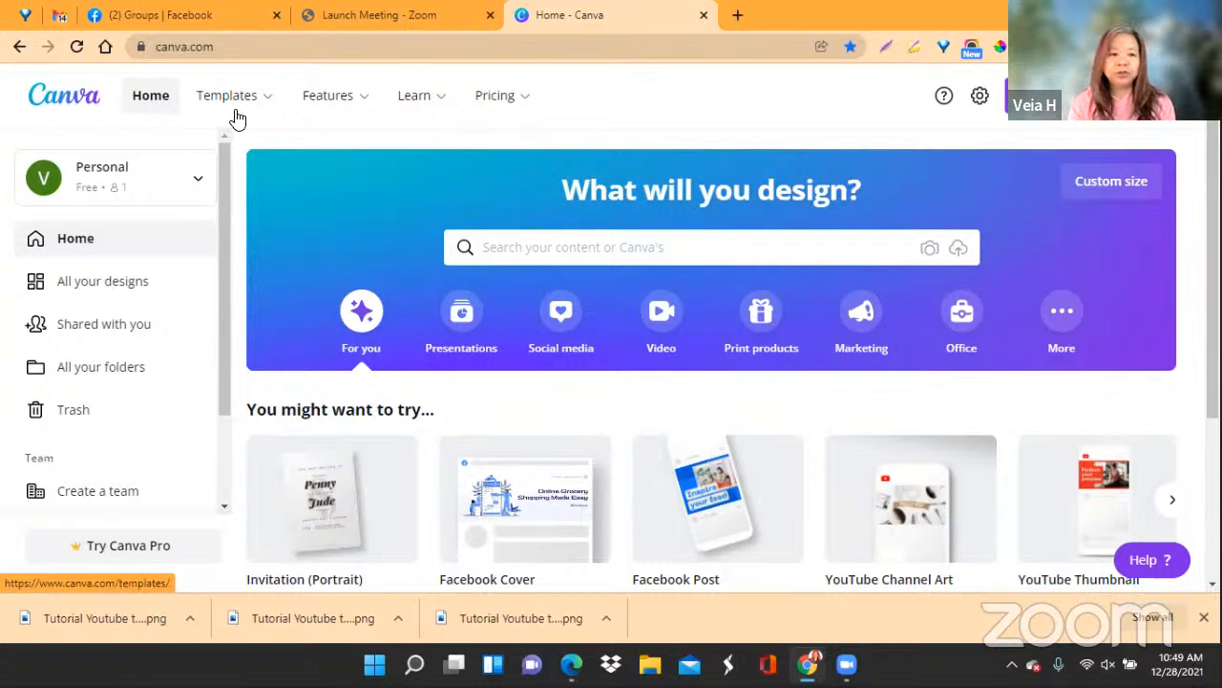
Open the list of all your designs and look through the saved designs
mouse_move(254, 109)
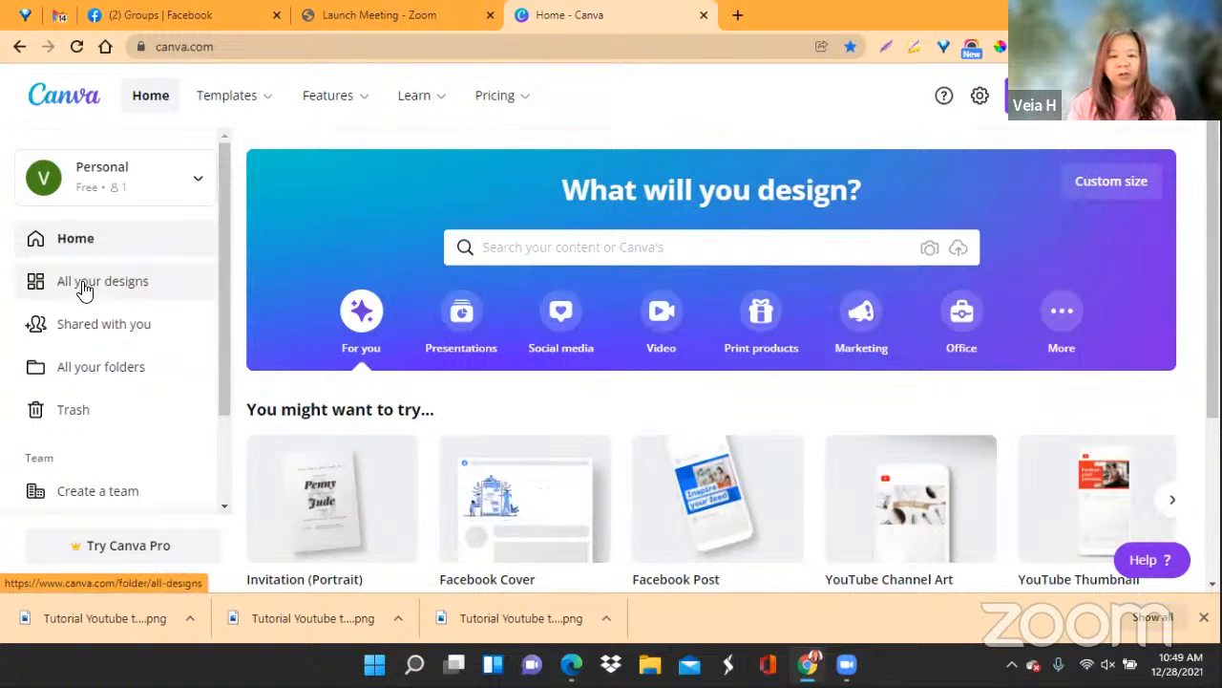
click(84, 289)
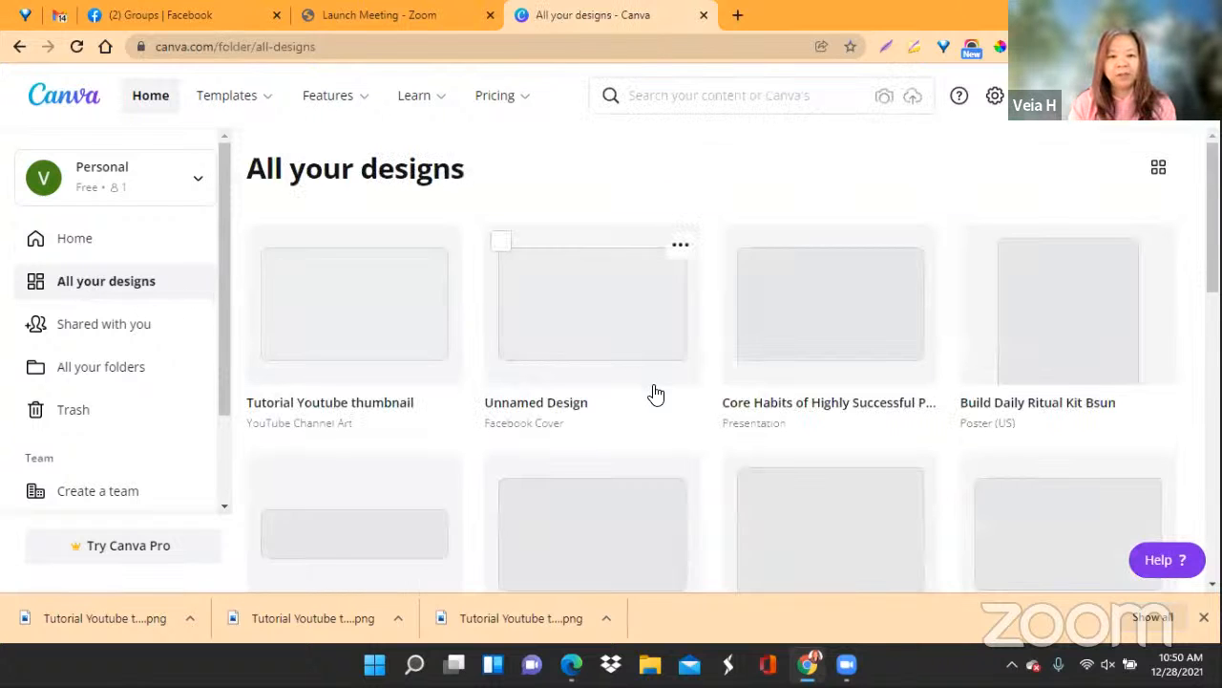
scroll(656, 394, down, 1)
scroll(655, 395, down, 3)
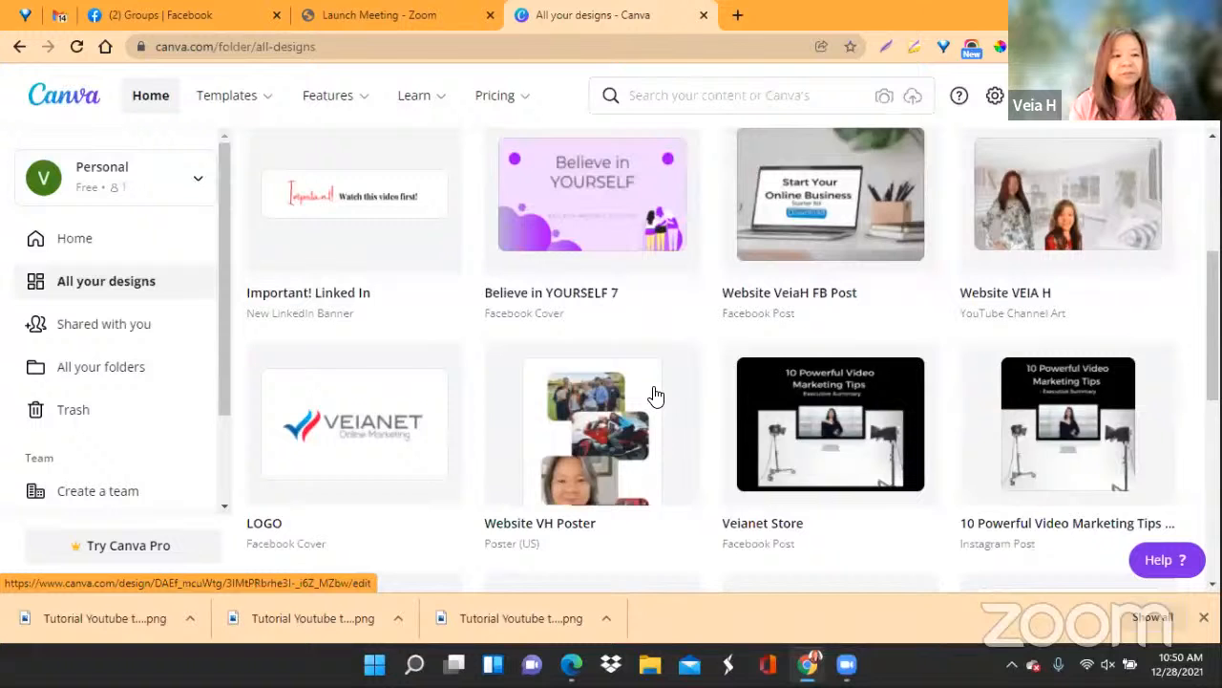
scroll(655, 395, down, 3)
scroll(655, 394, up, 4)
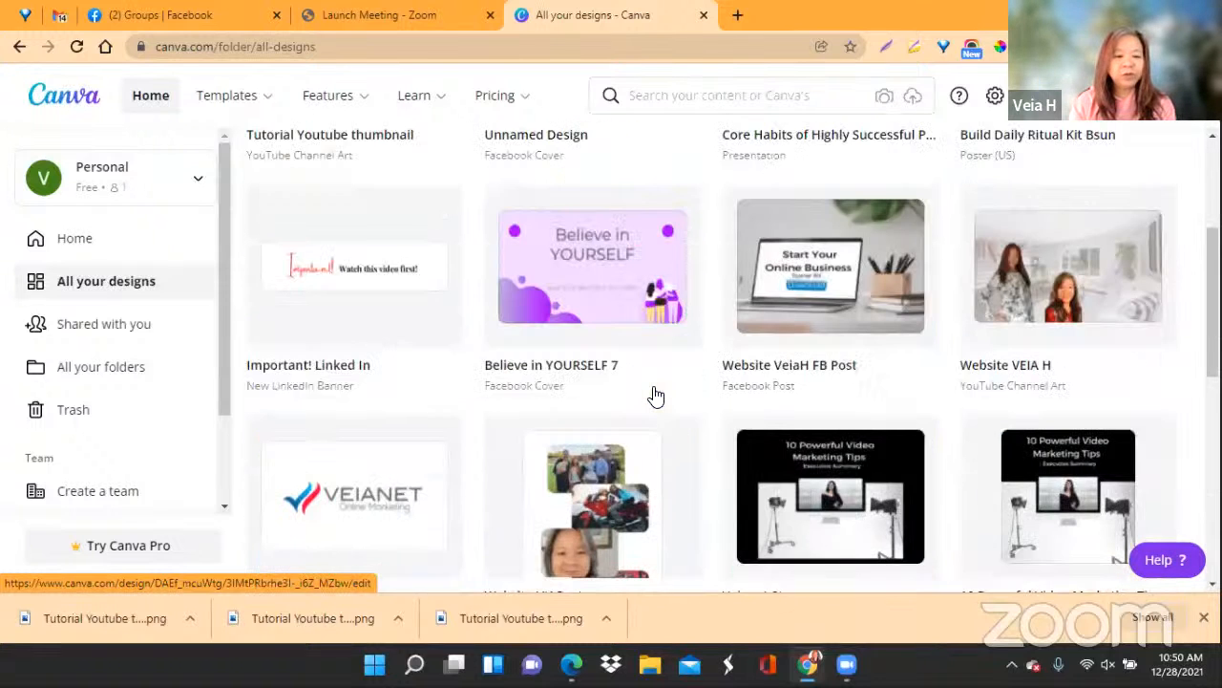
scroll(655, 395, up, 3)
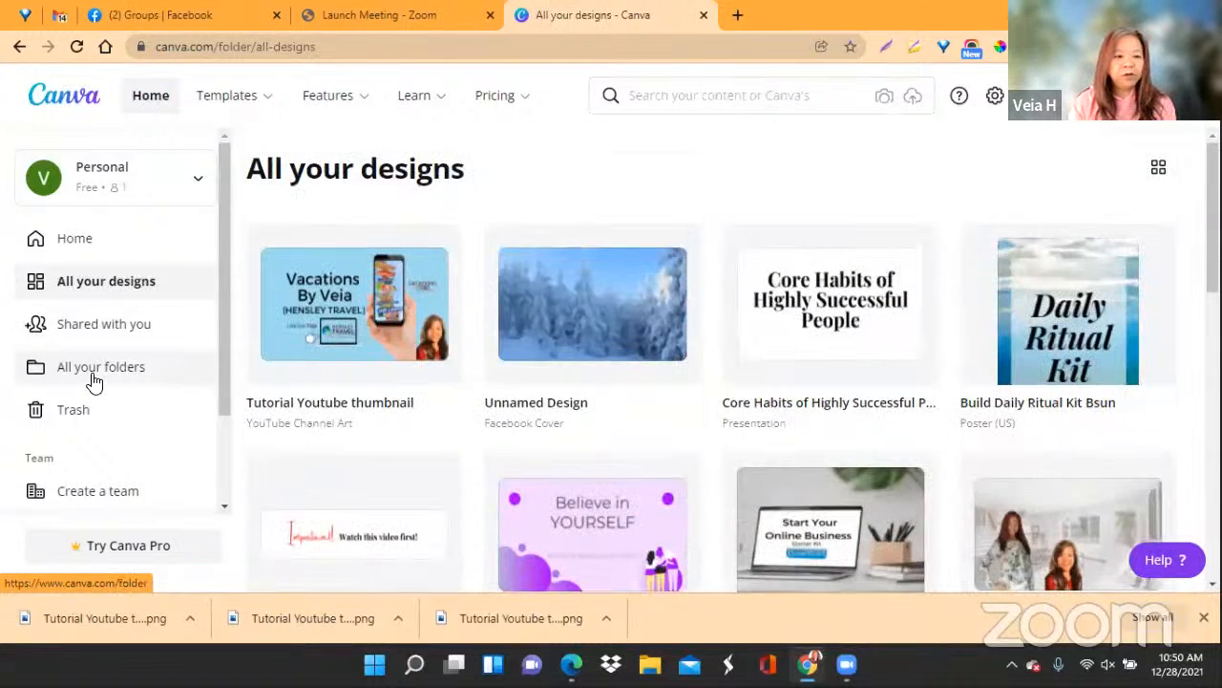
Return to the home page and look through the recent designs
click(67, 246)
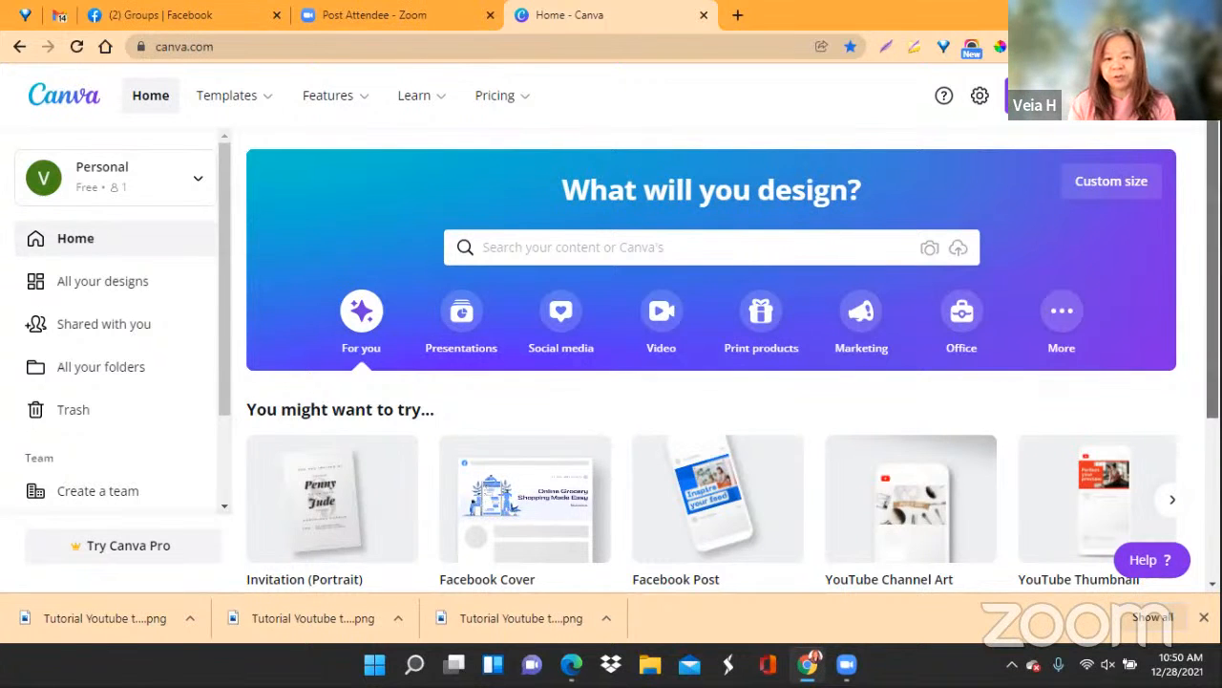
scroll(712, 363, down, 1)
scroll(711, 363, down, 2)
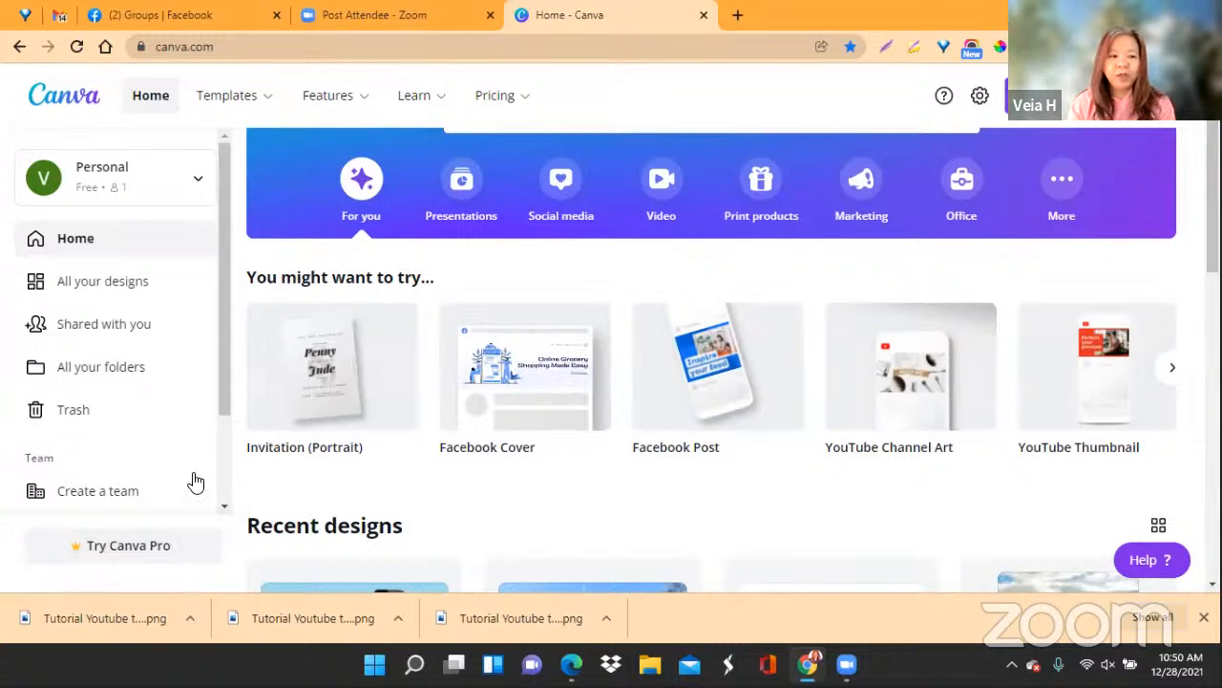
scroll(258, 515, down, 3)
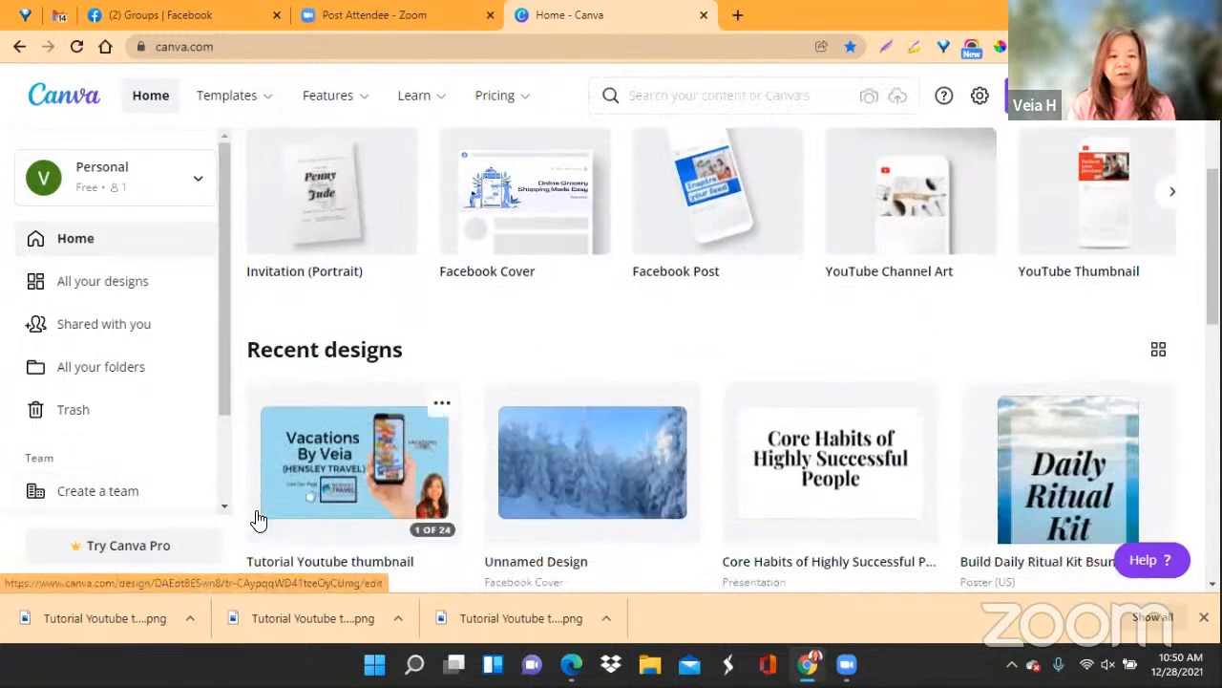
scroll(325, 349, down, 1)
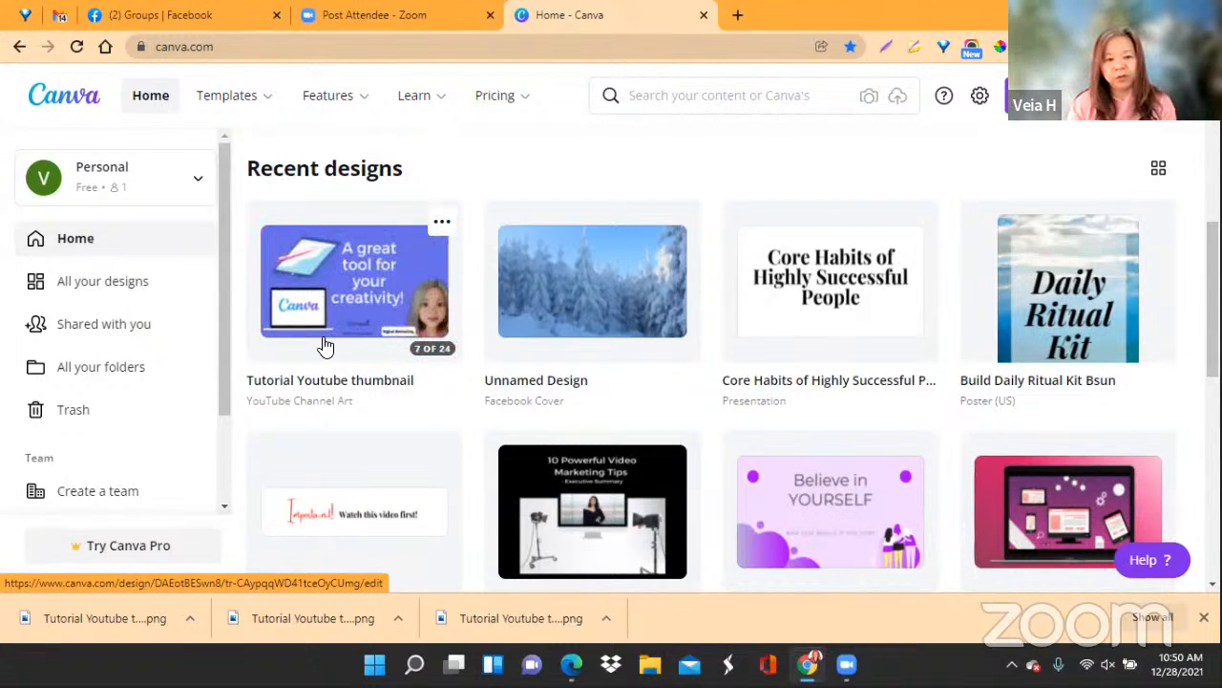
scroll(317, 386, down, 2)
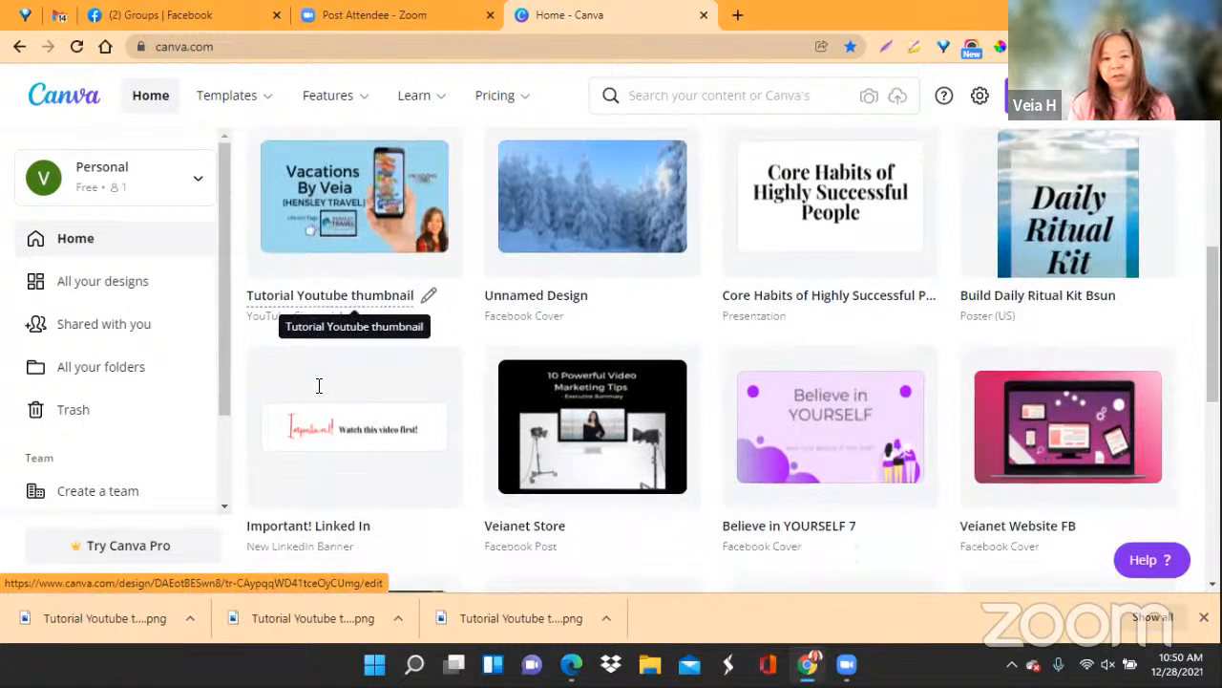
scroll(319, 386, down, 3)
scroll(319, 391, up, 2)
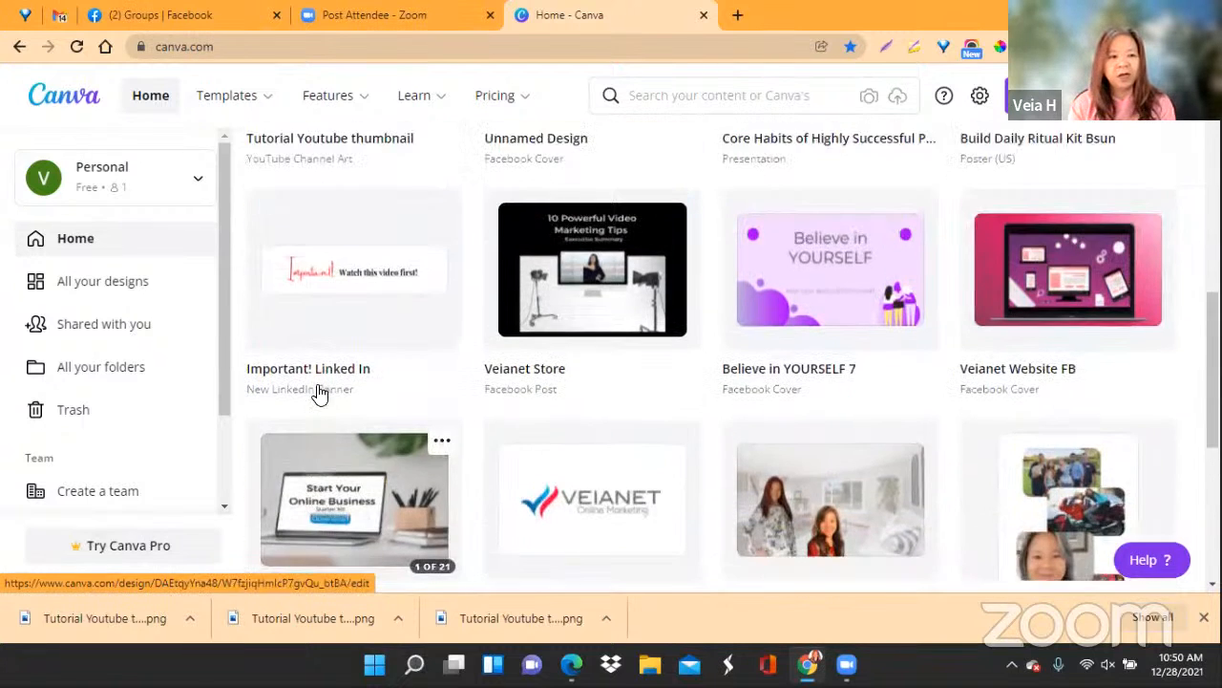
scroll(319, 391, up, 10)
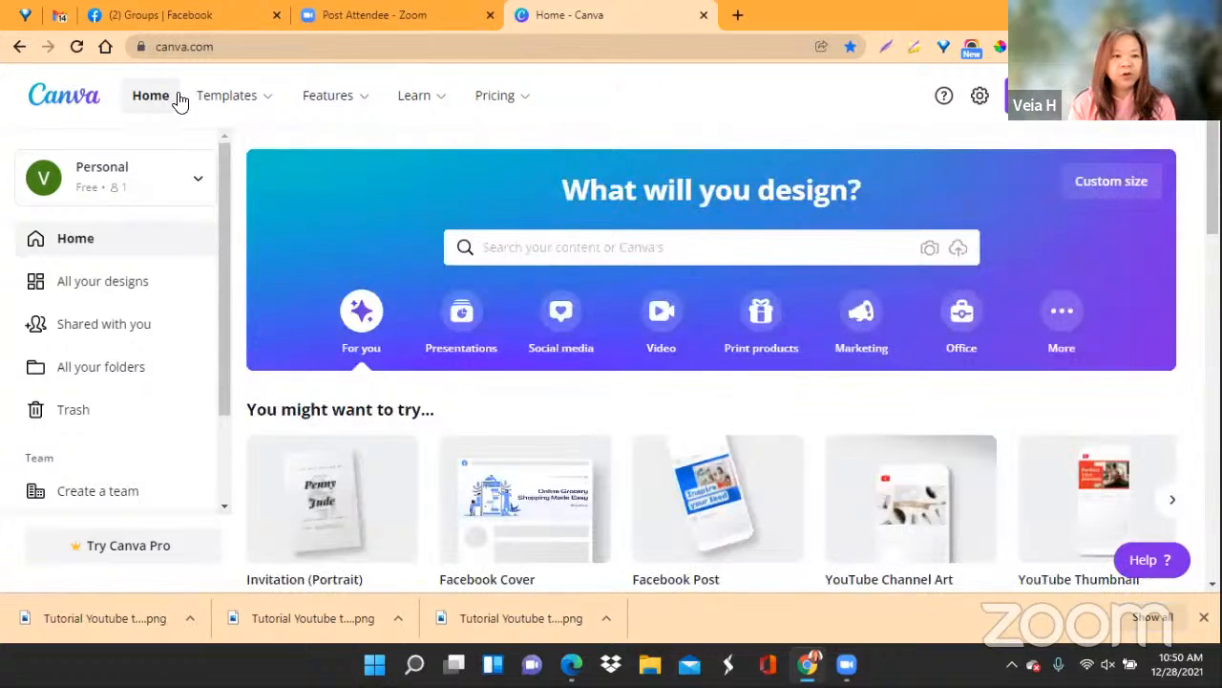
click(167, 99)
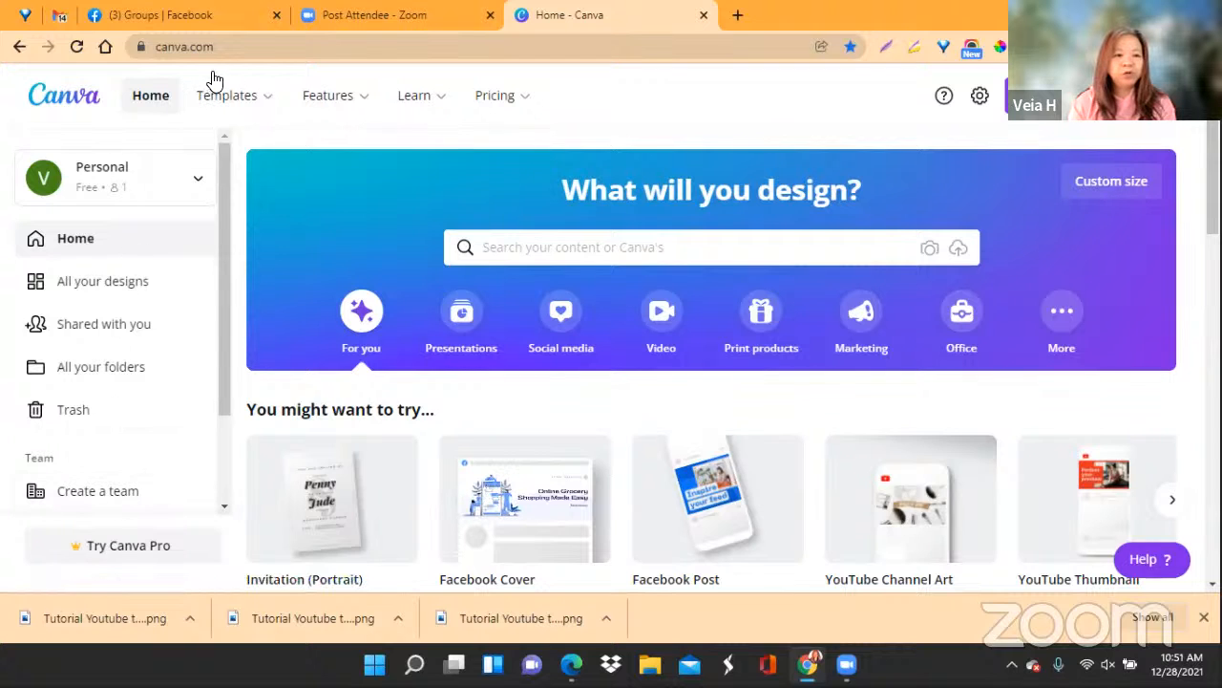
Open the Facebook Covers template gallery and look through the offered designs
mouse_move(259, 98)
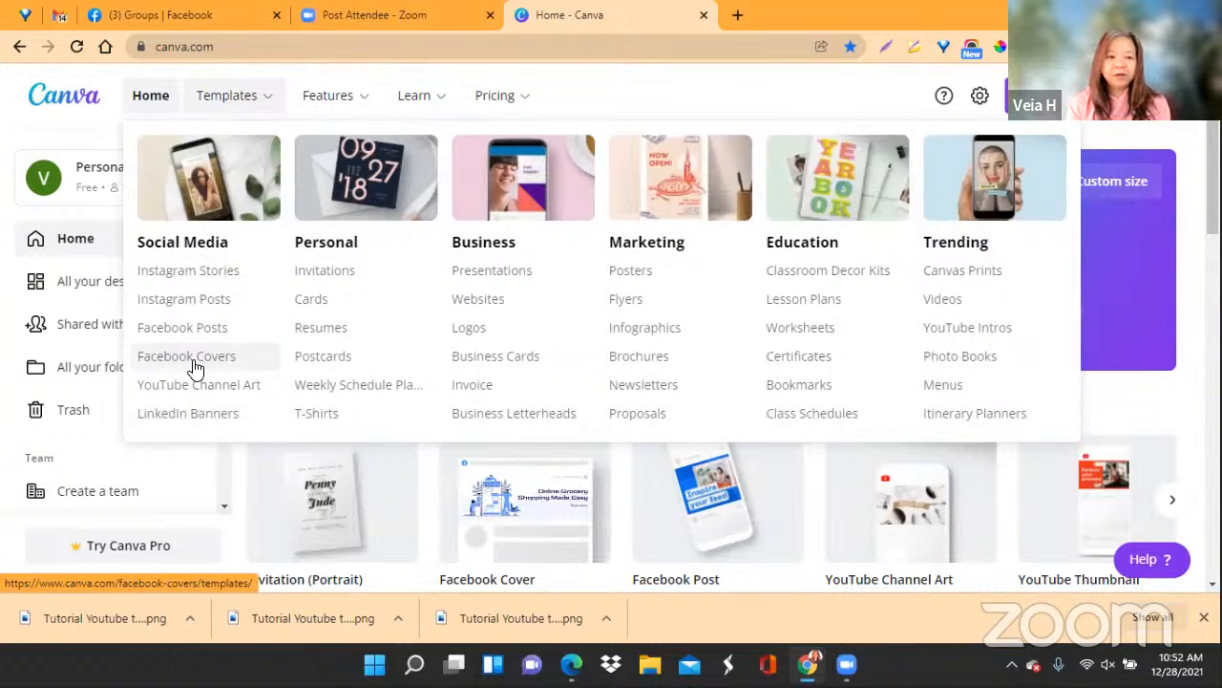
click(194, 367)
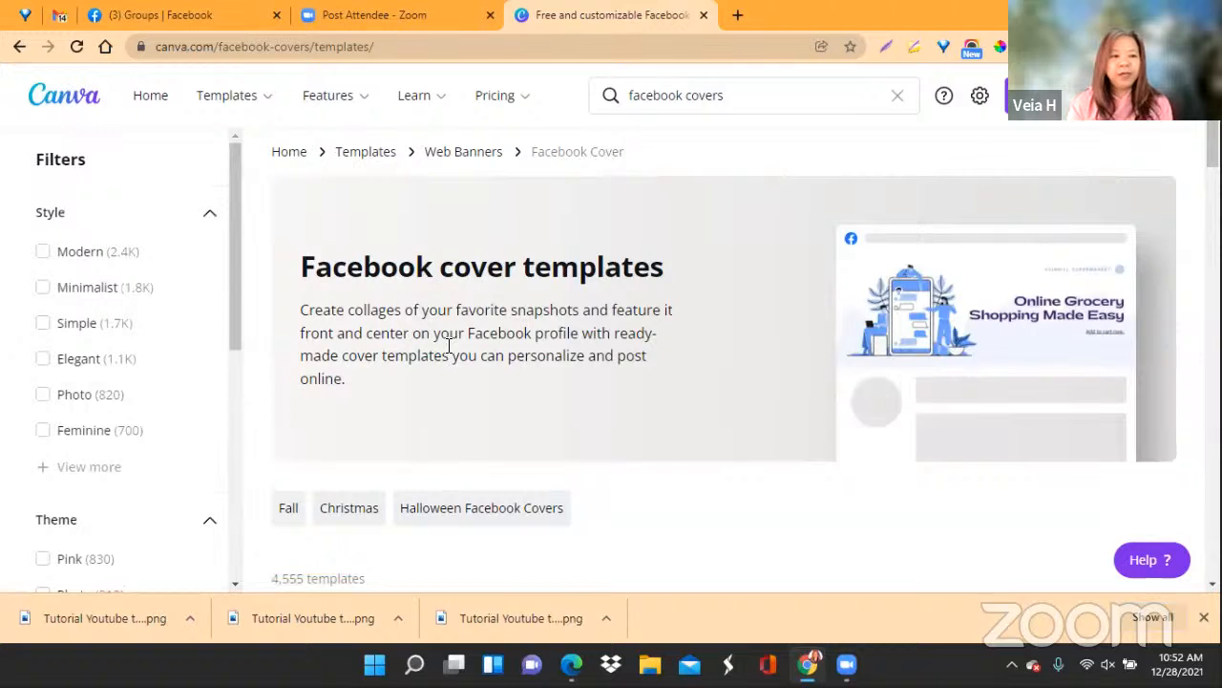
scroll(448, 351, down, 2)
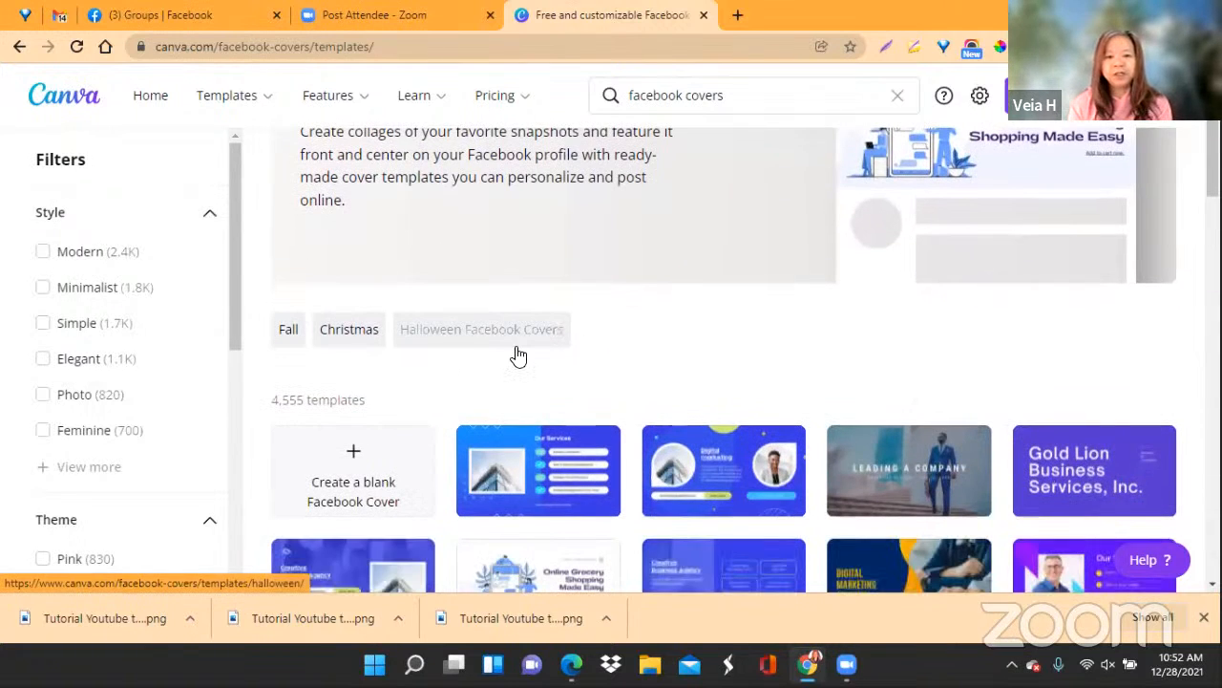
scroll(754, 391, down, 1)
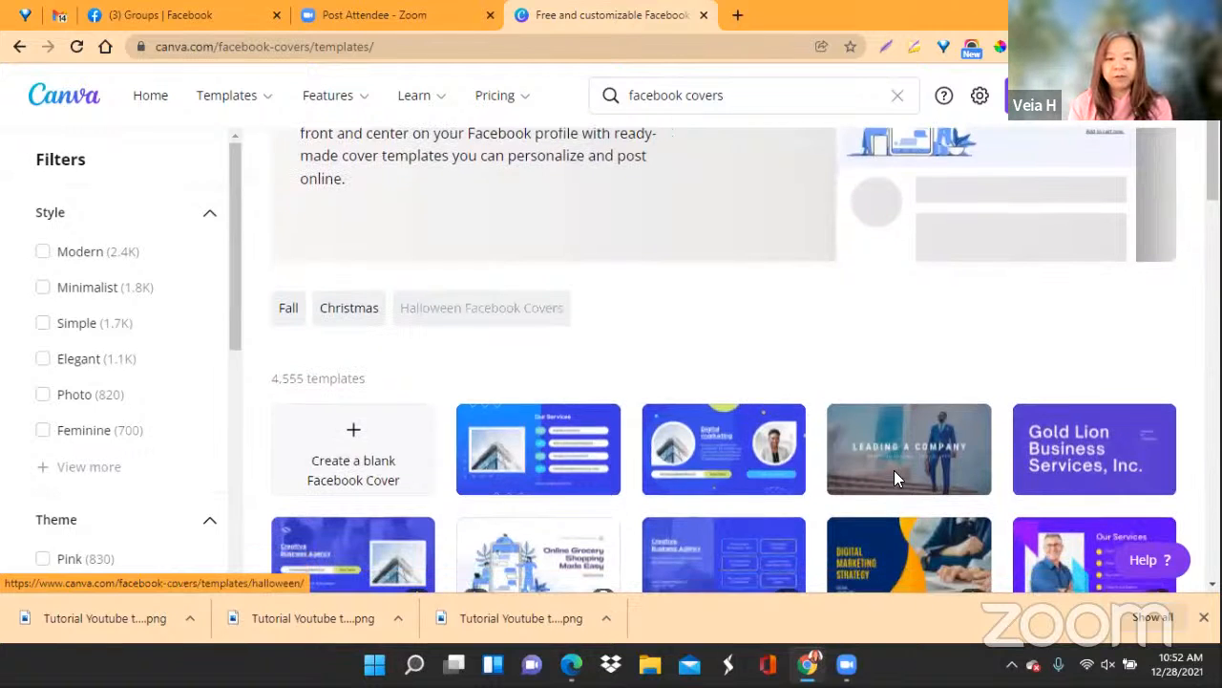
scroll(894, 474, down, 3)
scroll(769, 432, down, 3)
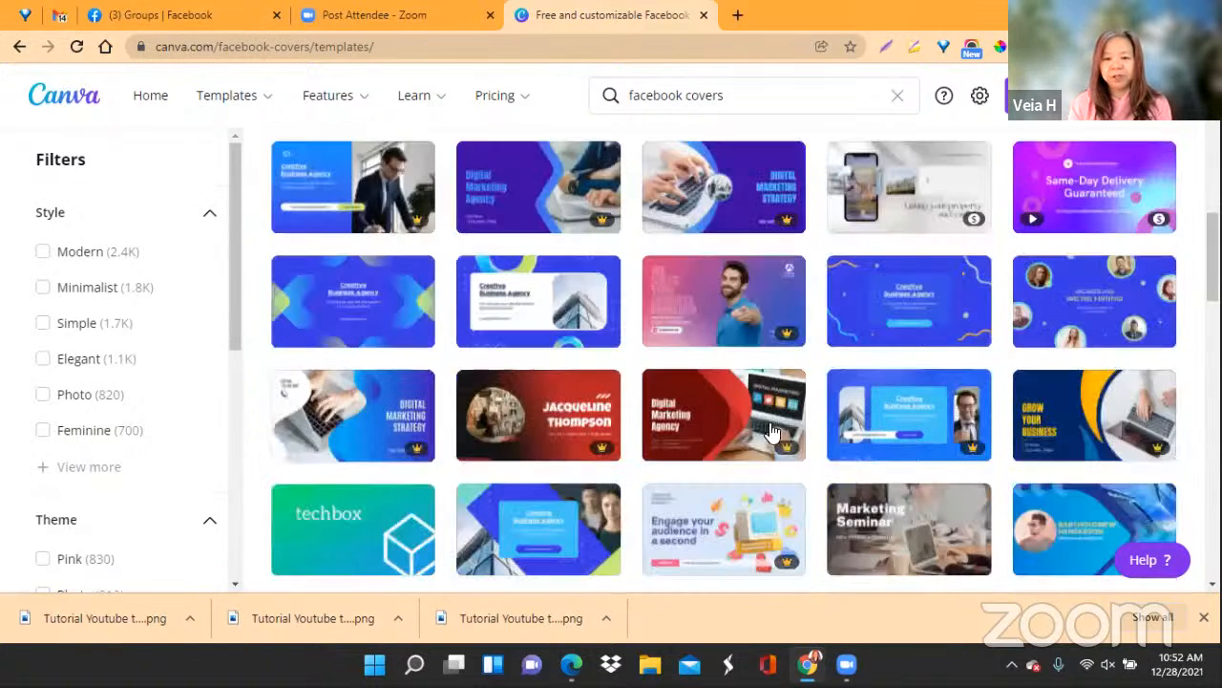
Examine which Facebook cover templates in the gallery are marked as free, Pro or paid
scroll(848, 435, up, 1)
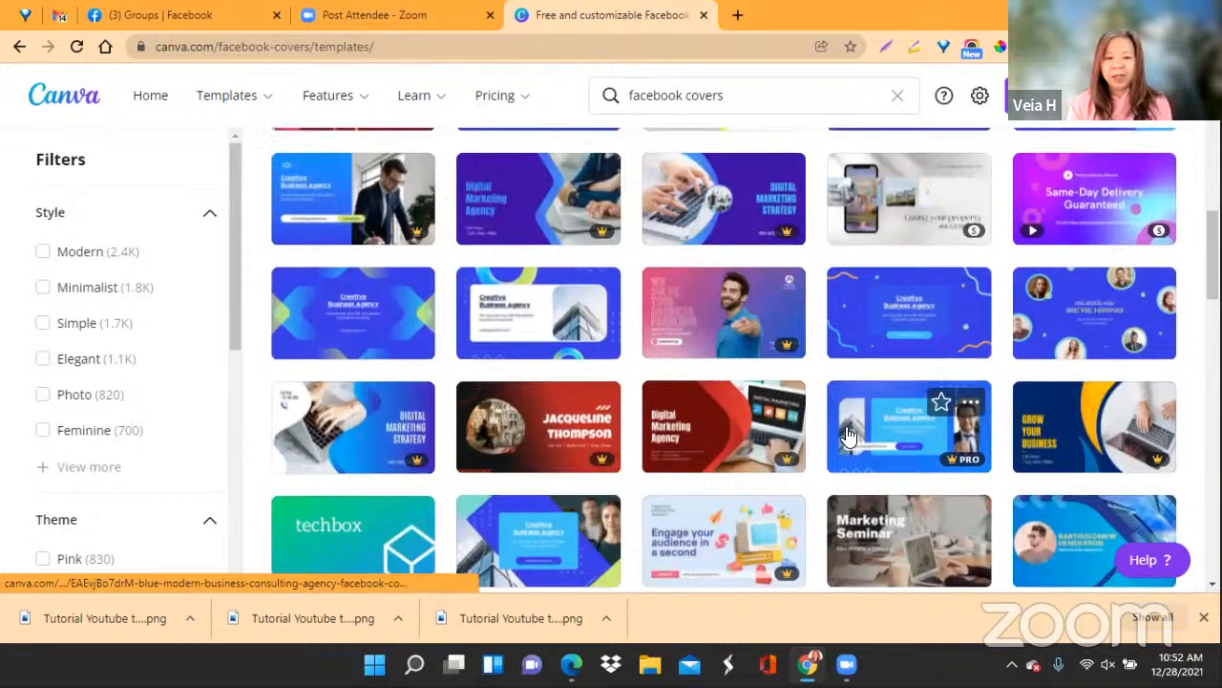
scroll(1068, 302, up, 3)
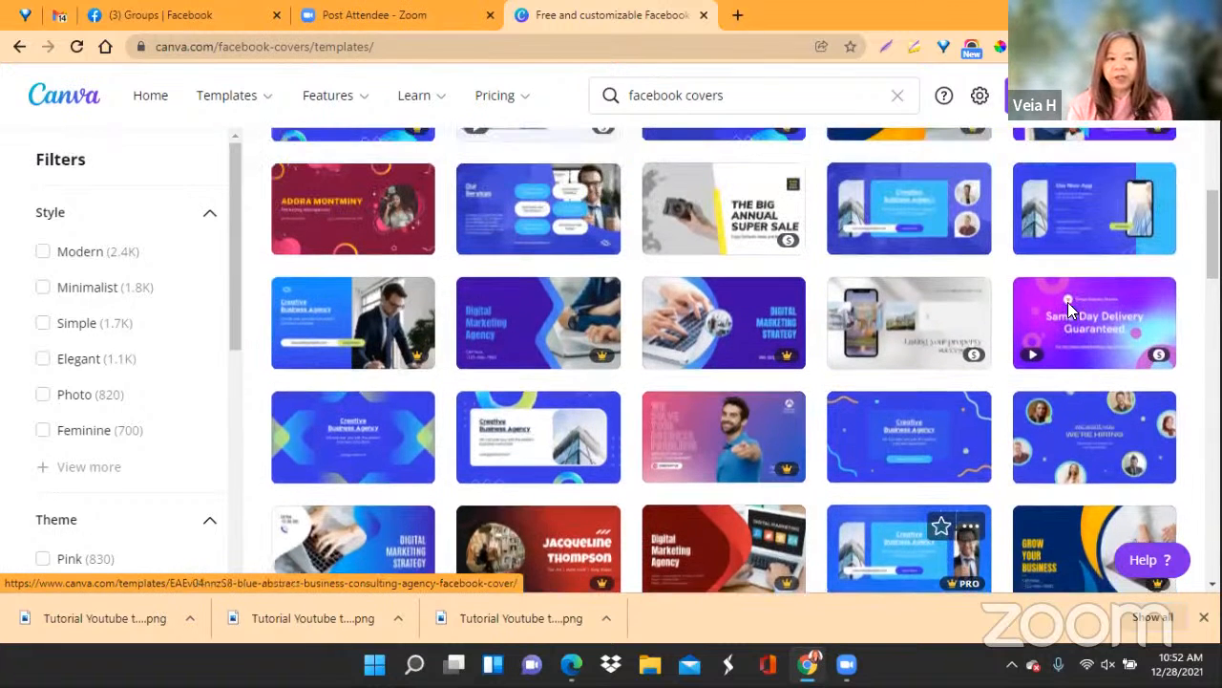
scroll(1068, 302, up, 3)
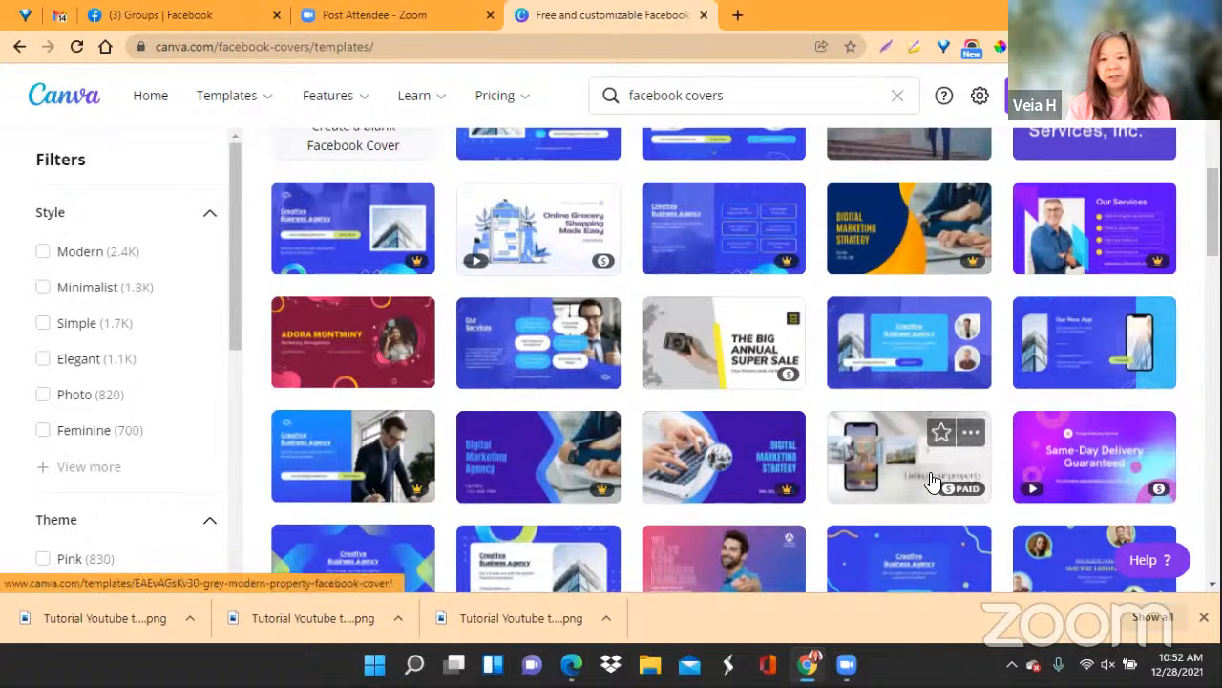
scroll(936, 449, up, 1)
scroll(917, 468, up, 2)
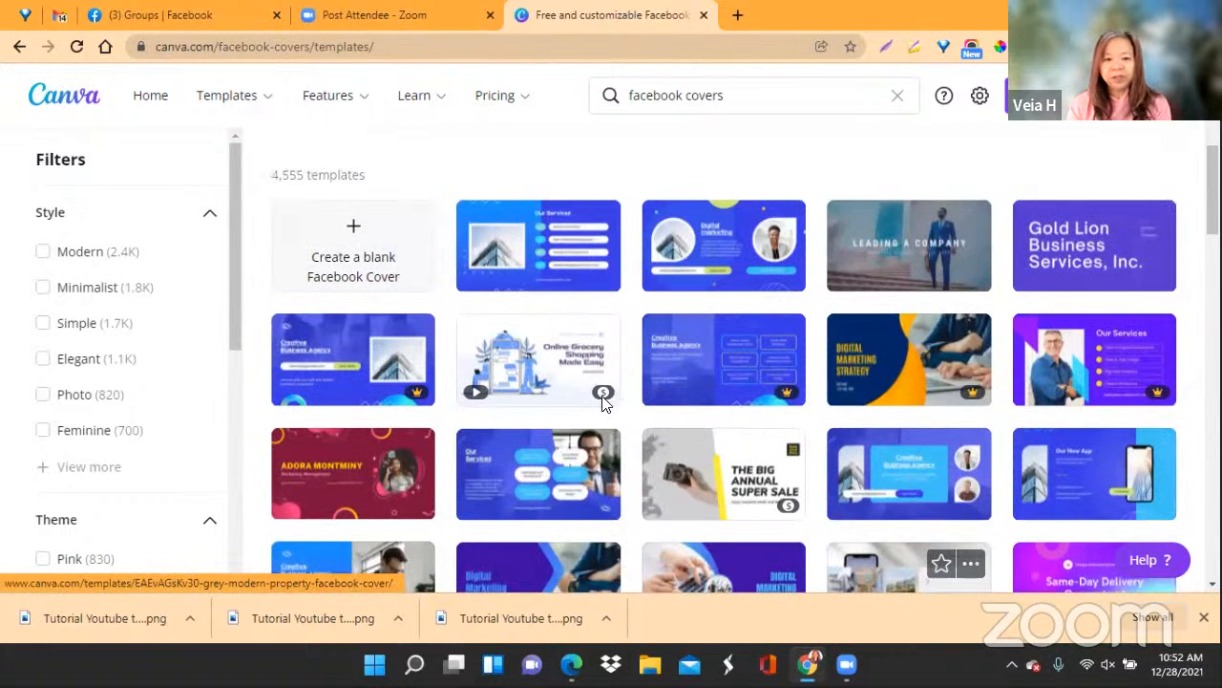
scroll(611, 401, up, 3)
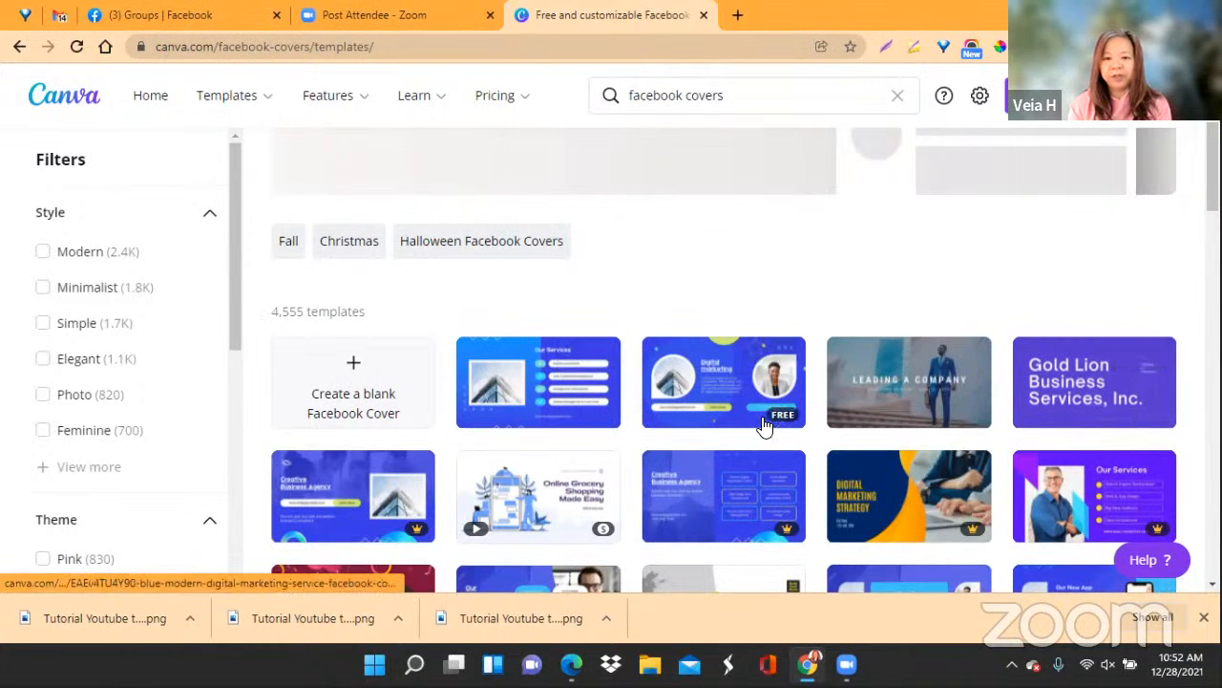
scroll(742, 423, down, 2)
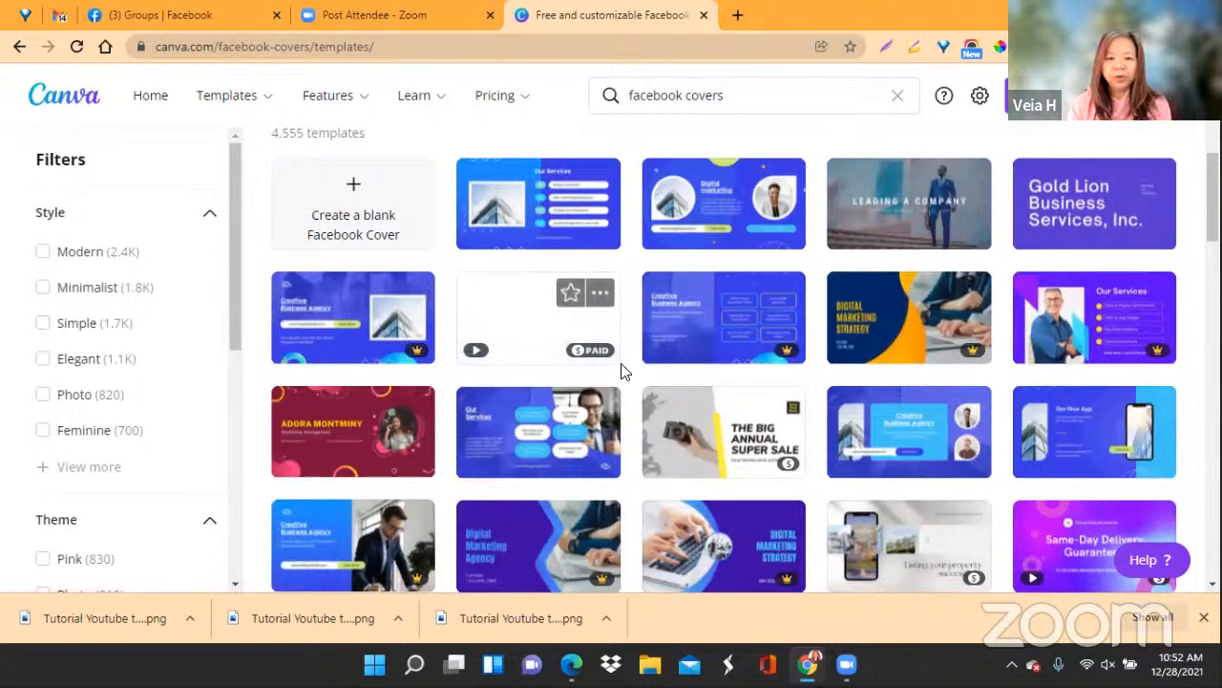
mouse_move(600, 353)
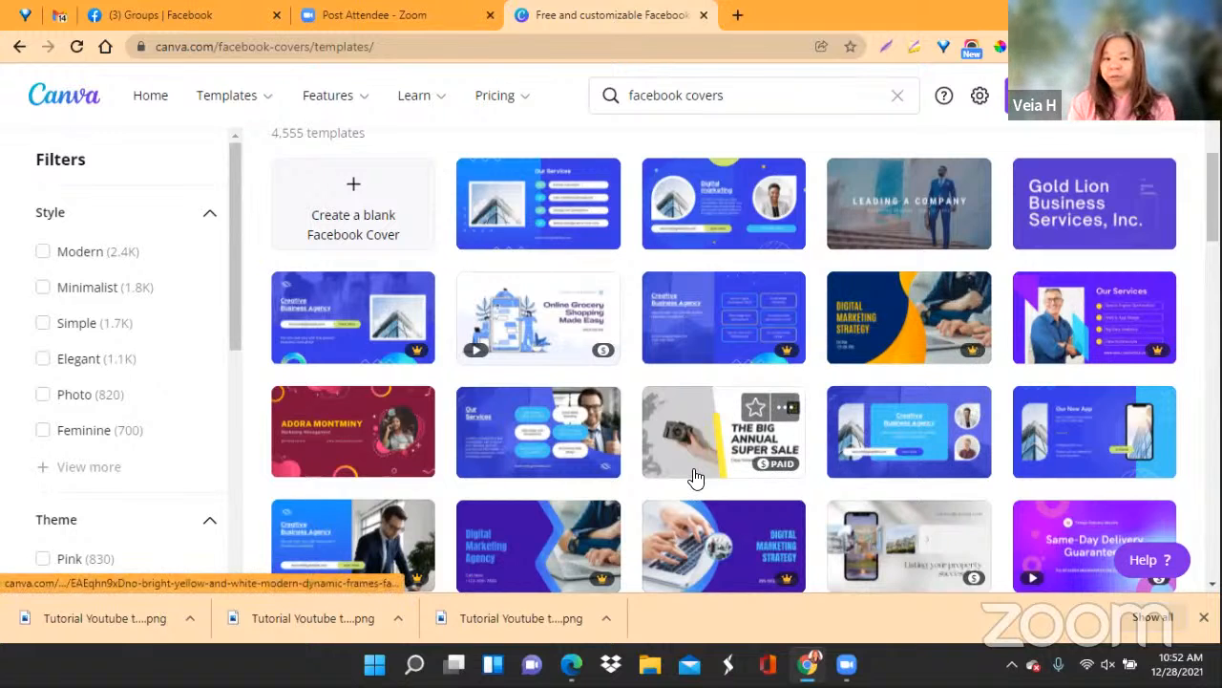
scroll(695, 477, down, 1)
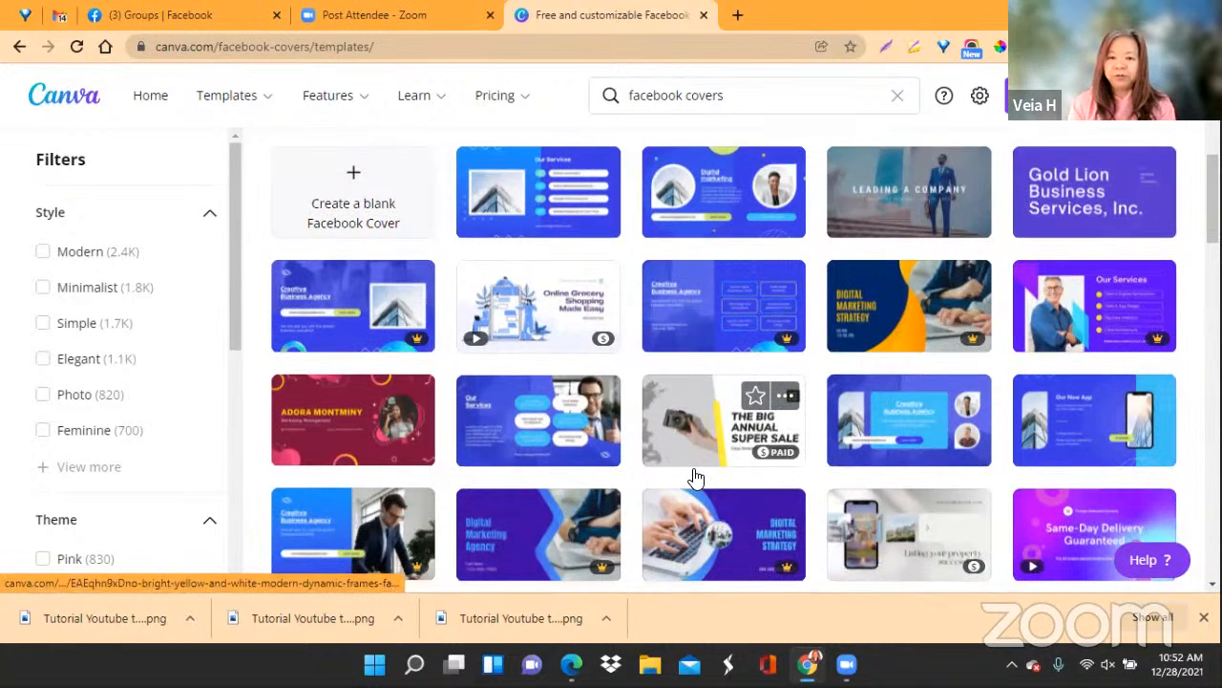
scroll(695, 478, down, 2)
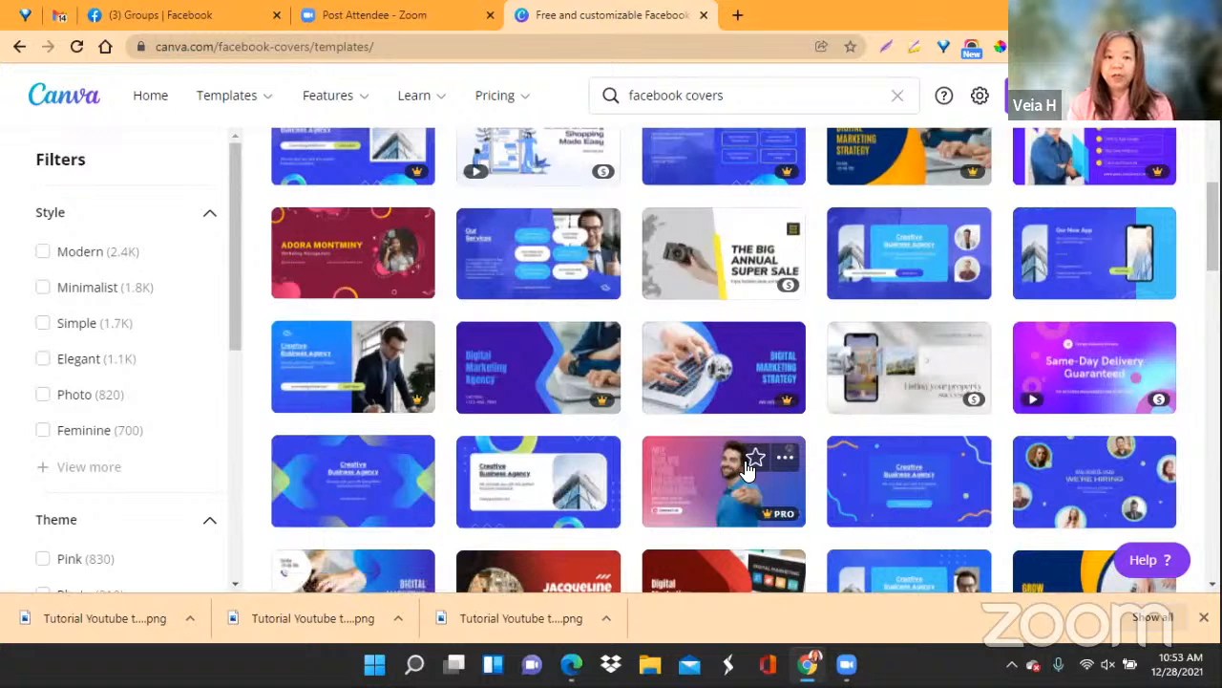
scroll(748, 468, up, 3)
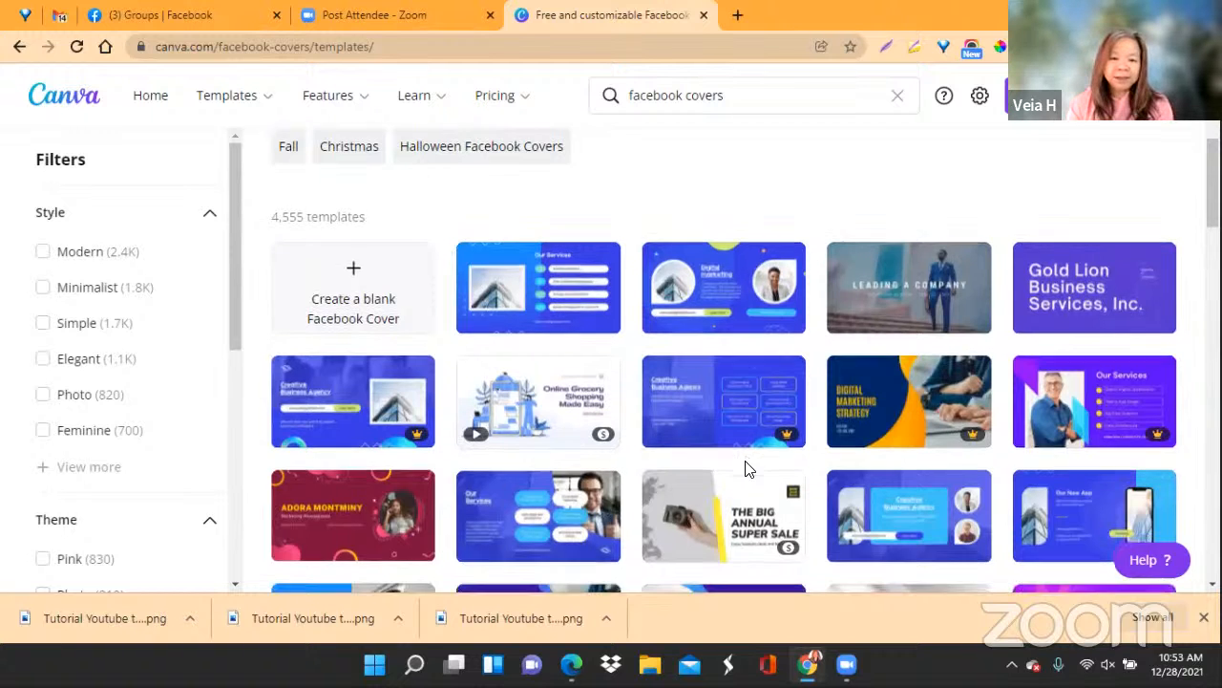
Browse further down the gallery through the Christmas and New Year cover templates, and return to the start of the list
scroll(748, 468, down, 3)
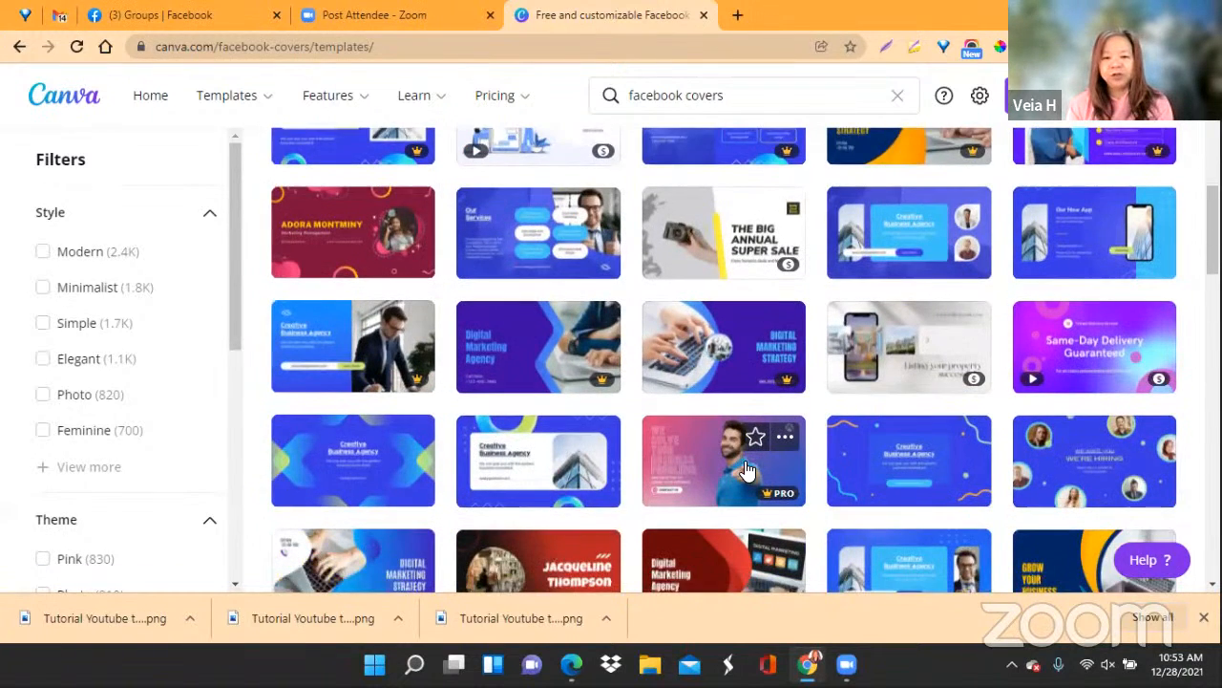
scroll(748, 468, down, 5)
scroll(748, 468, down, 6)
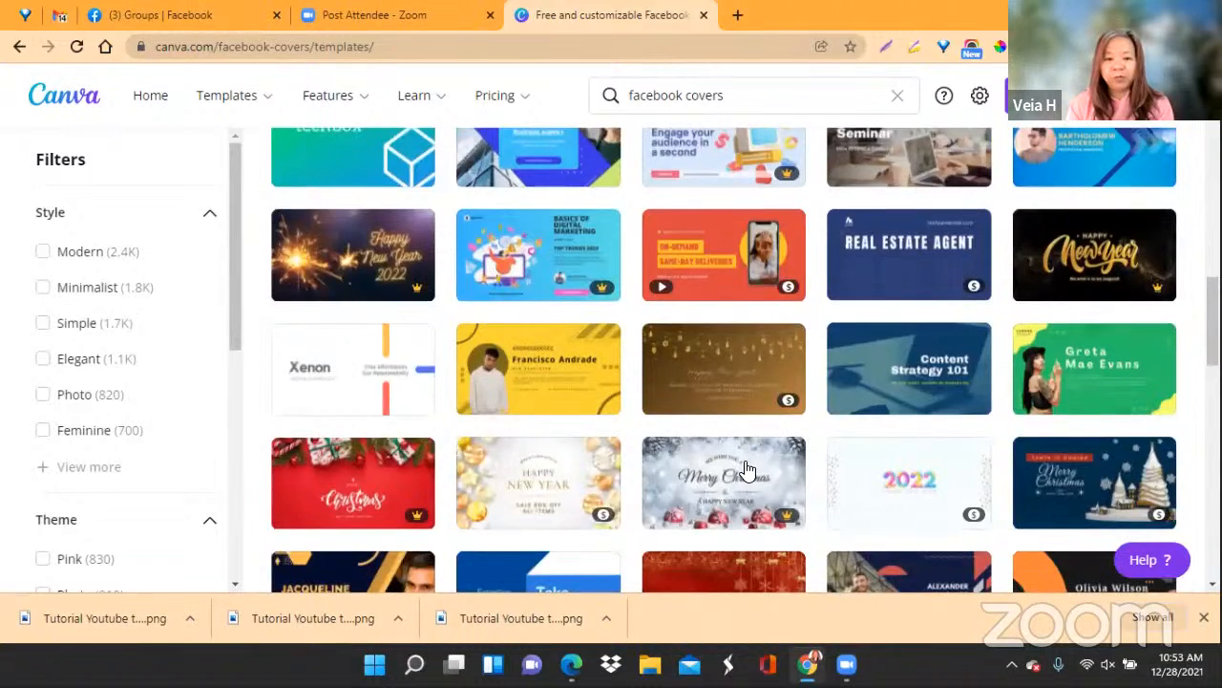
scroll(744, 444, up, 15)
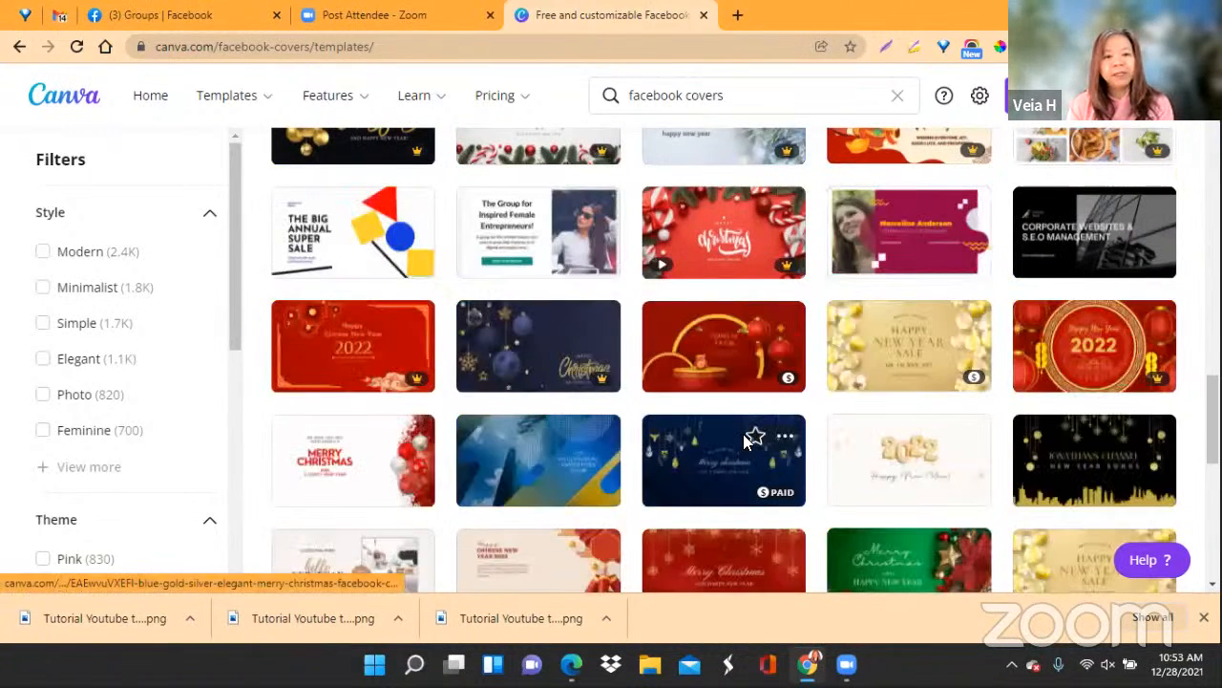
scroll(267, 420, down, 3)
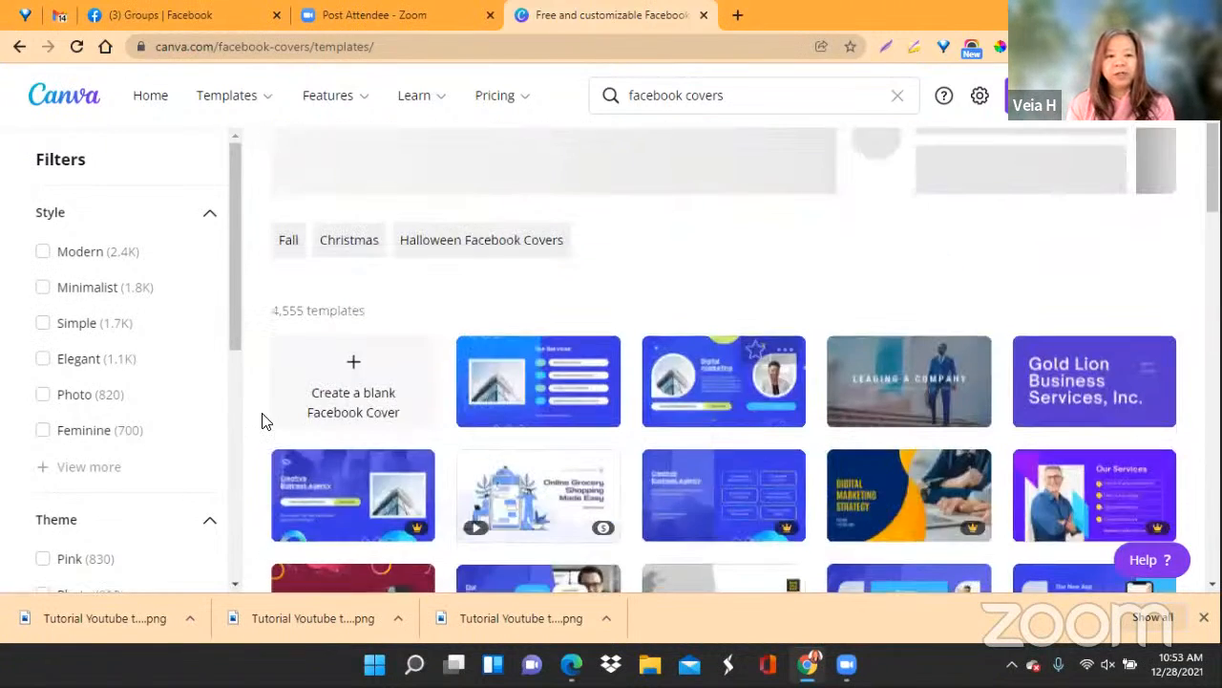
Create a blank Facebook Cover design and select its empty page
click(349, 389)
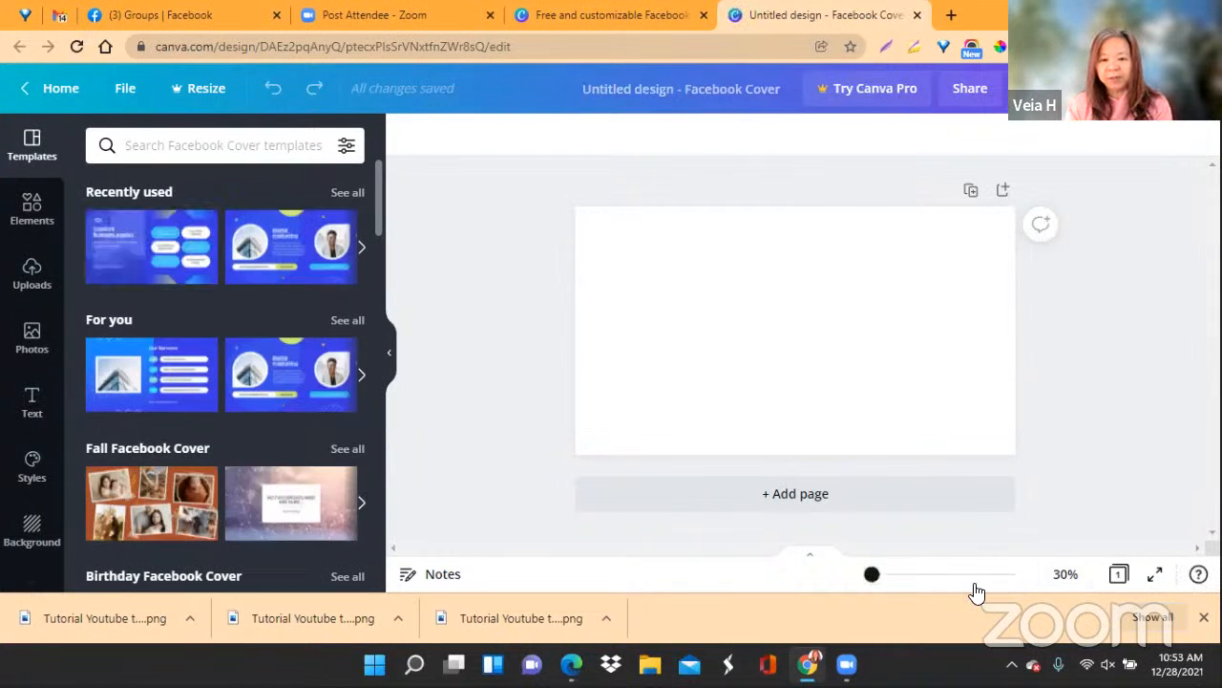
drag(872, 574, 877, 574)
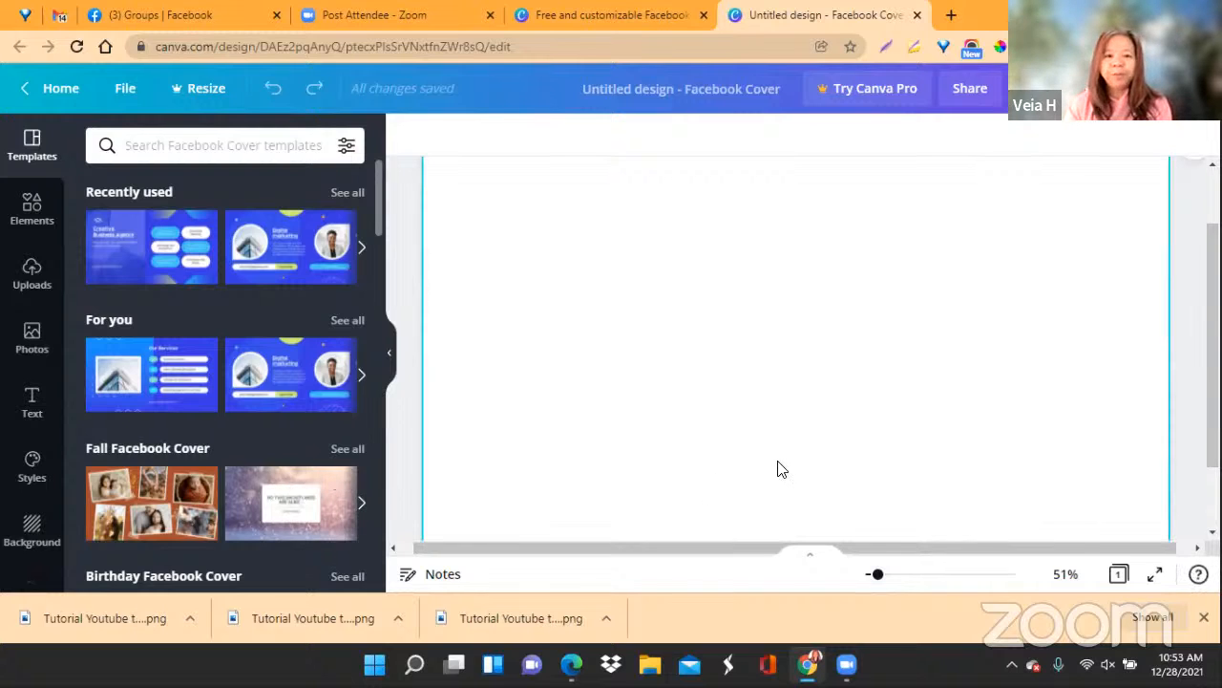
click(674, 474)
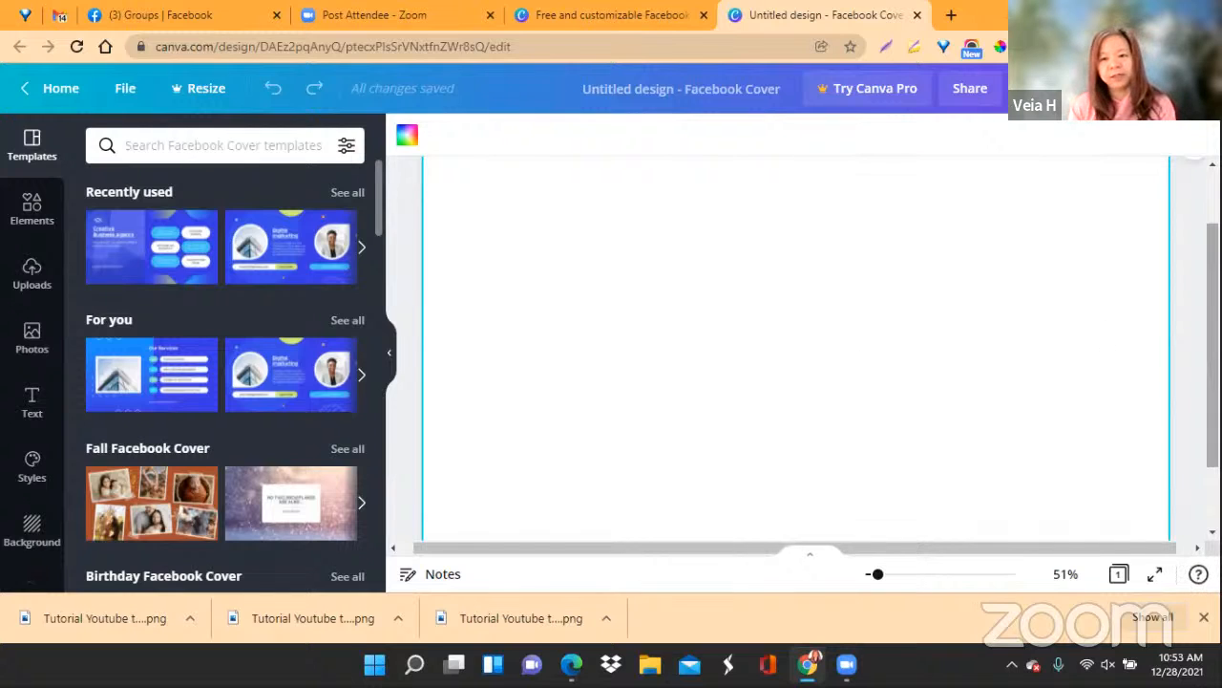
Try black as the blank page's background colour, and set it back to white
mouse_move(1213, 344)
mouse_down()
mouse_move(1213, 315)
mouse_move(1213, 335)
mouse_up()
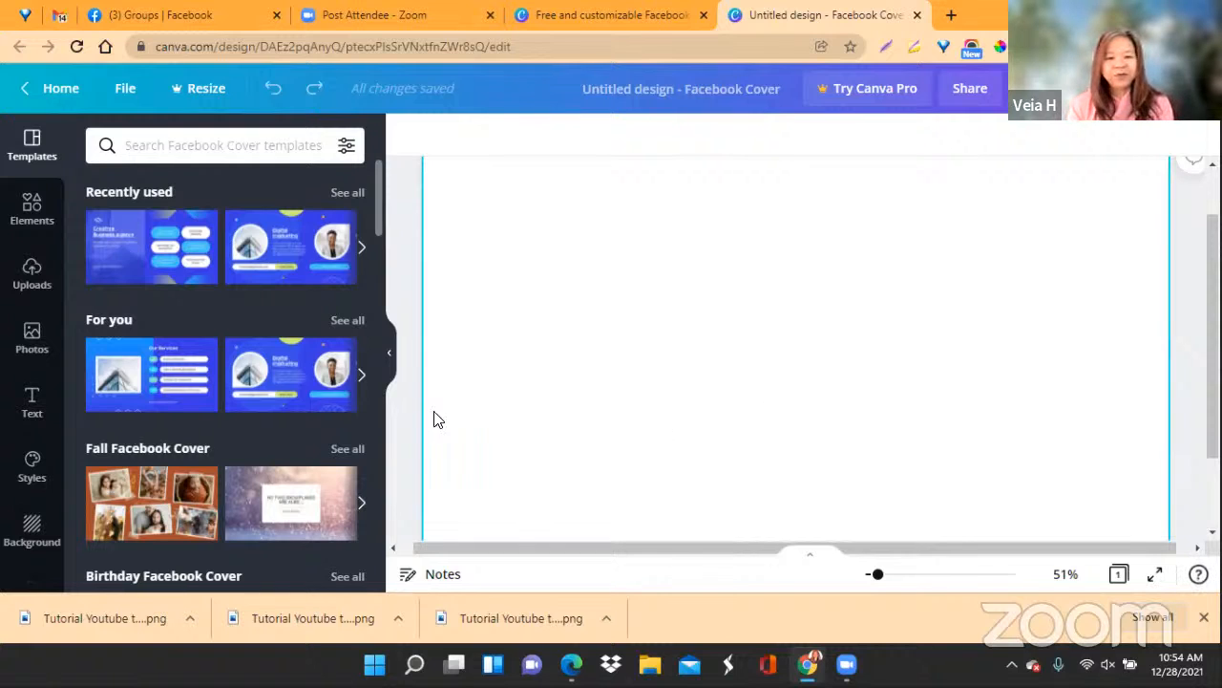
click(644, 406)
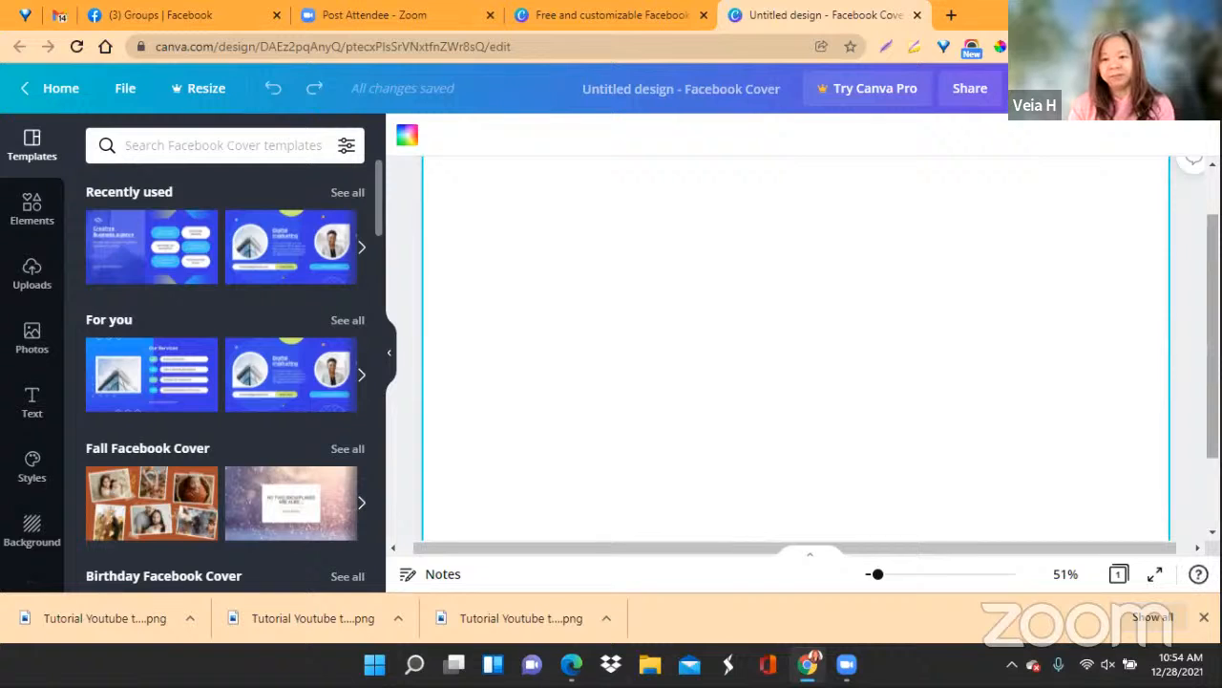
drag(1213, 330, 1213, 296)
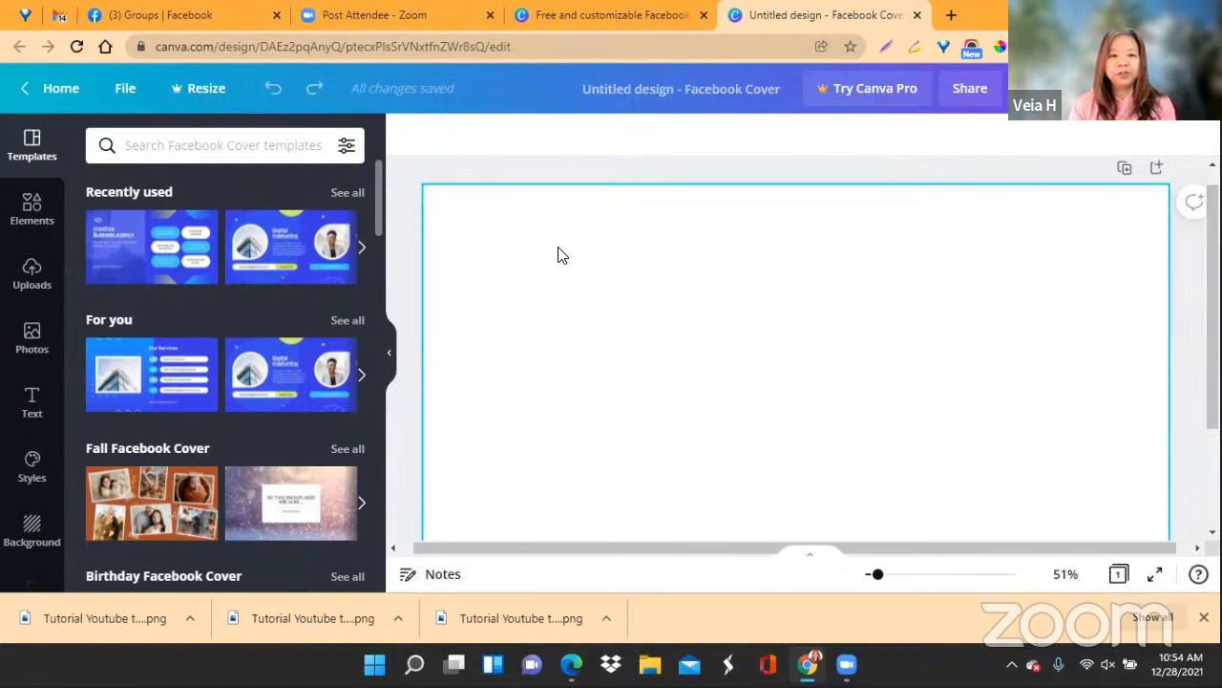
click(659, 365)
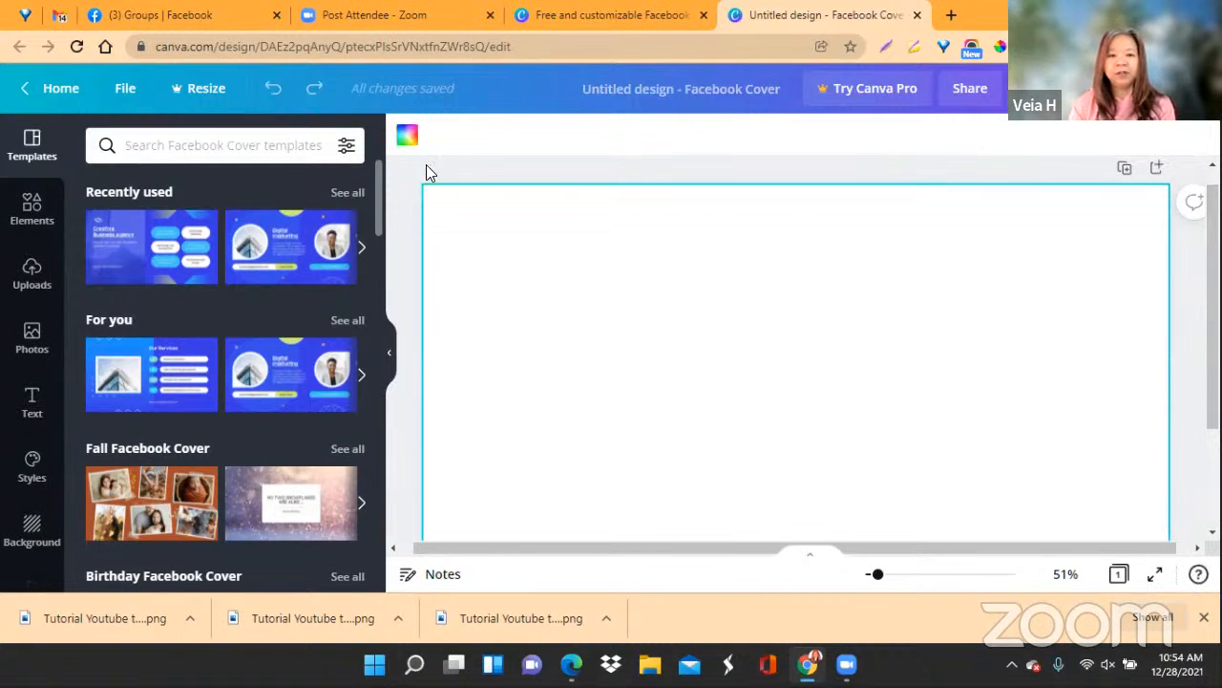
click(409, 142)
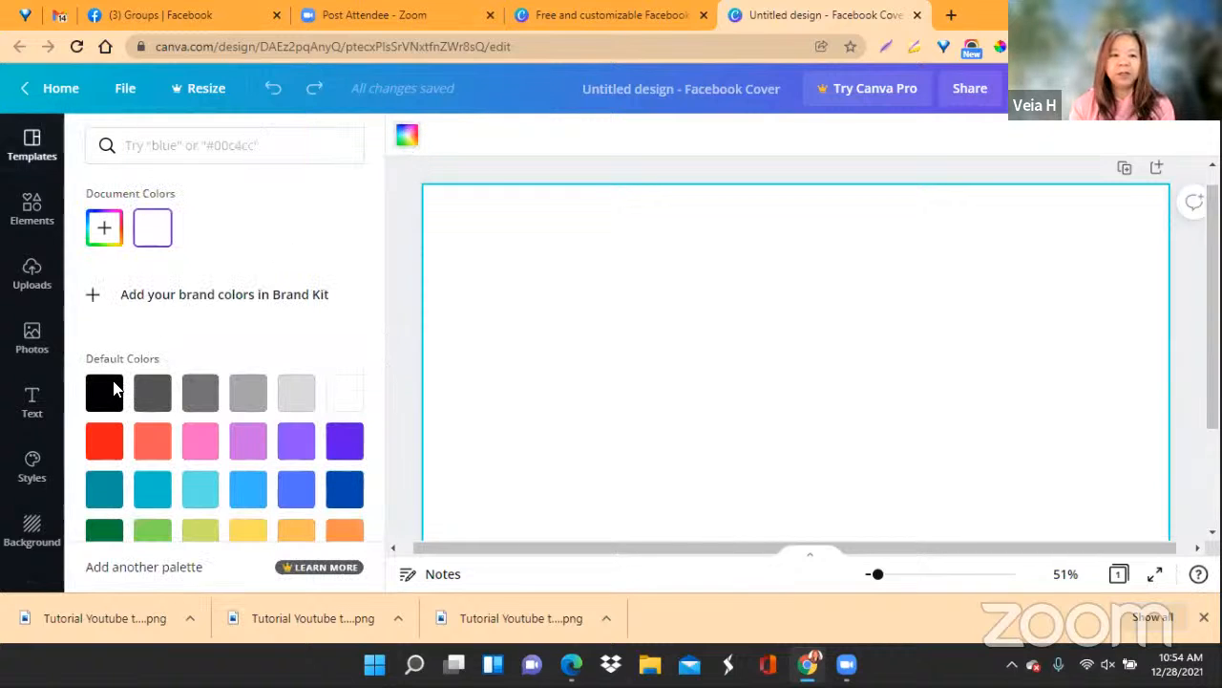
click(104, 393)
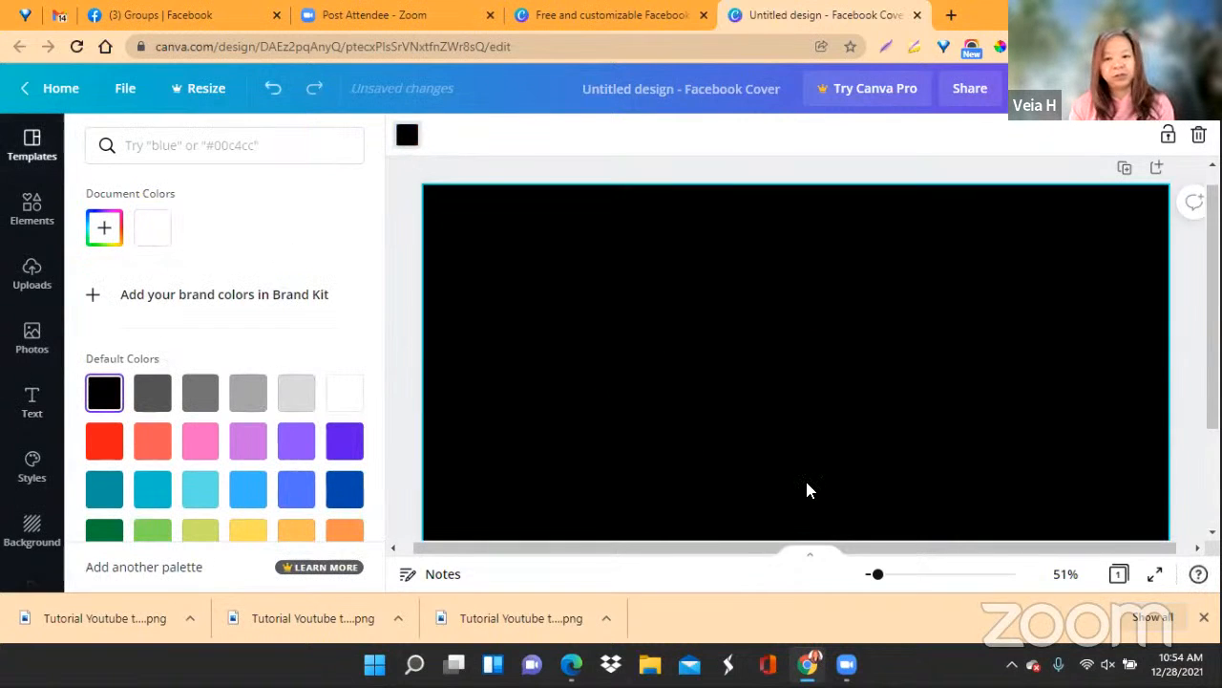
click(341, 398)
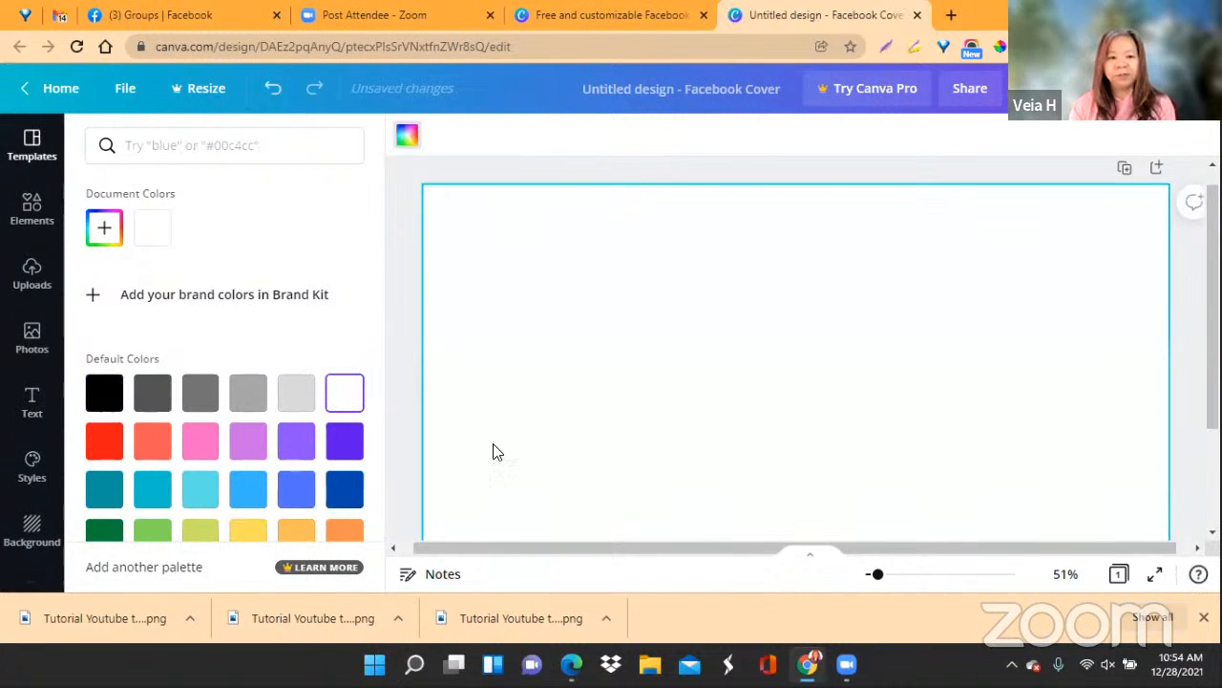
Try purple, pink and red default colours as the page background, and restore white
click(363, 451)
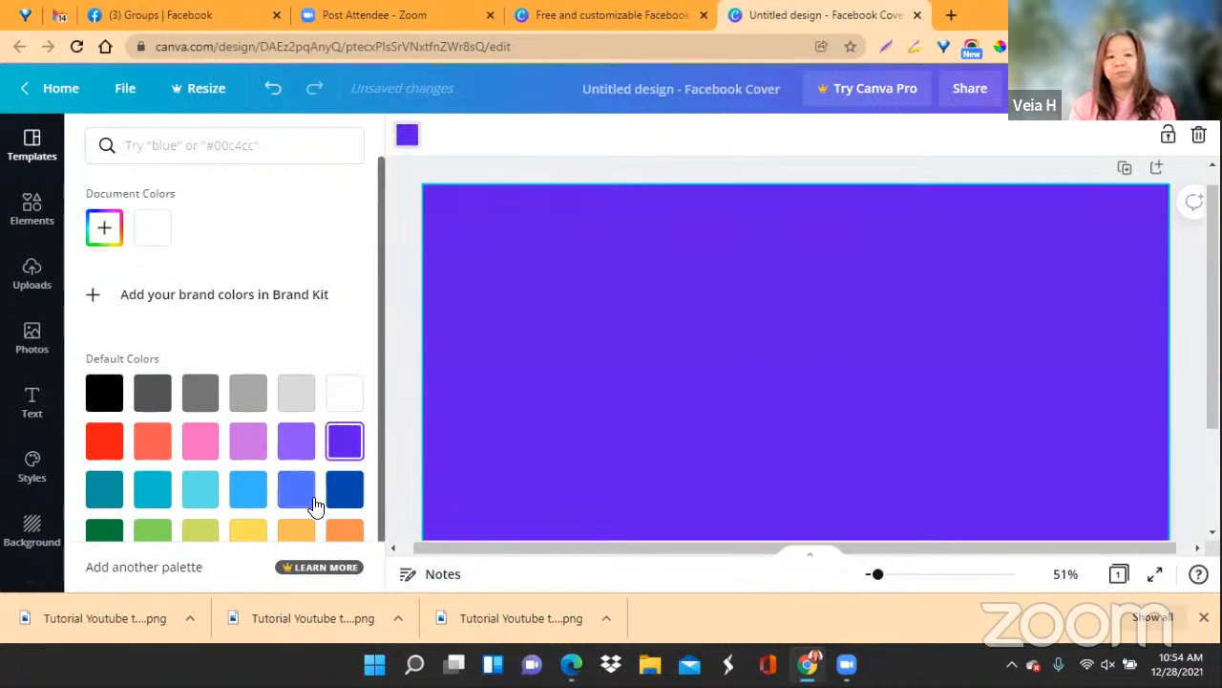
click(212, 449)
click(105, 439)
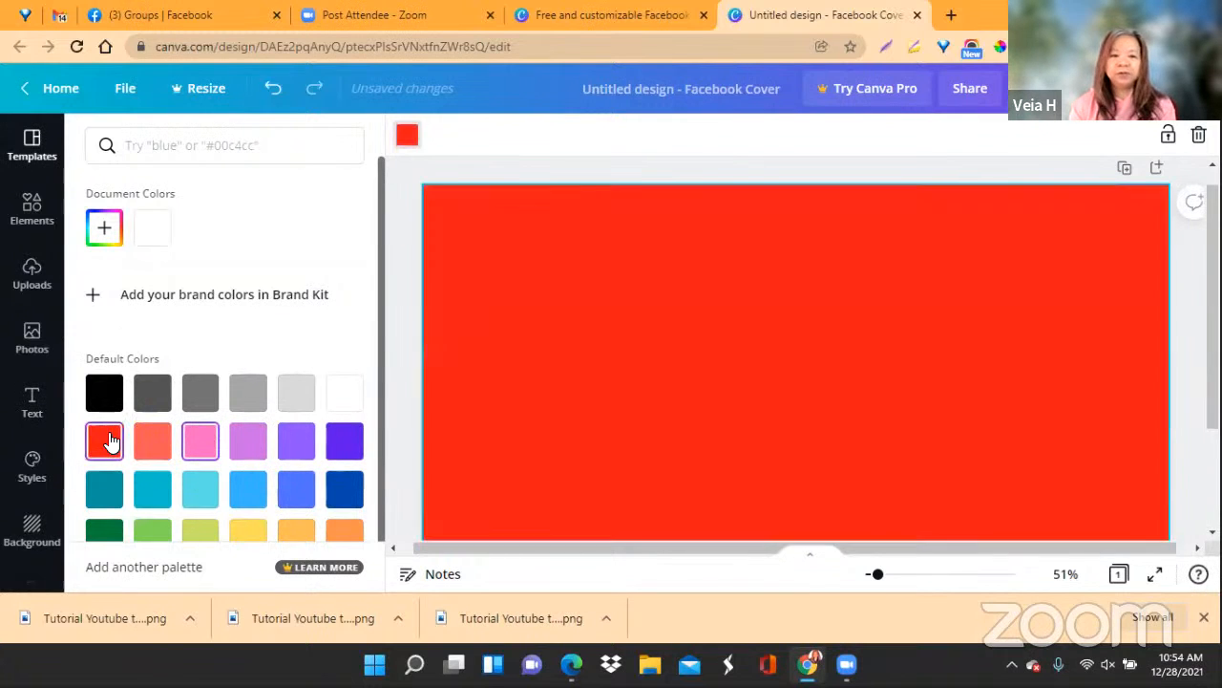
scroll(888, 370, down, 1)
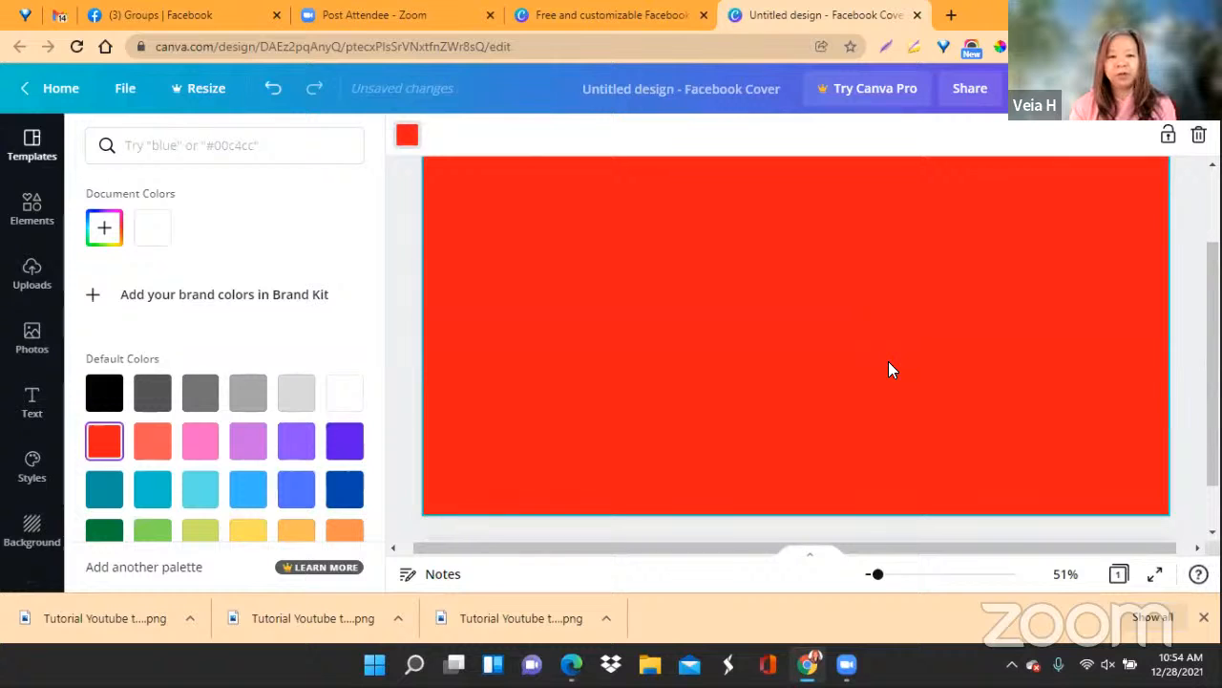
scroll(856, 396, up, 1)
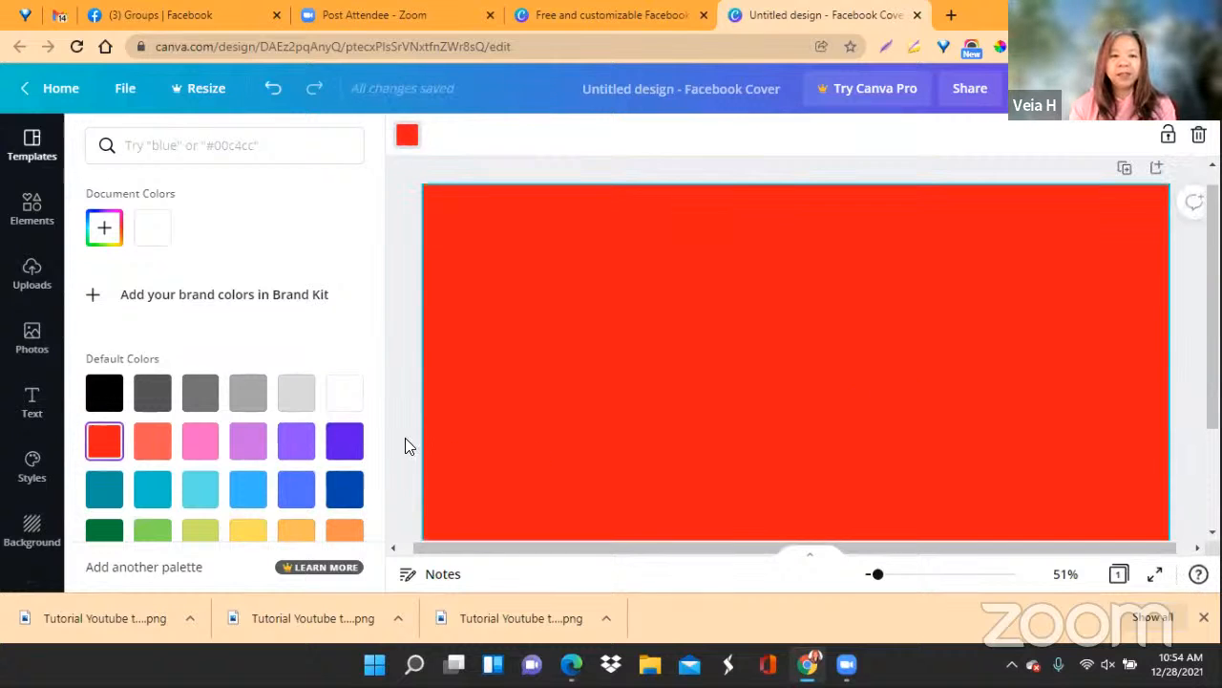
click(341, 397)
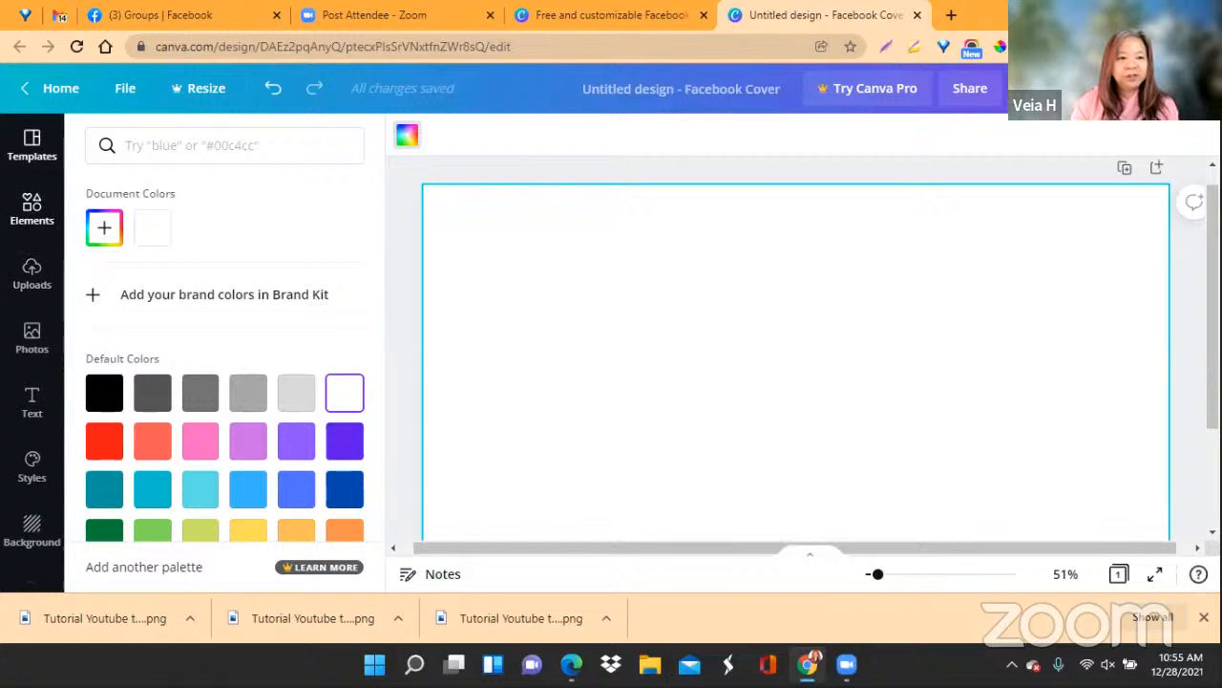
Open the full Lines & Shapes collection in the elements library and browse to its square shapes
click(29, 210)
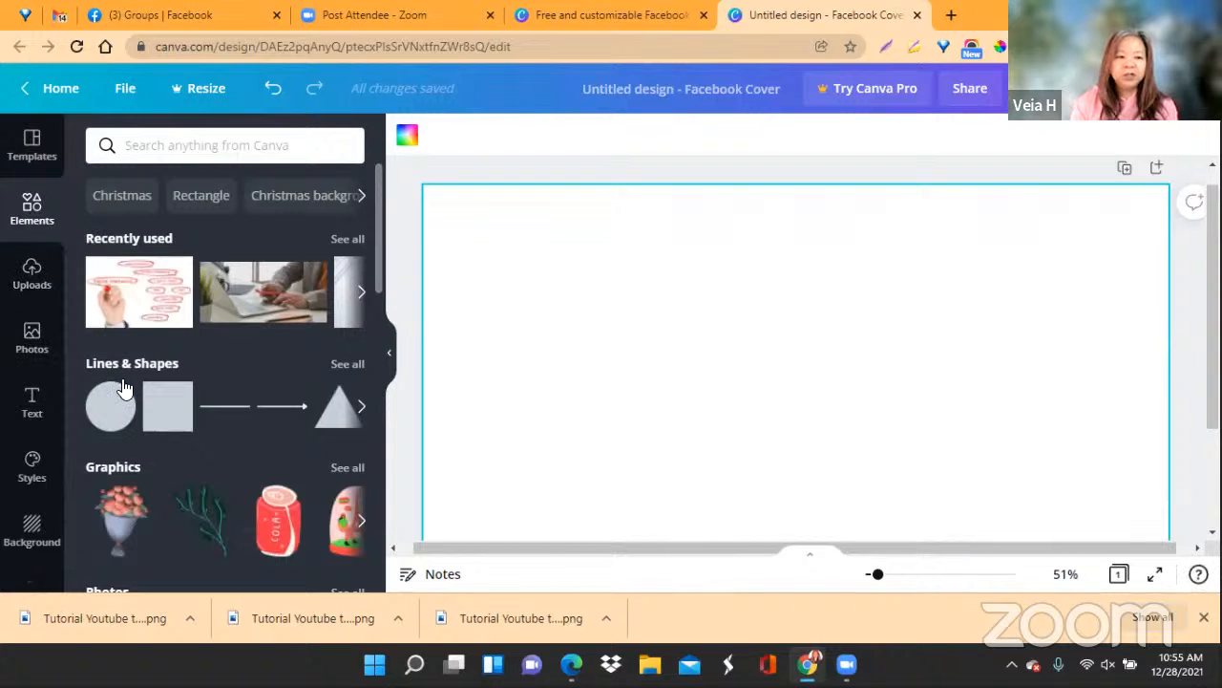
scroll(151, 375, down, 2)
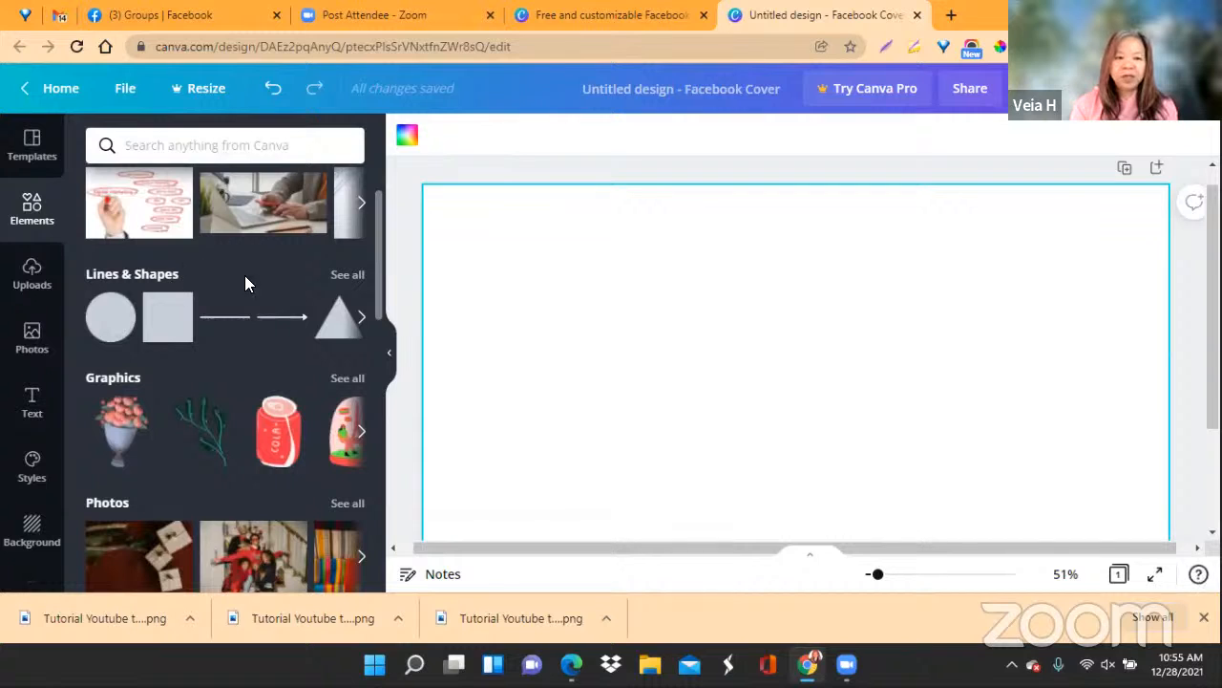
click(346, 277)
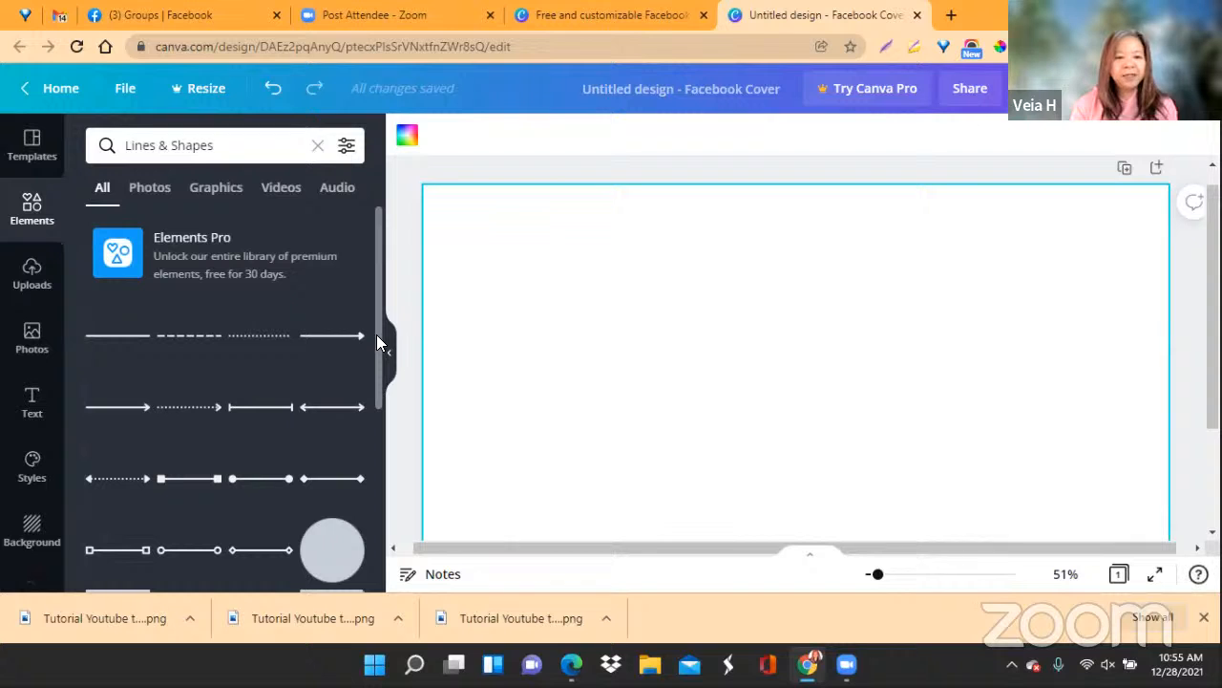
drag(376, 334, 375, 549)
scroll(365, 527, down, 4)
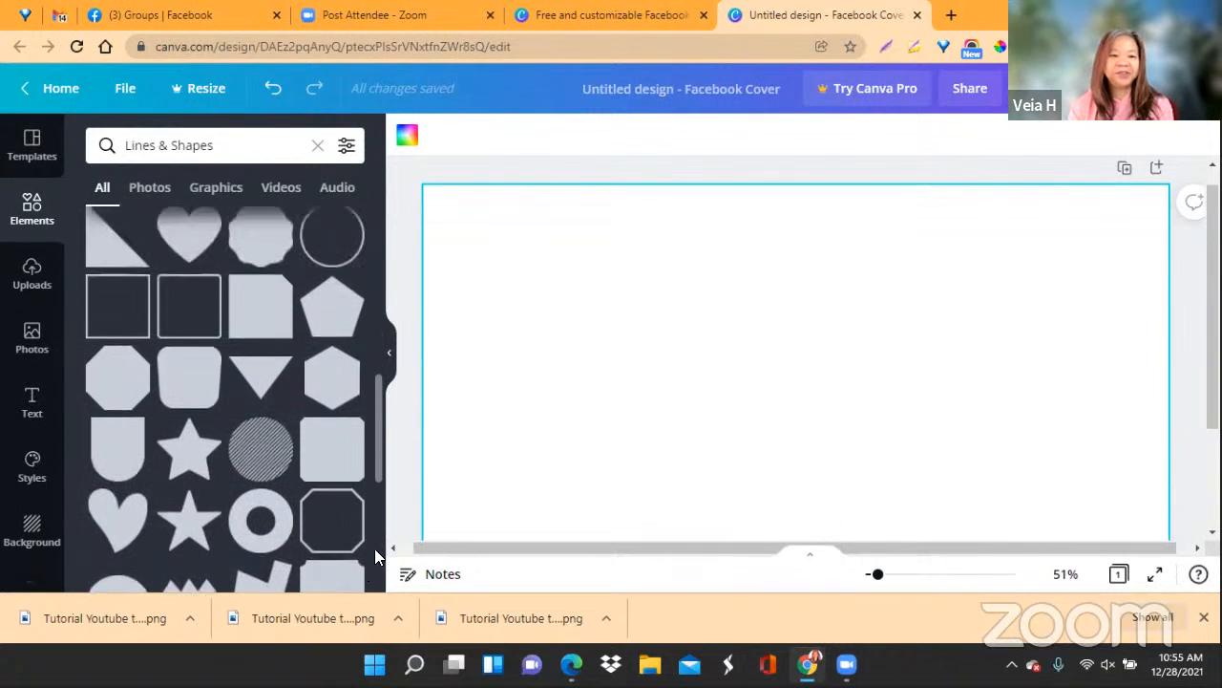
scroll(374, 548, up, 2)
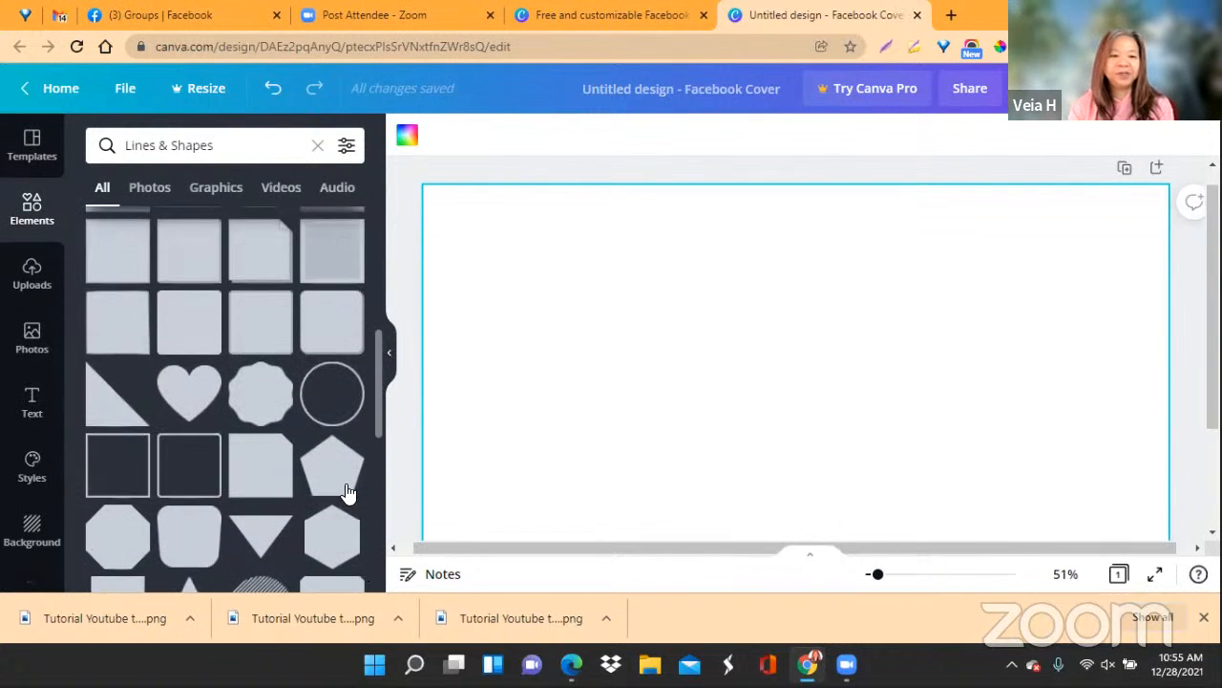
Try a rounded square with a shadowed edge on the page, colouring its front face red, and delete it
click(318, 323)
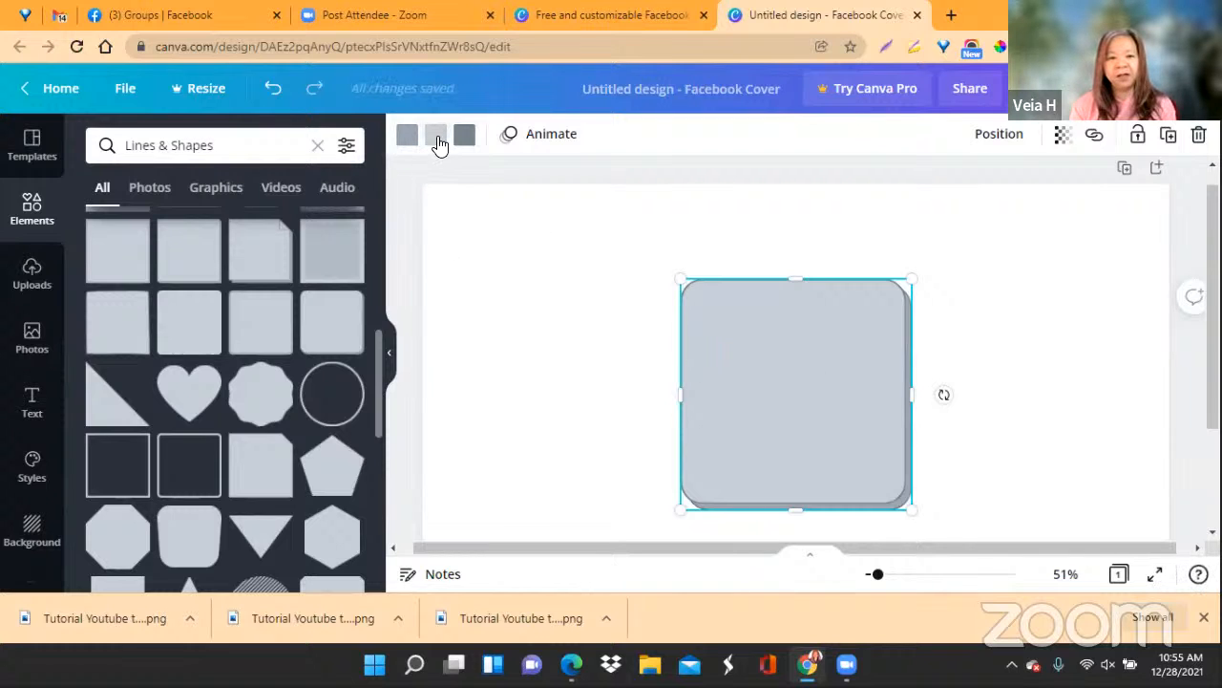
click(436, 136)
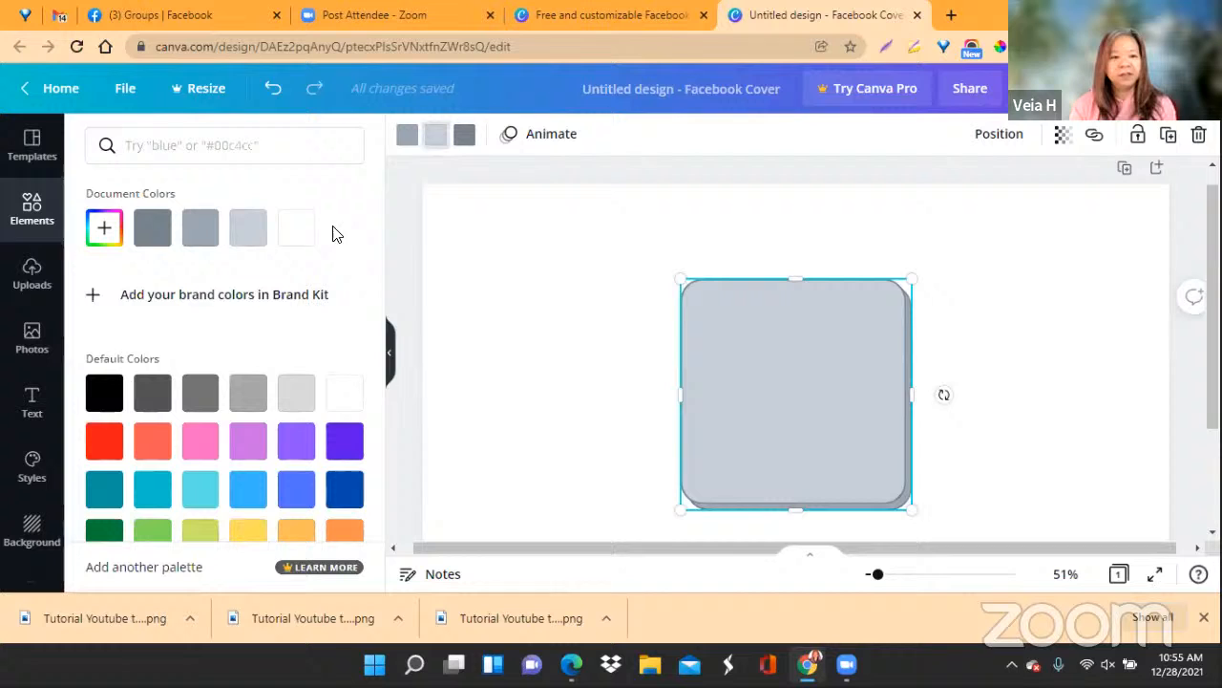
click(105, 438)
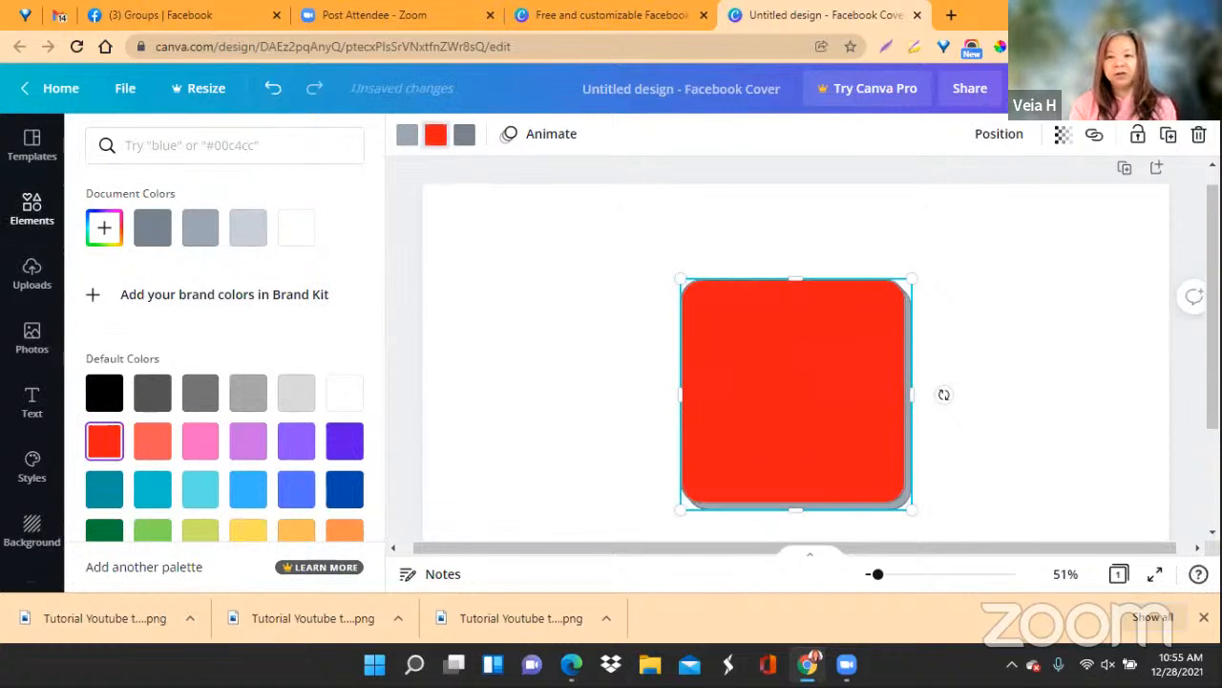
click(1199, 134)
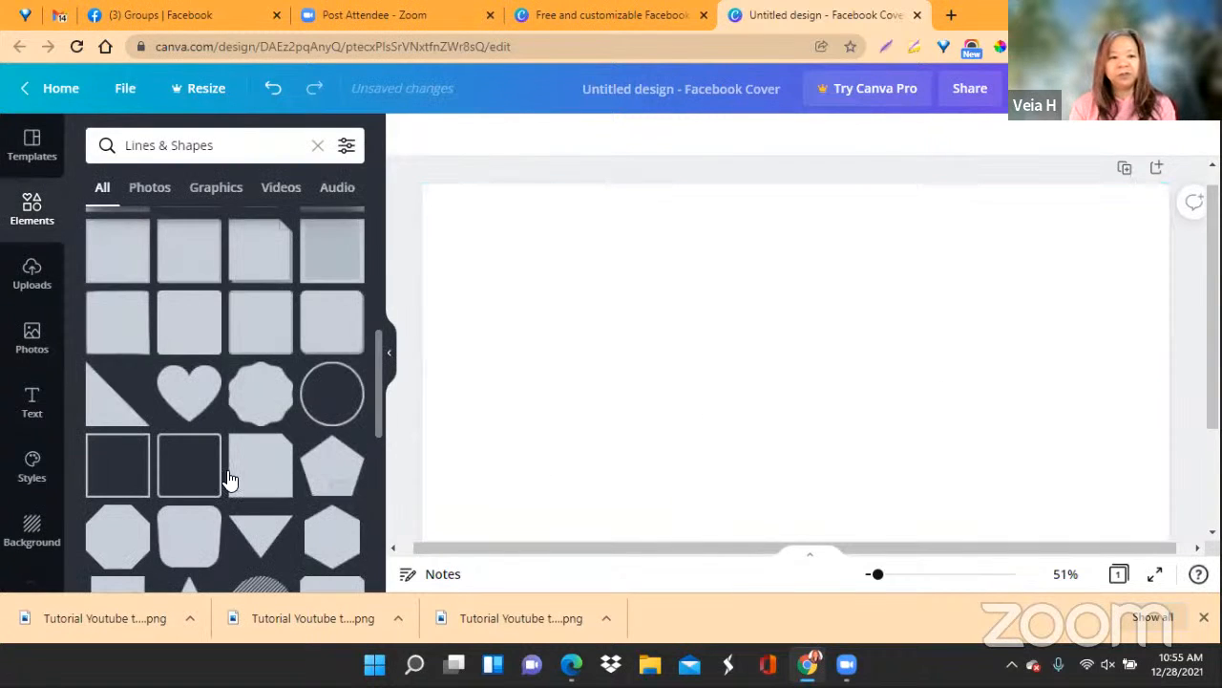
Look through the rest of the Lines & Shapes collection to its end, and return to the start of the list
scroll(235, 418, down, 5)
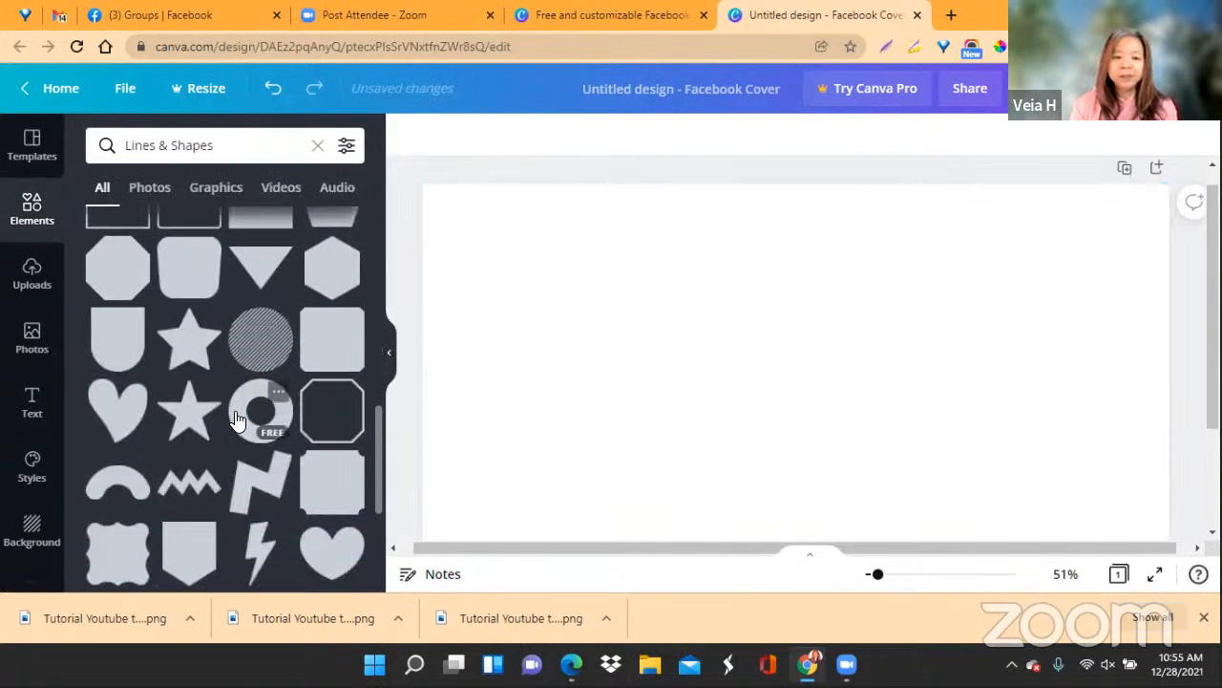
scroll(239, 420, down, 2)
scroll(266, 412, down, 5)
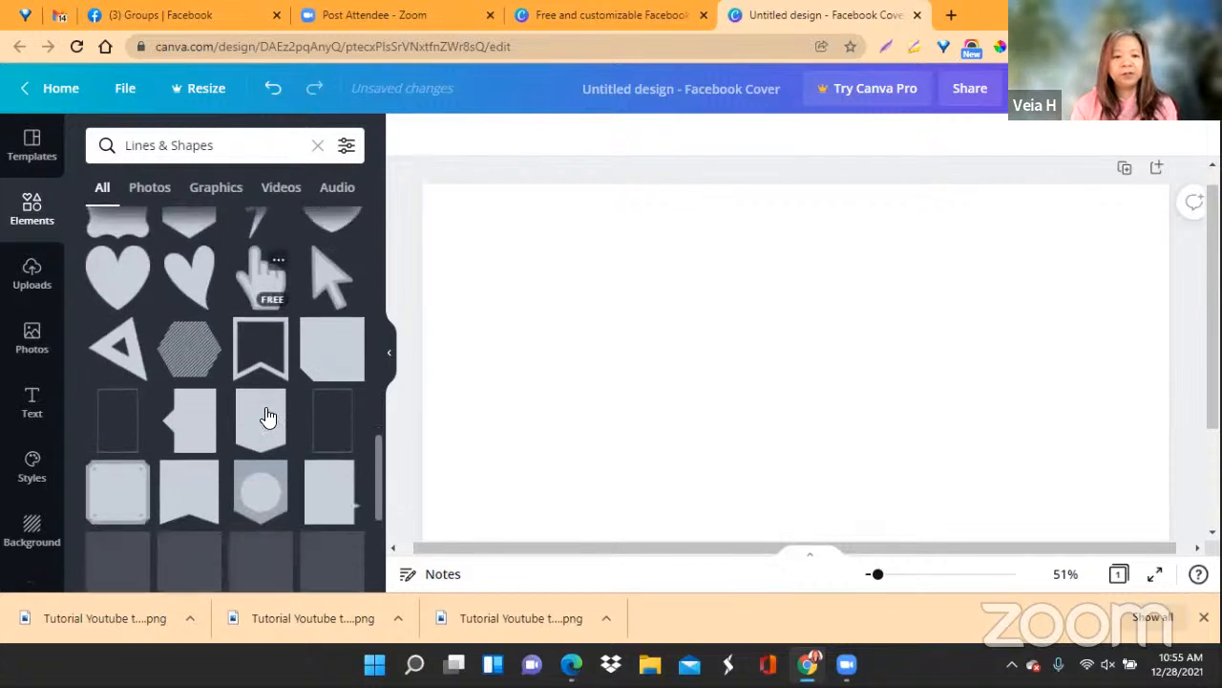
scroll(266, 407, down, 5)
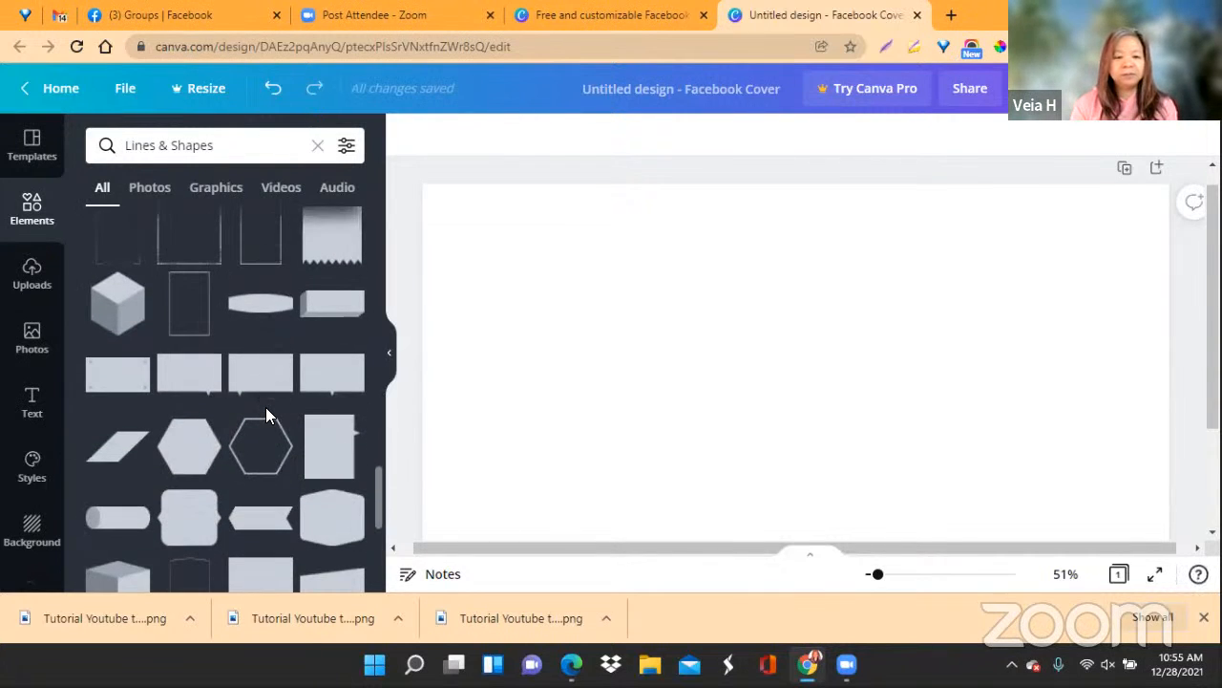
scroll(266, 407, down, 5)
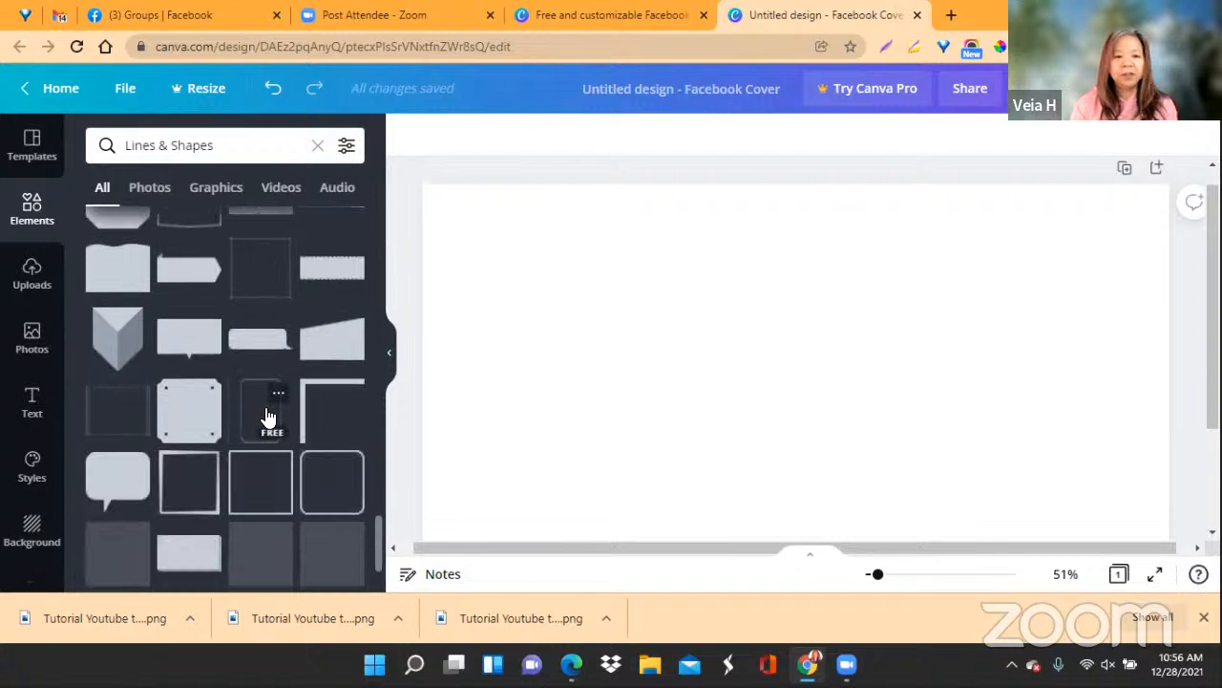
scroll(265, 415, down, 2)
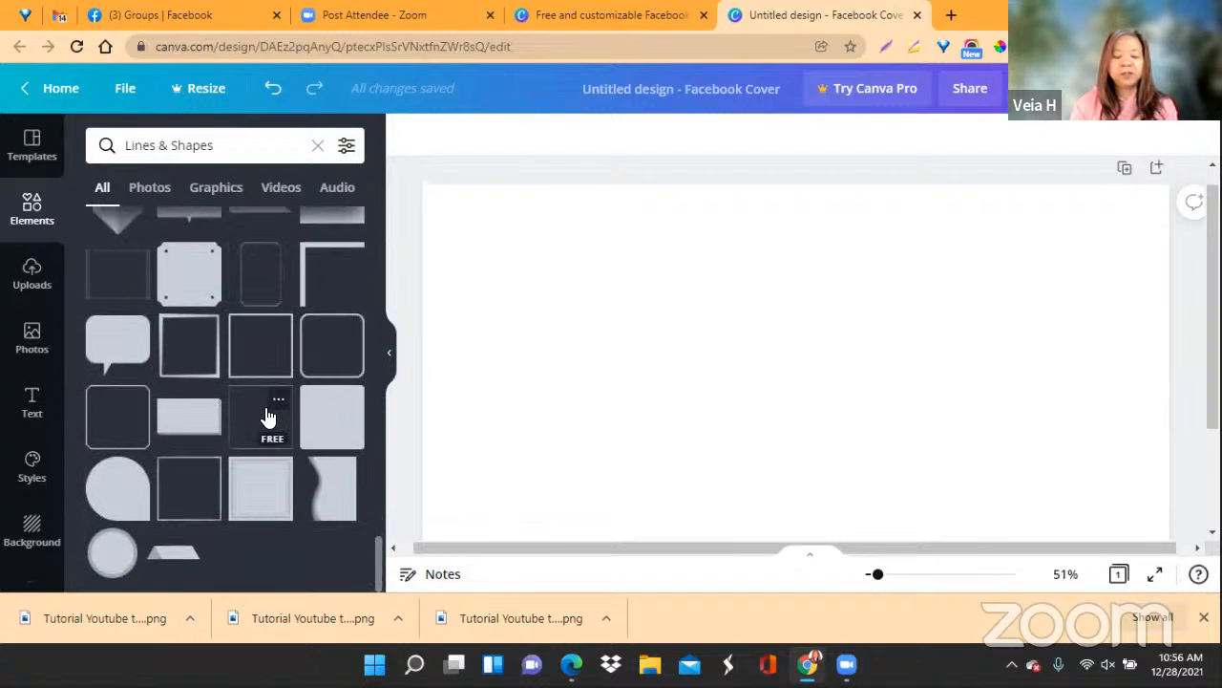
scroll(268, 417, up, 6)
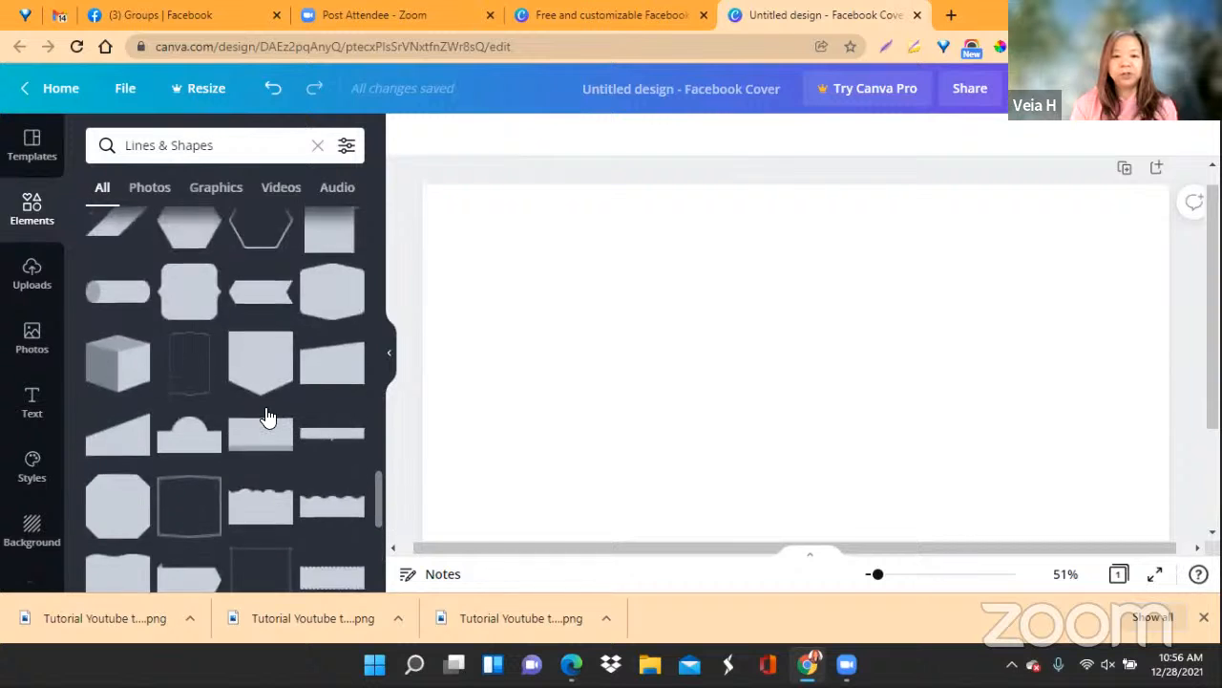
scroll(267, 417, up, 8)
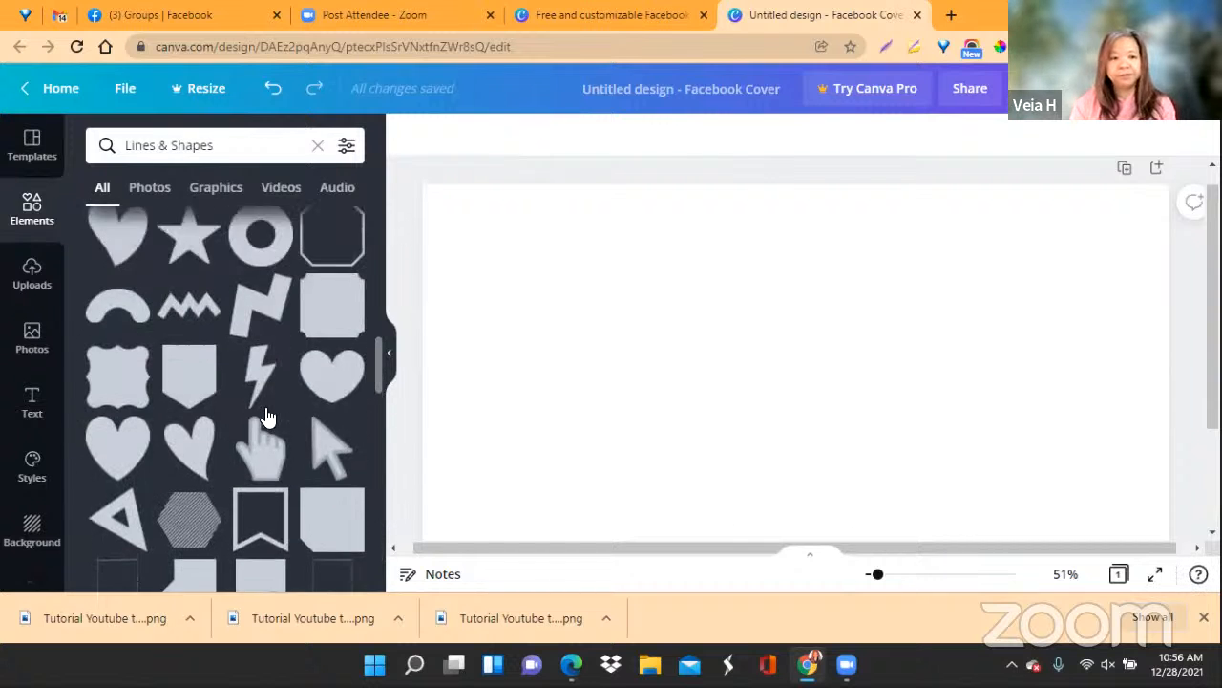
scroll(267, 418, up, 3)
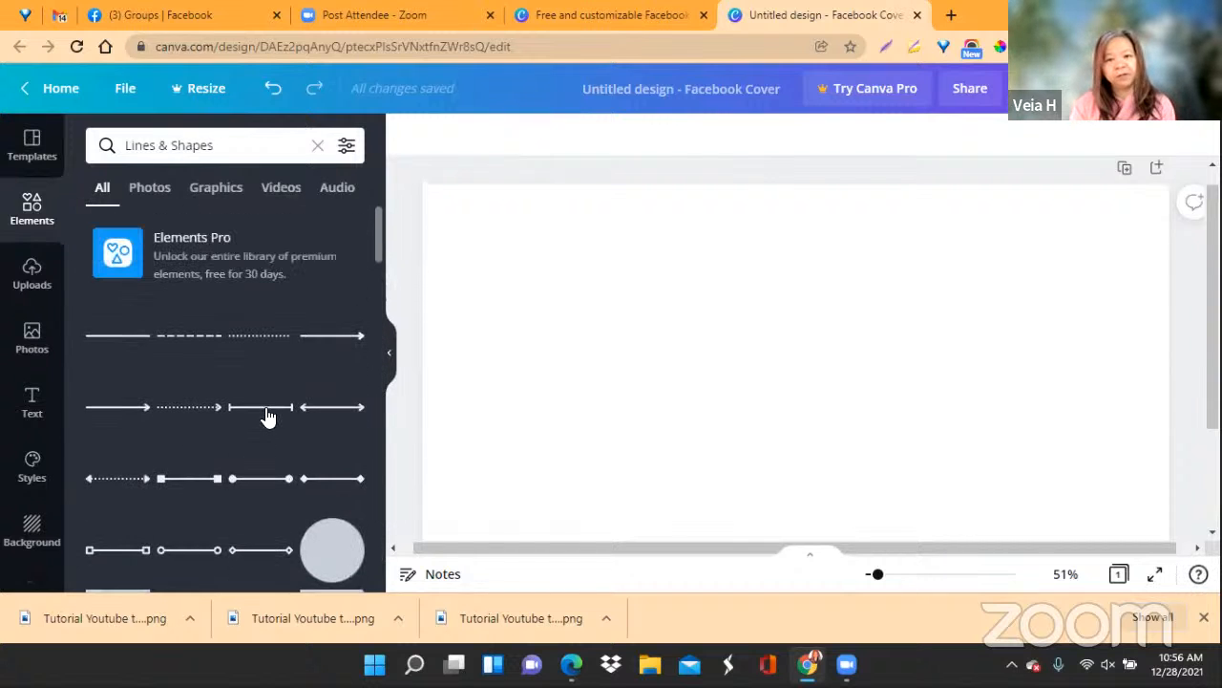
scroll(709, 389, down, 1)
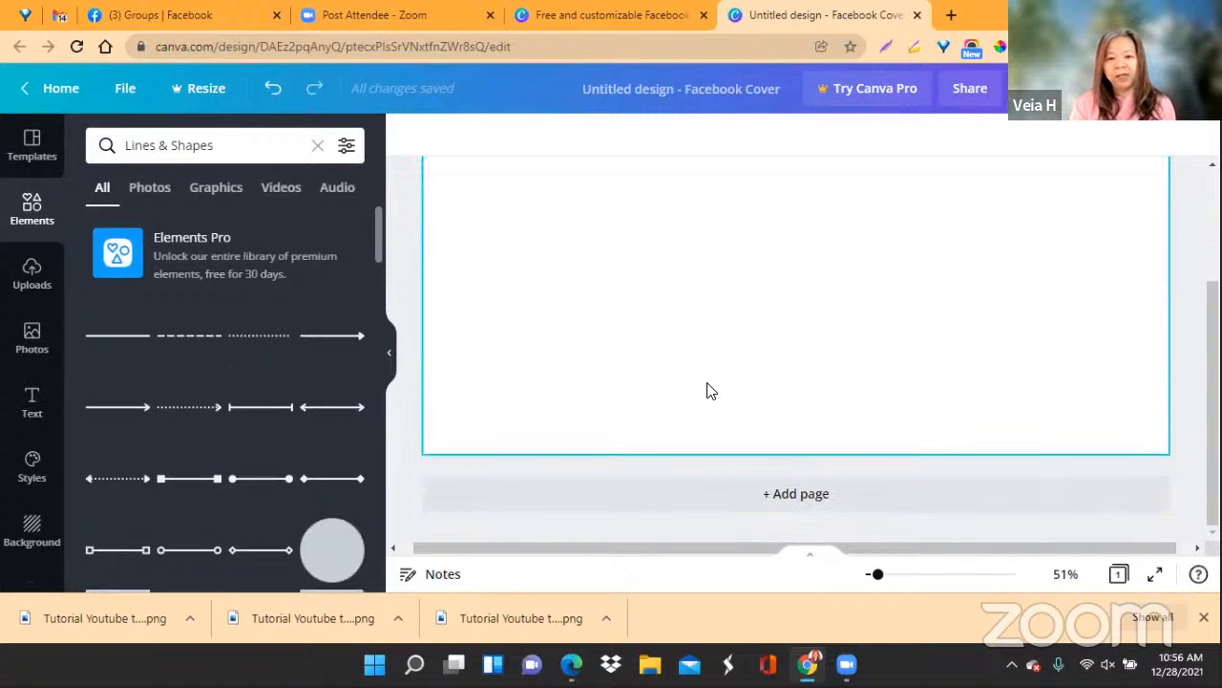
scroll(708, 389, up, 2)
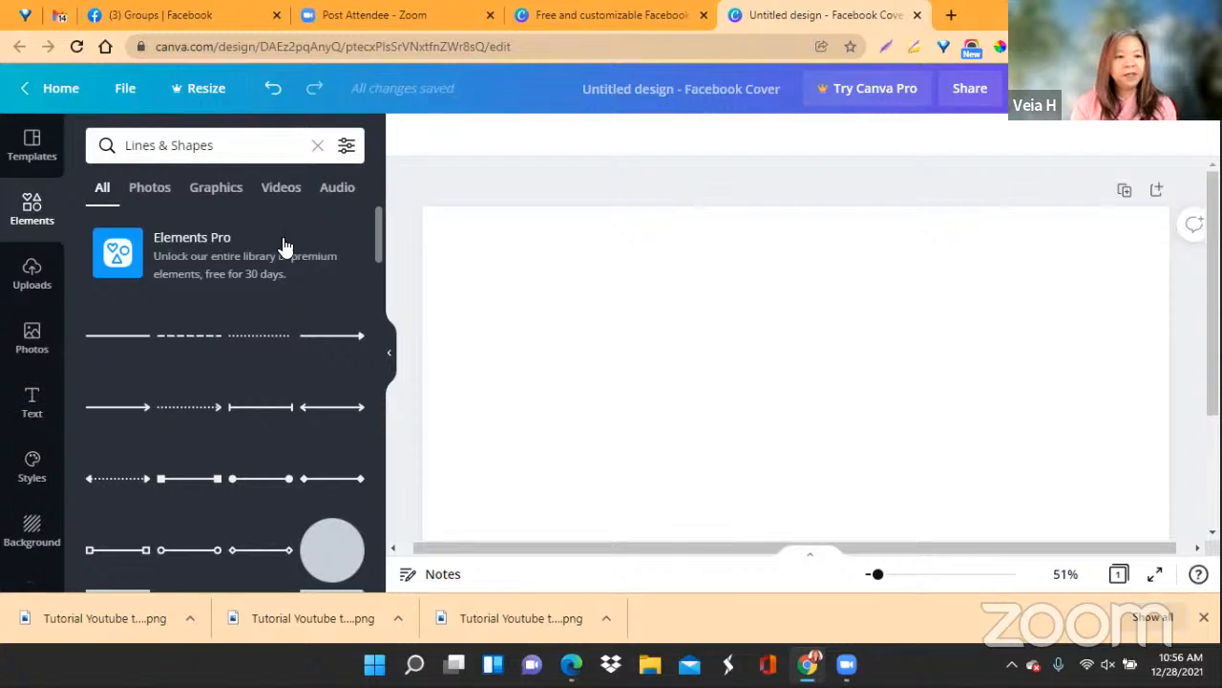
Clear the Lines & Shapes search and search the elements library for "gradient"
click(318, 148)
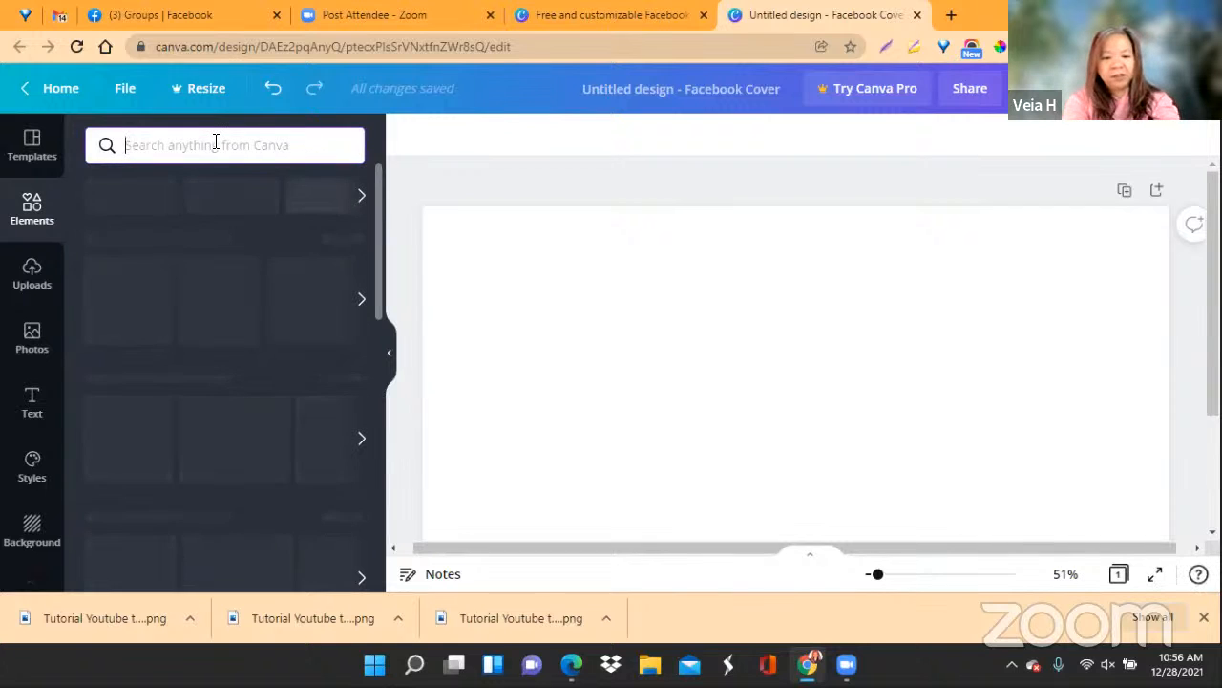
text(gra)
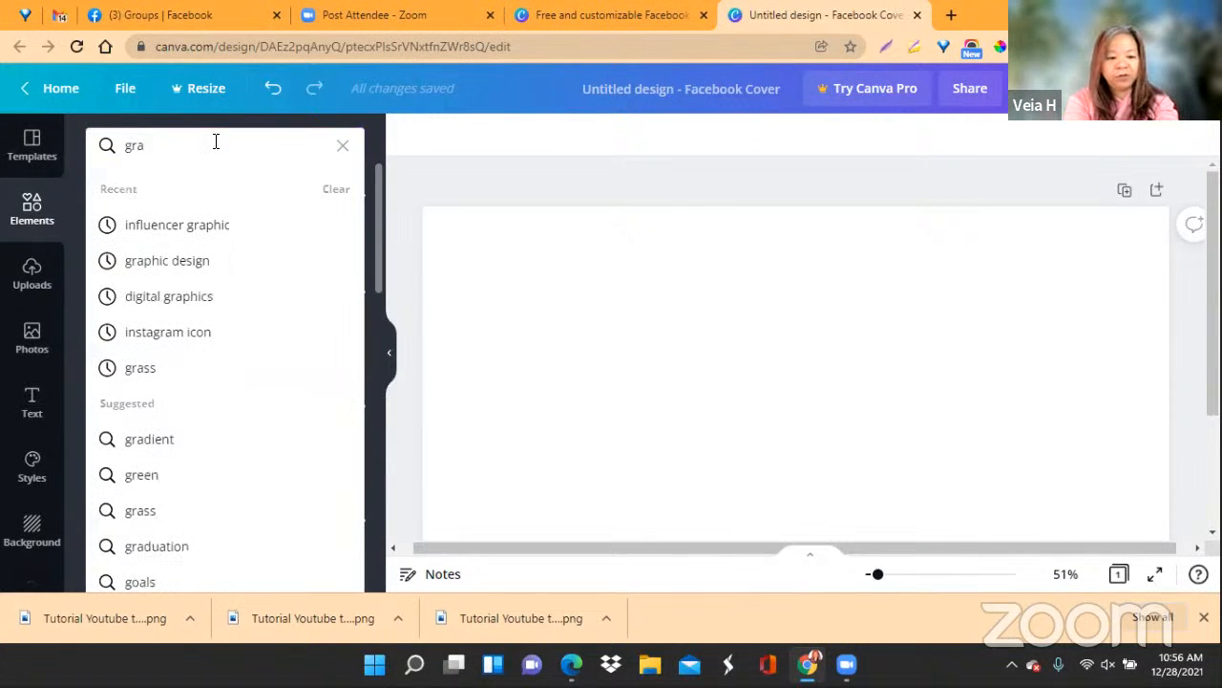
text(die)
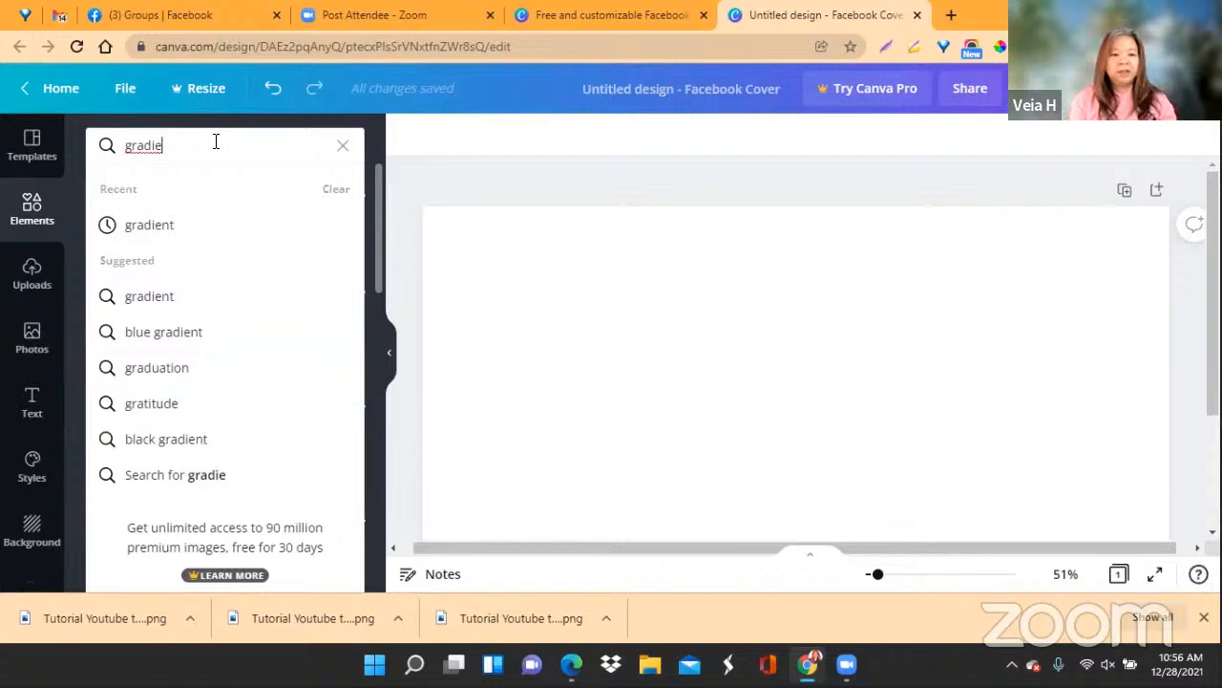
click(143, 225)
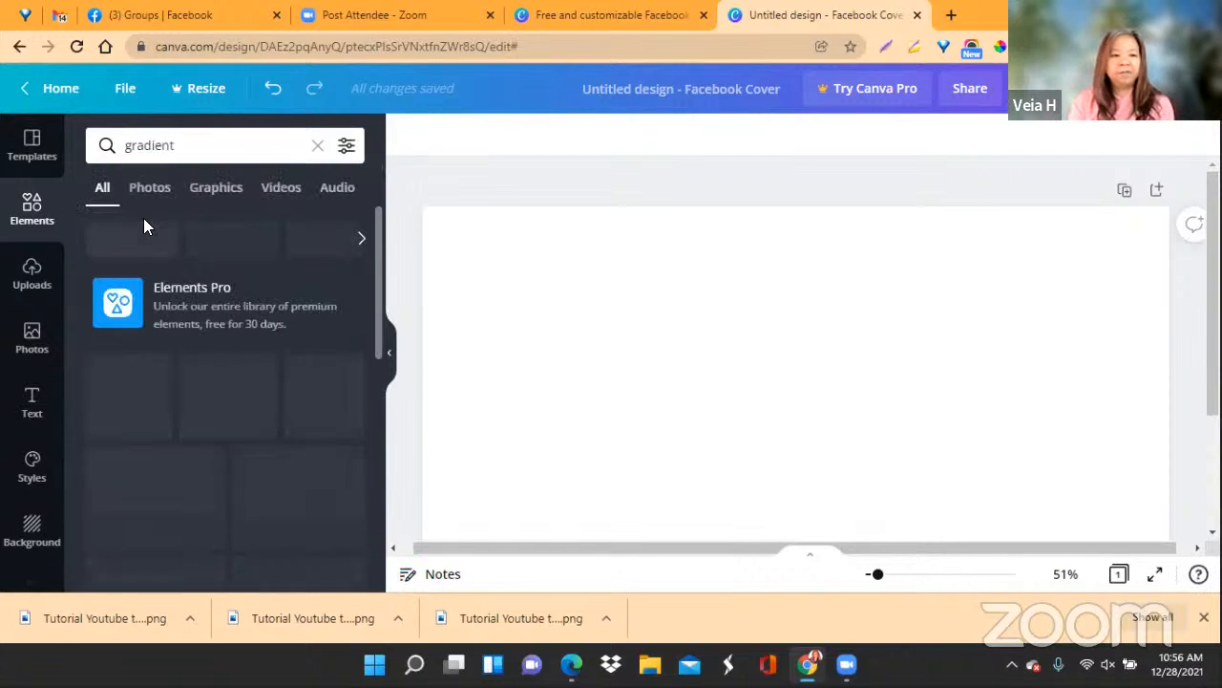
Look through the gradient search results for an image that could serve as the cover's background
scroll(296, 285, down, 2)
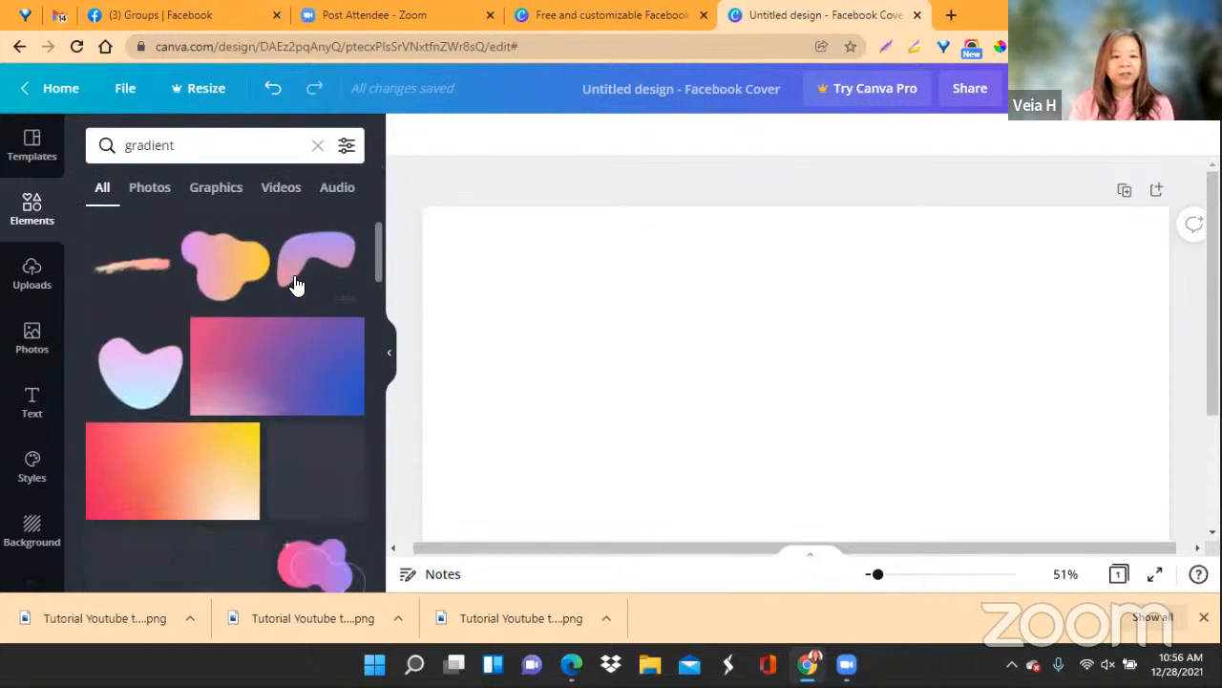
scroll(236, 441, down, 3)
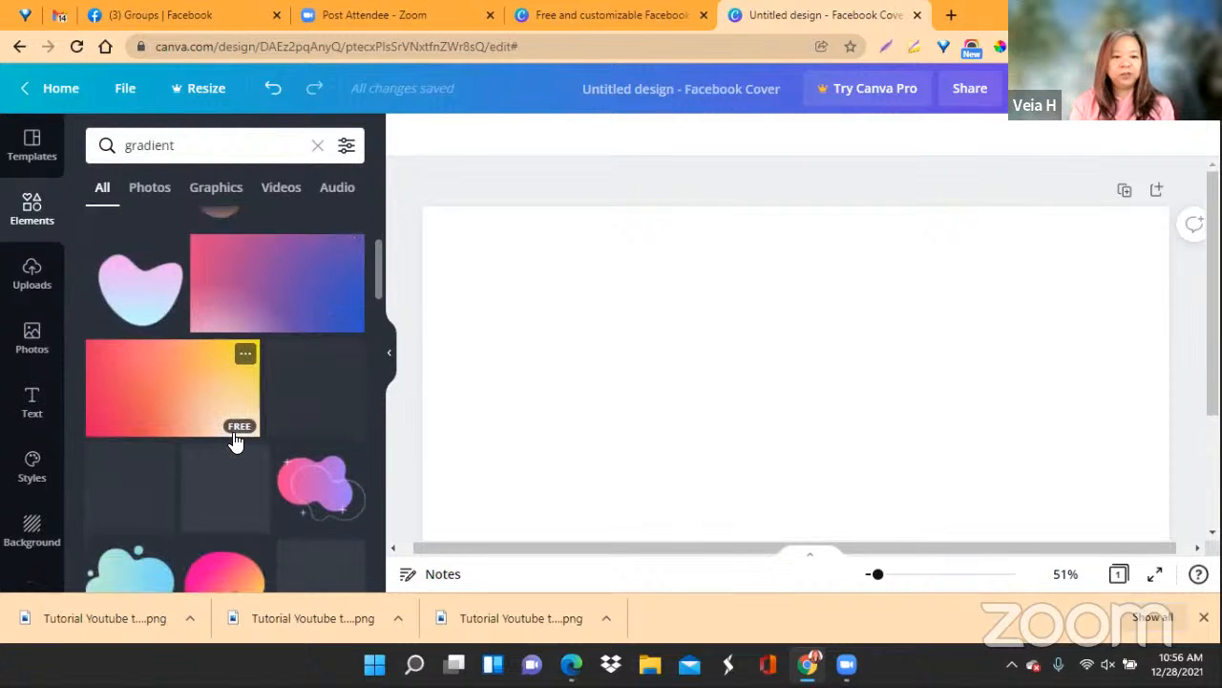
scroll(236, 441, down, 3)
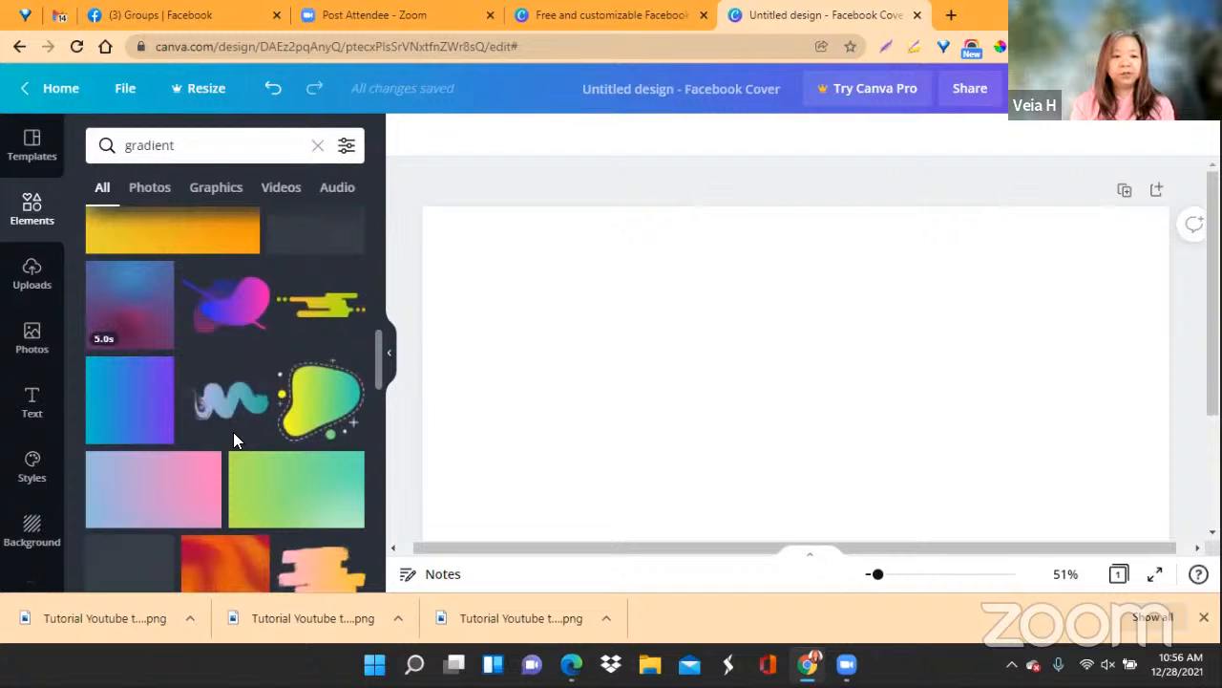
scroll(233, 437, down, 2)
scroll(233, 436, up, 5)
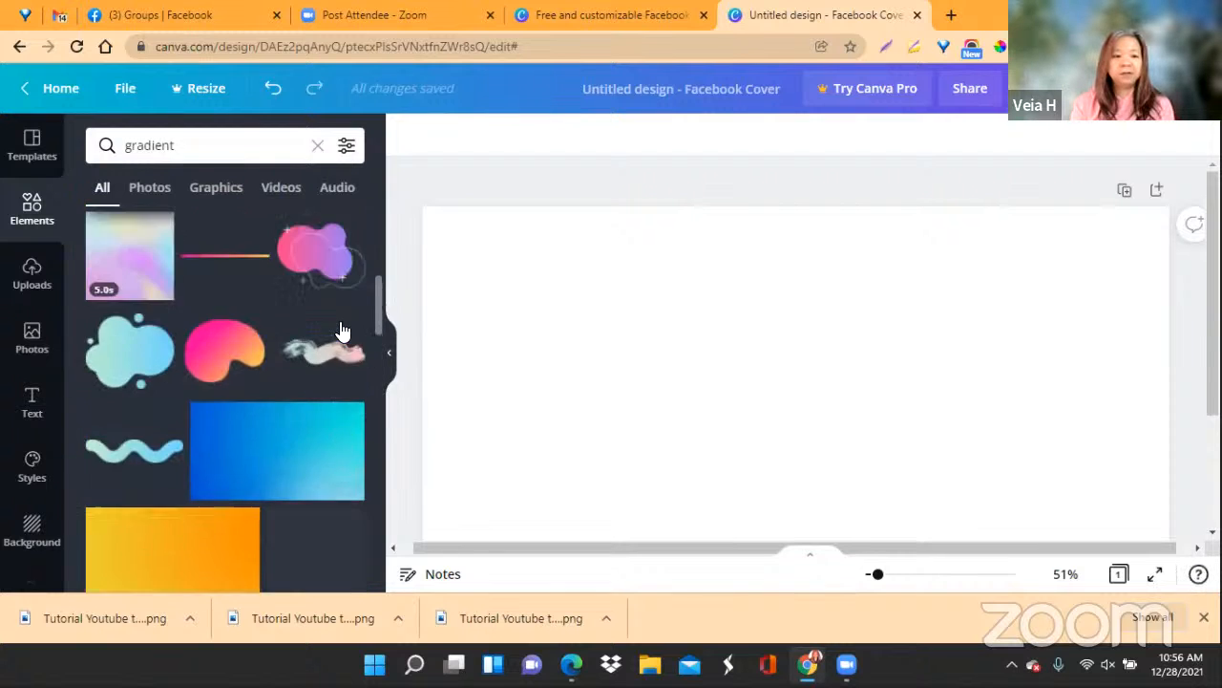
scroll(267, 385, down, 5)
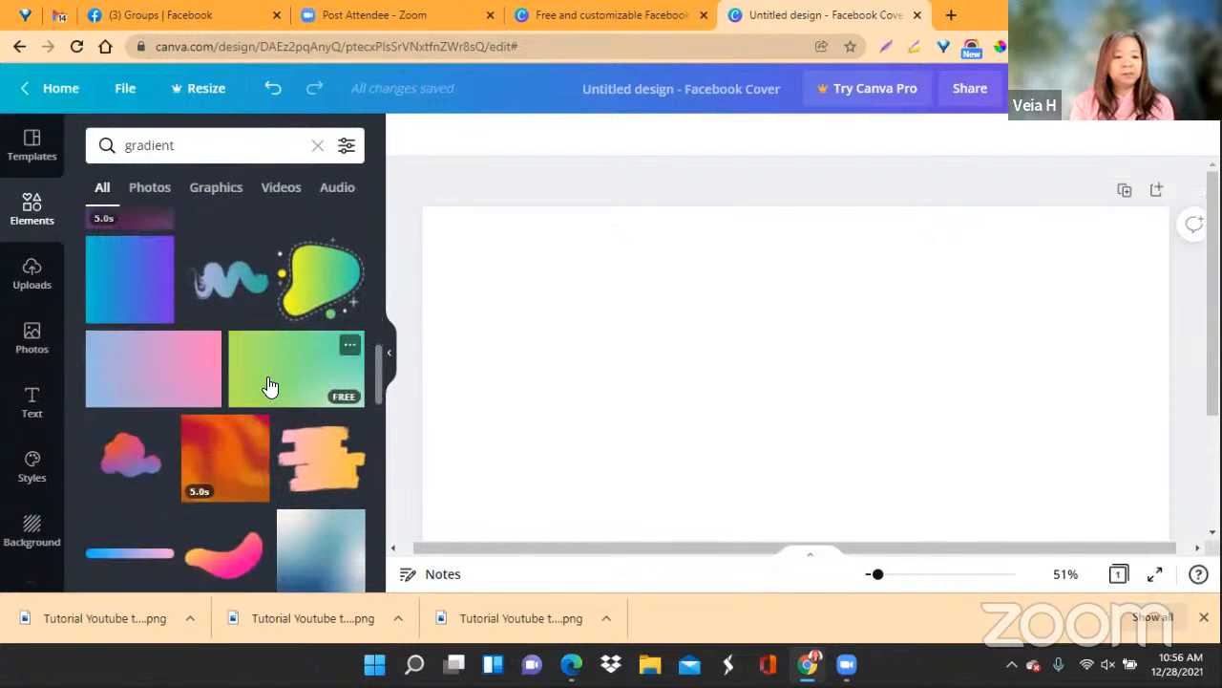
scroll(269, 385, down, 10)
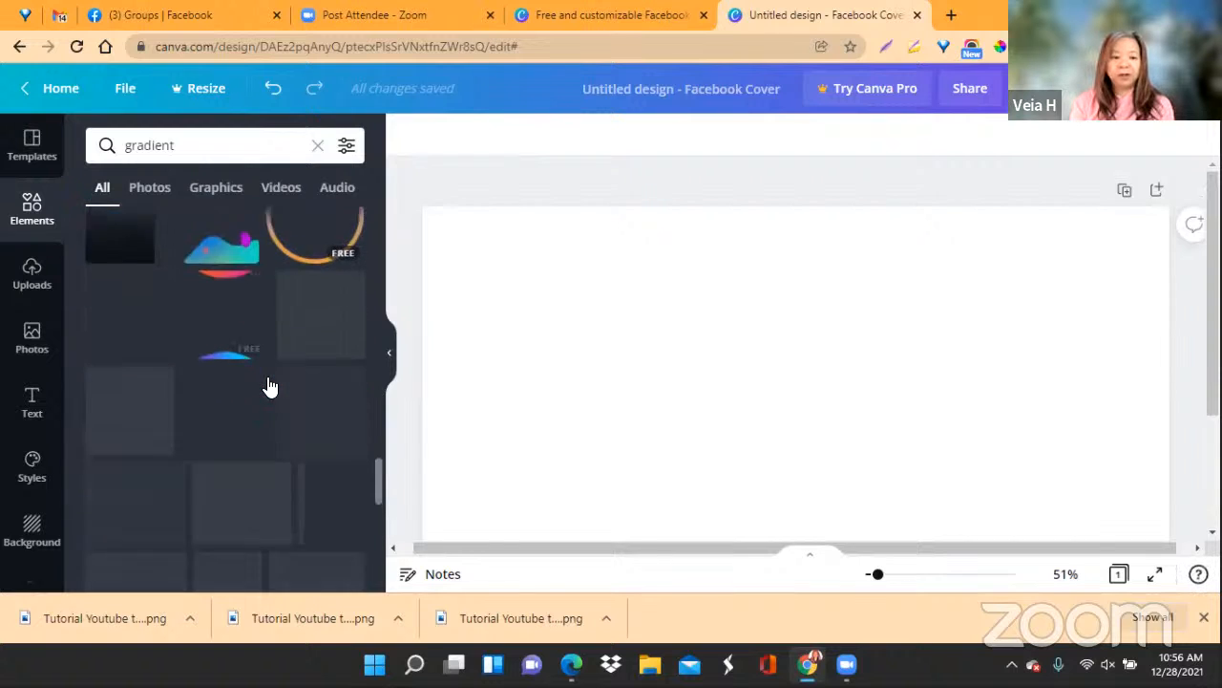
scroll(270, 386, down, 5)
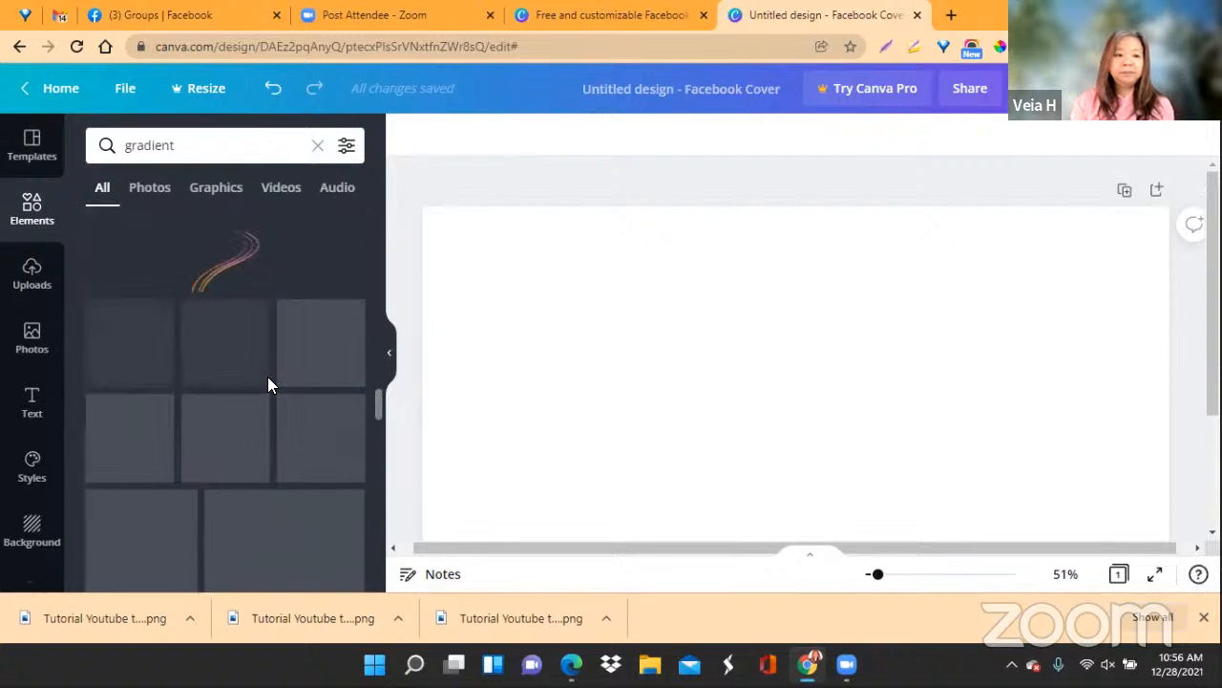
scroll(268, 376, up, 3)
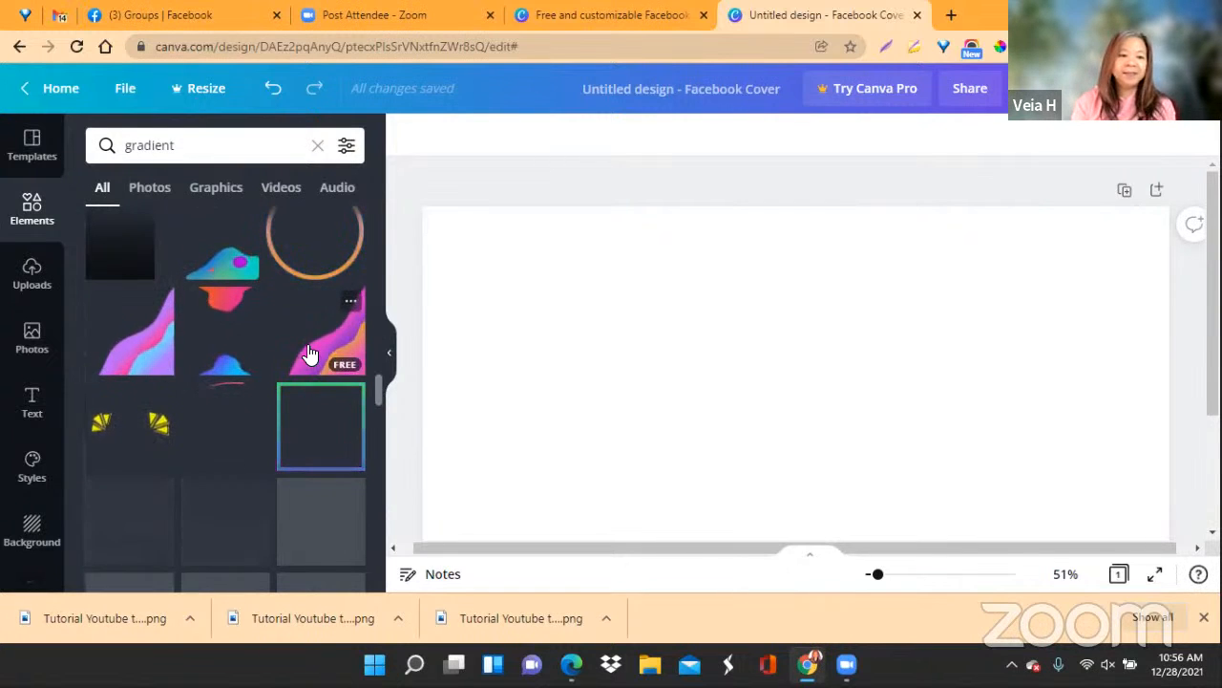
scroll(309, 354, up, 3)
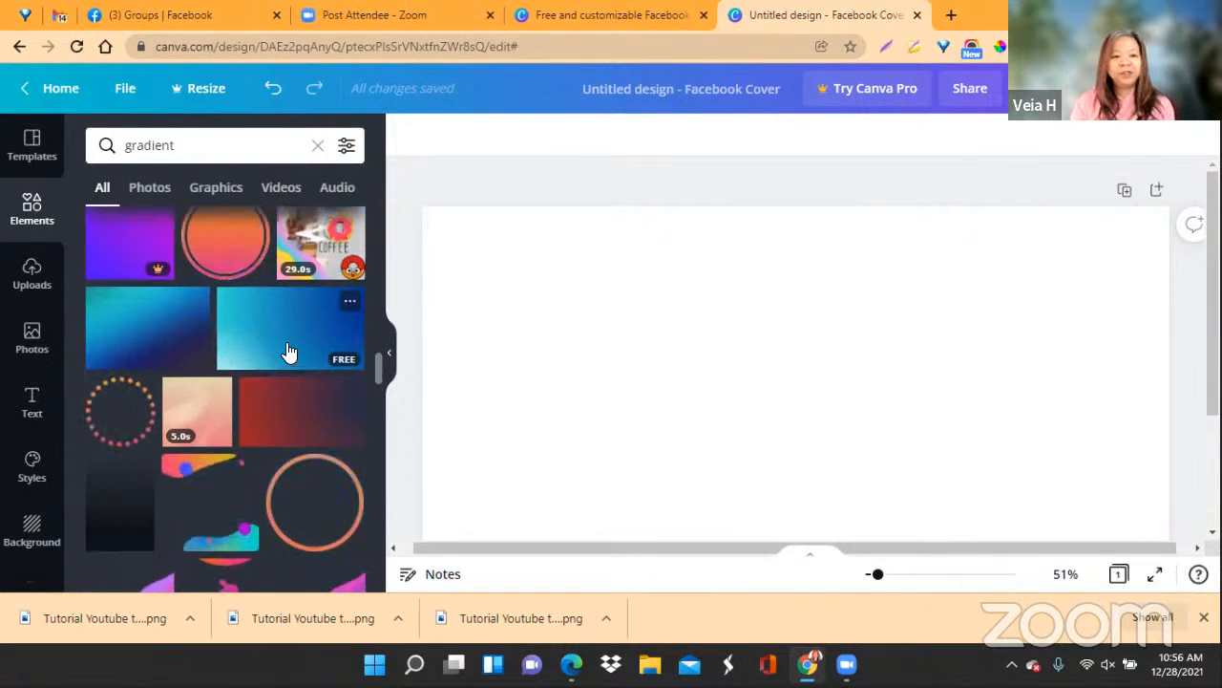
scroll(289, 353, up, 2)
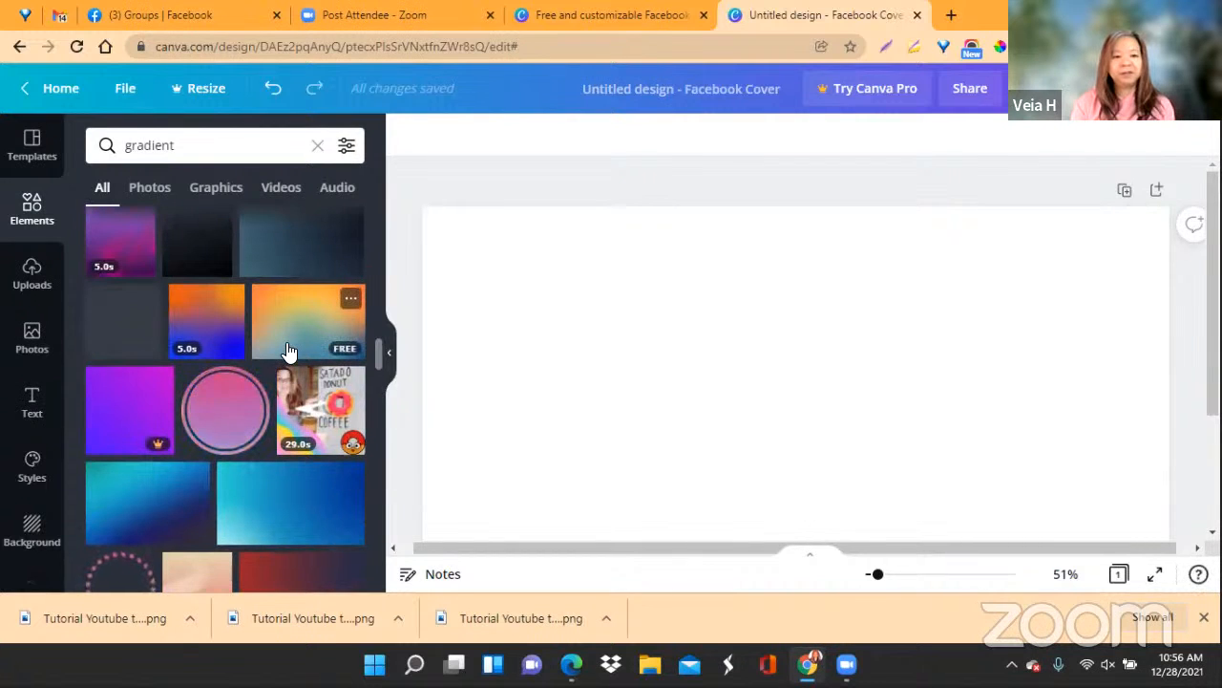
scroll(289, 353, up, 2)
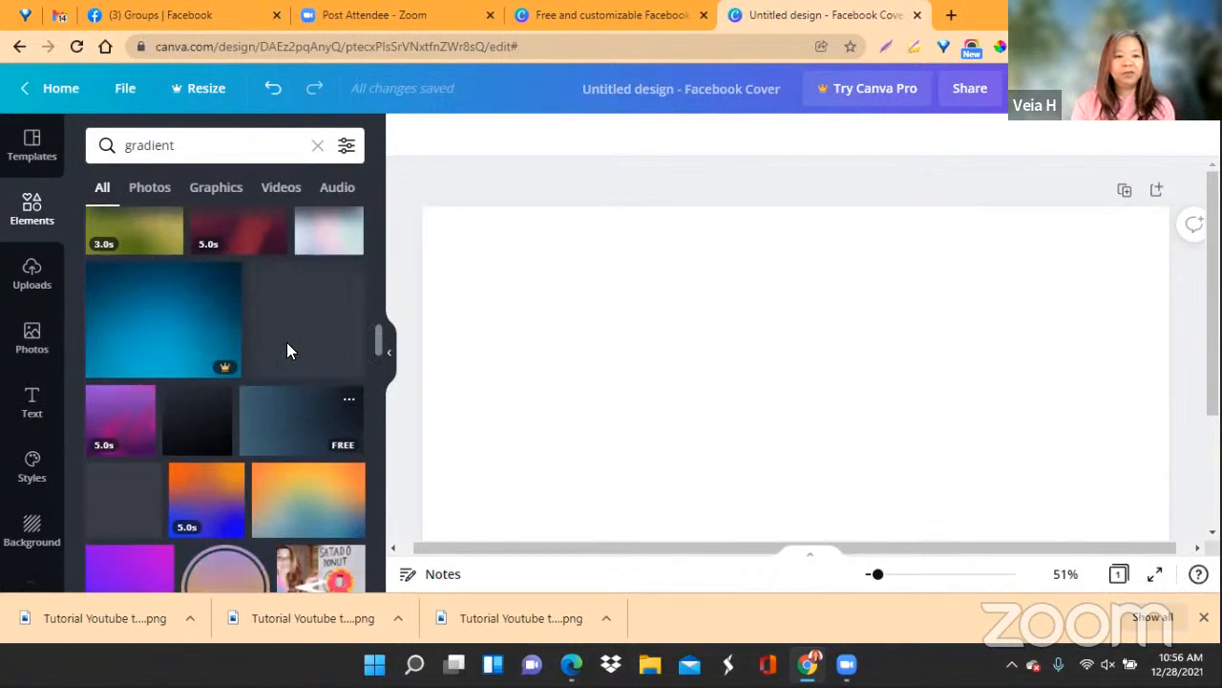
scroll(288, 351, up, 6)
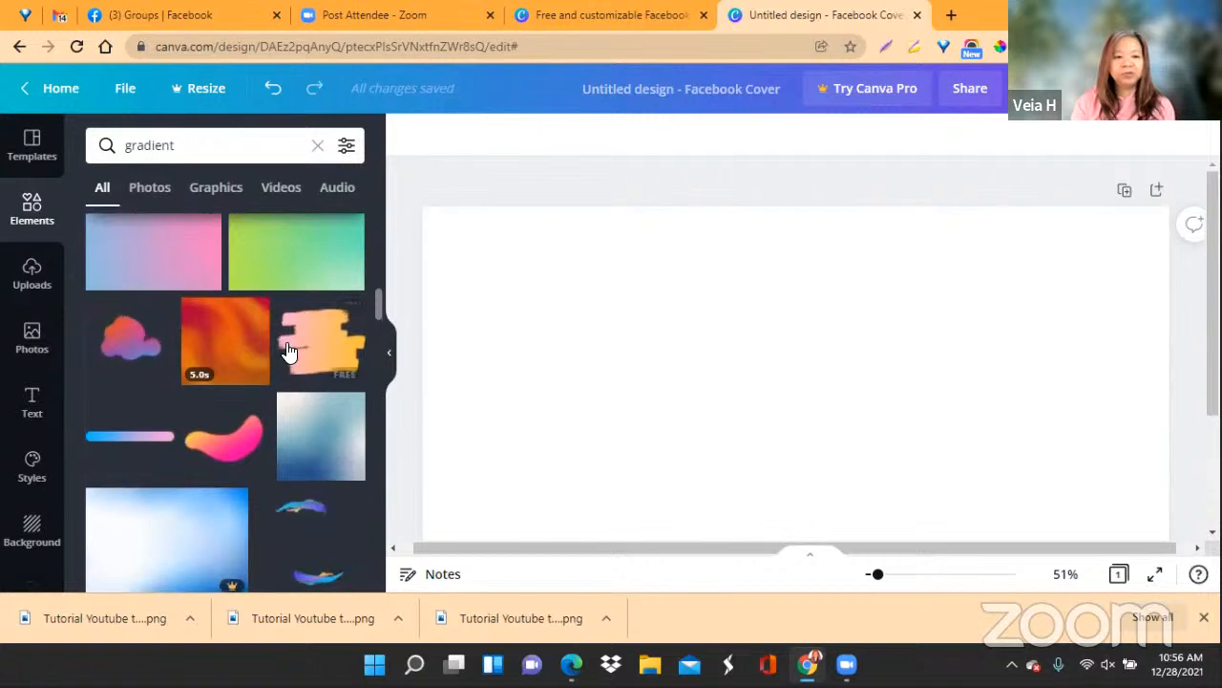
scroll(289, 351, up, 3)
scroll(289, 351, down, 3)
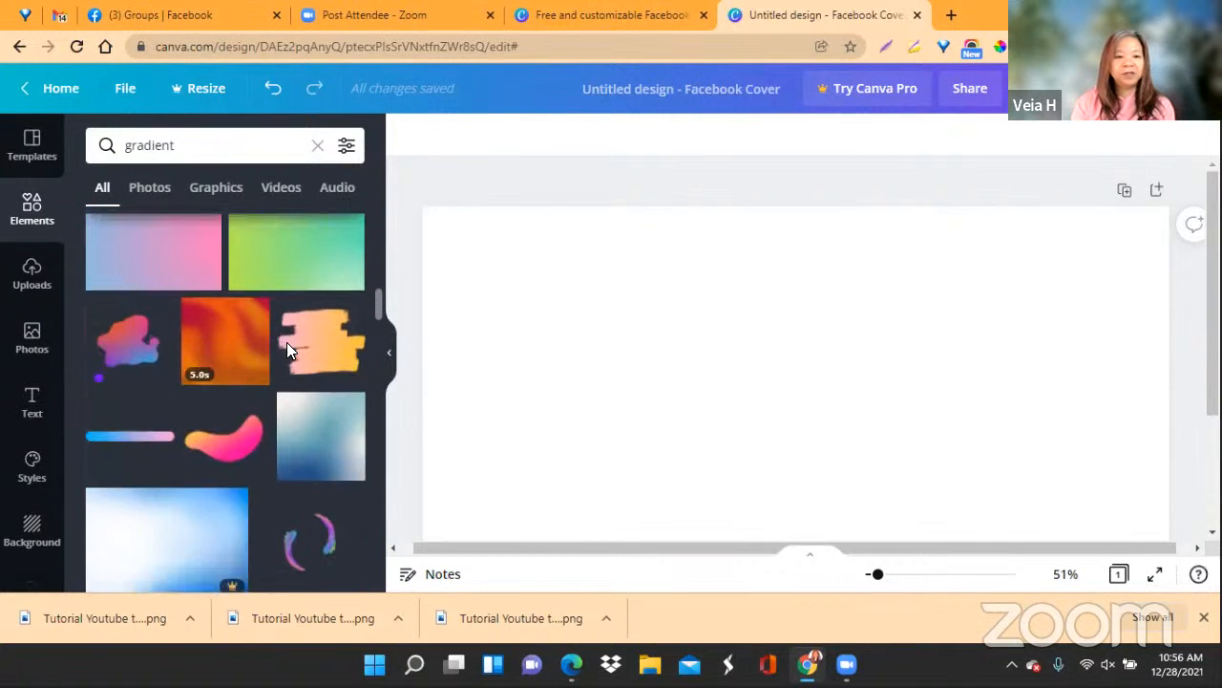
Add the free orange, yellow and blue blurred gradient image to the page
scroll(288, 350, down, 8)
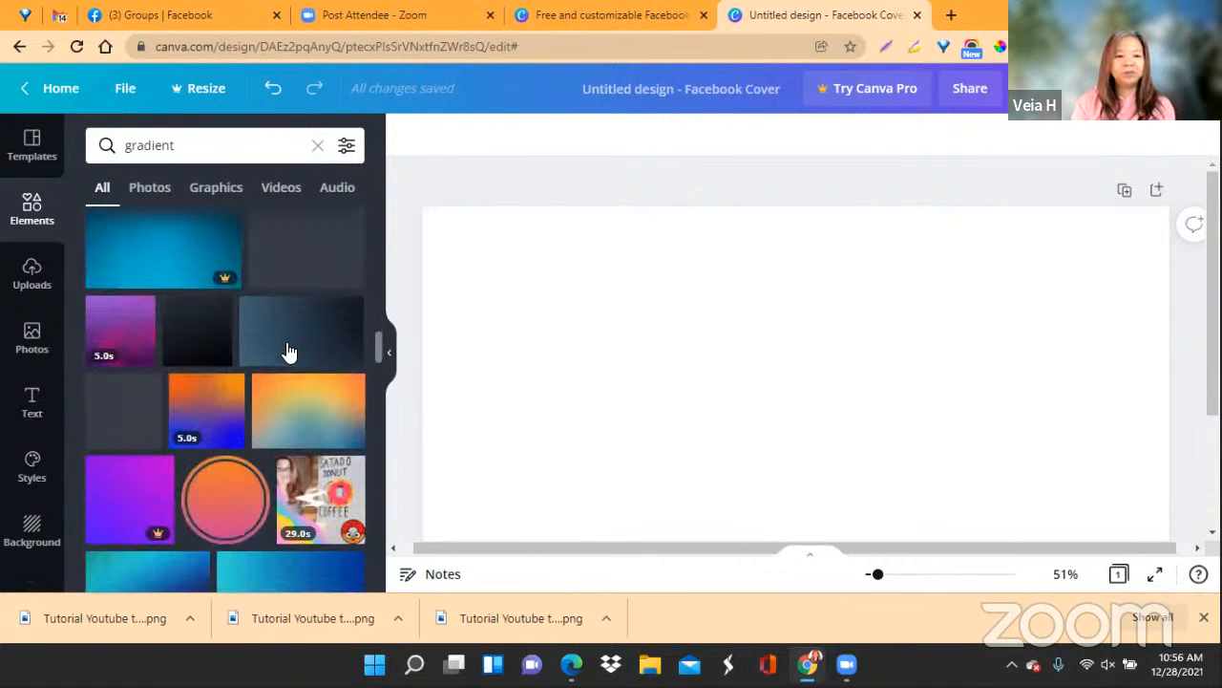
scroll(289, 350, down, 1)
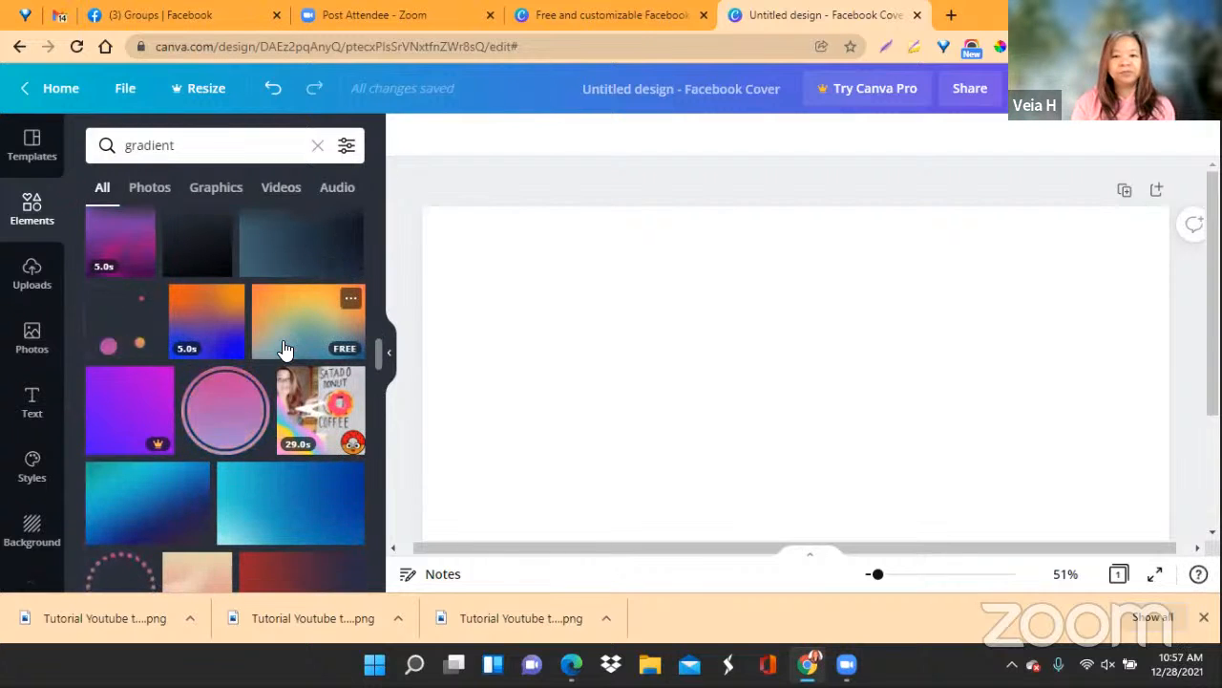
click(288, 344)
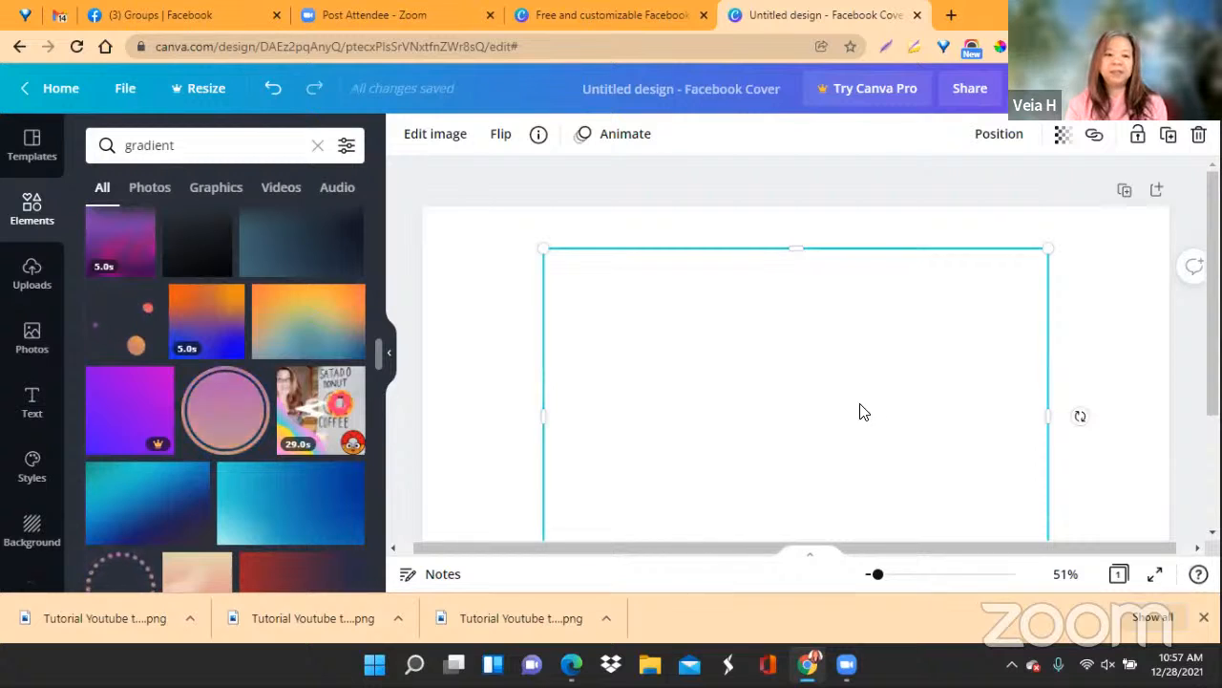
Look further down the gradient search results for other backgrounds and shapes
scroll(254, 401, down, 2)
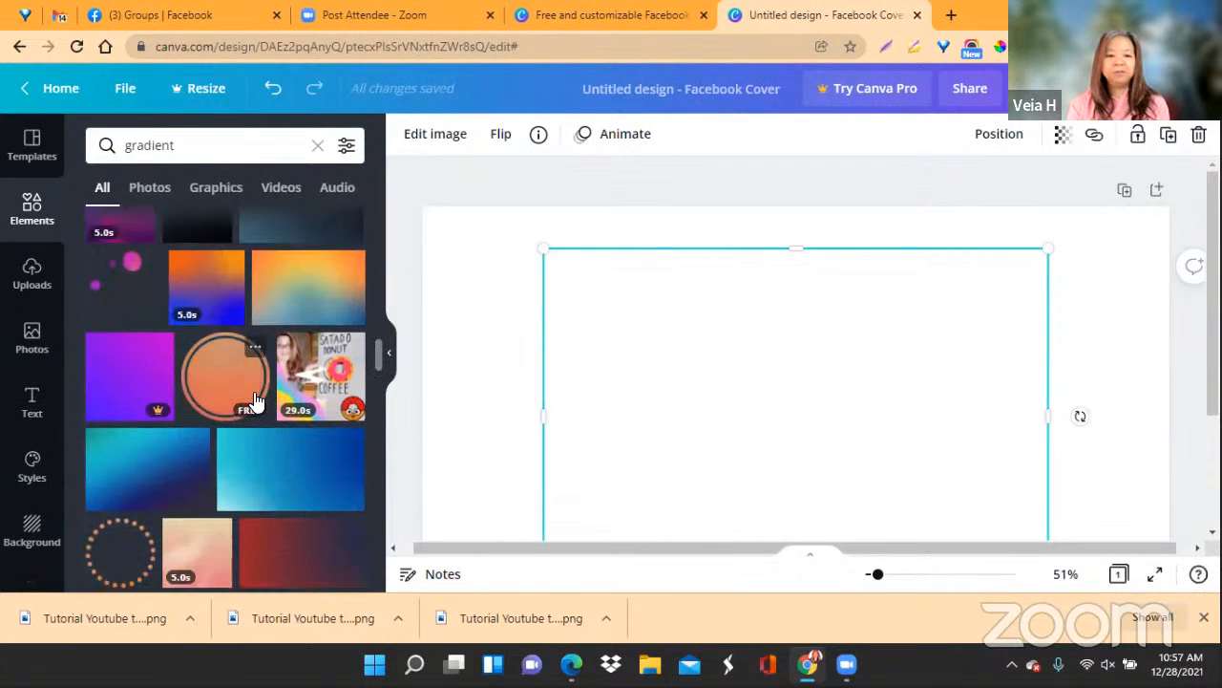
scroll(254, 401, down, 3)
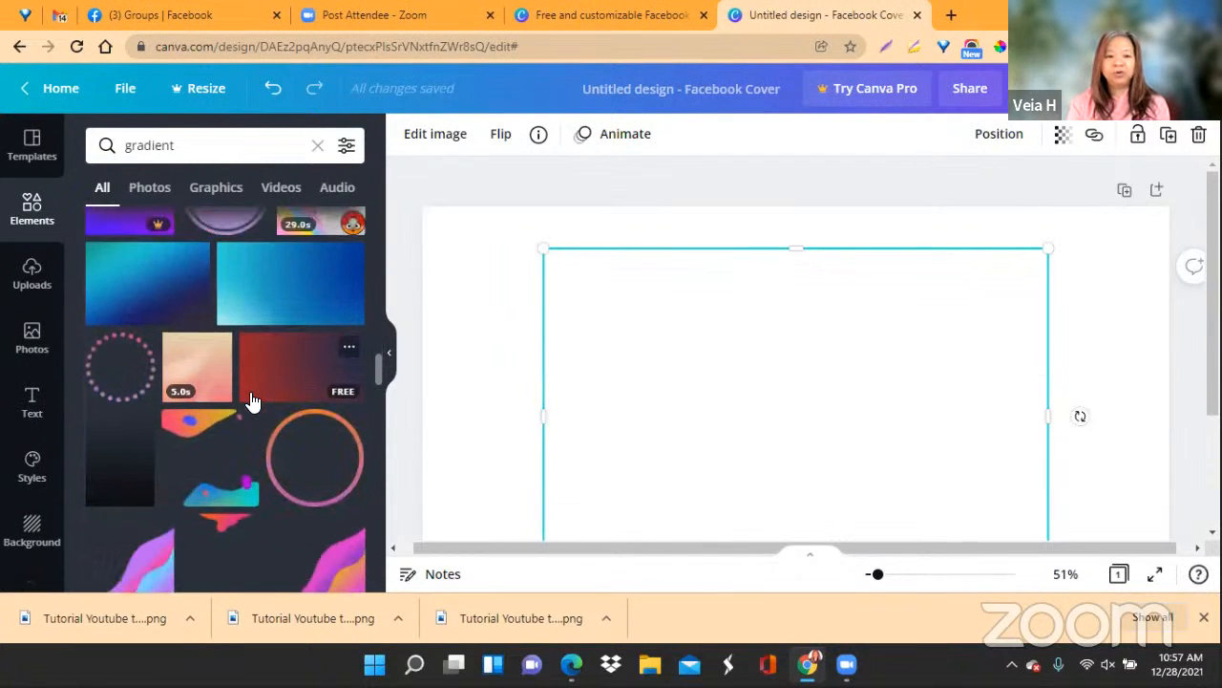
scroll(253, 401, down, 4)
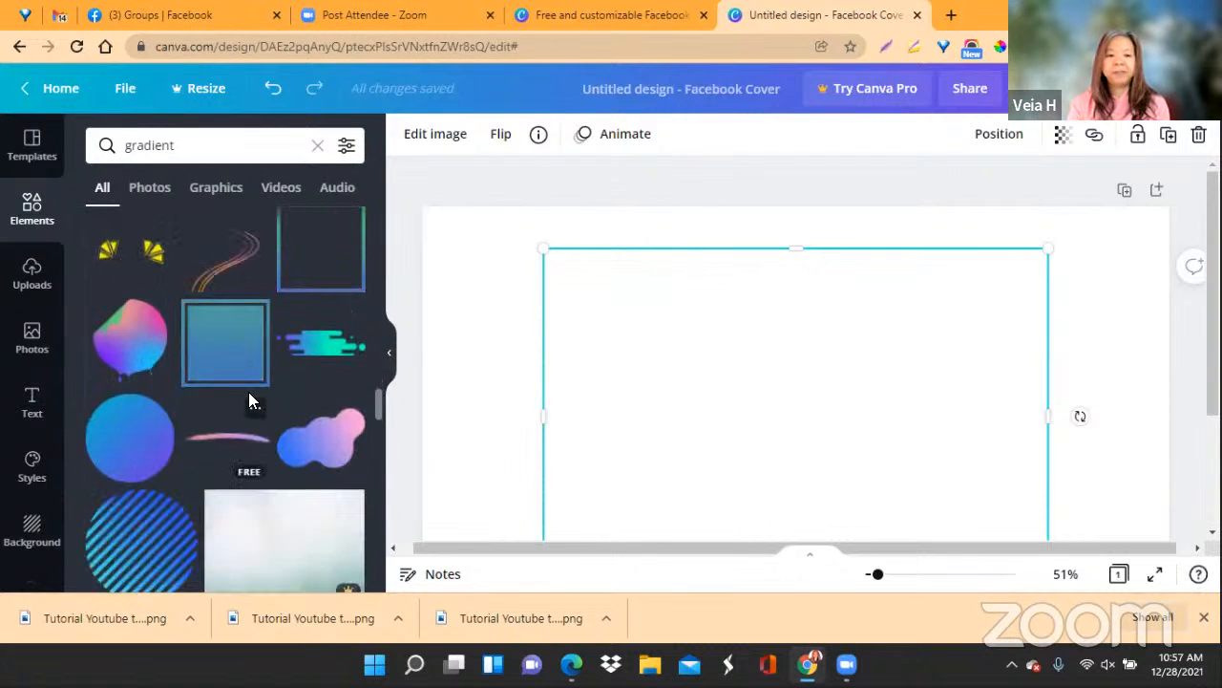
scroll(253, 401, down, 1)
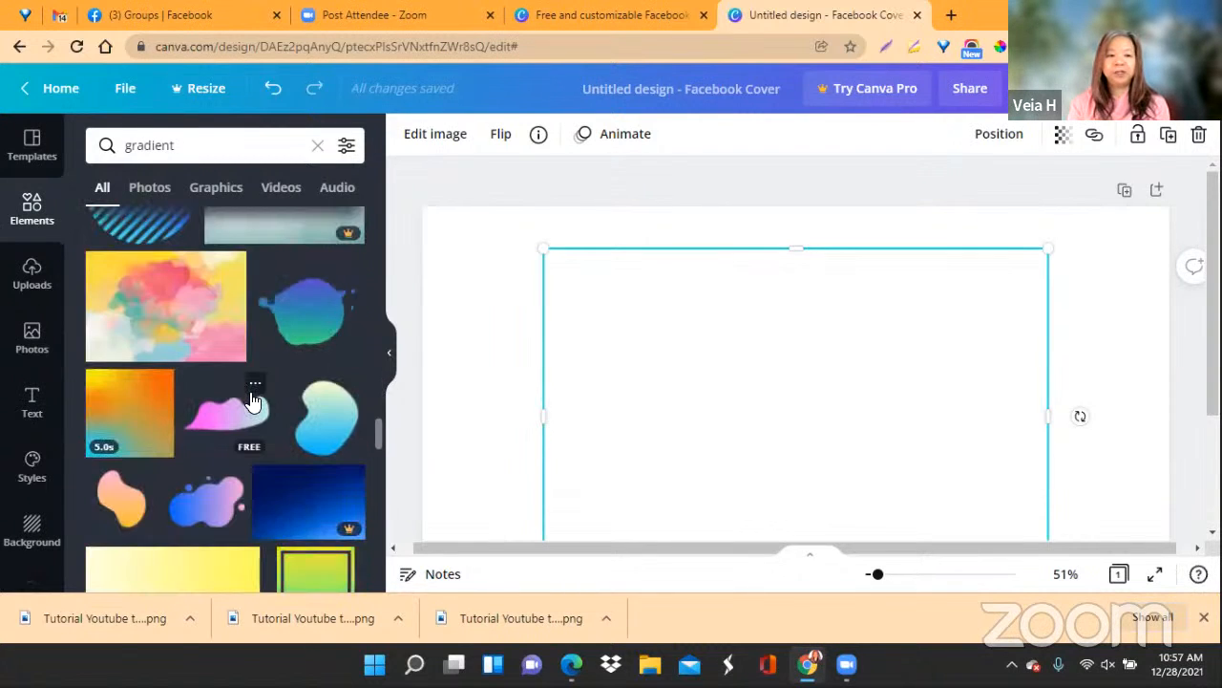
scroll(253, 401, down, 1)
scroll(253, 402, down, 4)
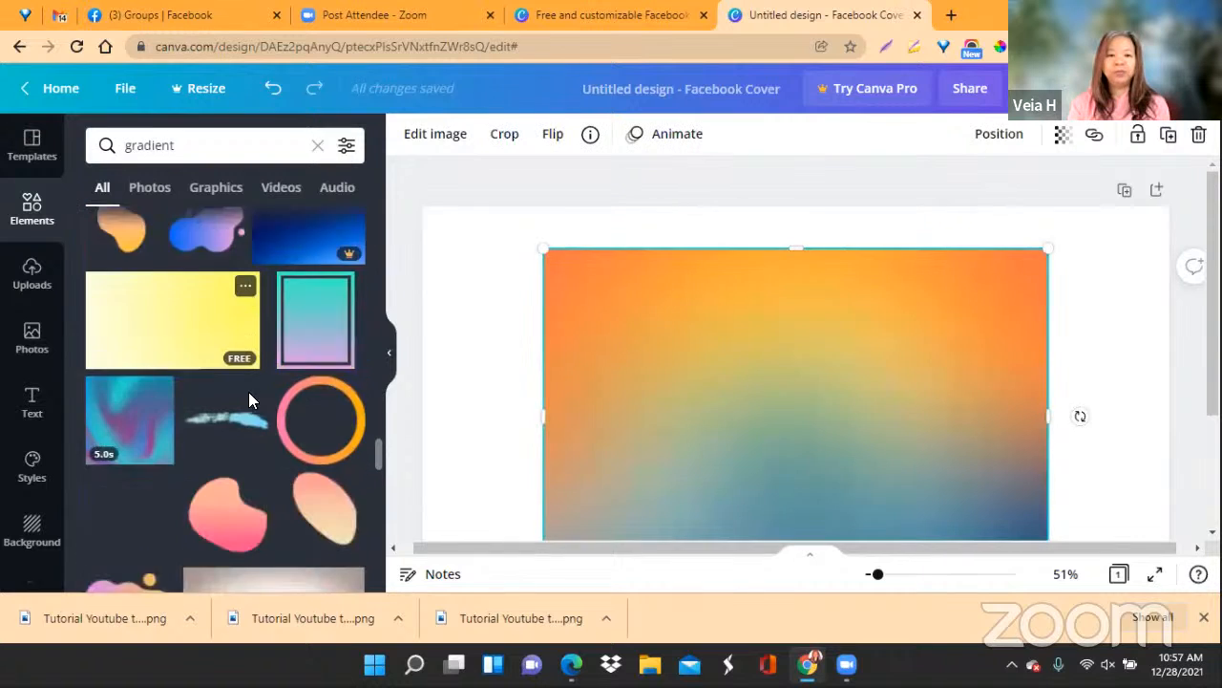
scroll(250, 401, down, 6)
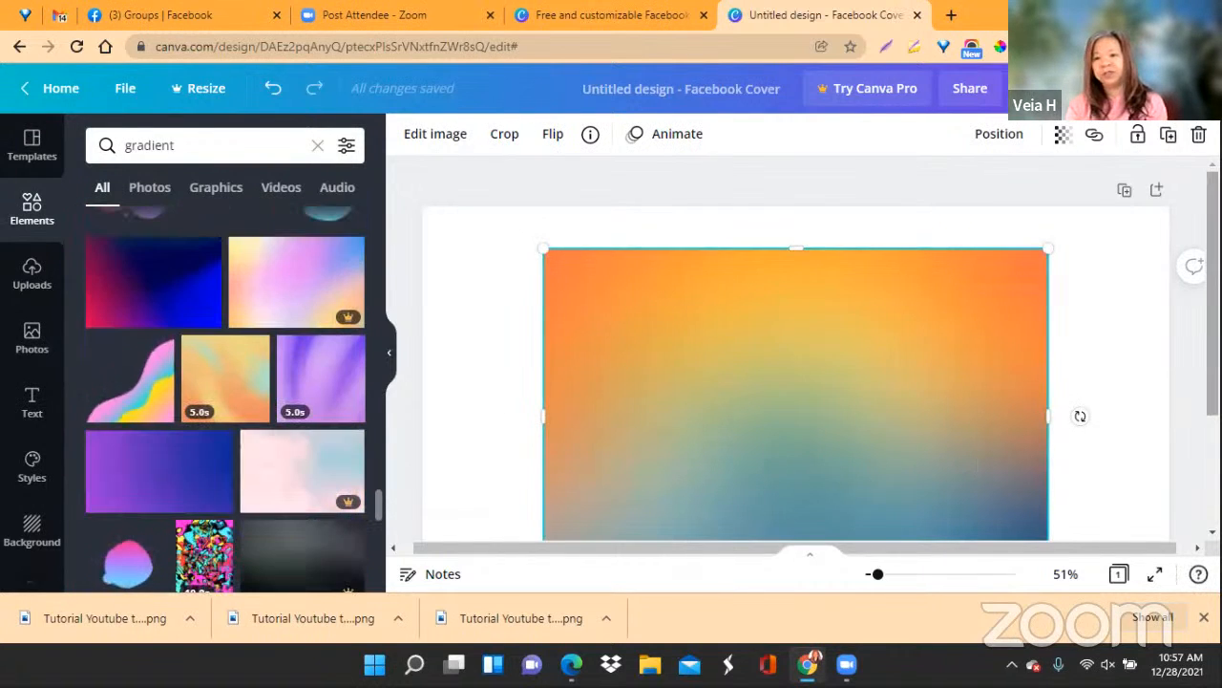
Zoom the canvas out to 42% and bring the whole cover page into view
drag(1212, 294, 1212, 323)
click(1180, 475)
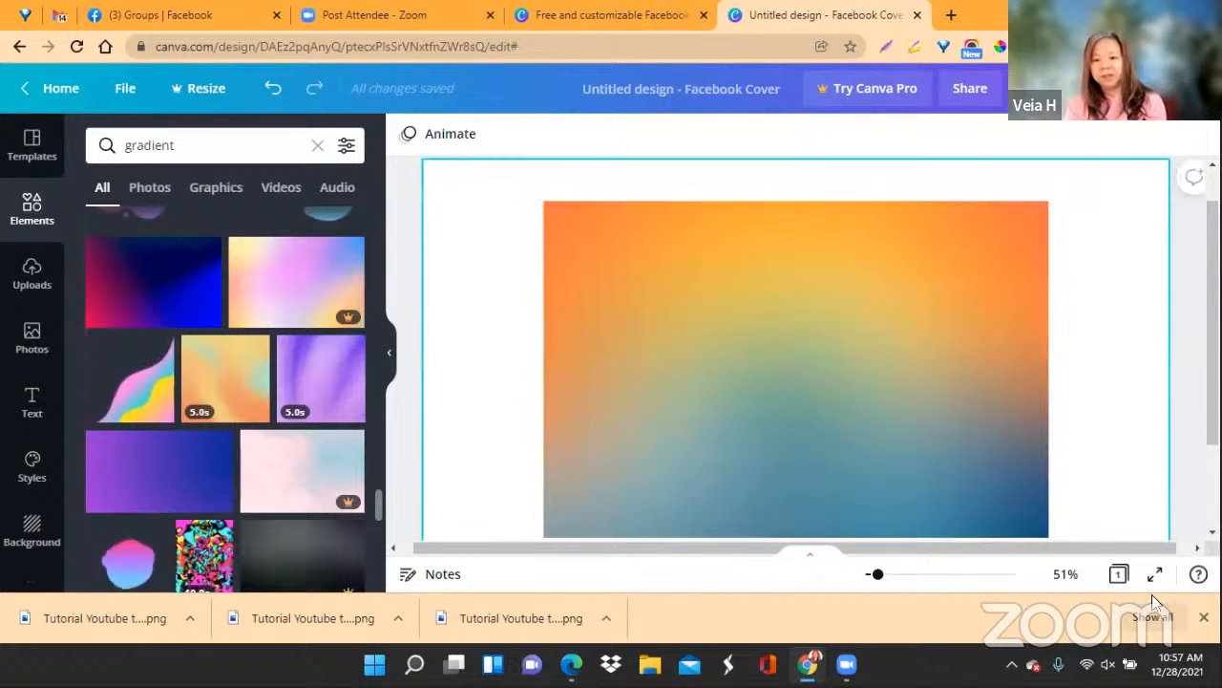
click(1121, 440)
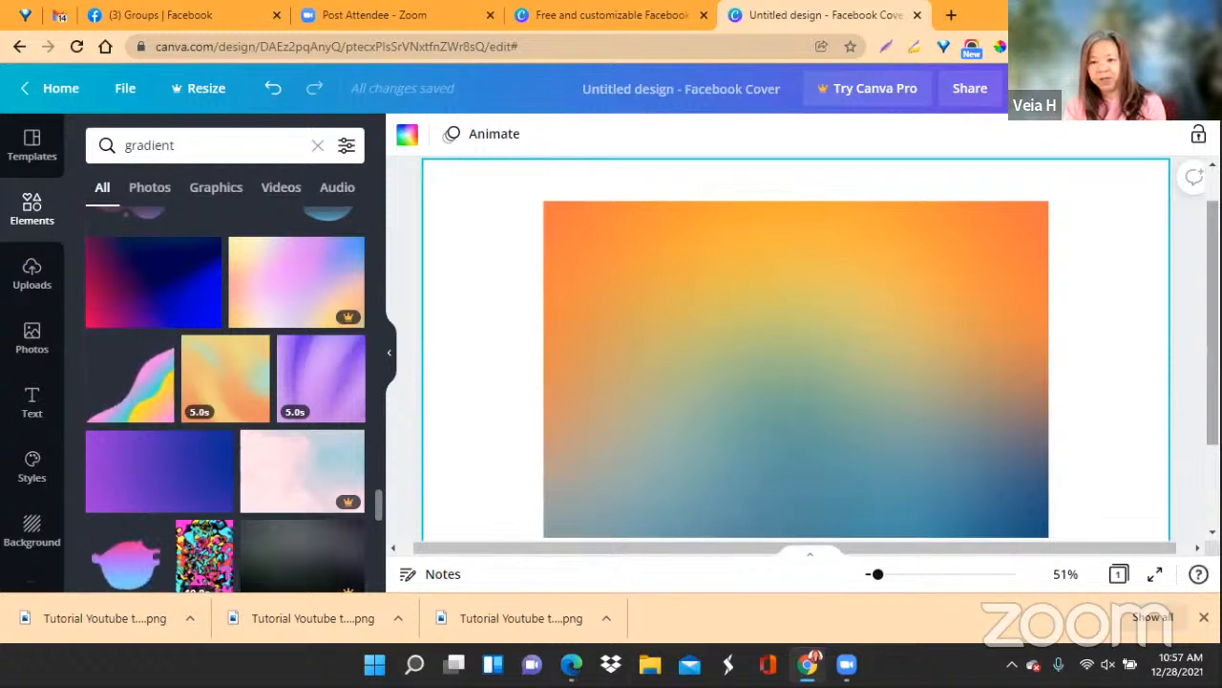
scroll(795, 344, down, 1)
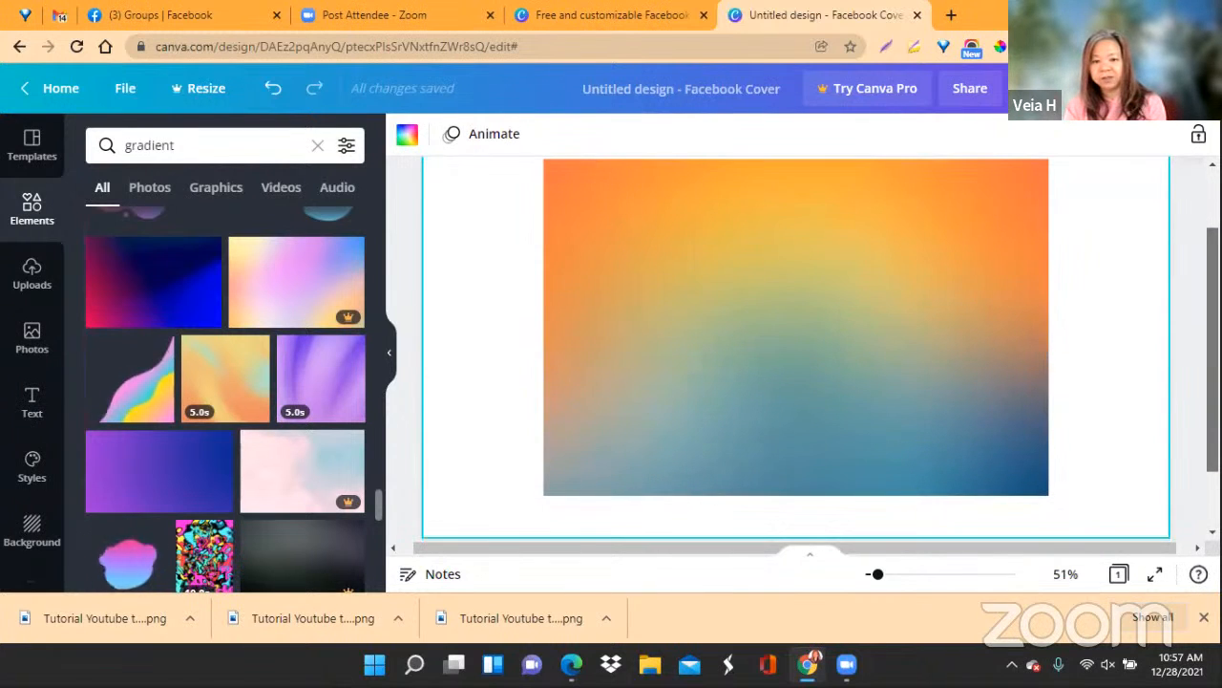
drag(1213, 382, 945, 619)
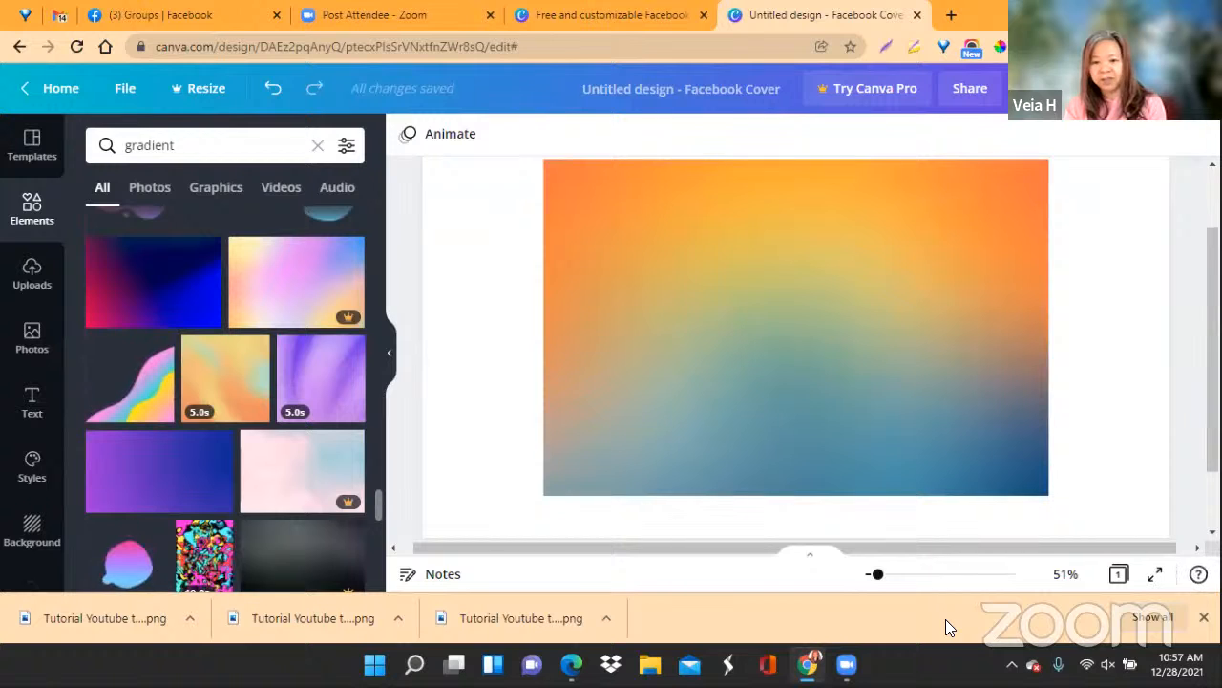
drag(878, 574, 875, 574)
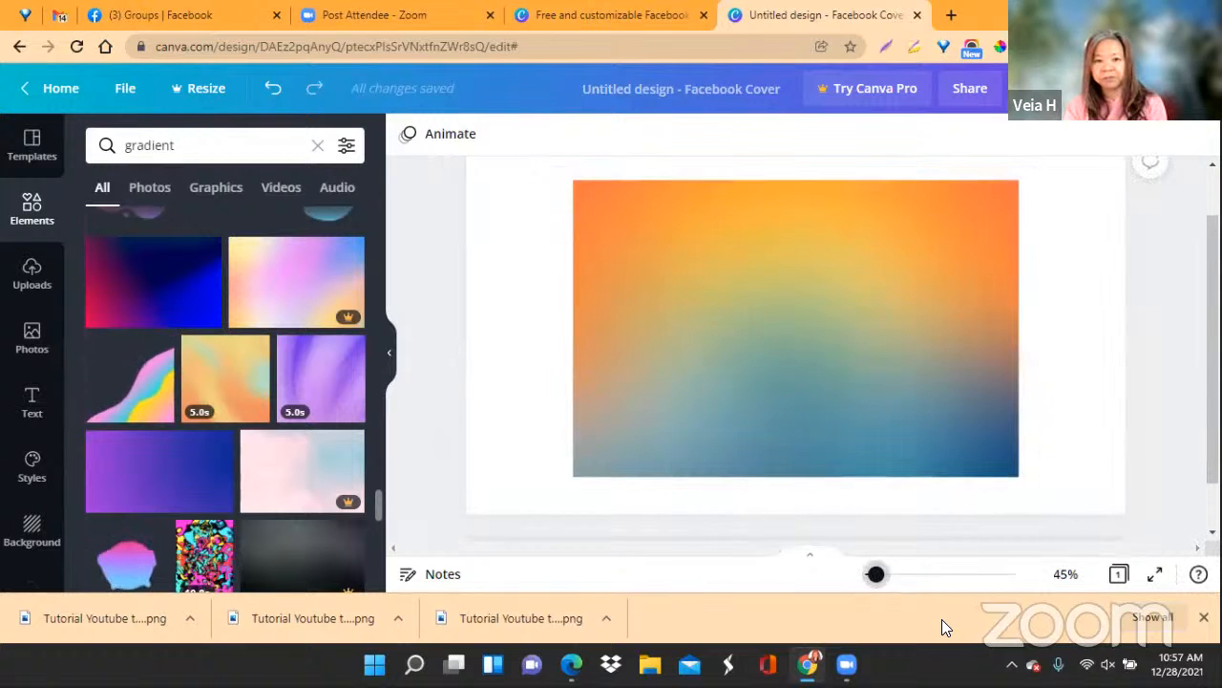
key(Left)
key(Left)
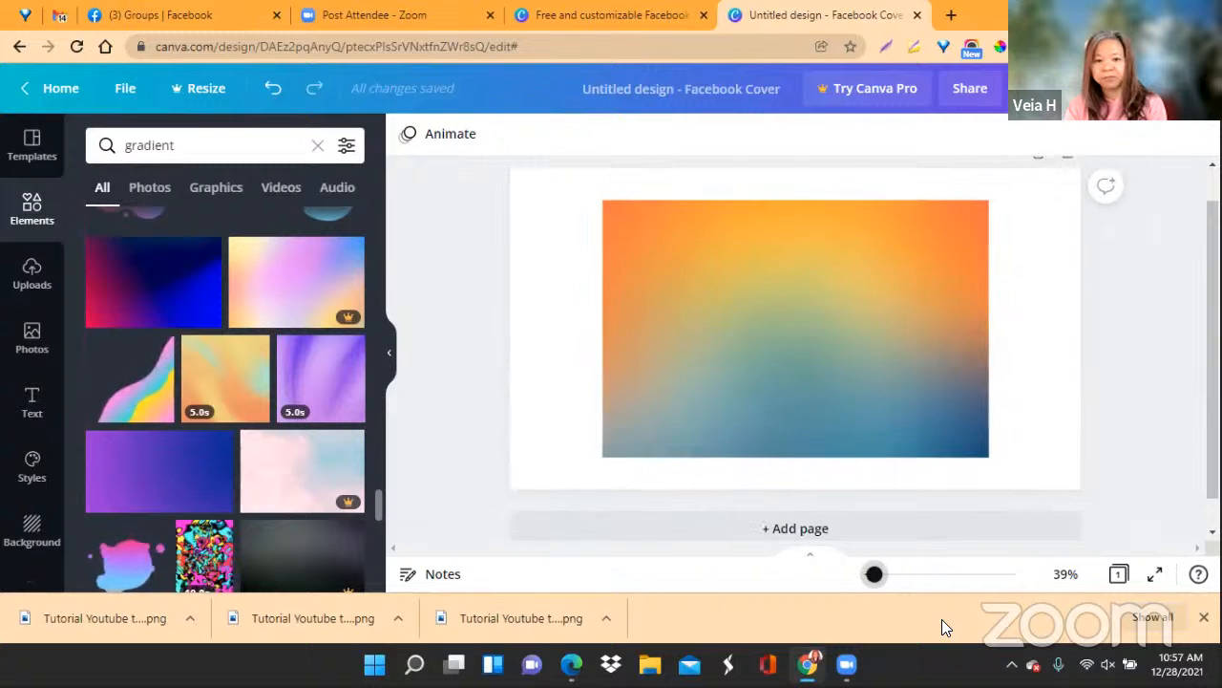
key(Right)
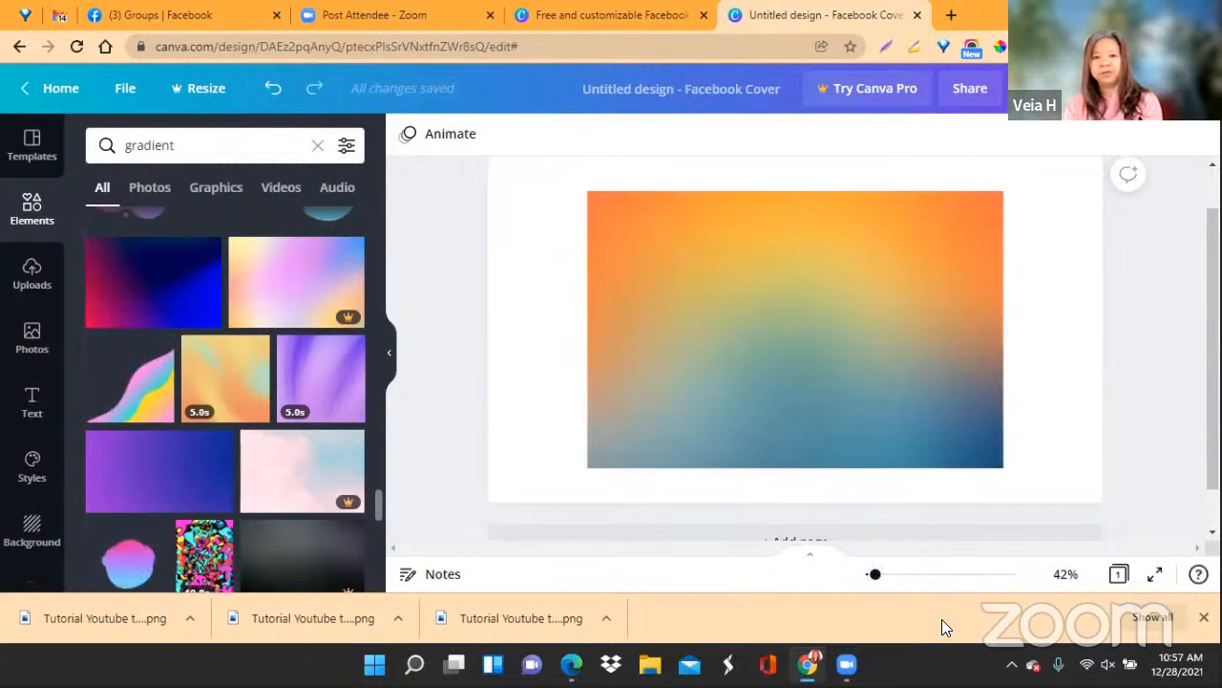
drag(1213, 363, 1213, 357)
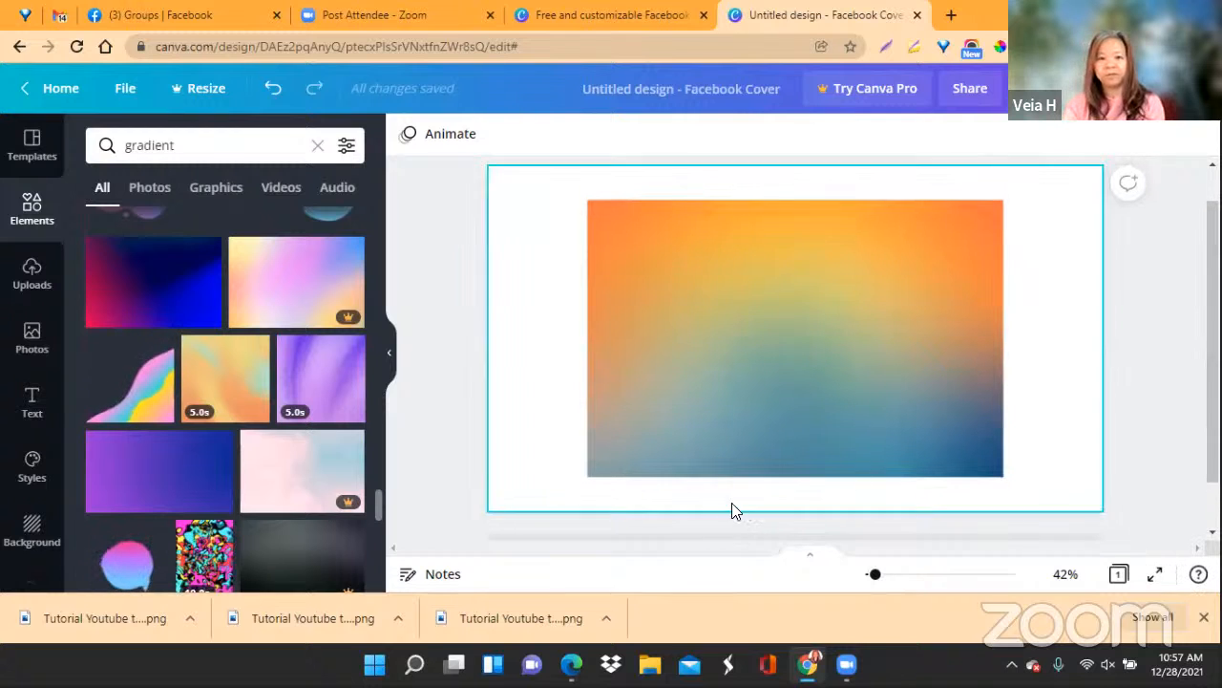
Enlarge the gradient image, reposition it on the page and widen both sides, leaving a thin white border all around
click(792, 365)
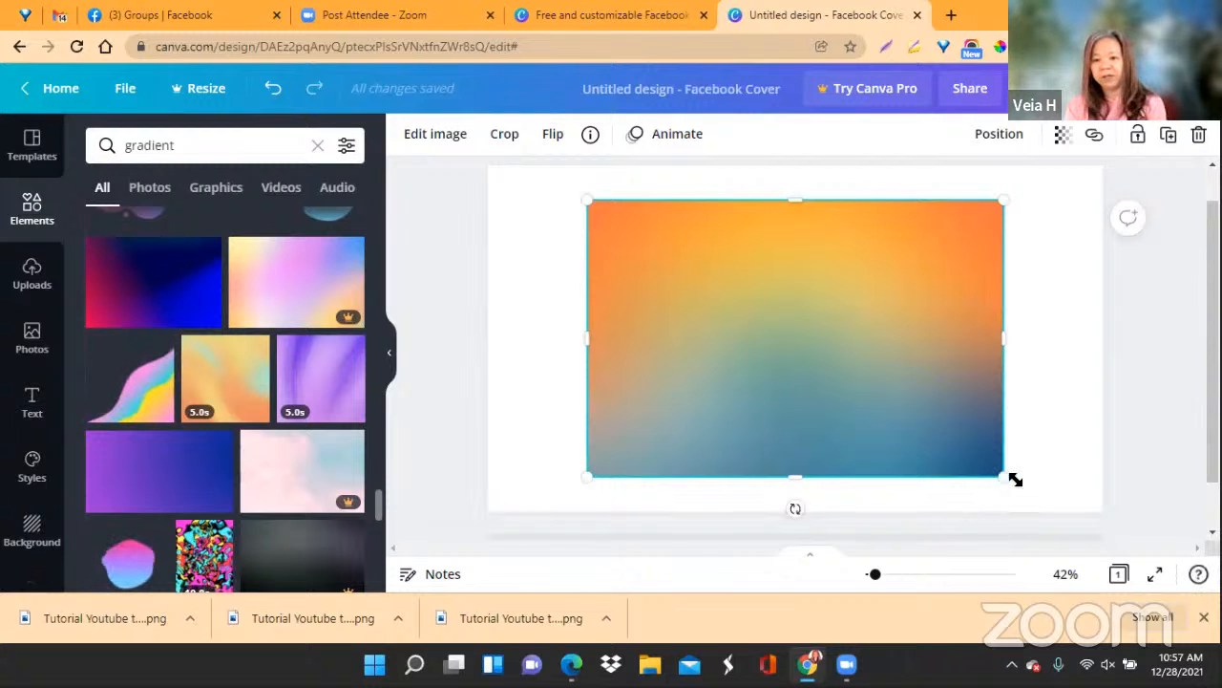
drag(1015, 480, 1086, 510)
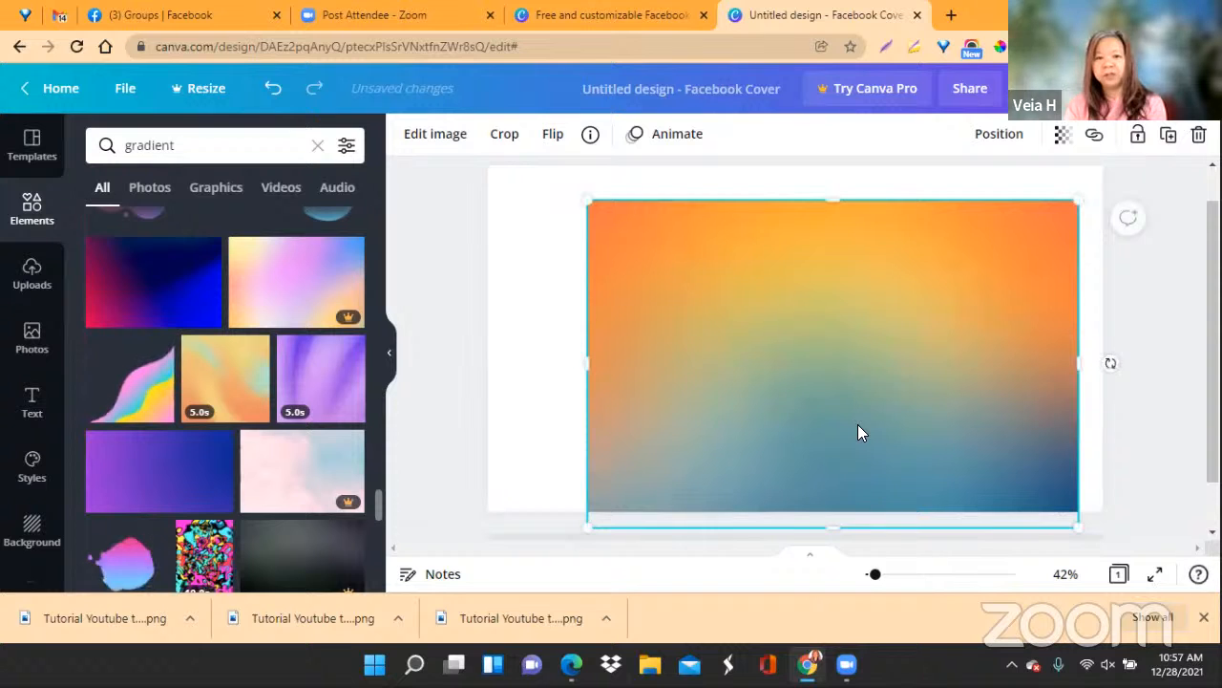
drag(857, 432, 848, 405)
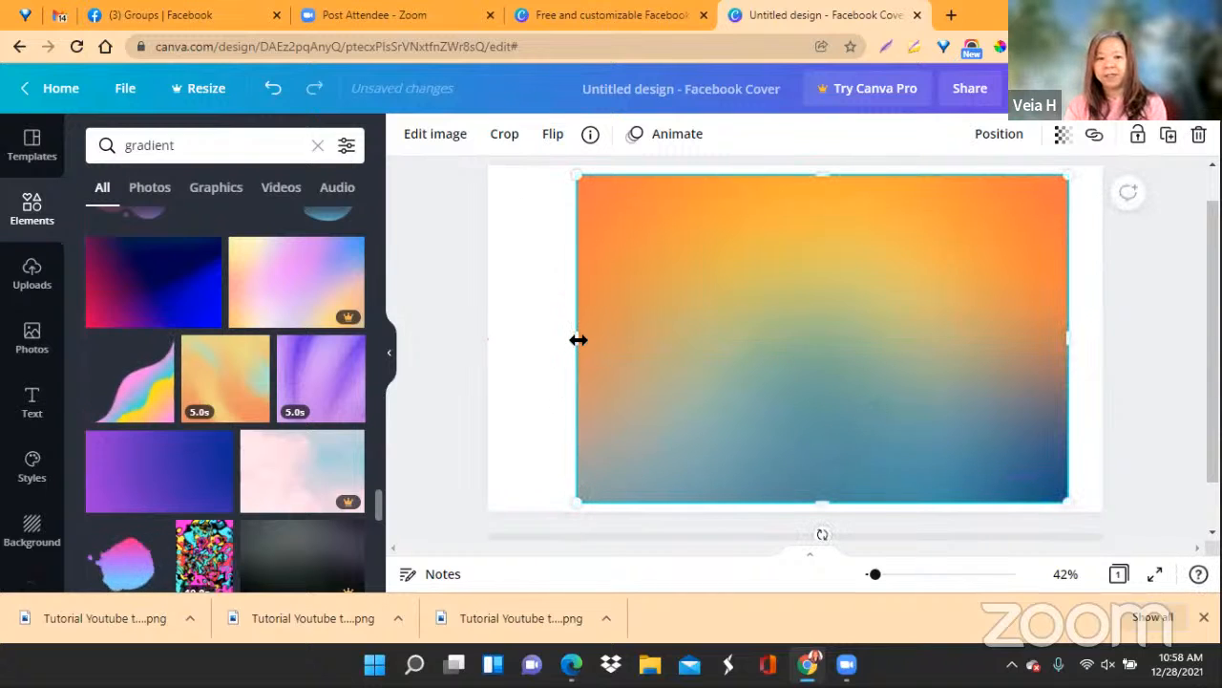
drag(565, 338, 517, 336)
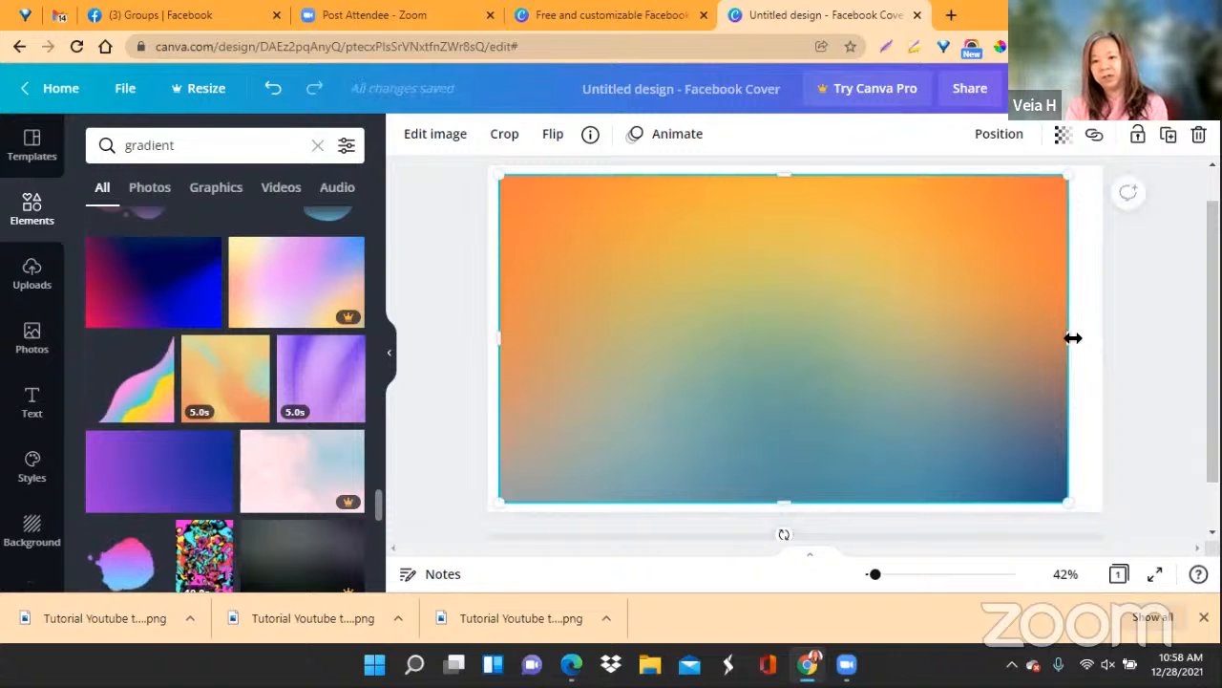
drag(1074, 337, 1090, 337)
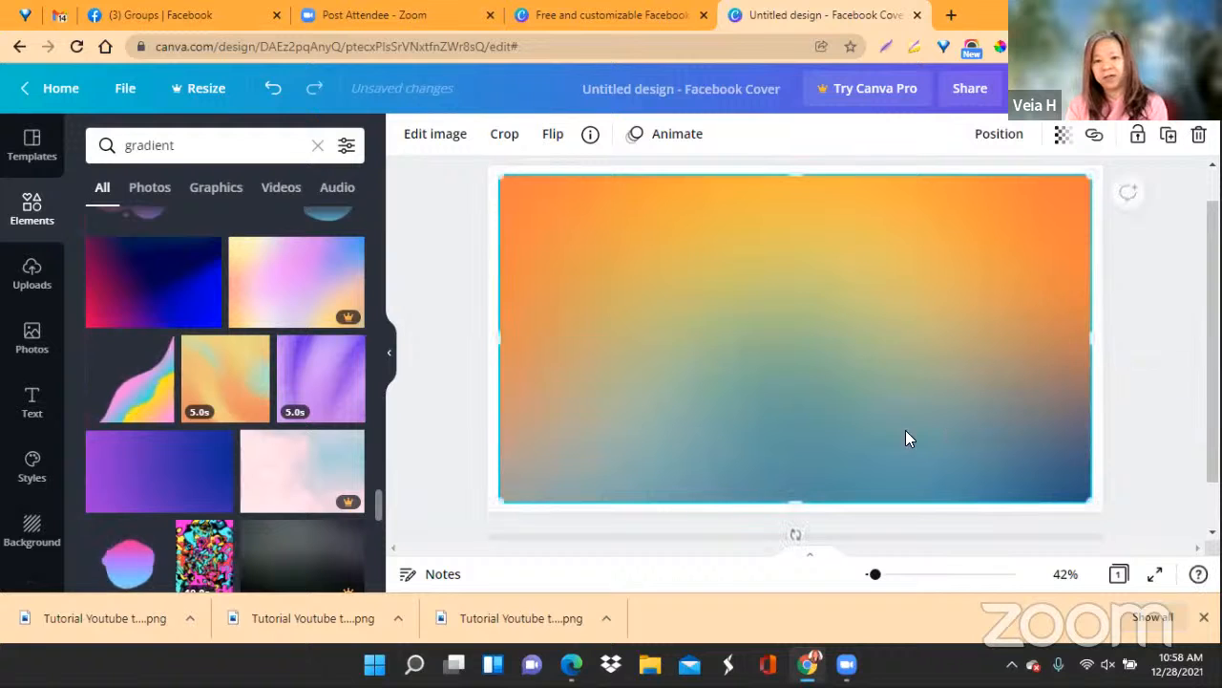
Replace the orange, yellow and blue gradient image with the free blue-to-turquoise gradient from the gradient search results
click(447, 318)
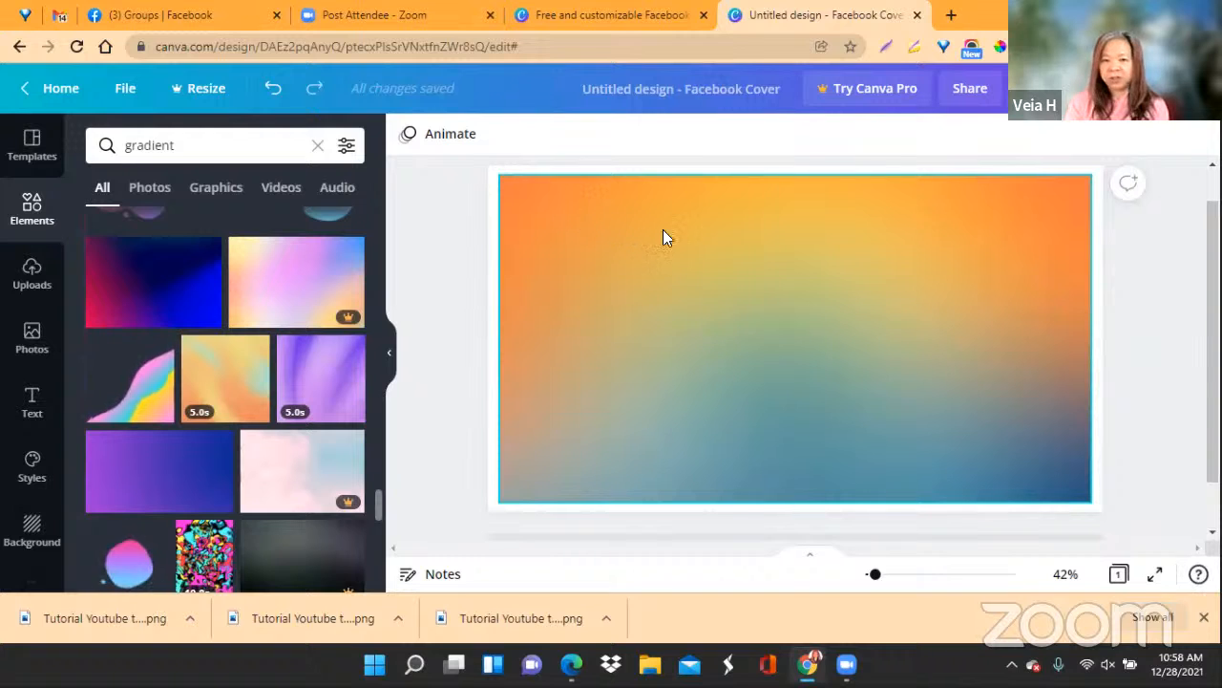
click(789, 381)
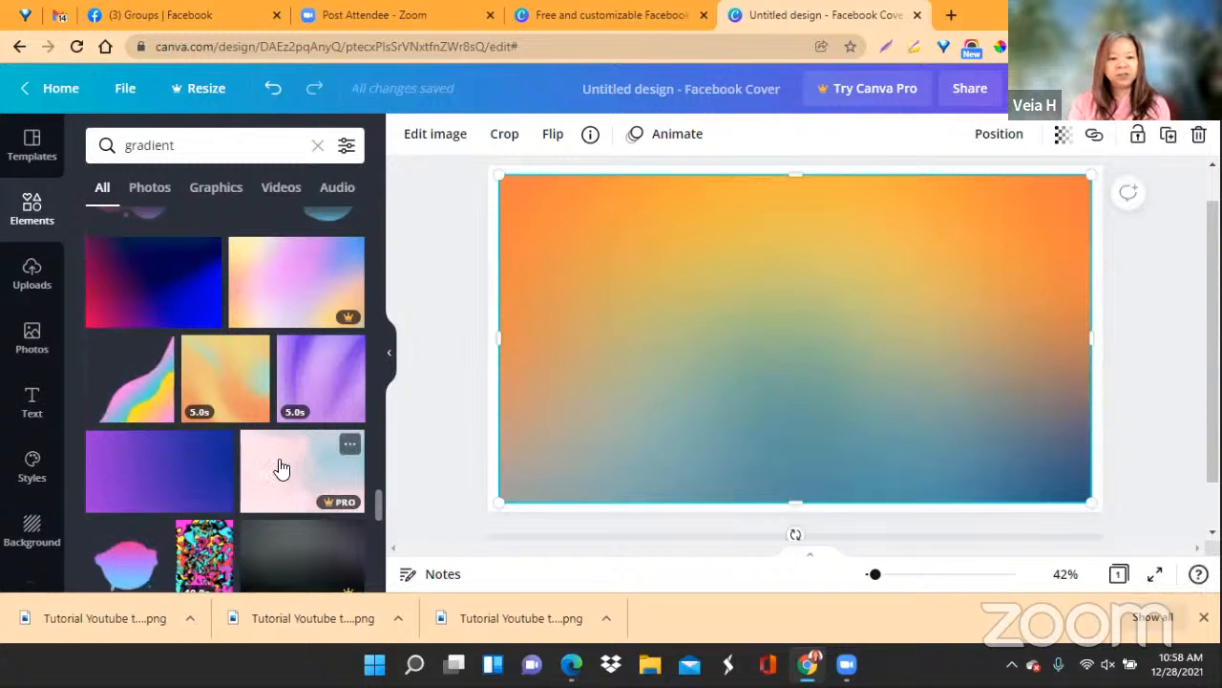
scroll(279, 447, up, 5)
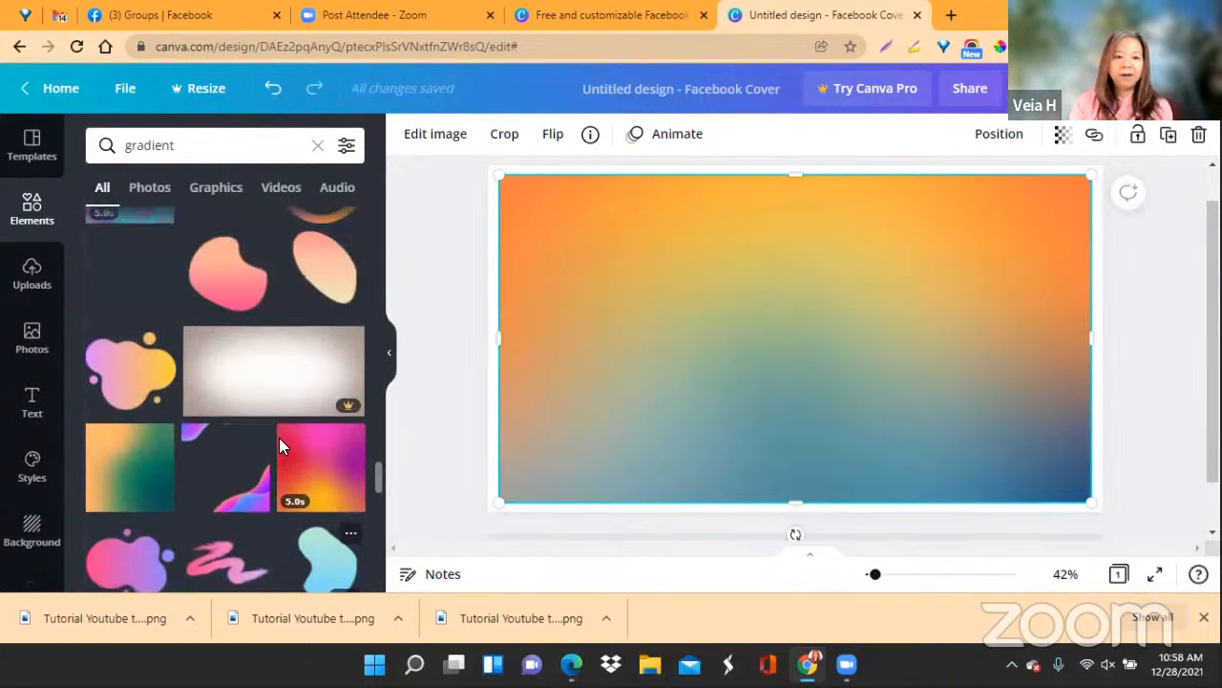
scroll(280, 446, up, 2)
scroll(281, 447, up, 2)
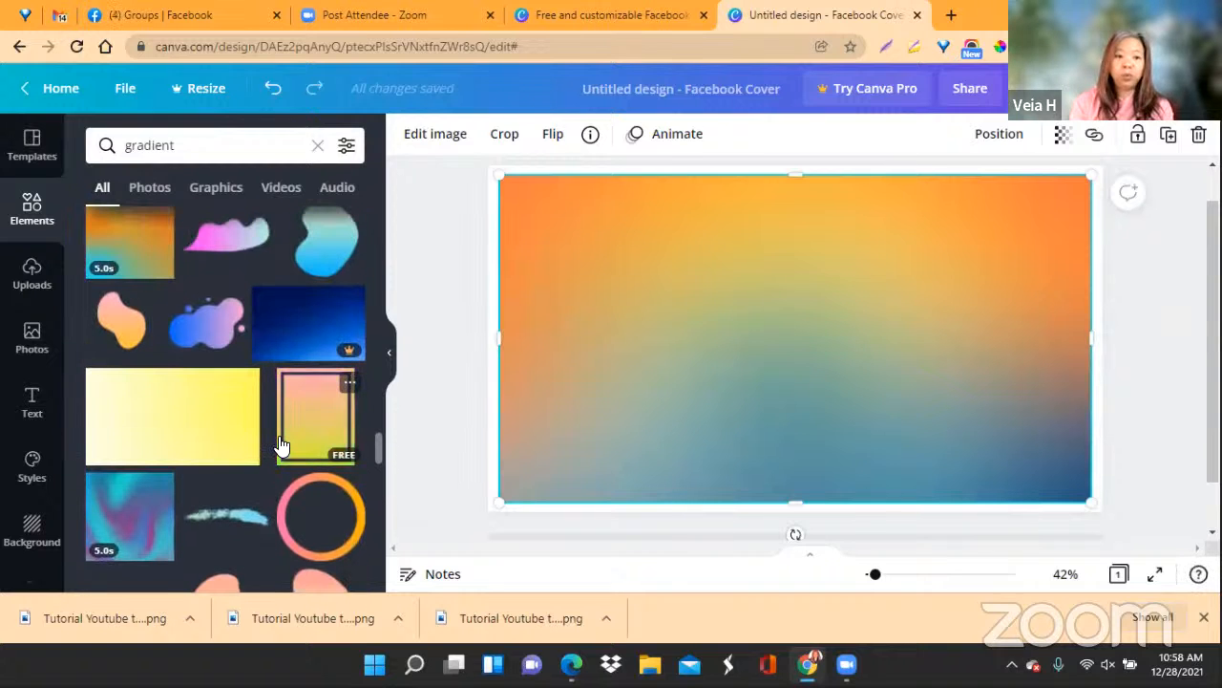
scroll(281, 446, up, 2)
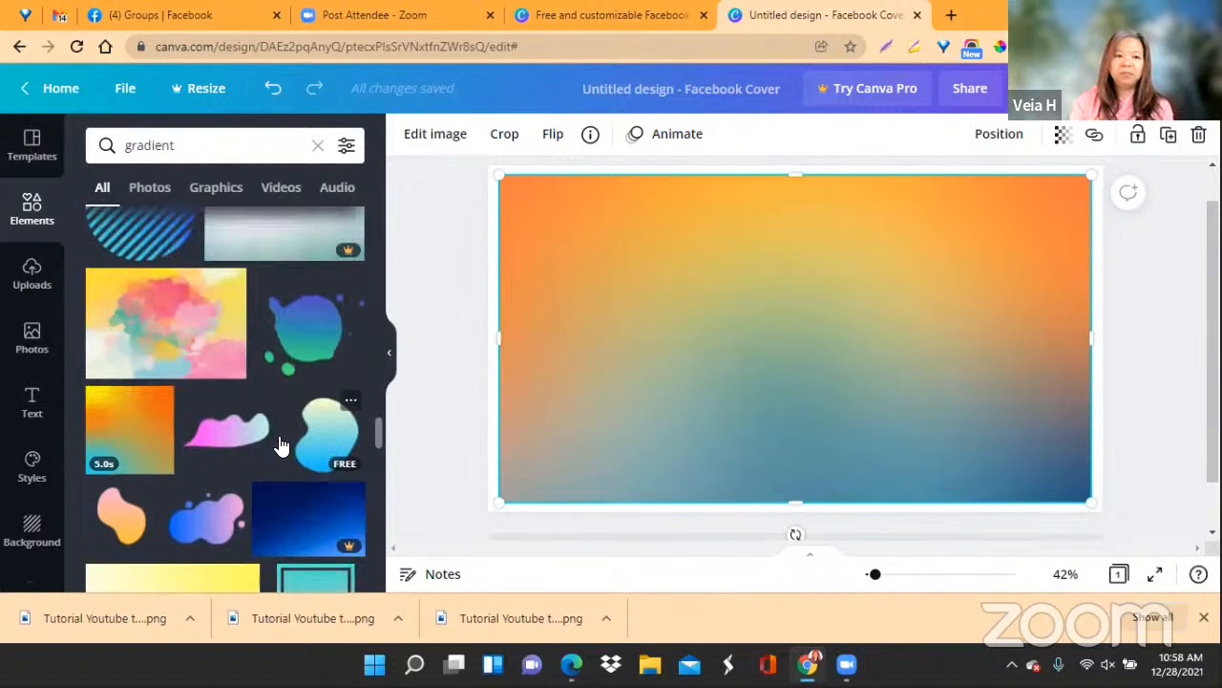
scroll(281, 446, up, 6)
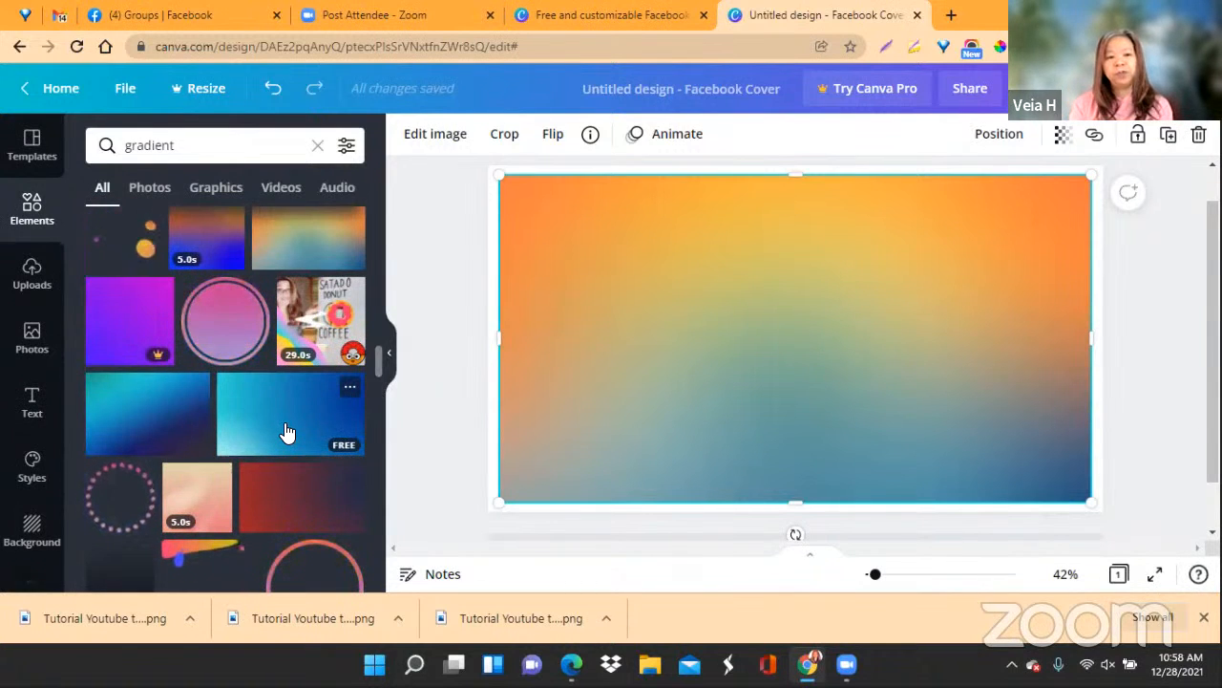
scroll(287, 432, up, 5)
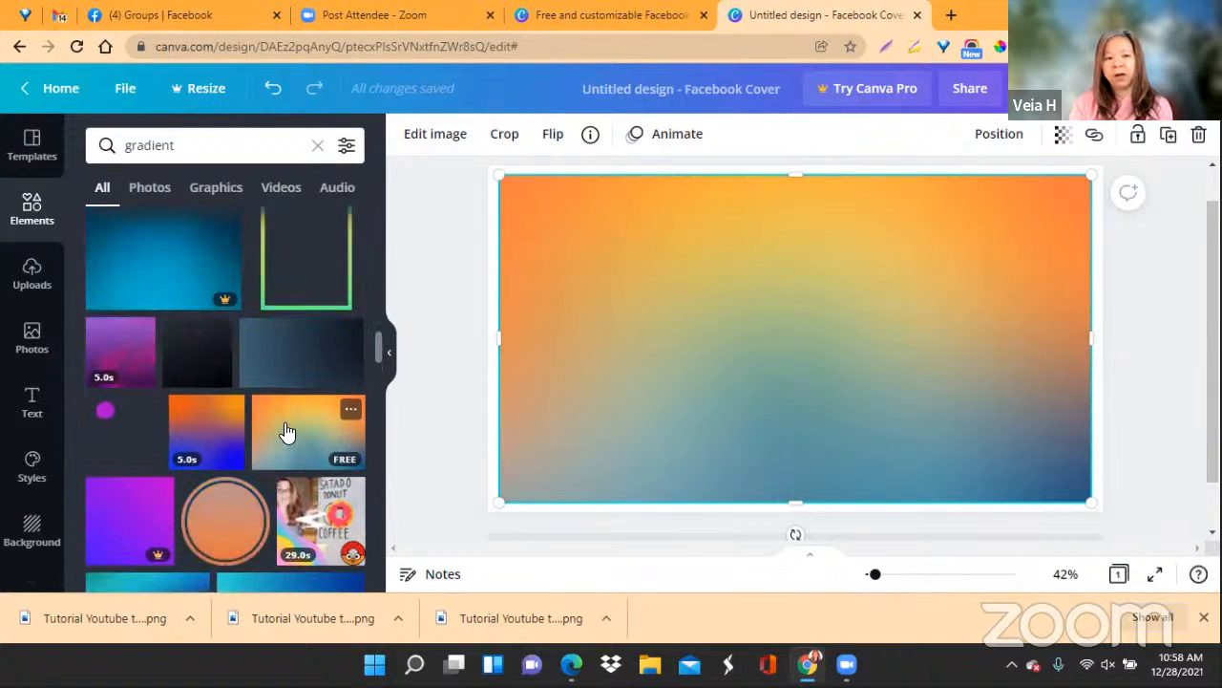
scroll(287, 431, up, 4)
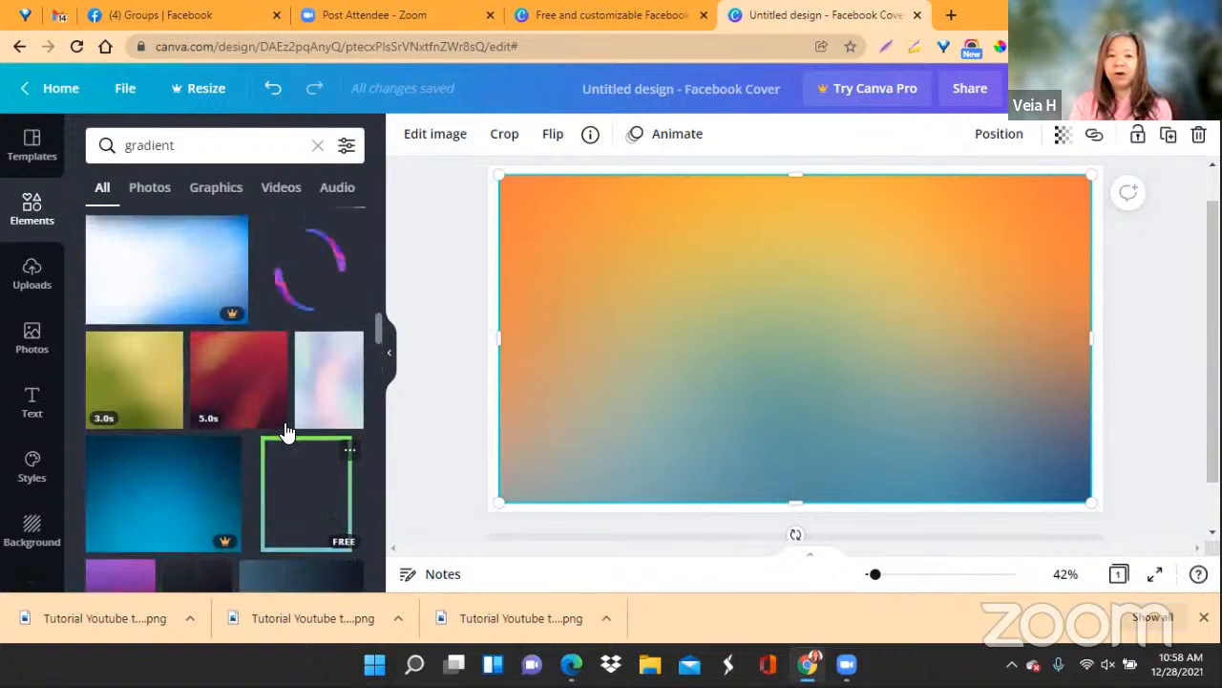
scroll(286, 431, up, 4)
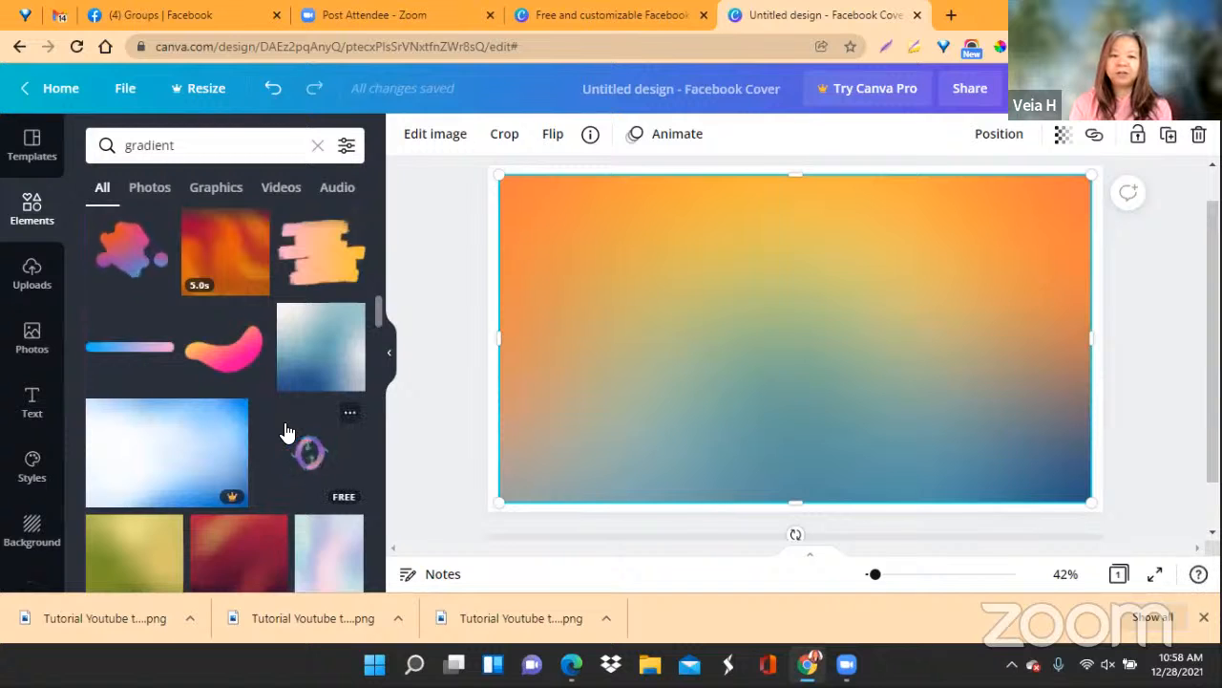
scroll(287, 432, up, 4)
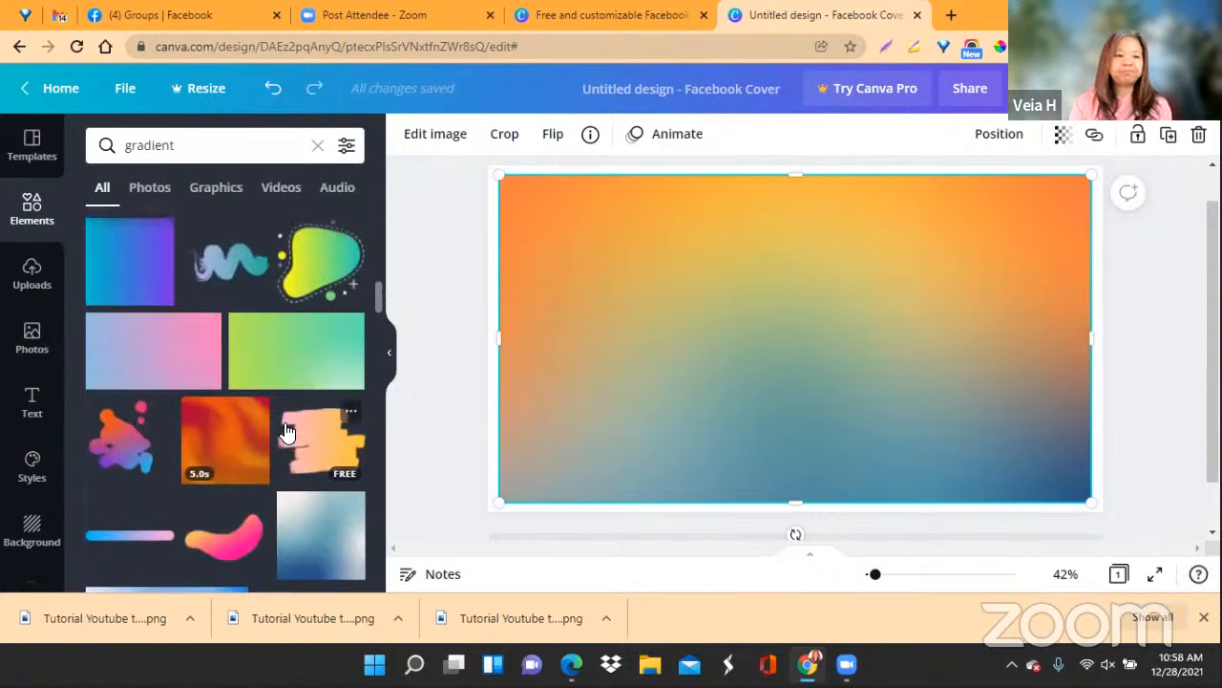
scroll(286, 432, up, 4)
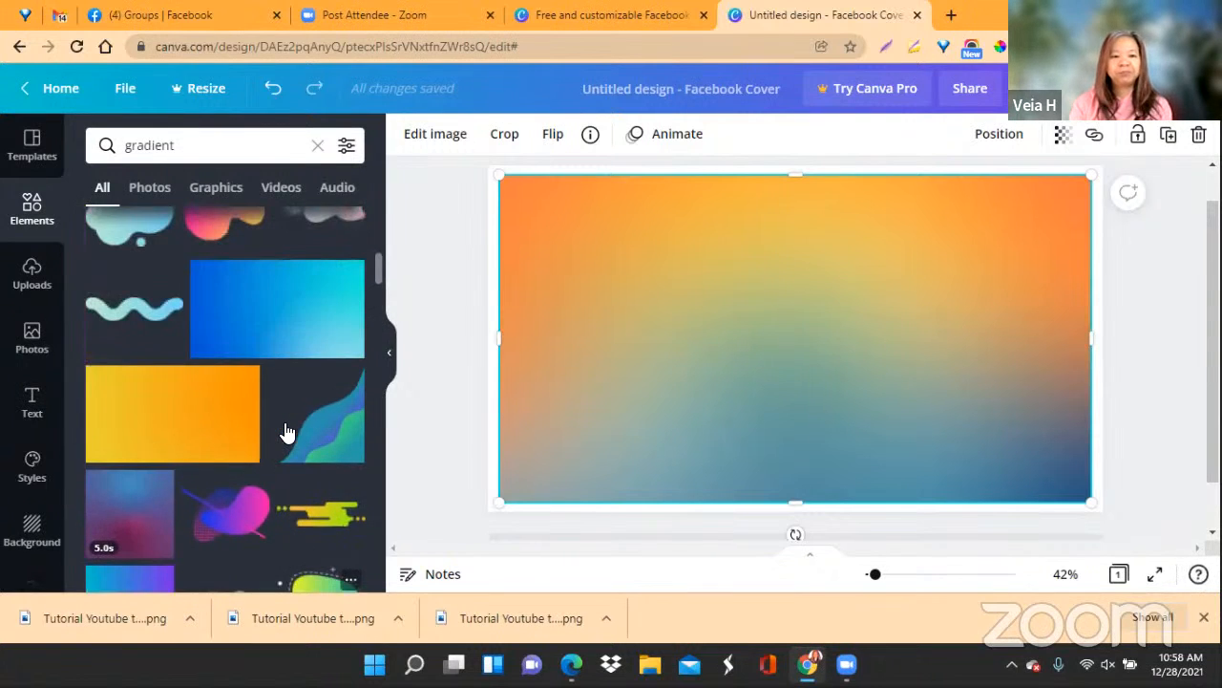
scroll(286, 432, up, 5)
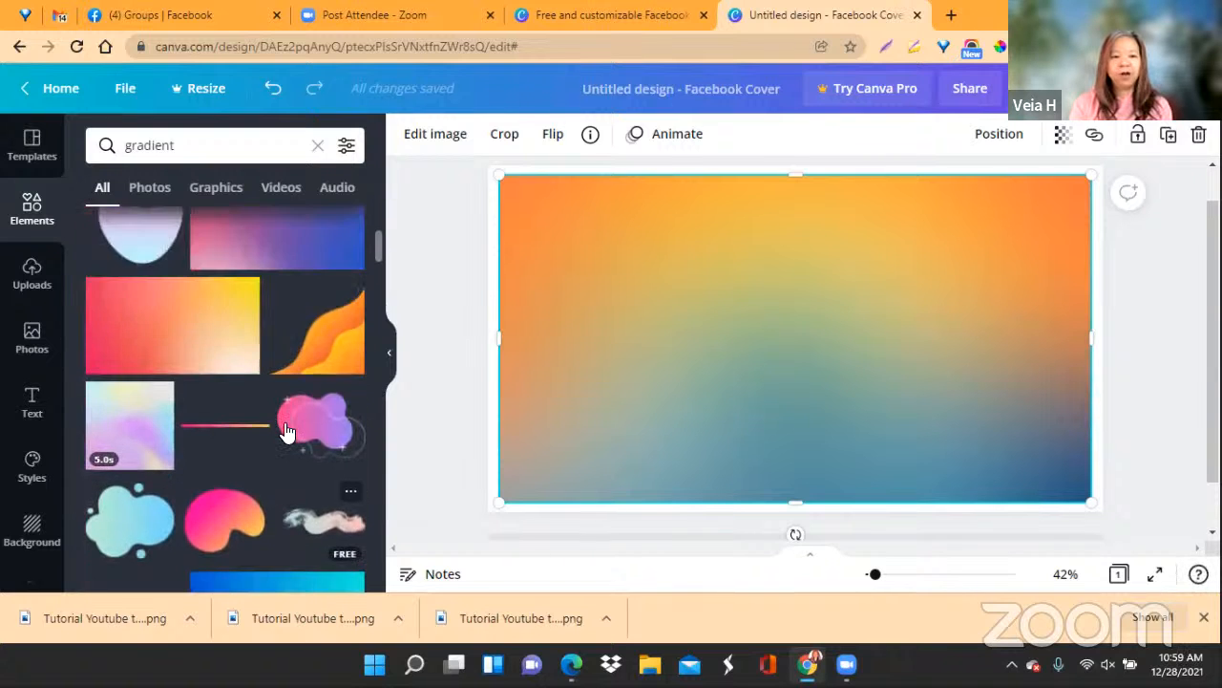
scroll(286, 432, down, 5)
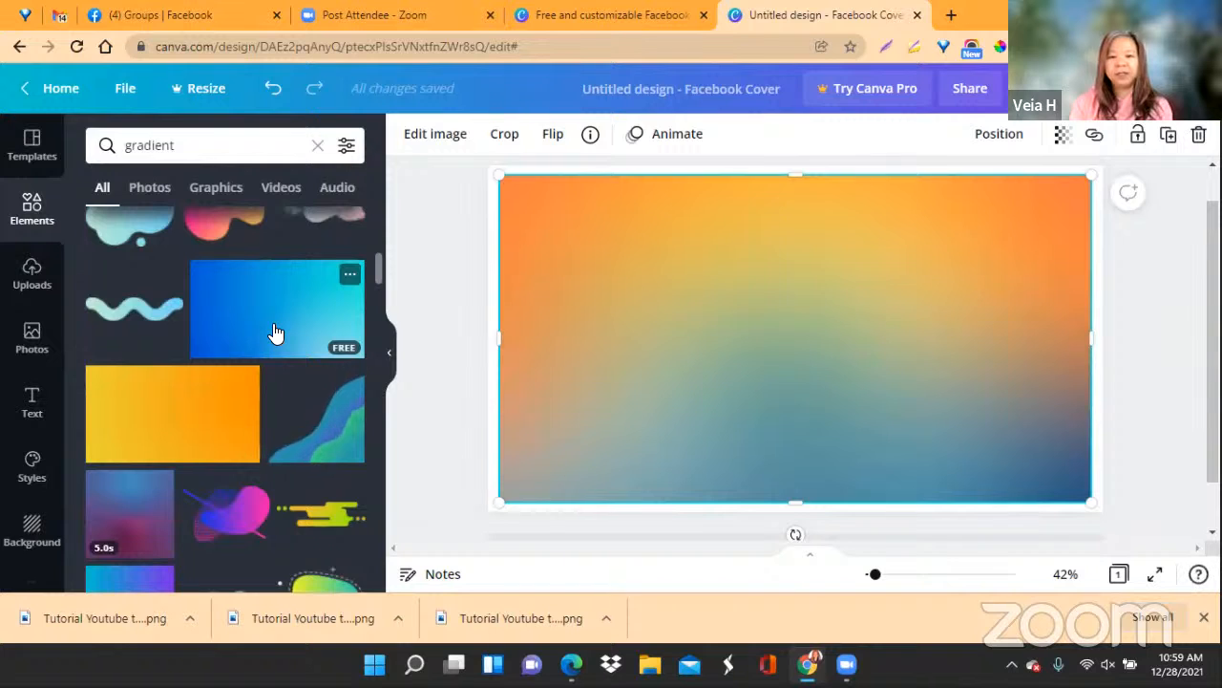
click(274, 331)
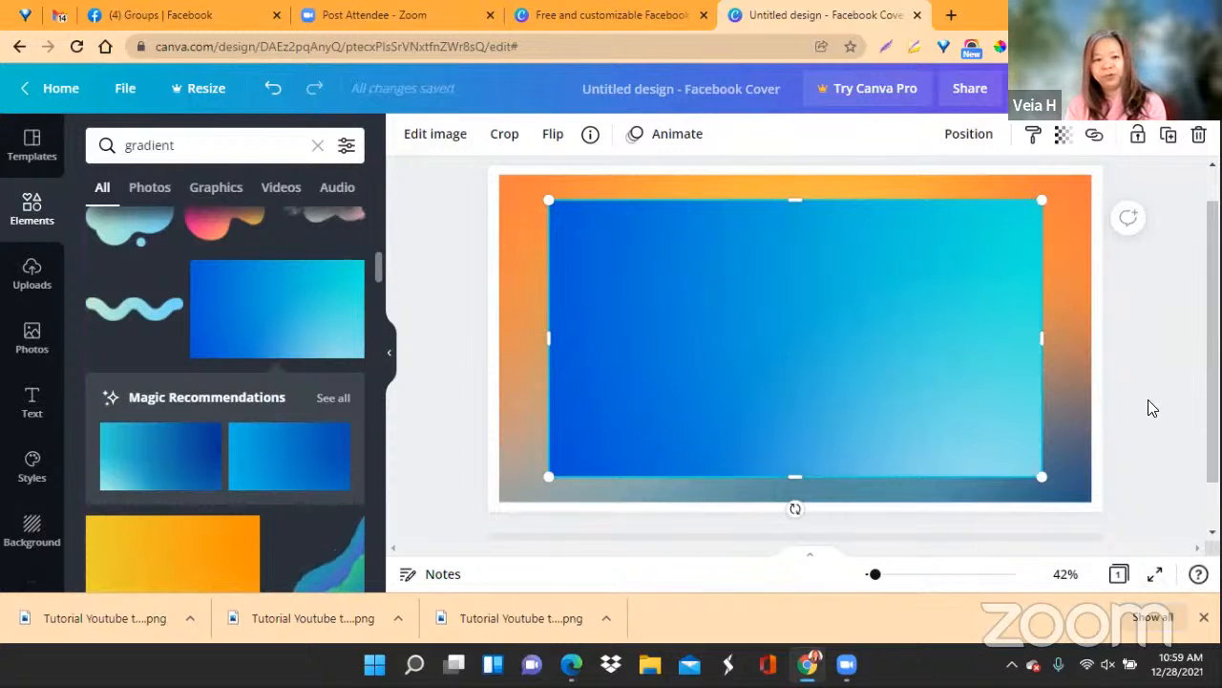
click(530, 247)
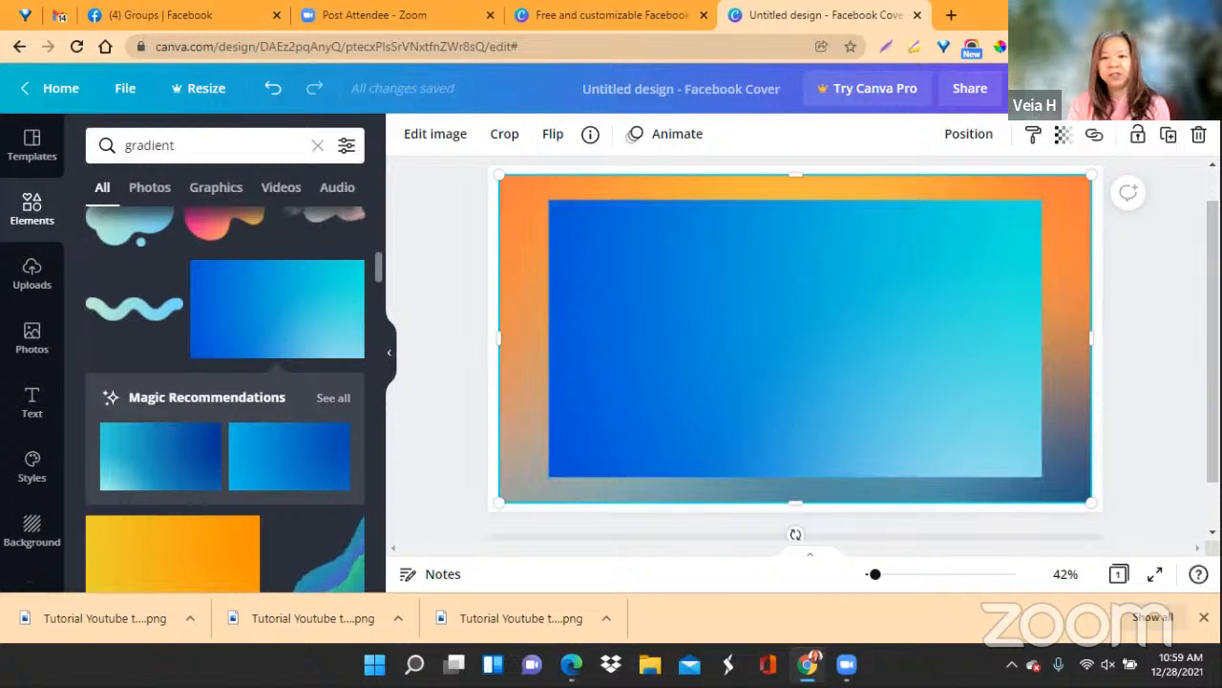
click(1199, 138)
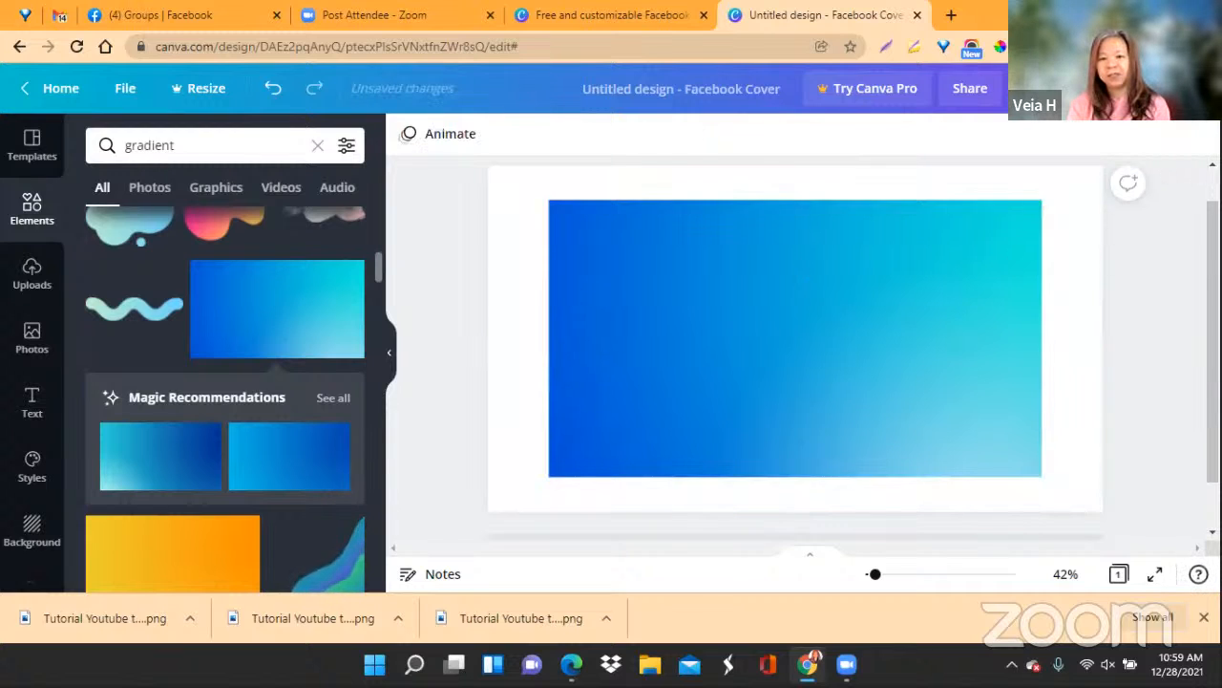
Enlarge the blue gradient image to about 1,568 wide and adjust its top, bottom and right edges, leaving a thin white border all around
click(813, 393)
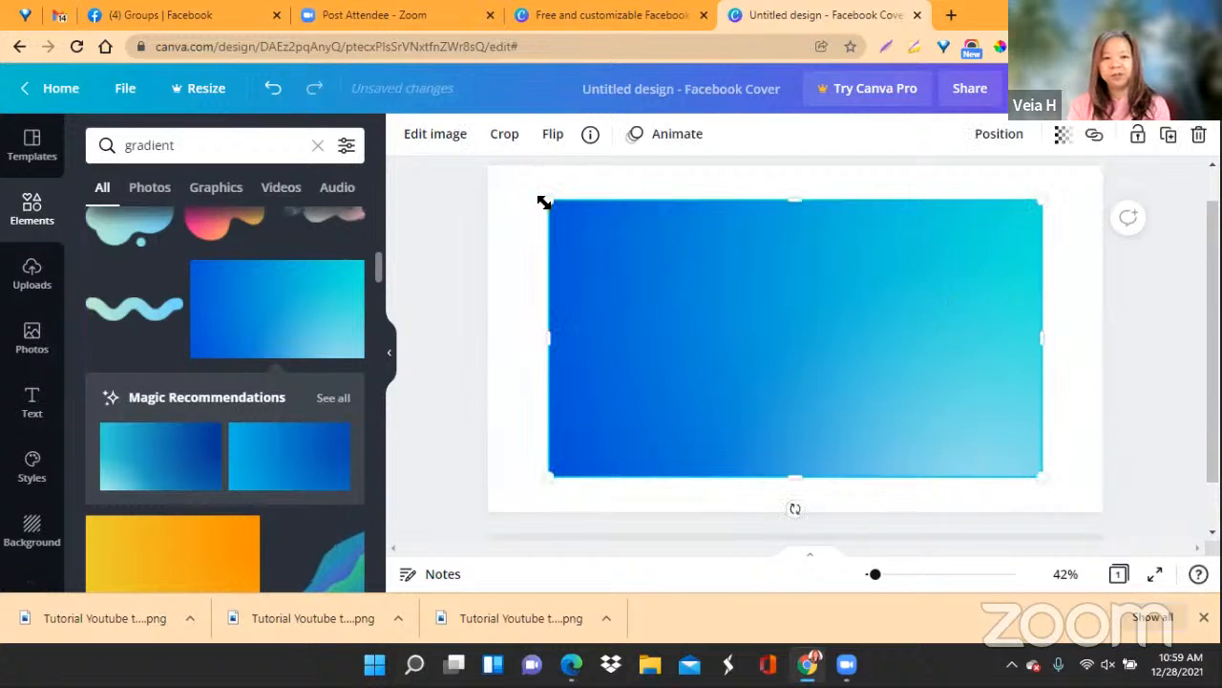
drag(543, 197, 497, 181)
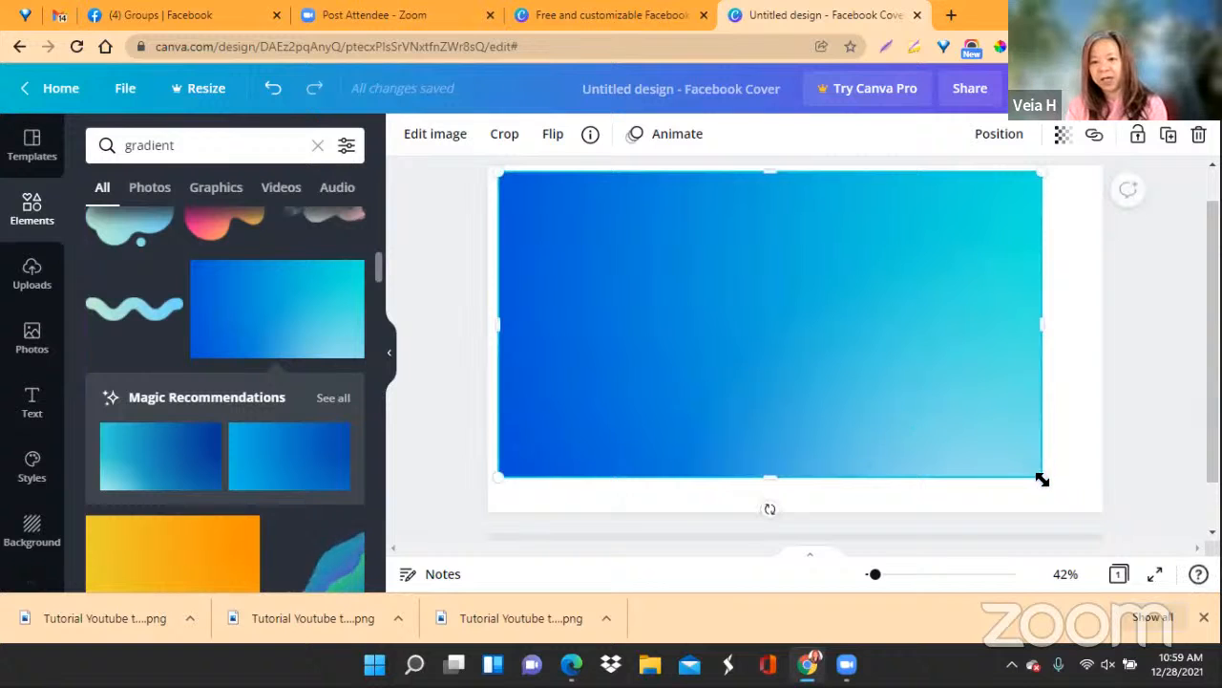
drag(1032, 475, 1081, 498)
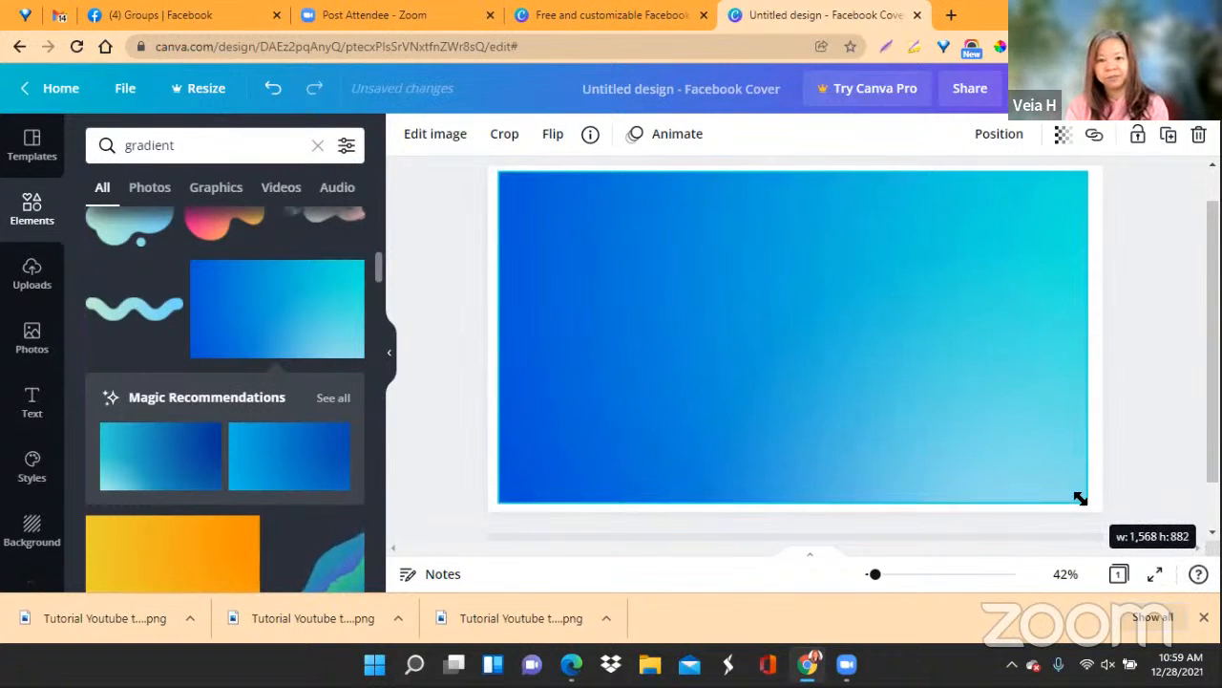
drag(1080, 499, 1080, 498)
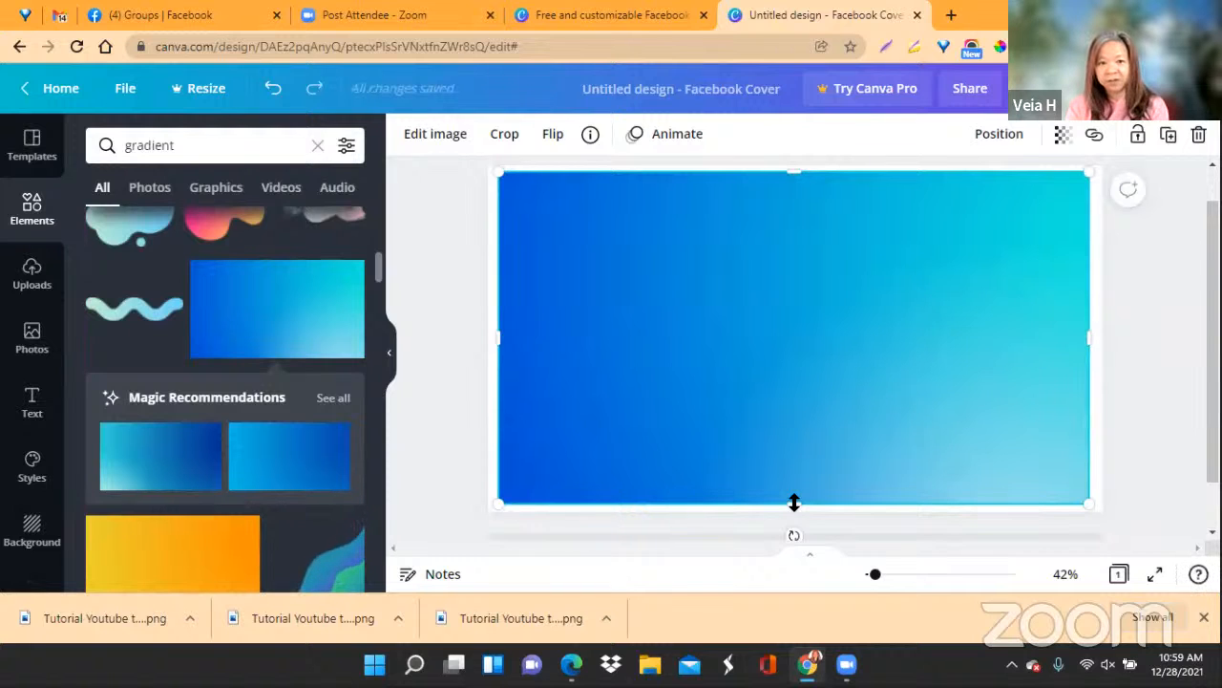
drag(793, 502, 793, 497)
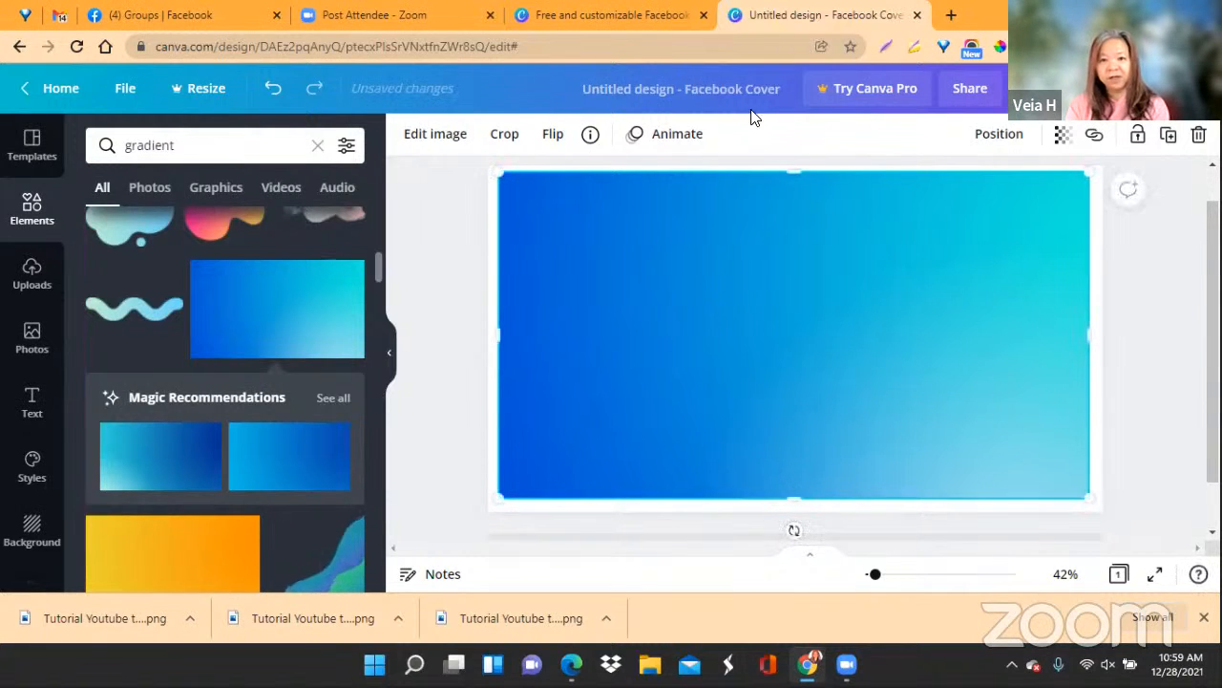
drag(793, 173, 793, 176)
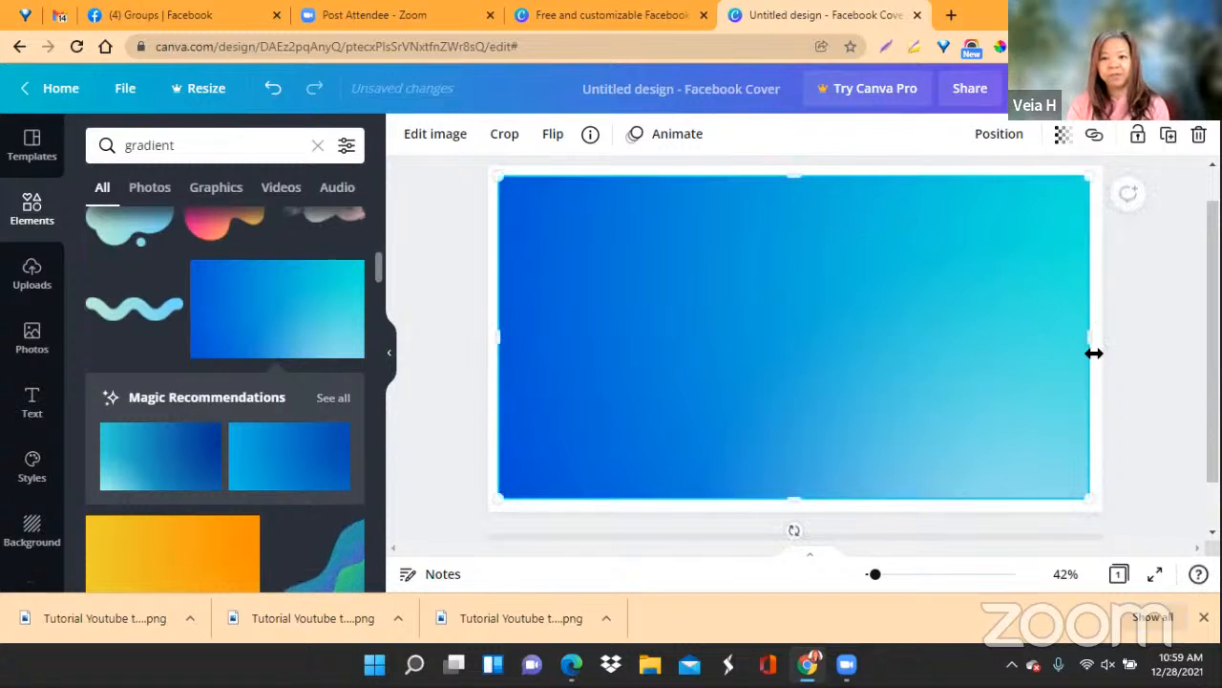
click(1154, 396)
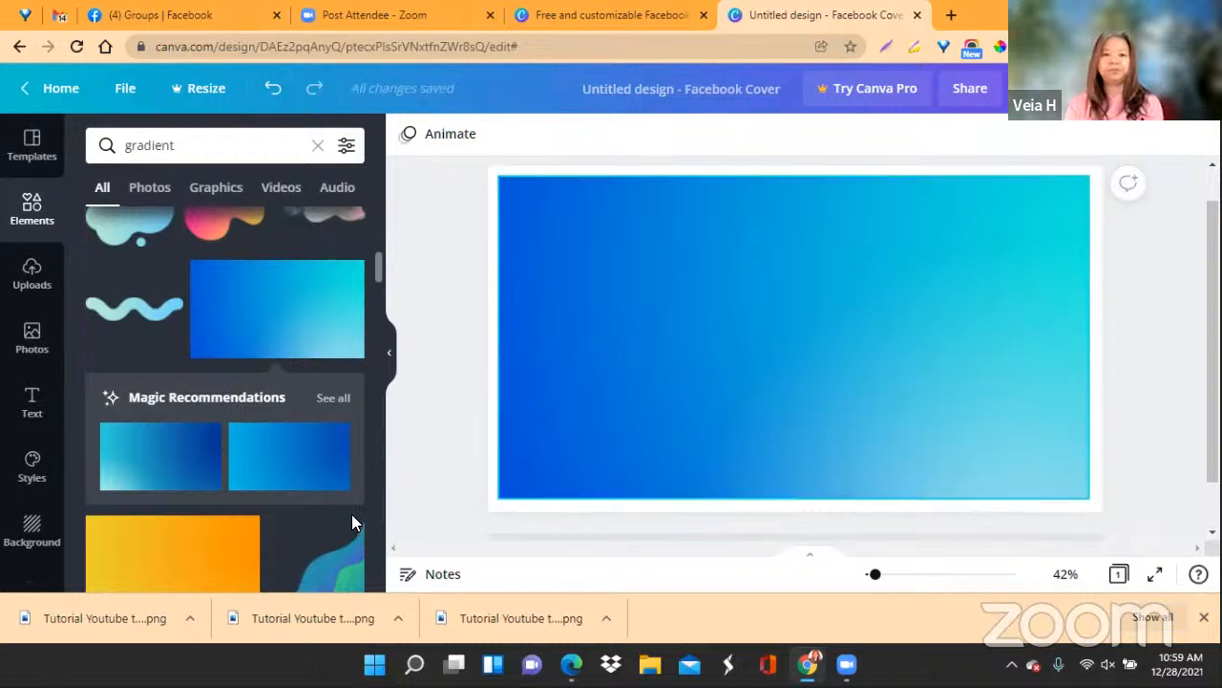
click(32, 402)
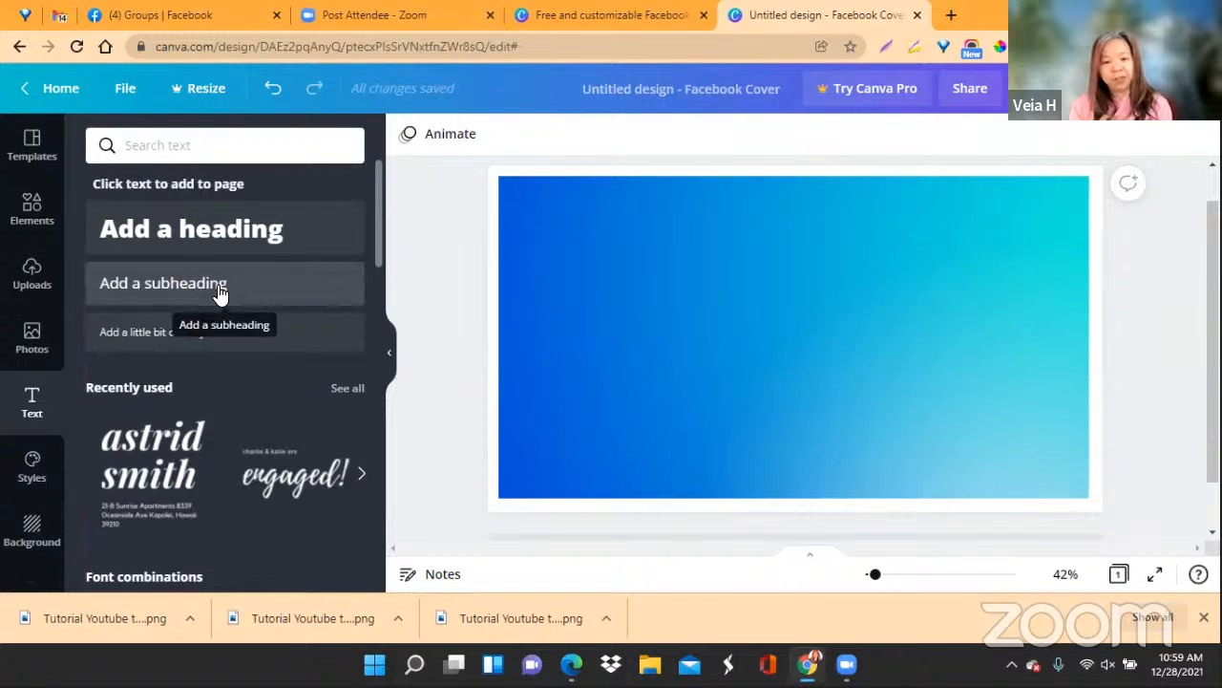
click(762, 335)
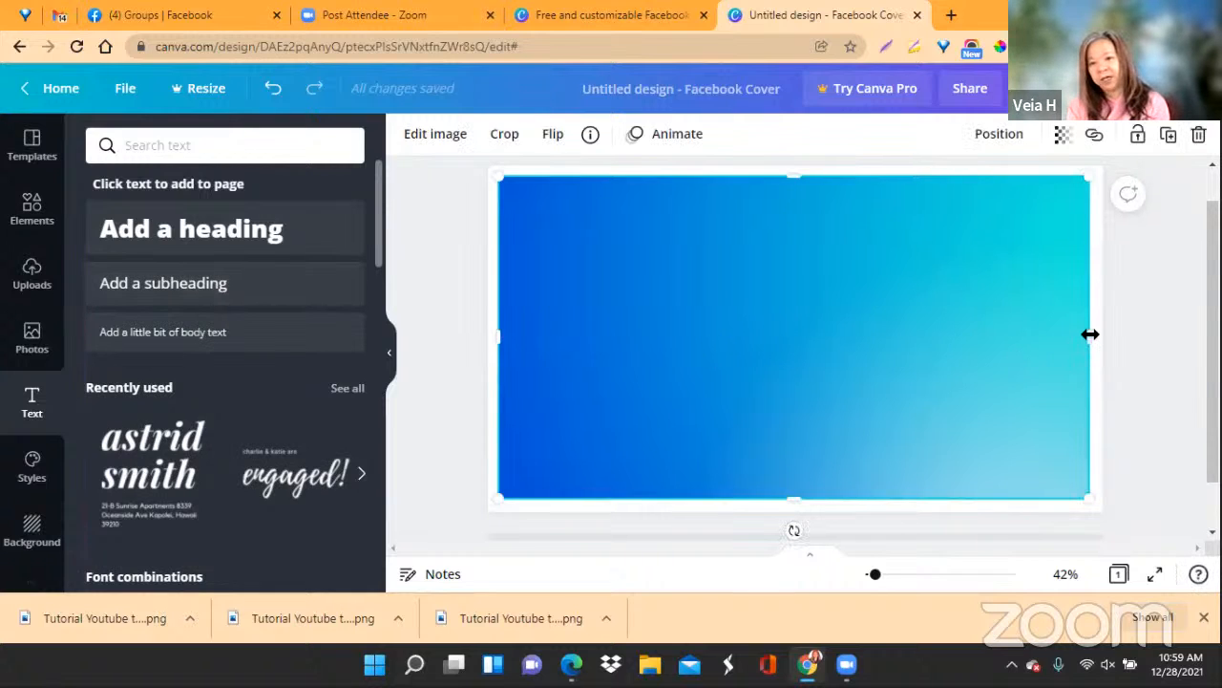
drag(1092, 333, 1091, 332)
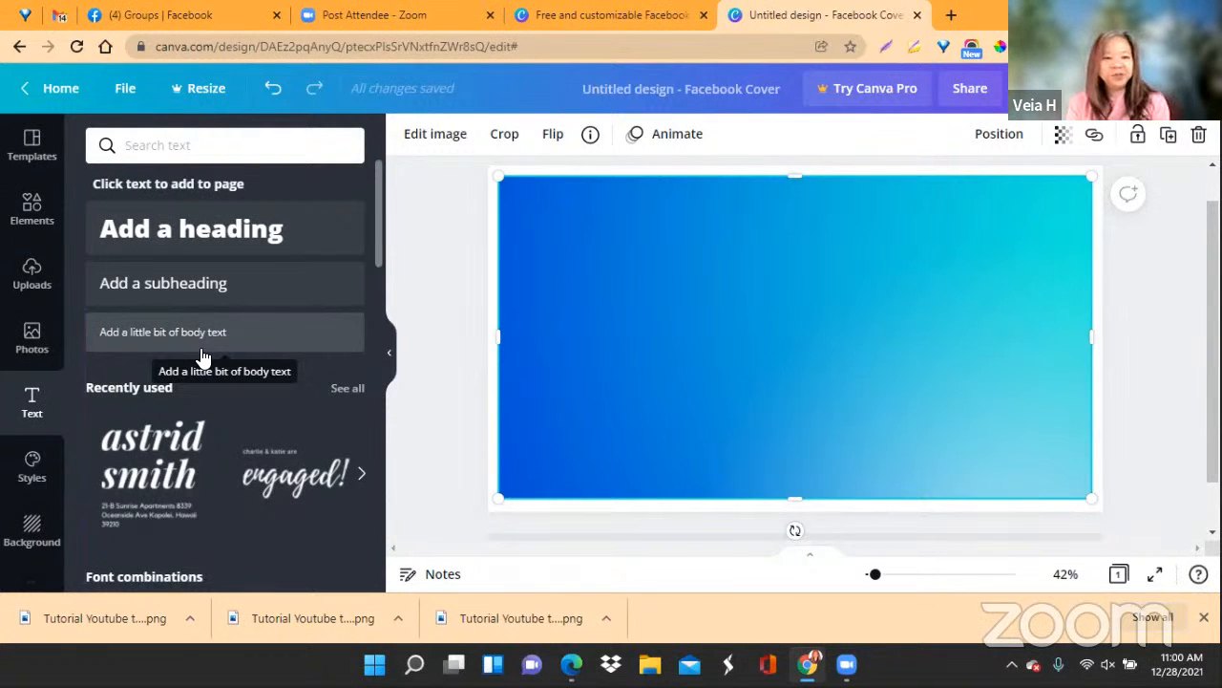
Add a subheading to the page and replace its text with three lines: "Digital Marketing", "Affiliate Marketing" and "Coach"
click(211, 284)
double_click(785, 338)
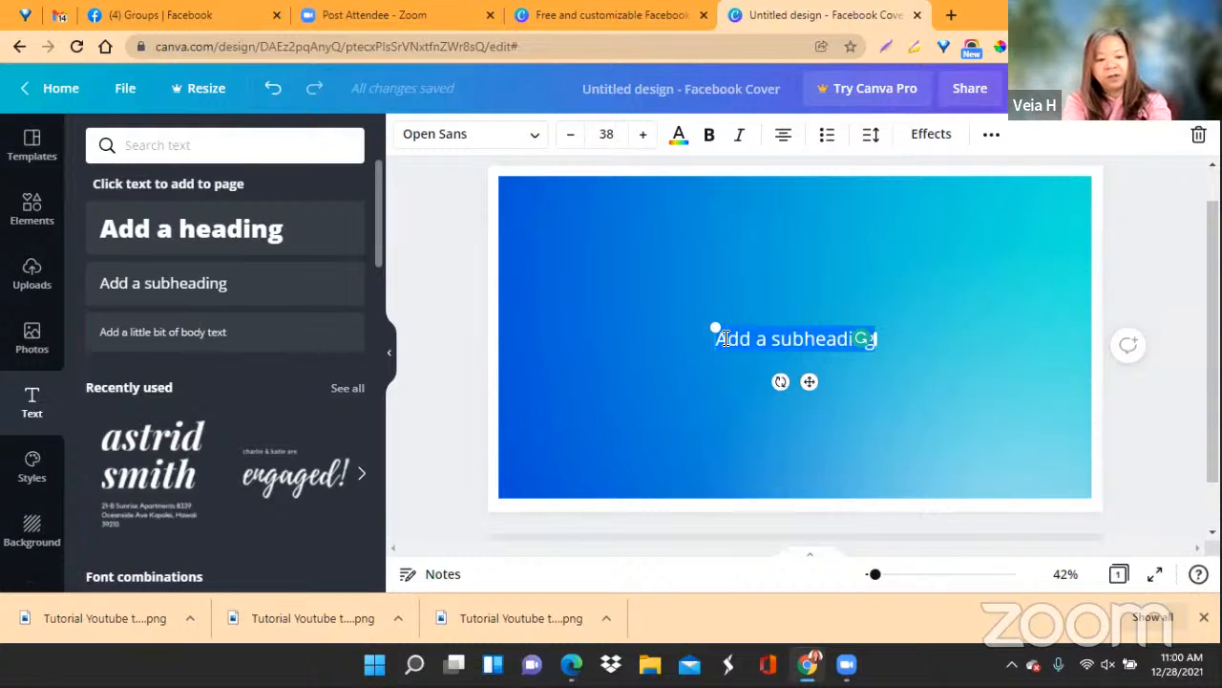
text(Digit)
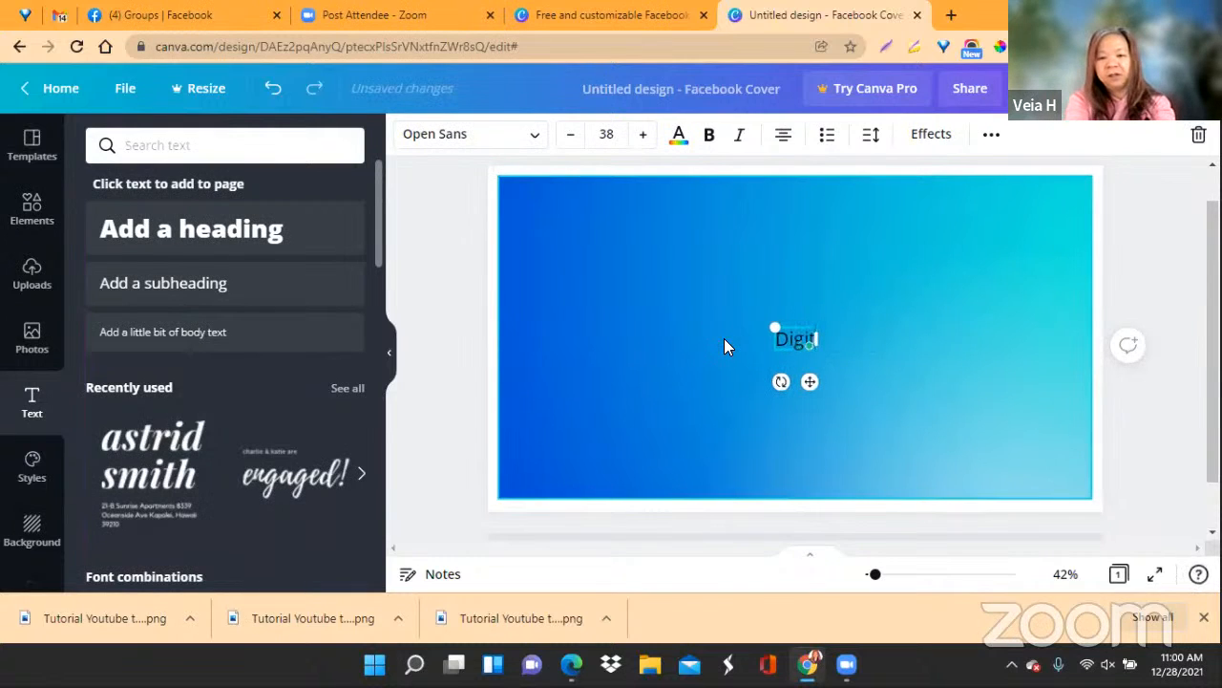
text(al M)
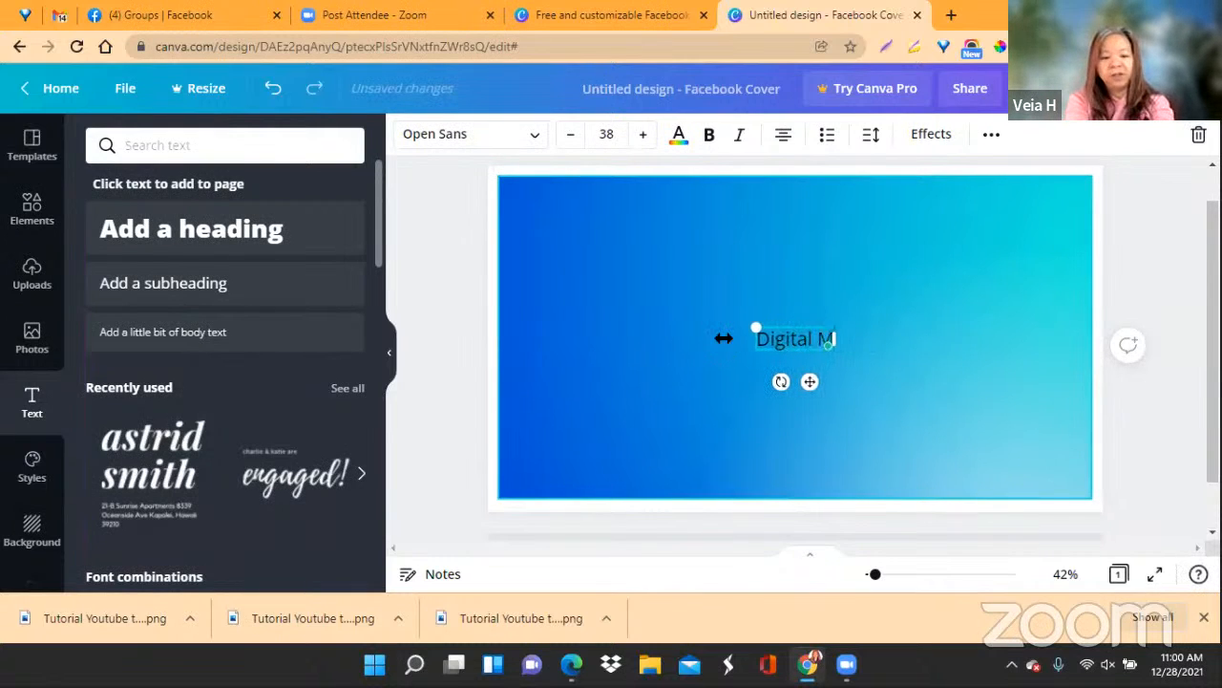
text(arketing)
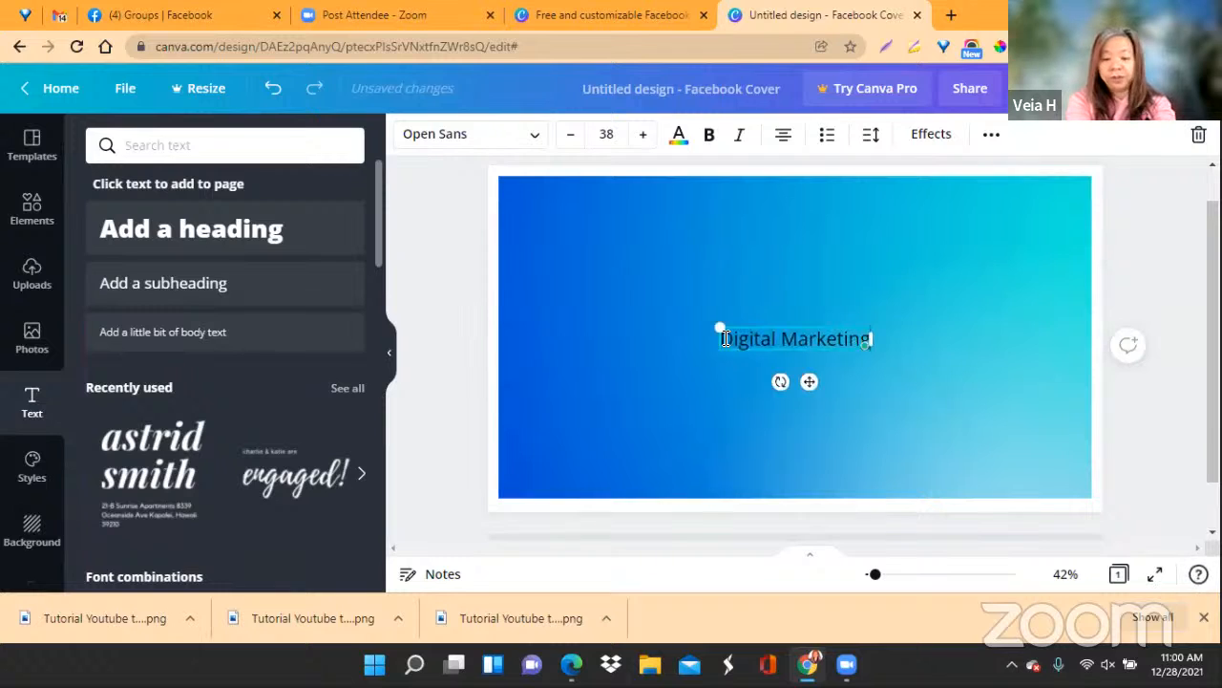
key(Return)
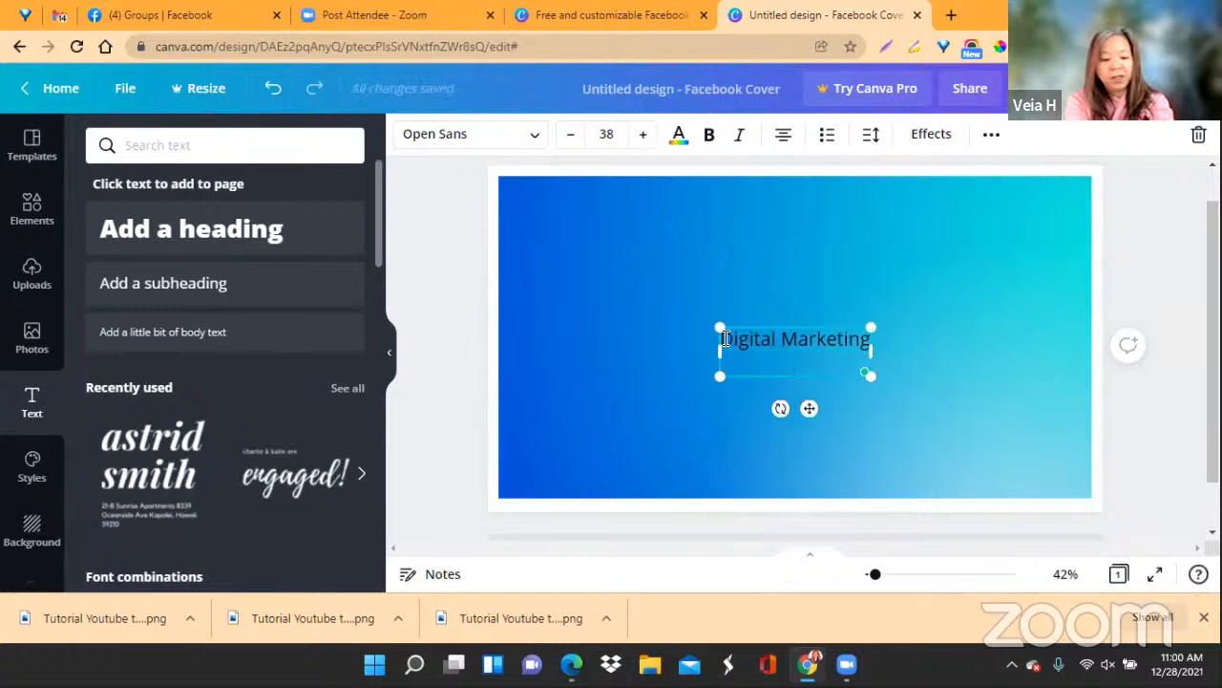
text(Affilia)
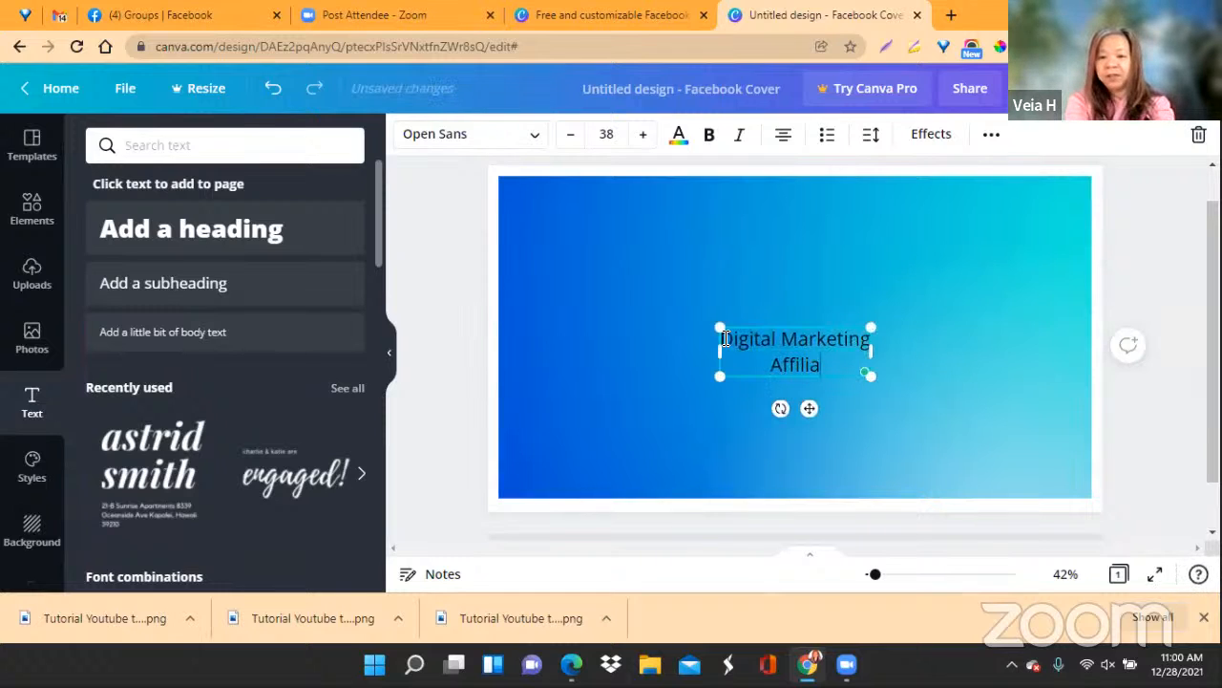
text(te Marketing)
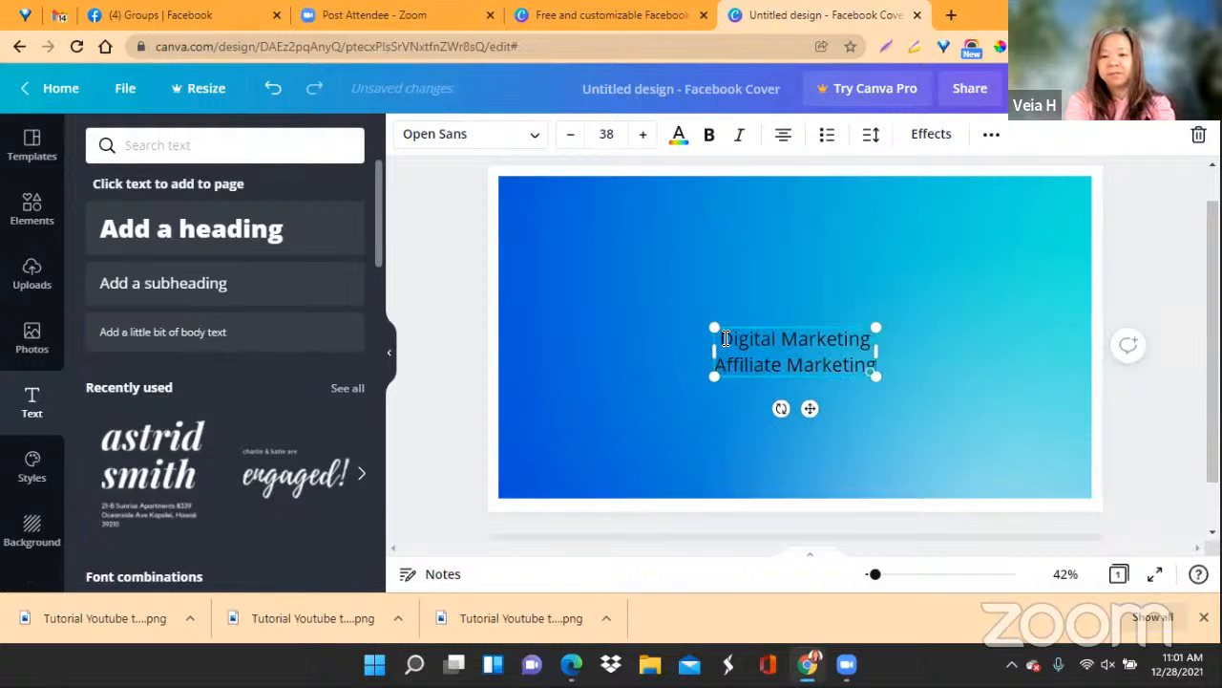
key(Return)
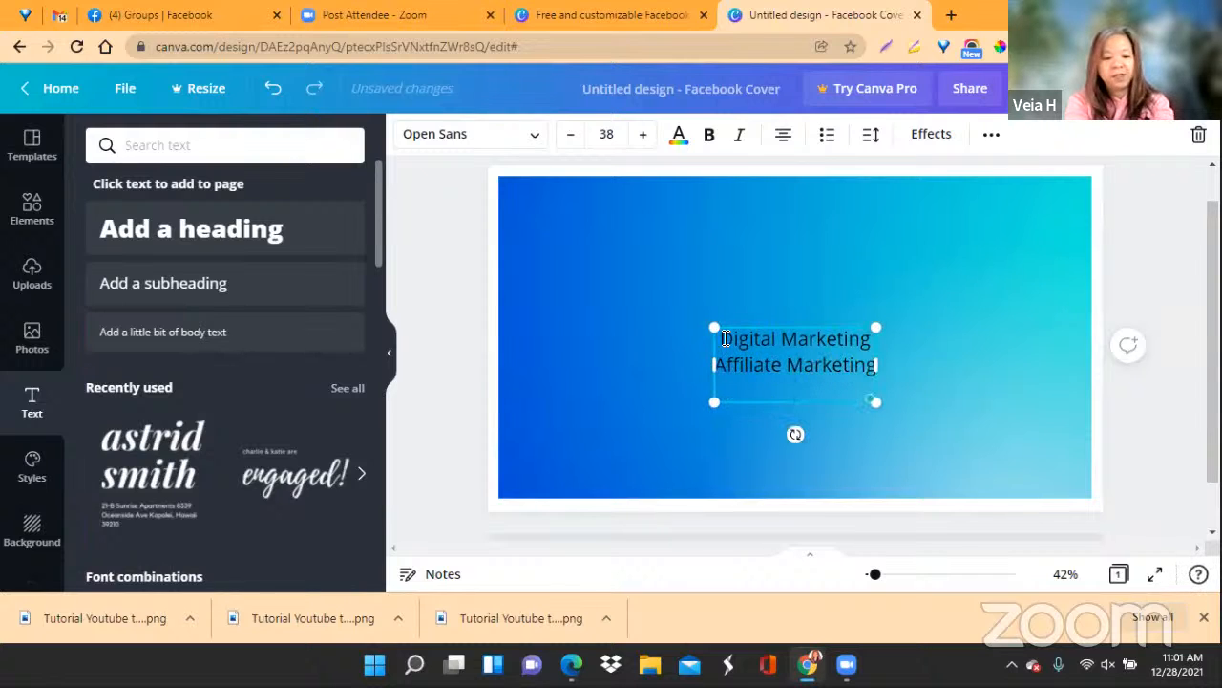
text(Coach)
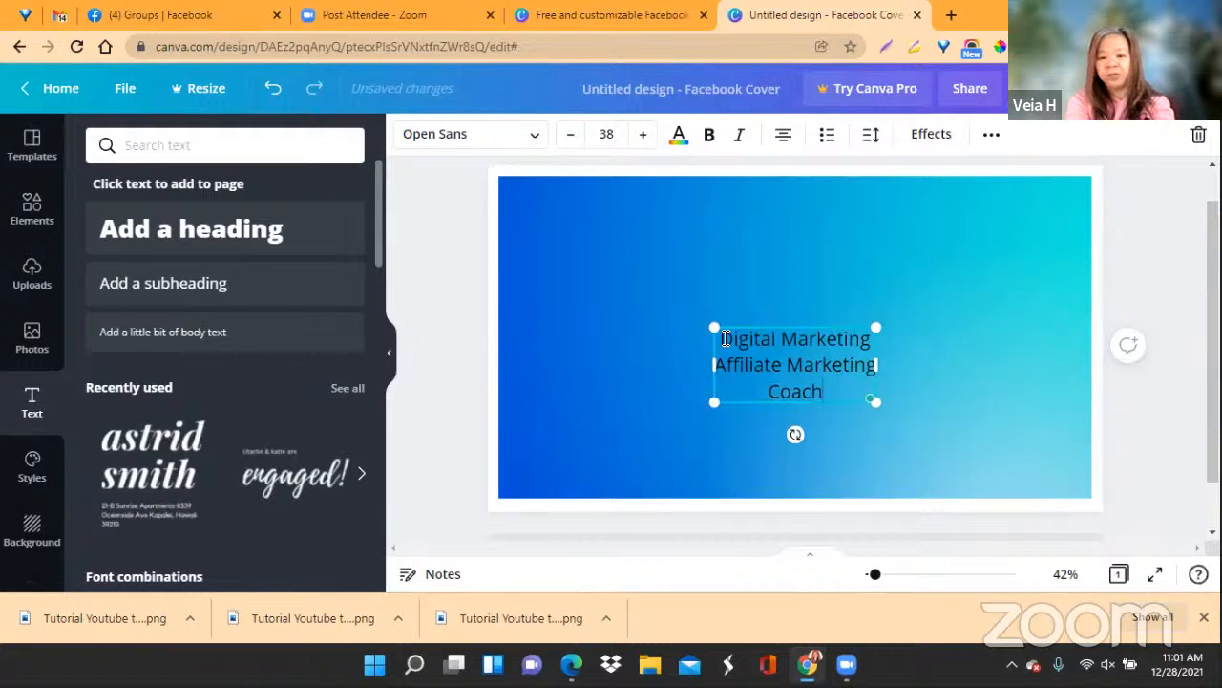
Add a fourth line "Author" below "Coach" in the text block and left-align all four lines
key(Return)
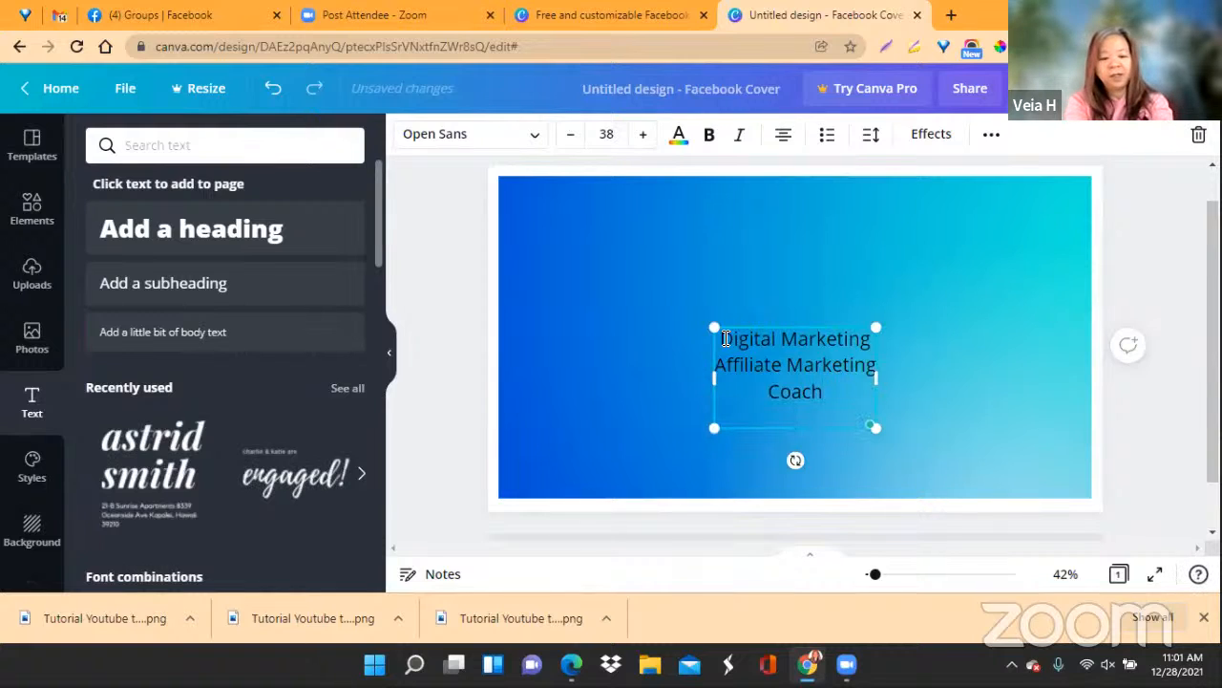
text(Author)
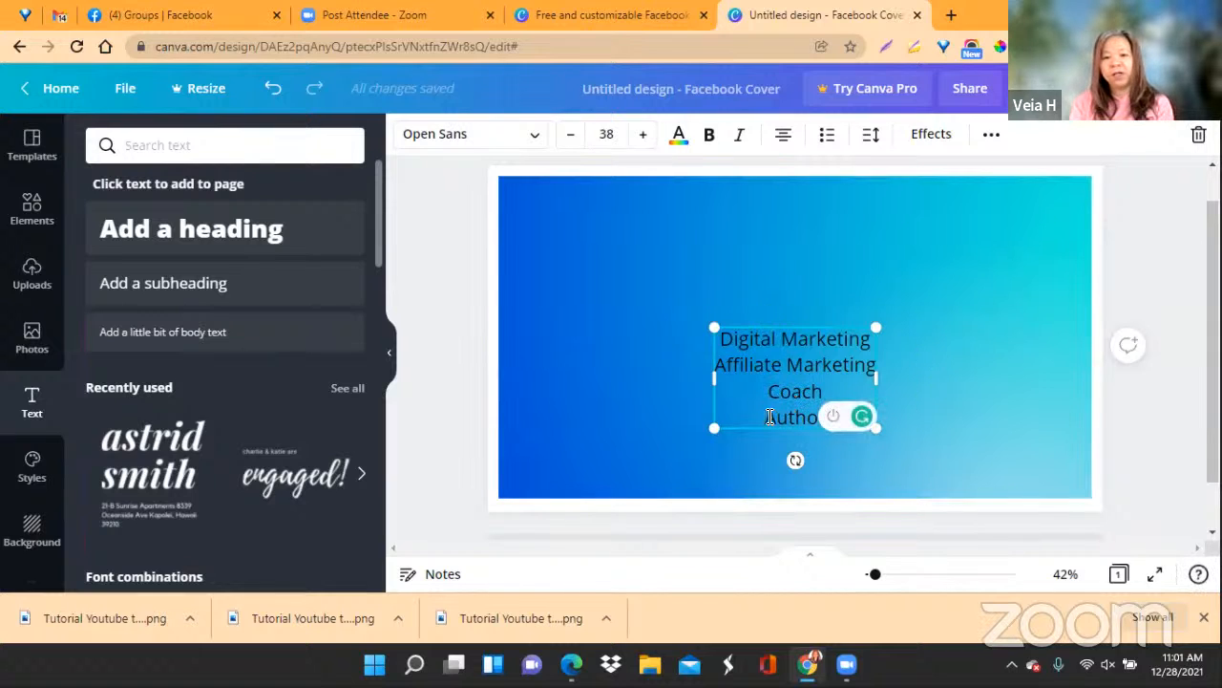
click(783, 136)
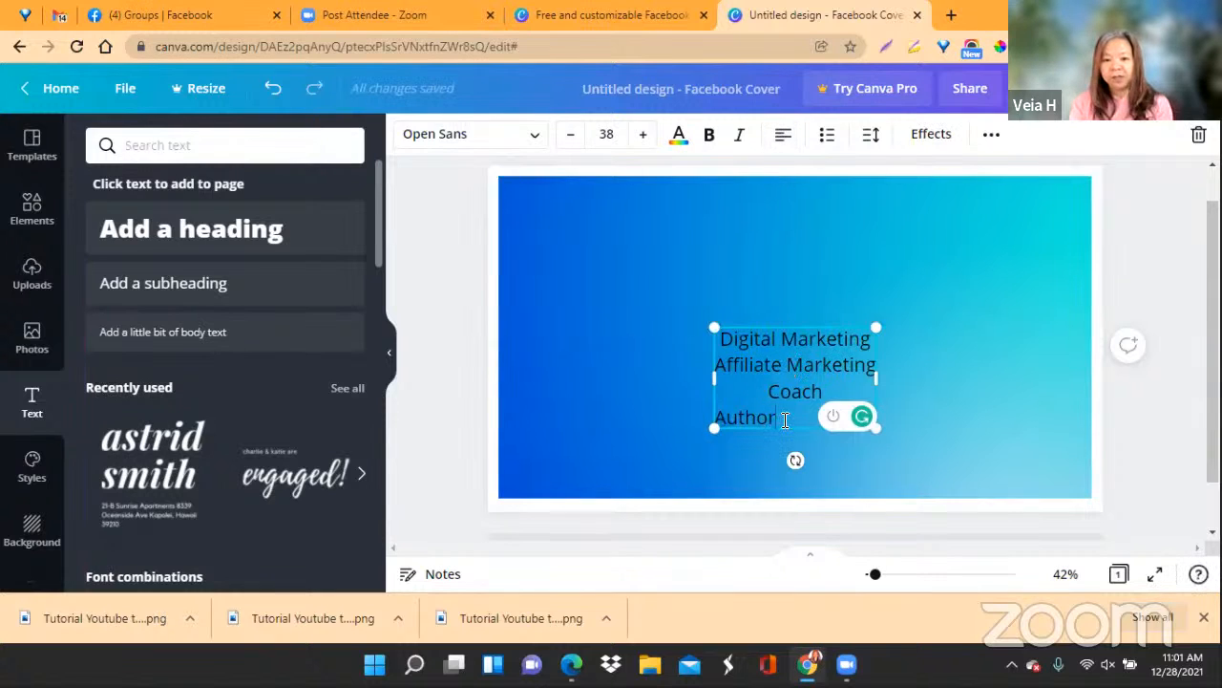
drag(765, 413, 716, 334)
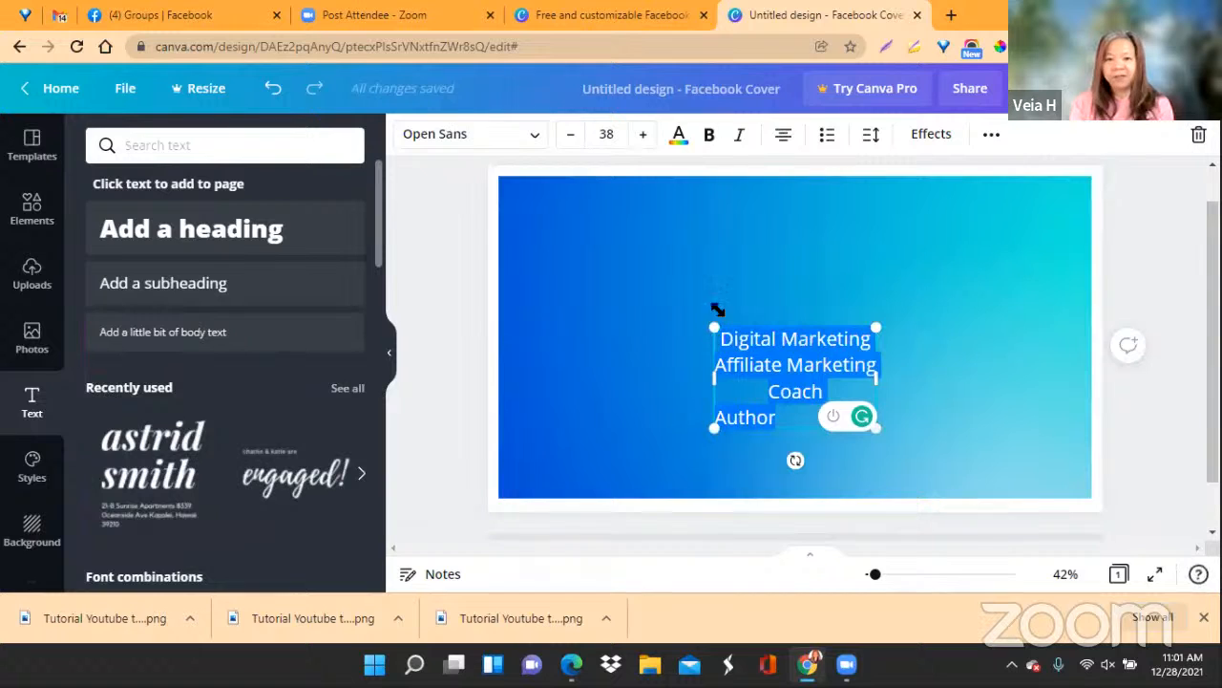
click(783, 135)
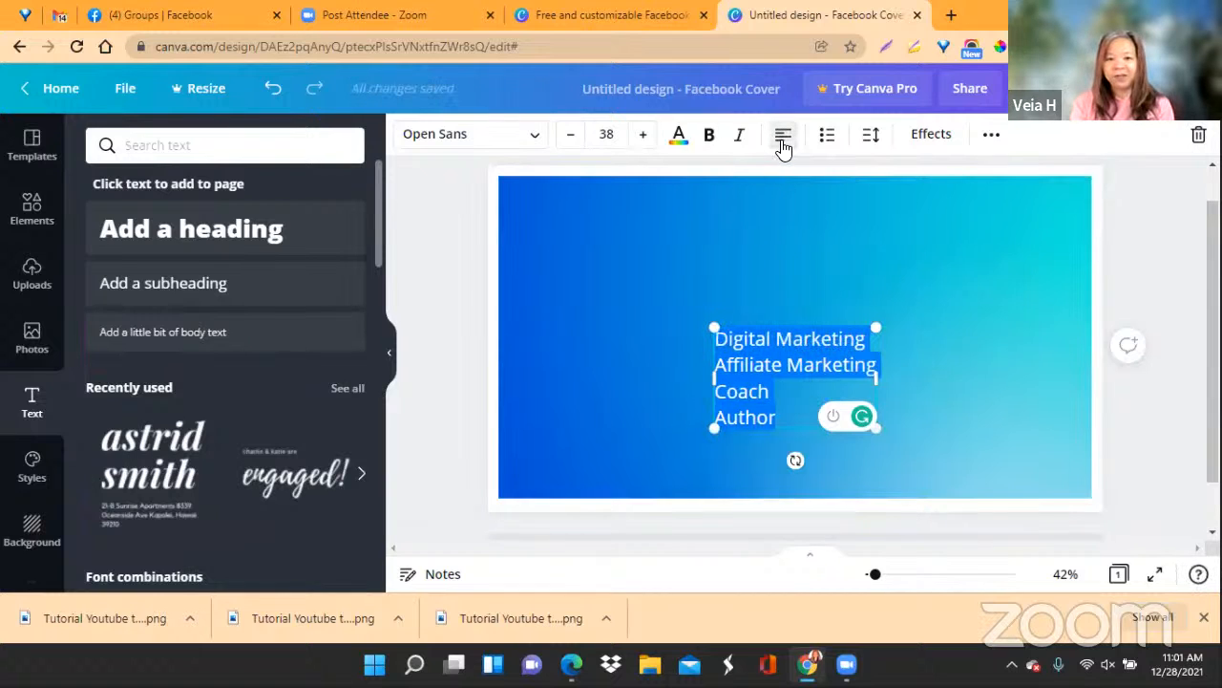
click(953, 328)
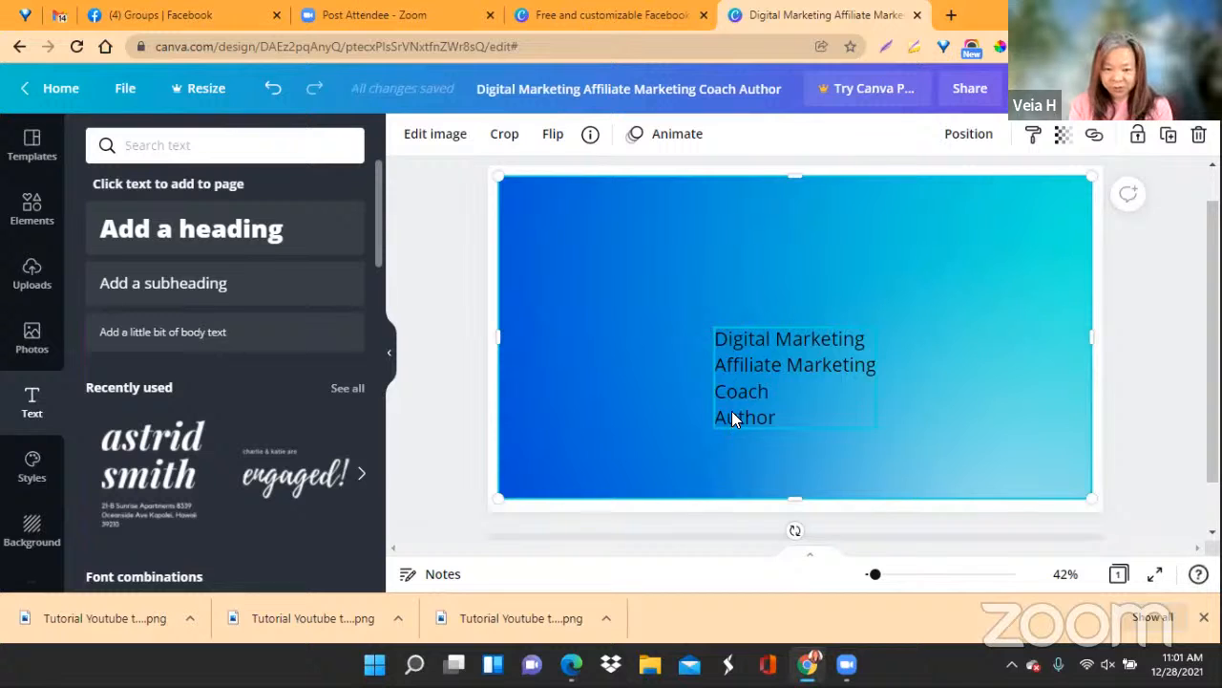
Enlarge the four-line text block proportionally to a font size of about 64.7
click(729, 357)
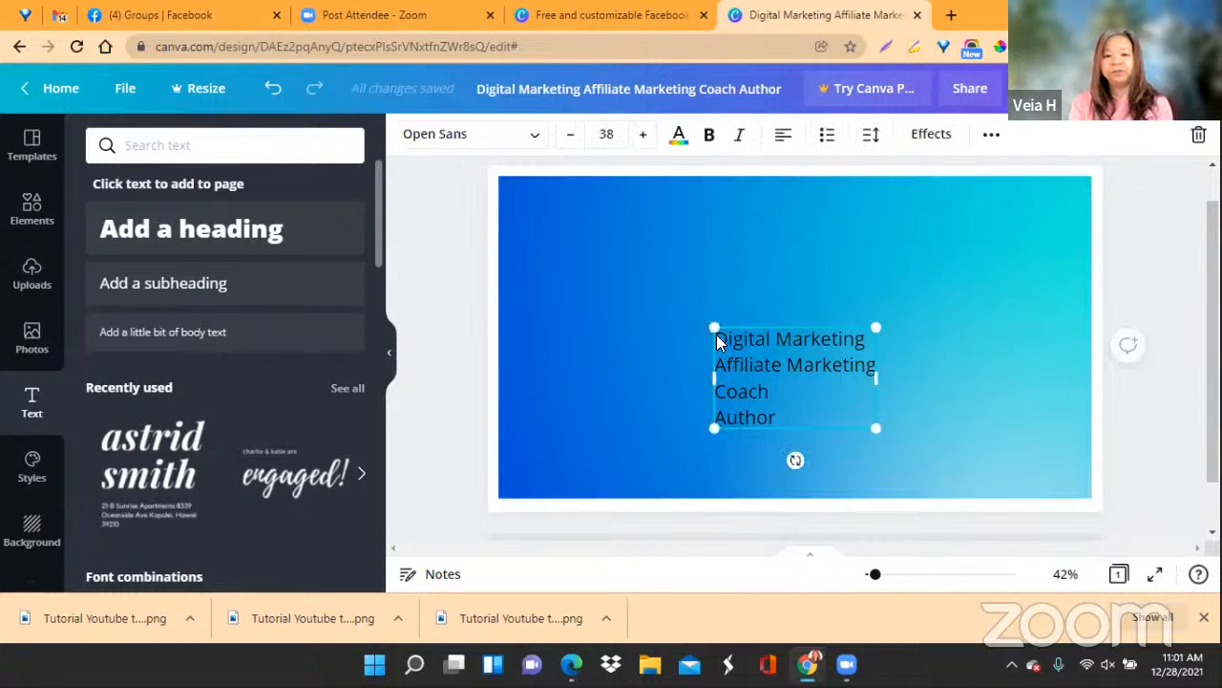
drag(685, 289, 620, 215)
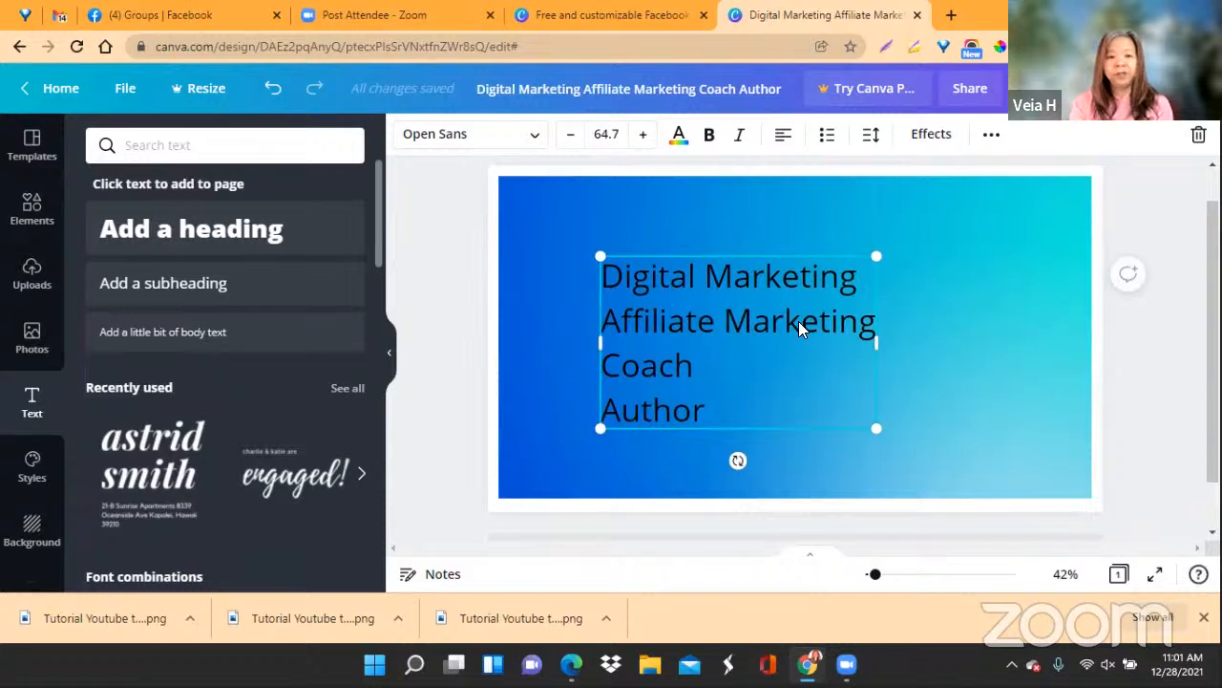
Browse the popular fonts and apply the Jonathan script font to the four-line text block
click(429, 137)
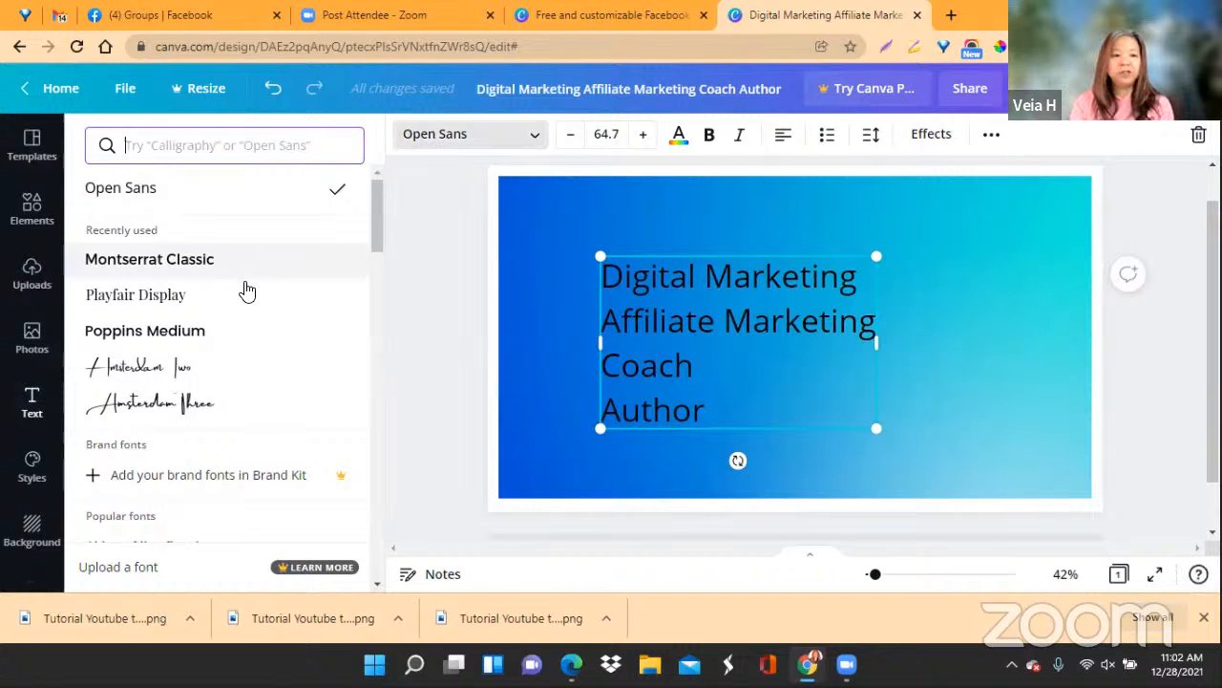
scroll(245, 290, down, 3)
scroll(246, 291, down, 2)
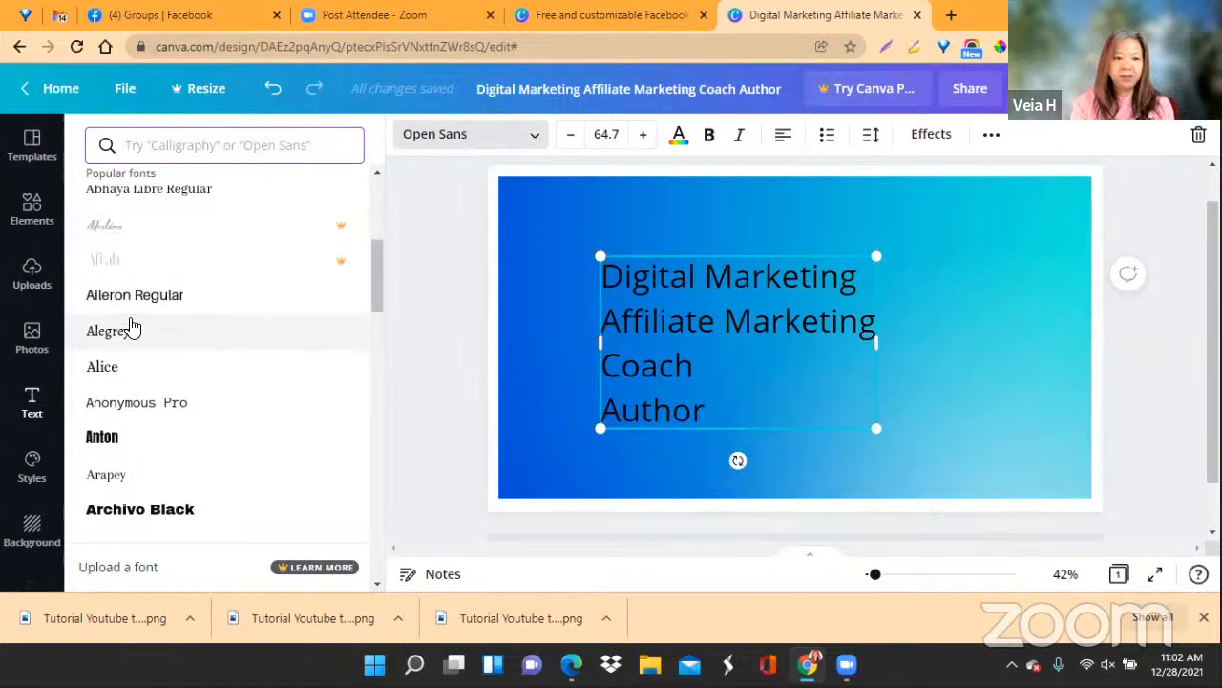
scroll(131, 327, down, 1)
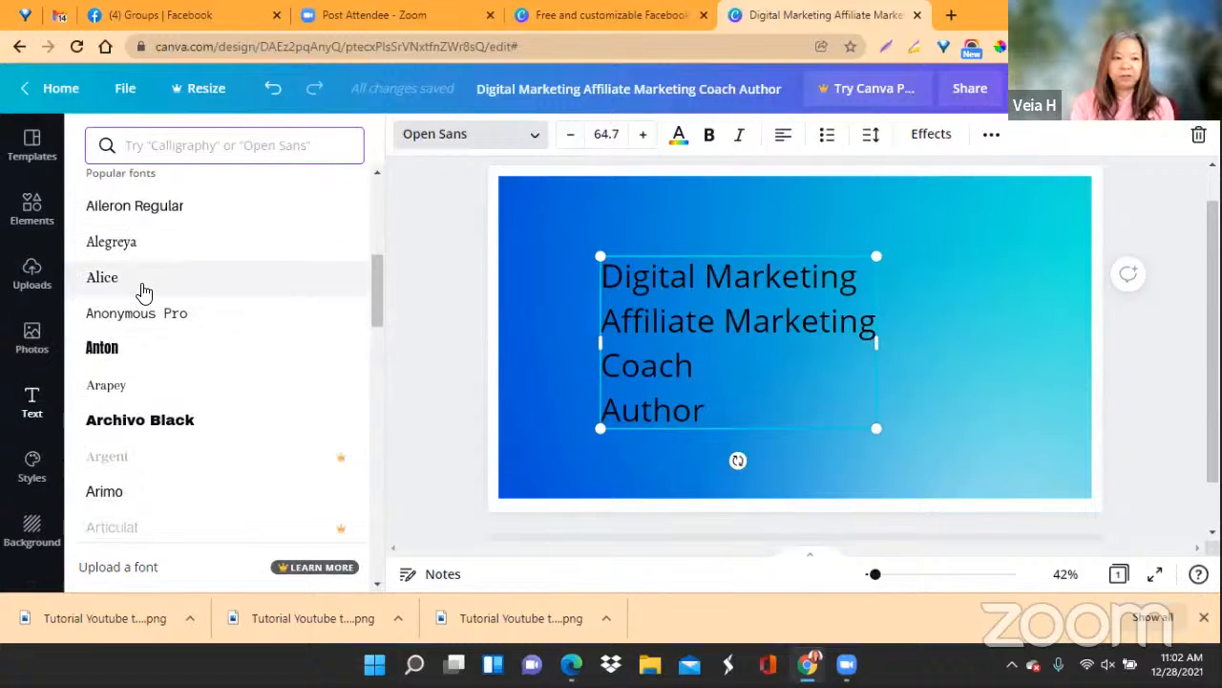
scroll(142, 290, down, 3)
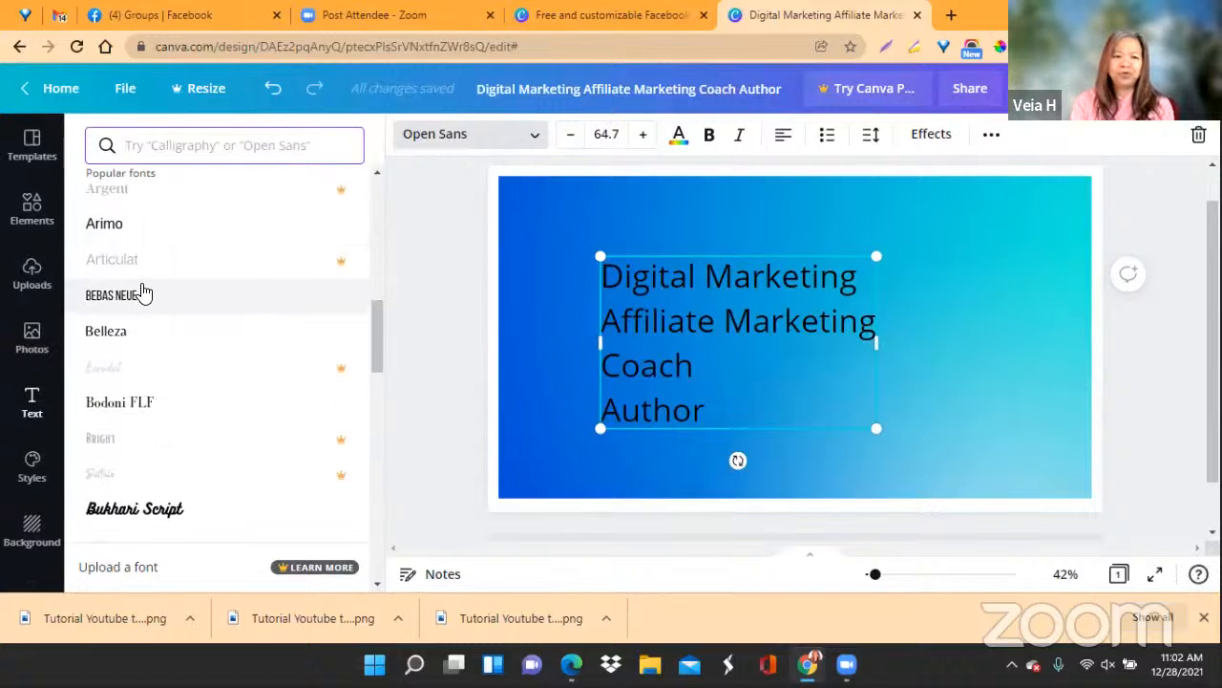
scroll(142, 290, down, 6)
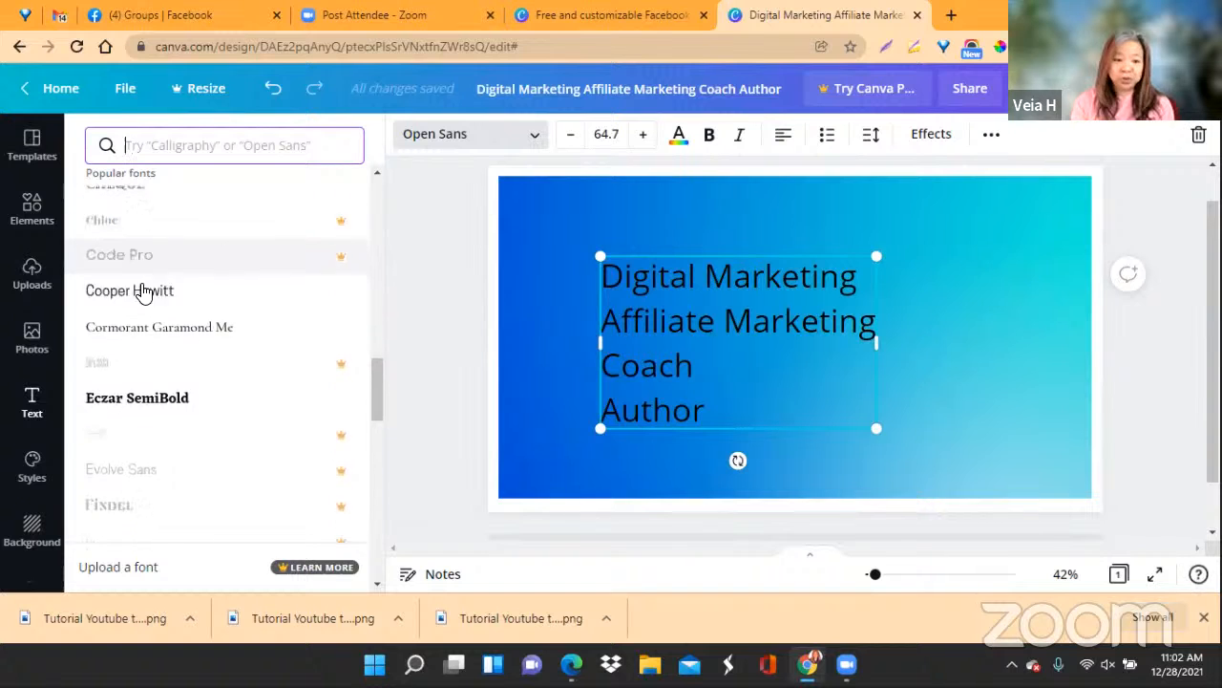
scroll(142, 290, down, 8)
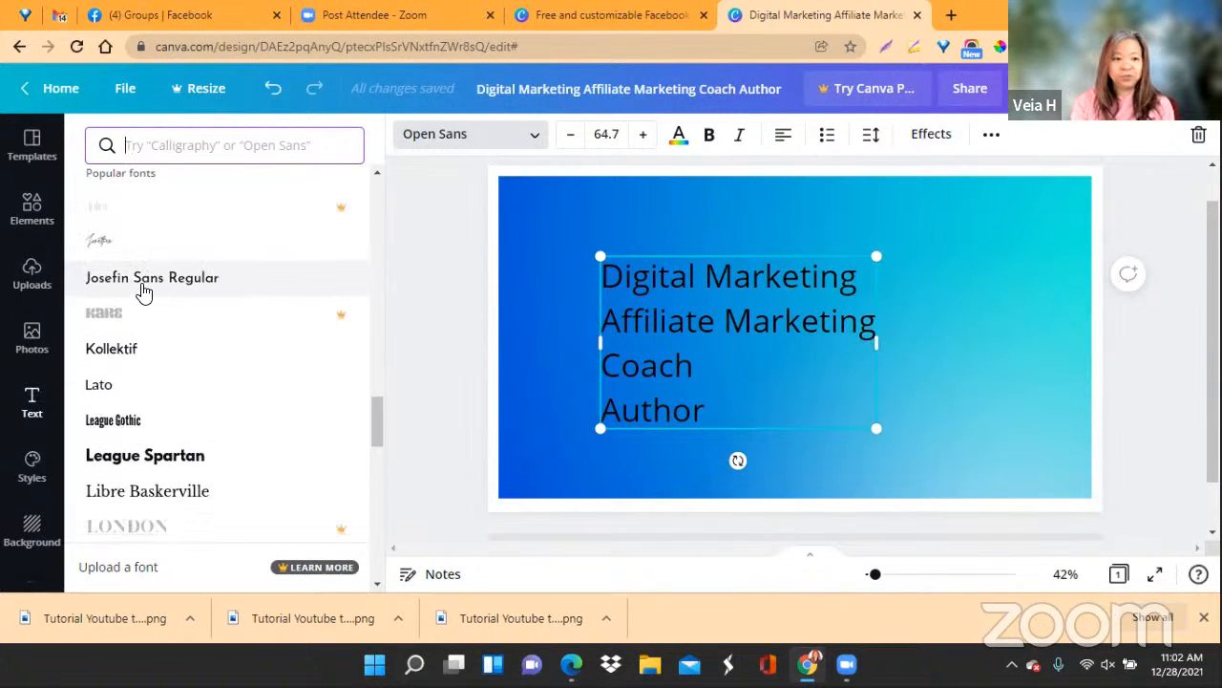
scroll(142, 290, down, 7)
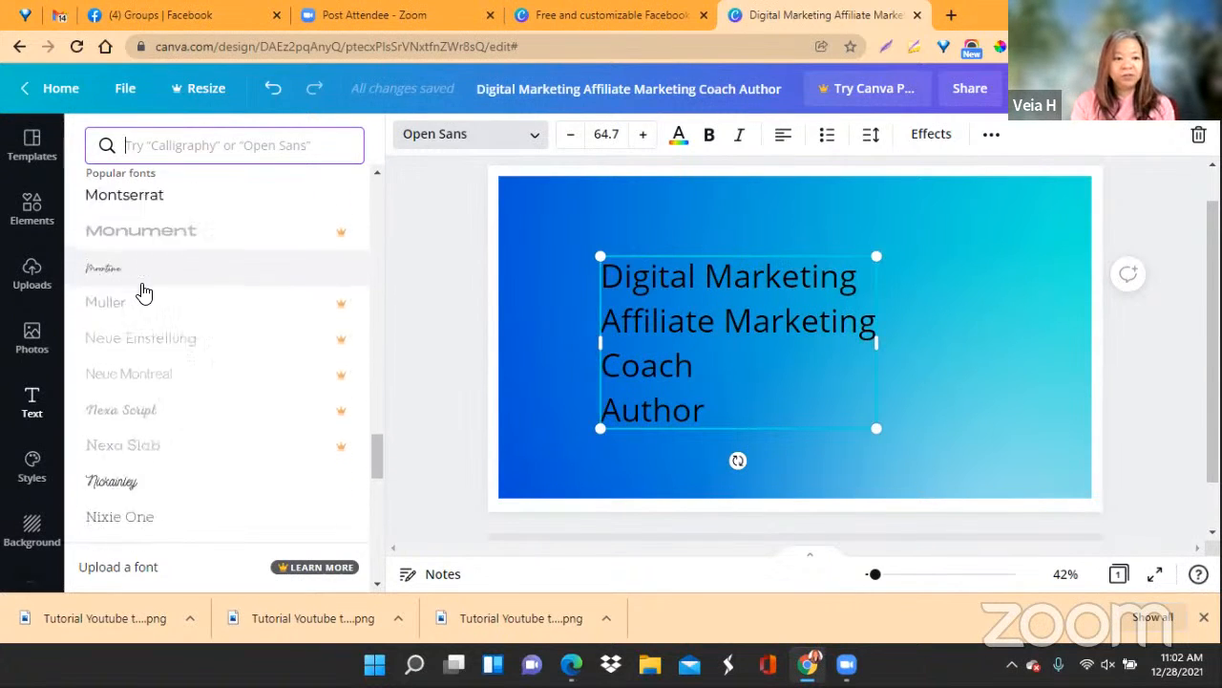
scroll(142, 290, down, 4)
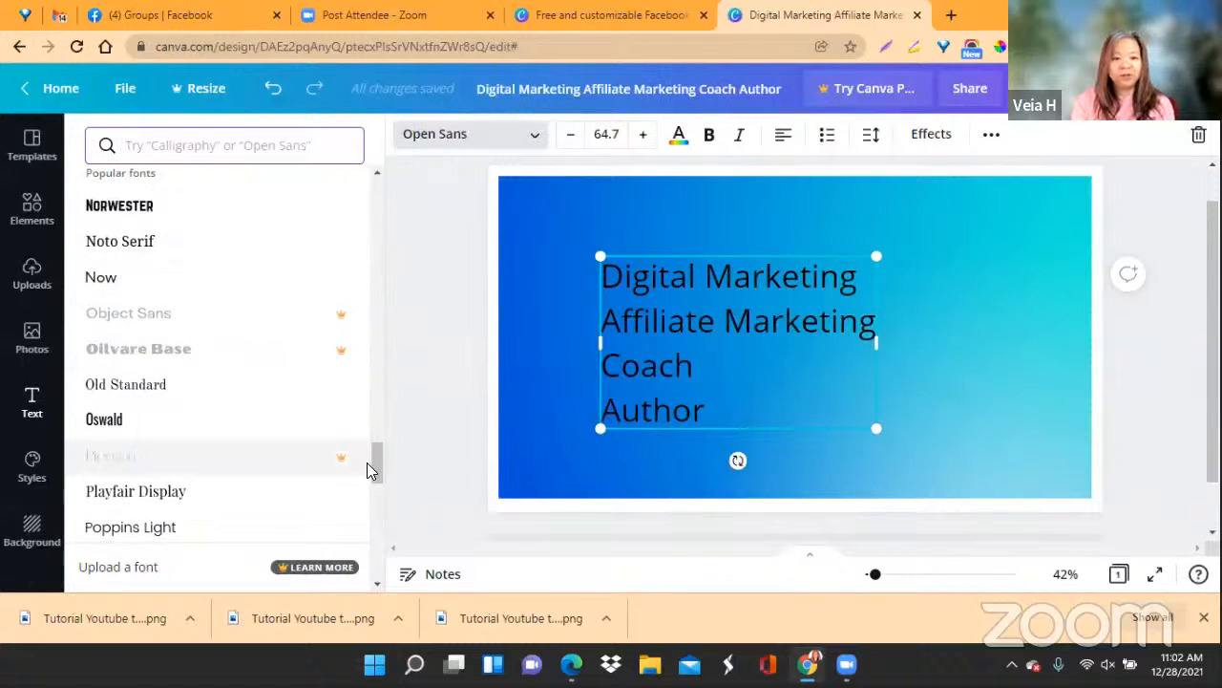
drag(372, 467, 401, 374)
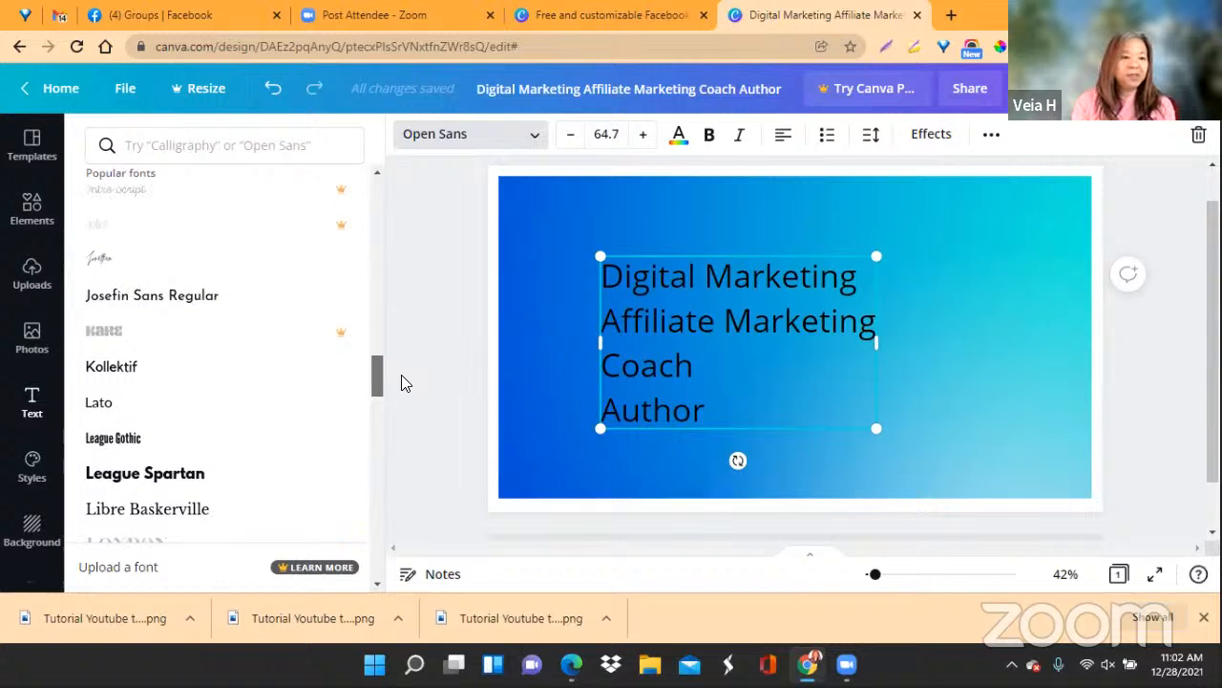
click(111, 267)
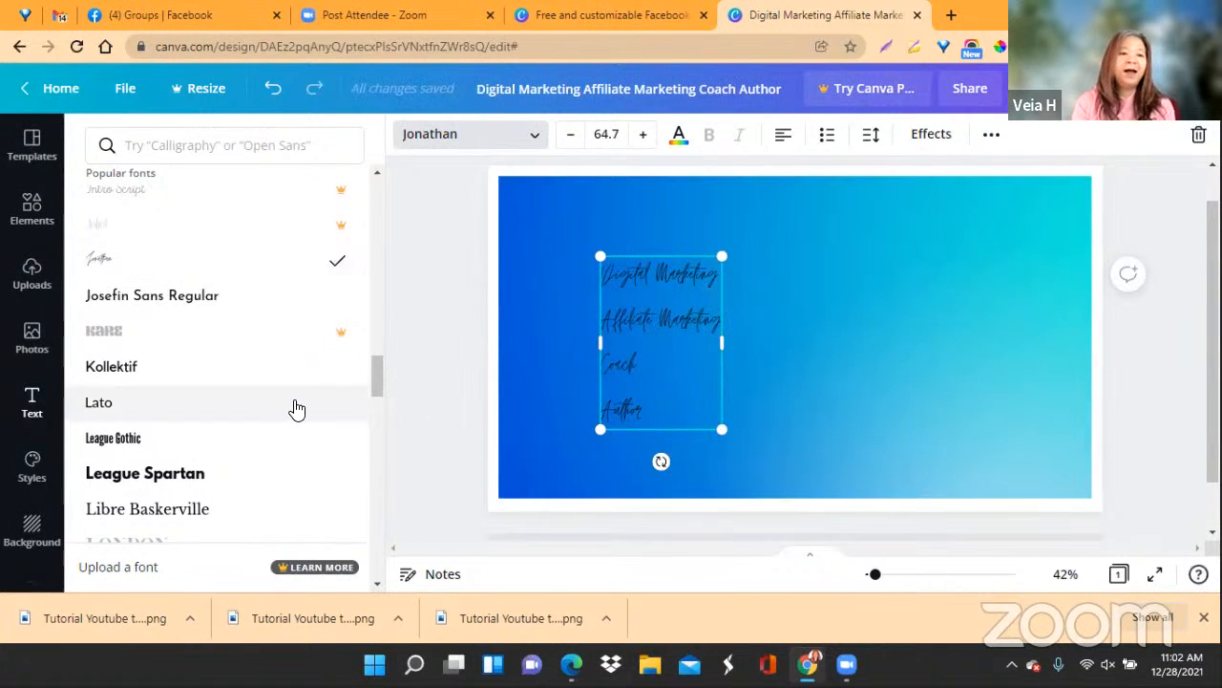
Change the text block's font to Montserrat Classic from the recently used fonts
scroll(296, 409, up, 3)
scroll(284, 406, up, 1)
scroll(274, 403, up, 3)
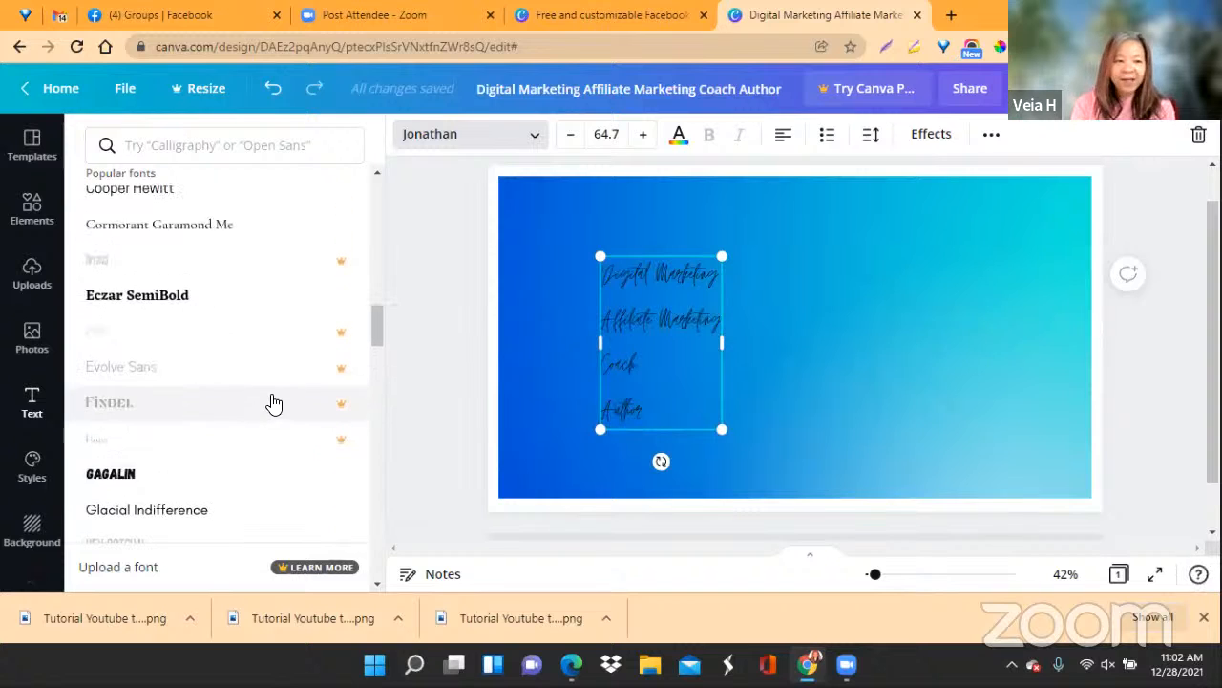
scroll(274, 403, up, 3)
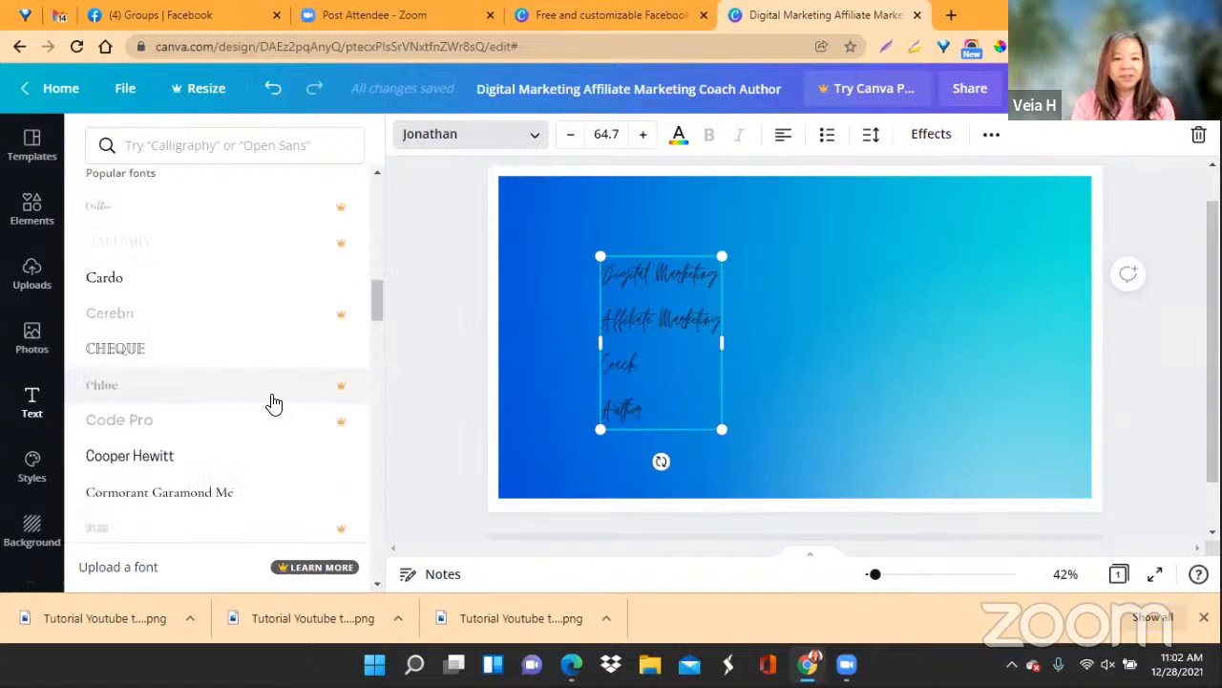
scroll(274, 403, up, 2)
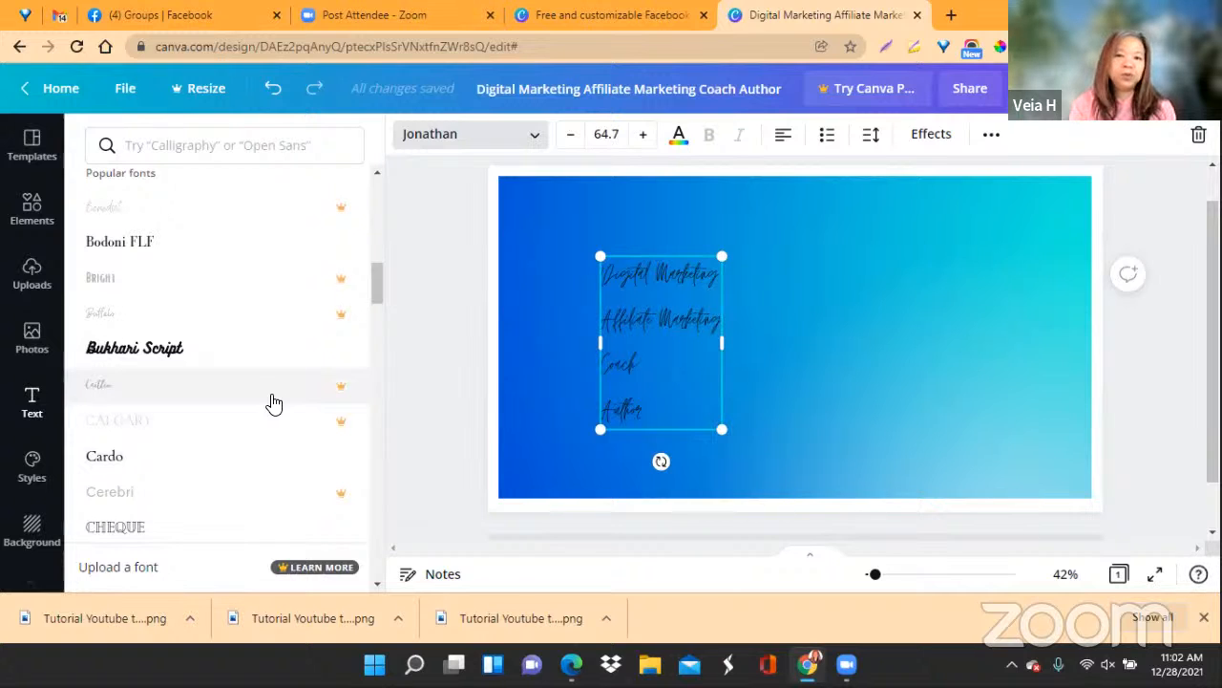
scroll(271, 392, up, 2)
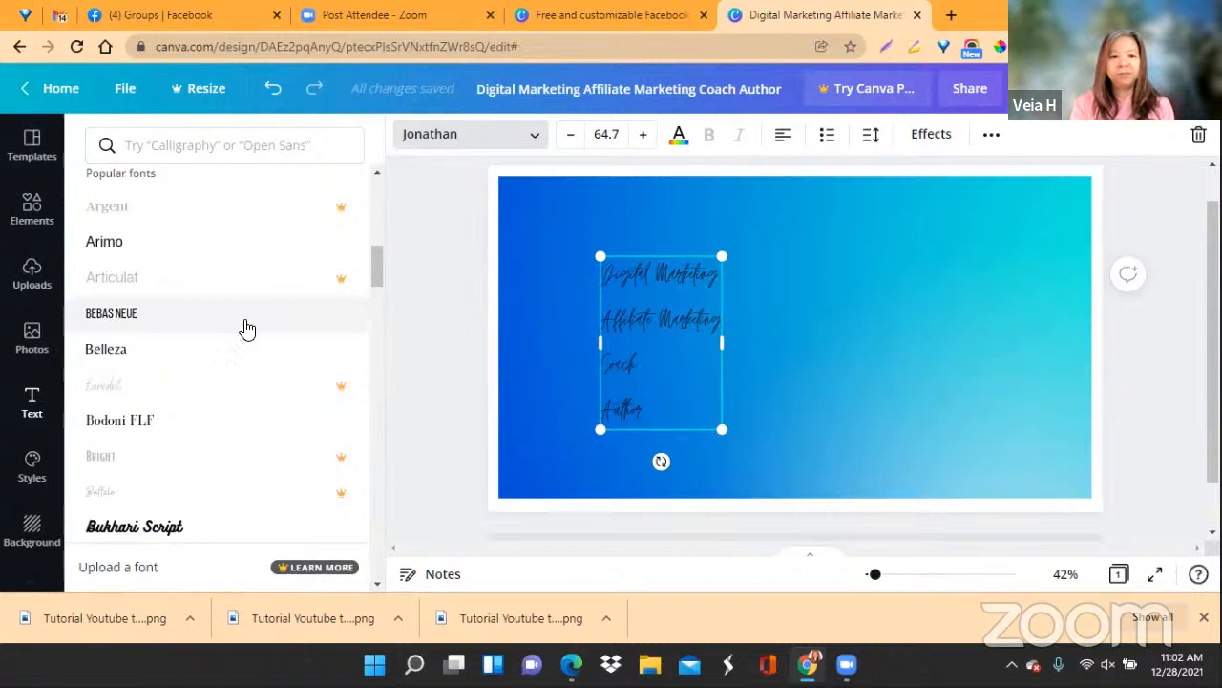
scroll(239, 357, up, 2)
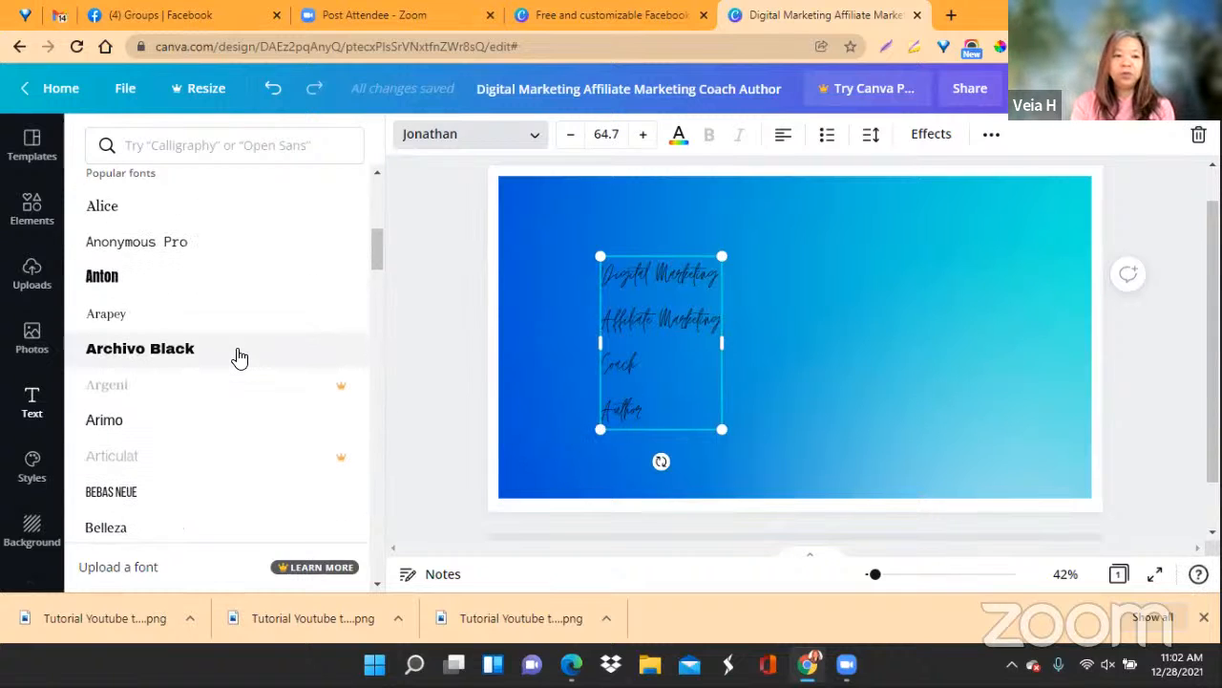
scroll(238, 357, up, 2)
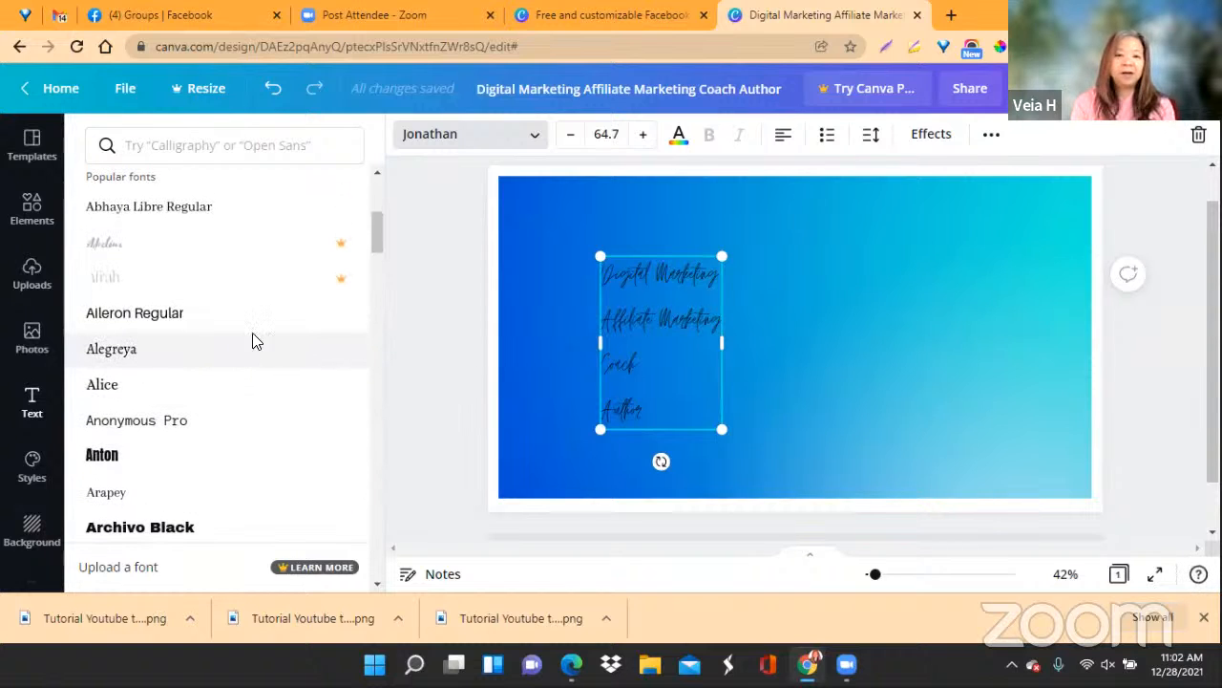
scroll(254, 341, up, 2)
scroll(254, 341, up, 2)
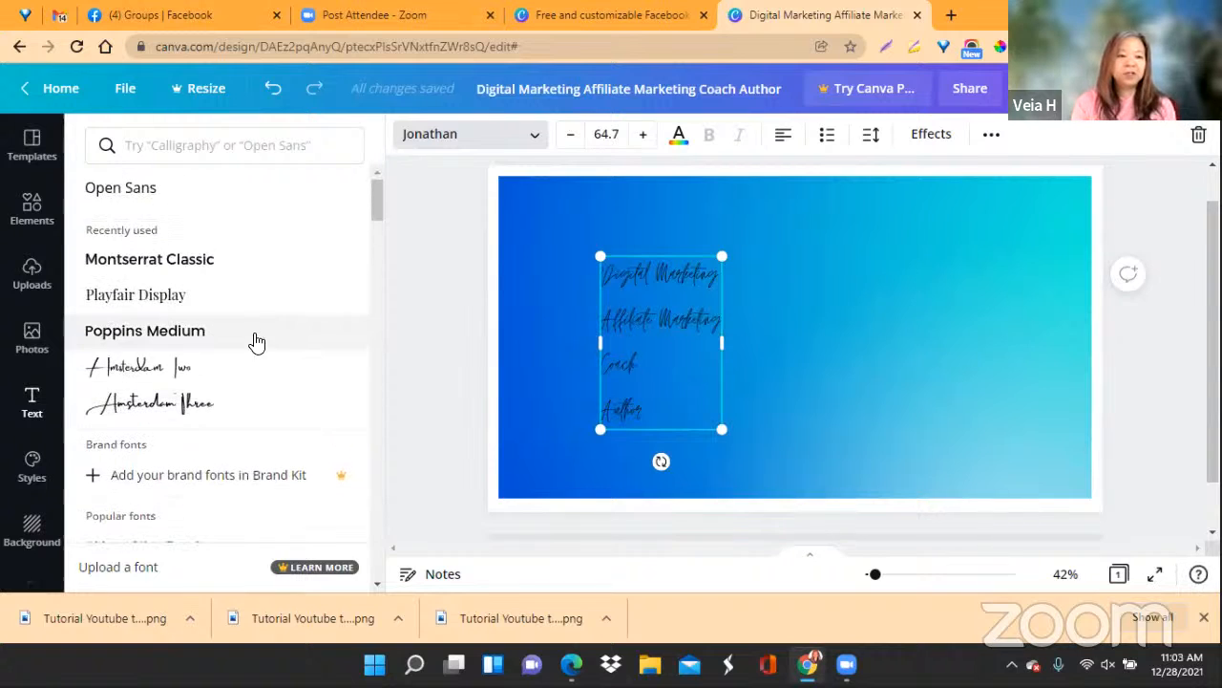
click(141, 270)
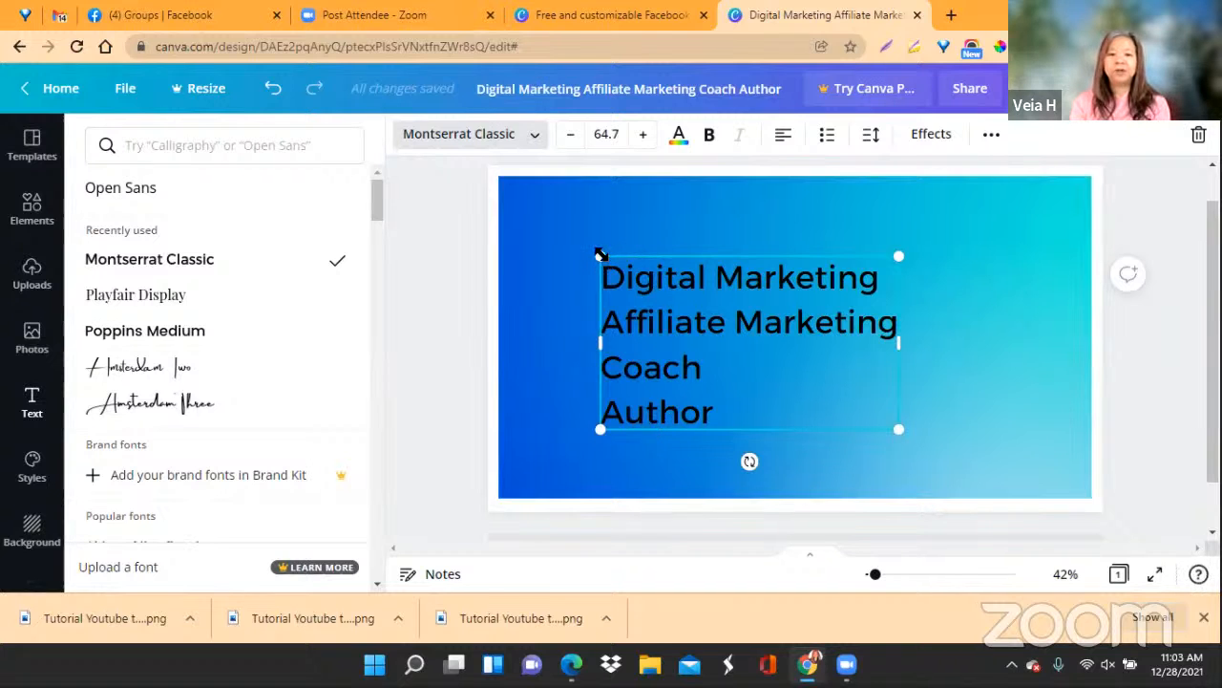
Enlarge the text block to about 878 by 511 and move it closer to the middle of the gradient background
drag(583, 239, 569, 226)
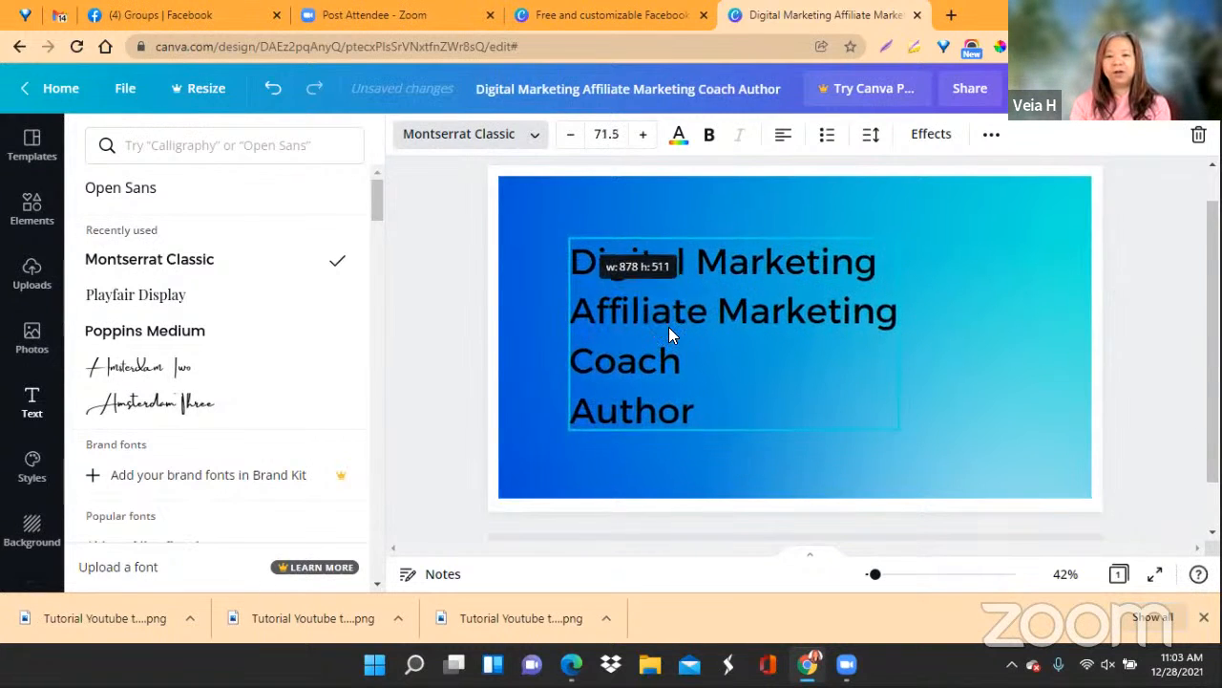
drag(693, 325, 704, 326)
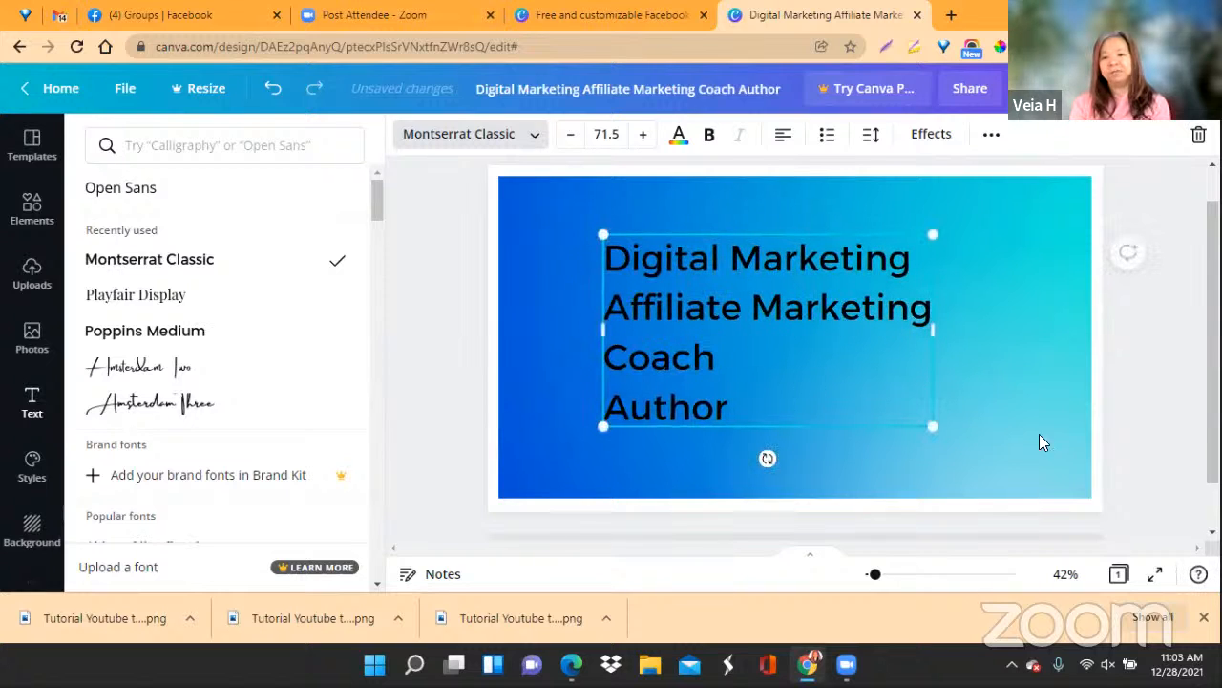
click(1105, 430)
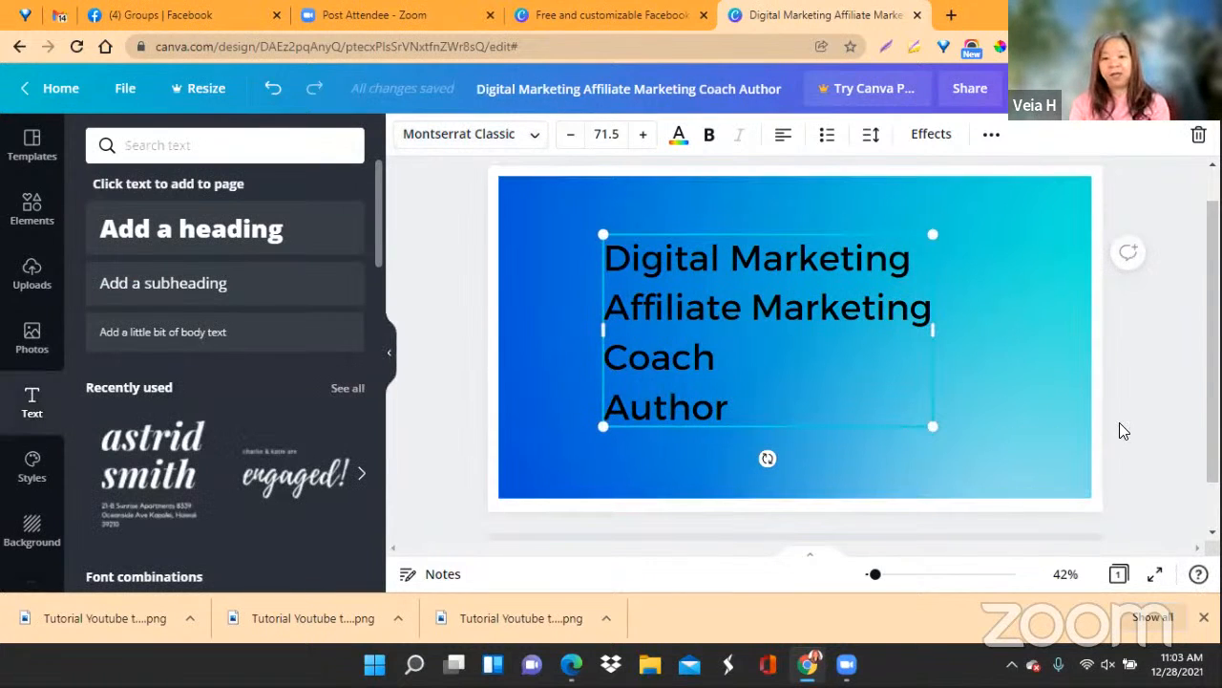
click(441, 440)
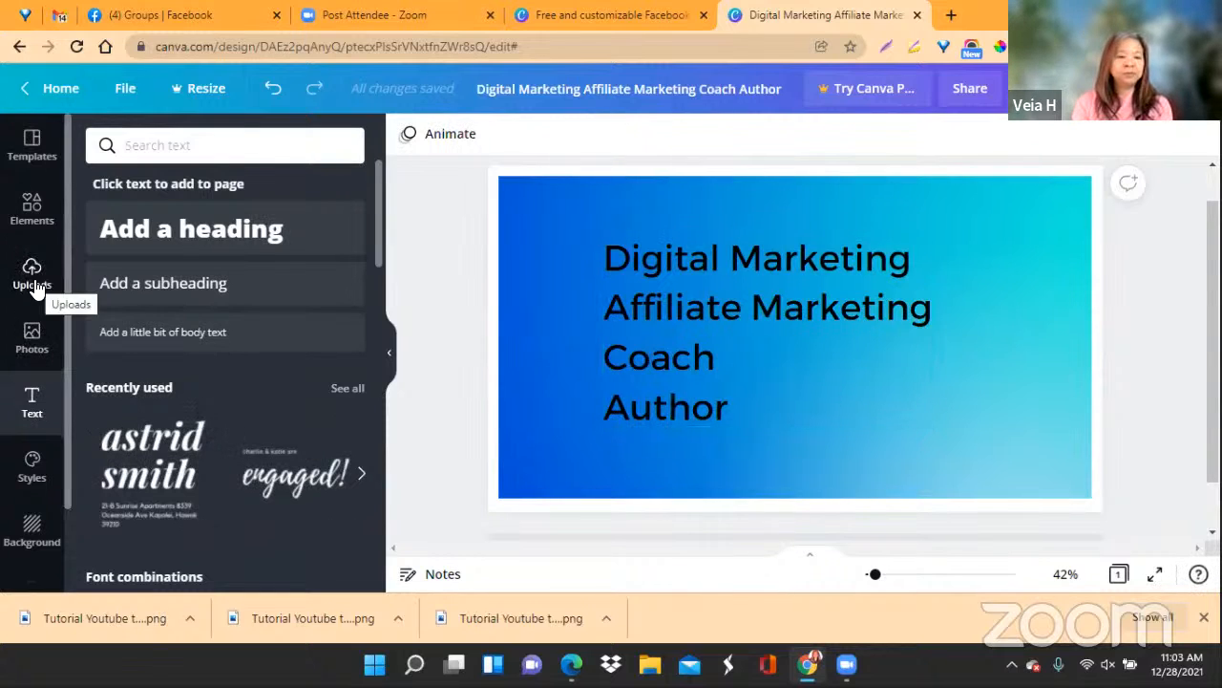
Search the elements library for "book mockup" in place of the gradient search
click(31, 205)
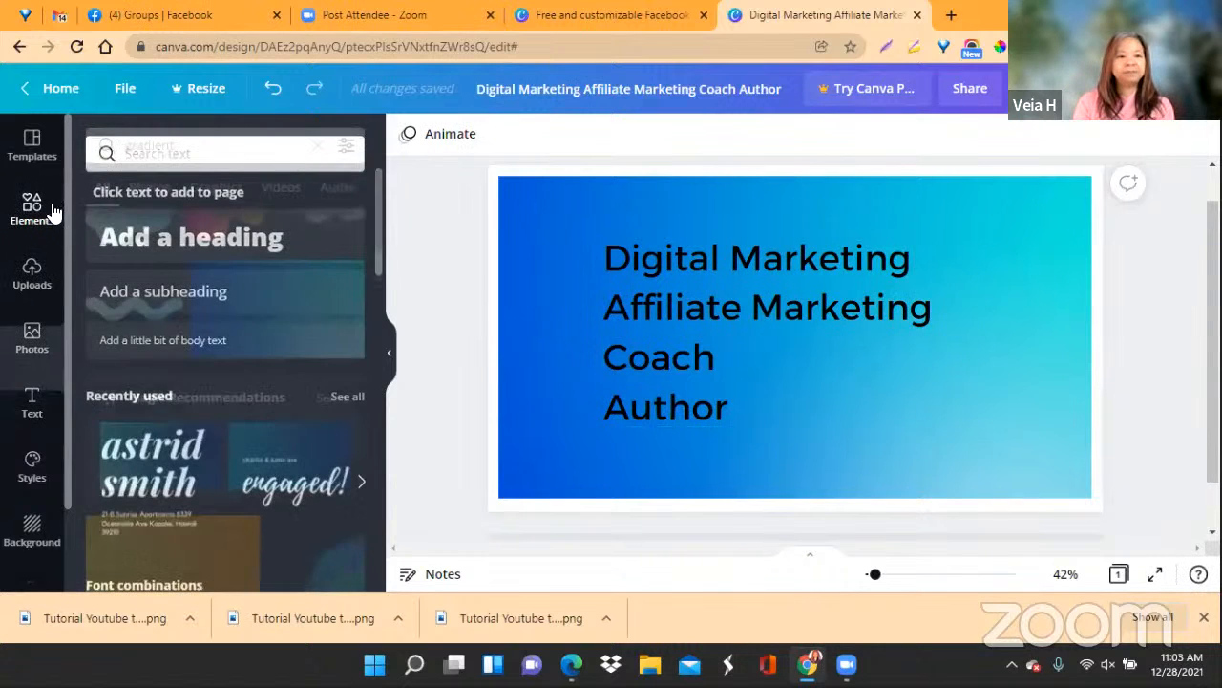
click(229, 143)
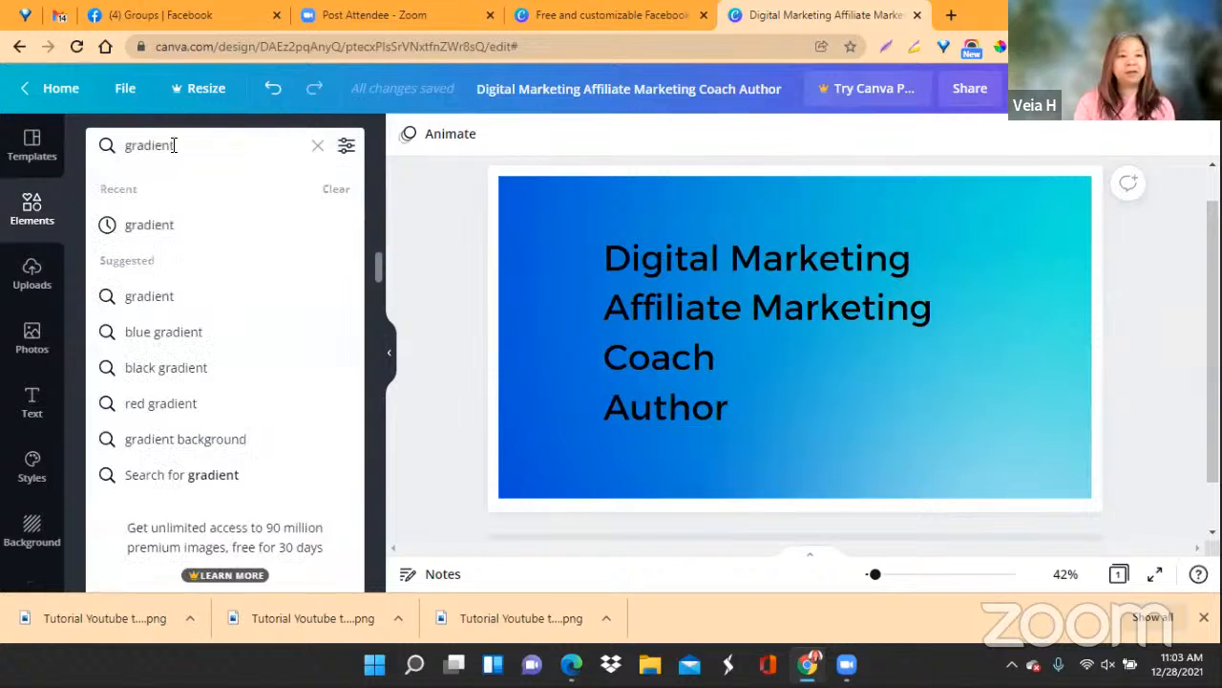
drag(176, 146, 111, 146)
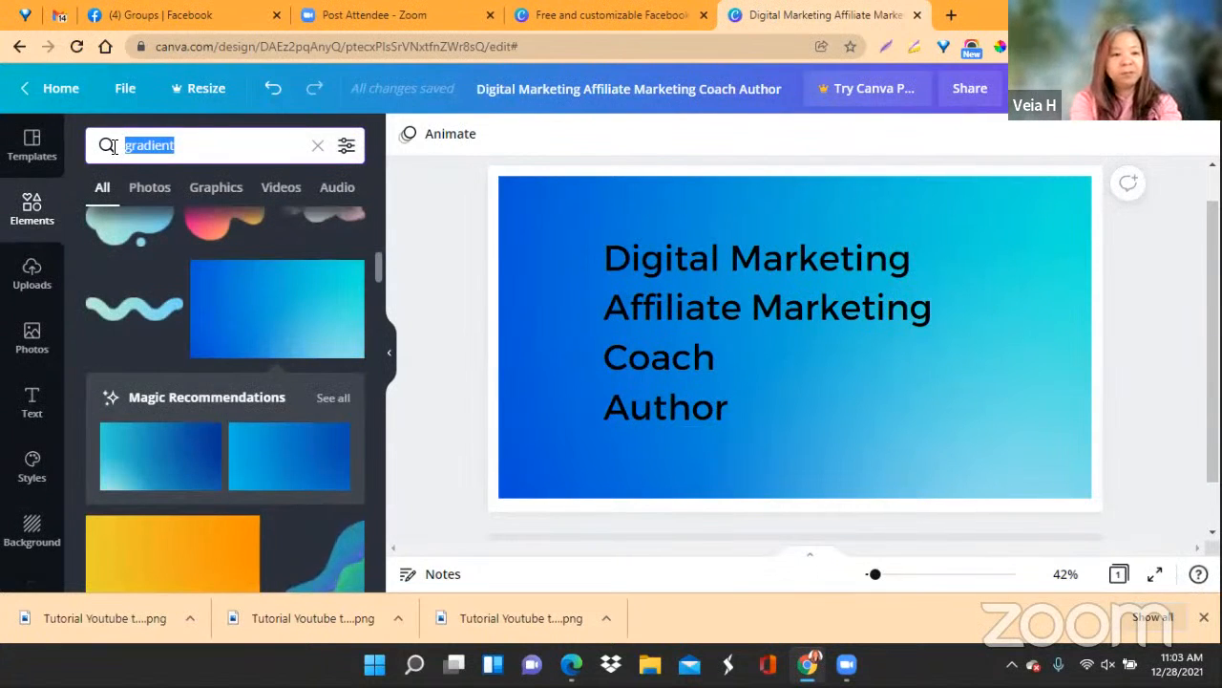
text(book)
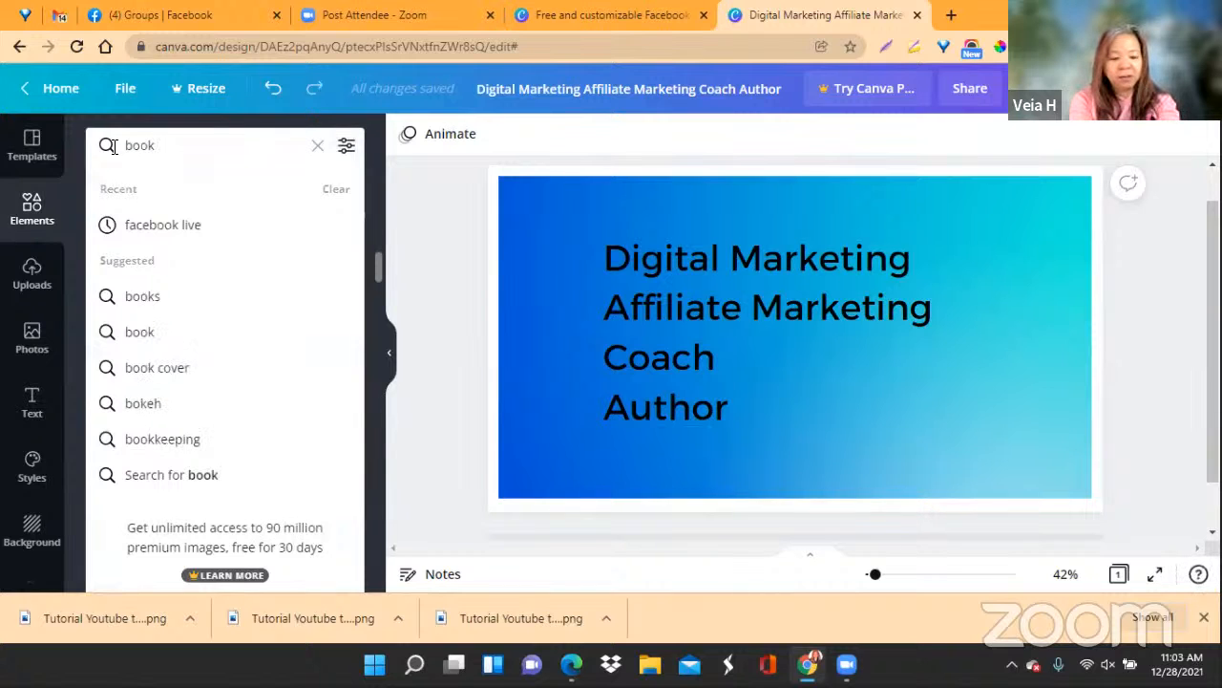
text( mockup)
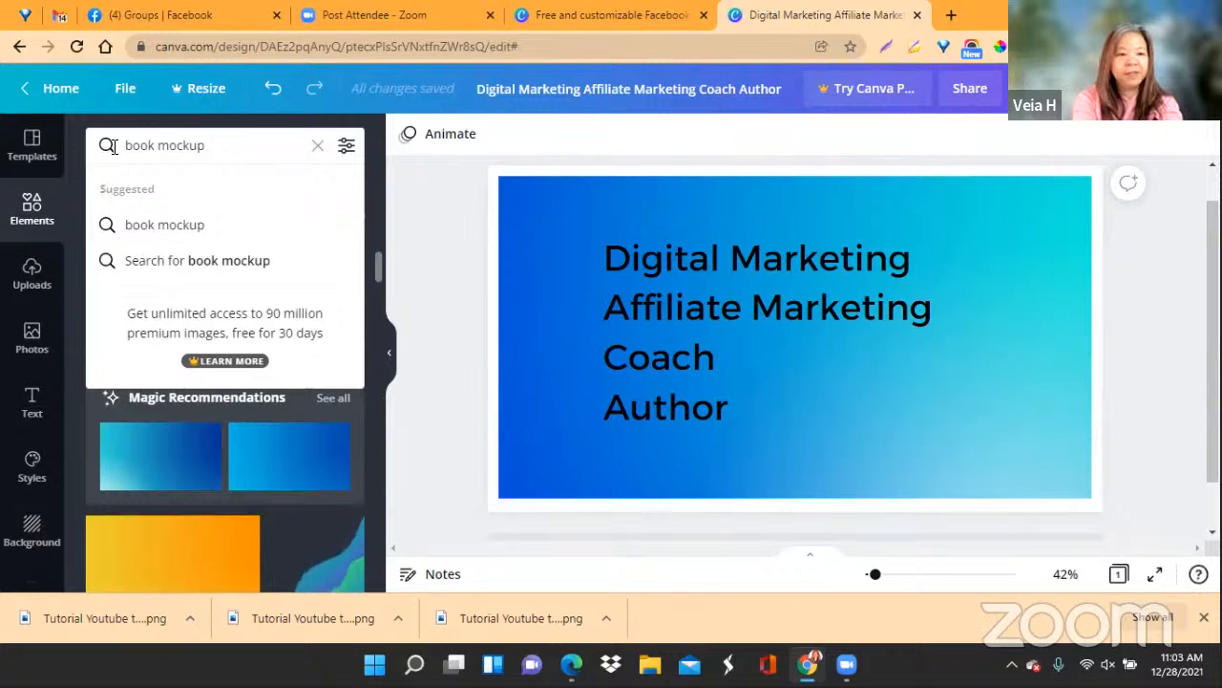
key(Return)
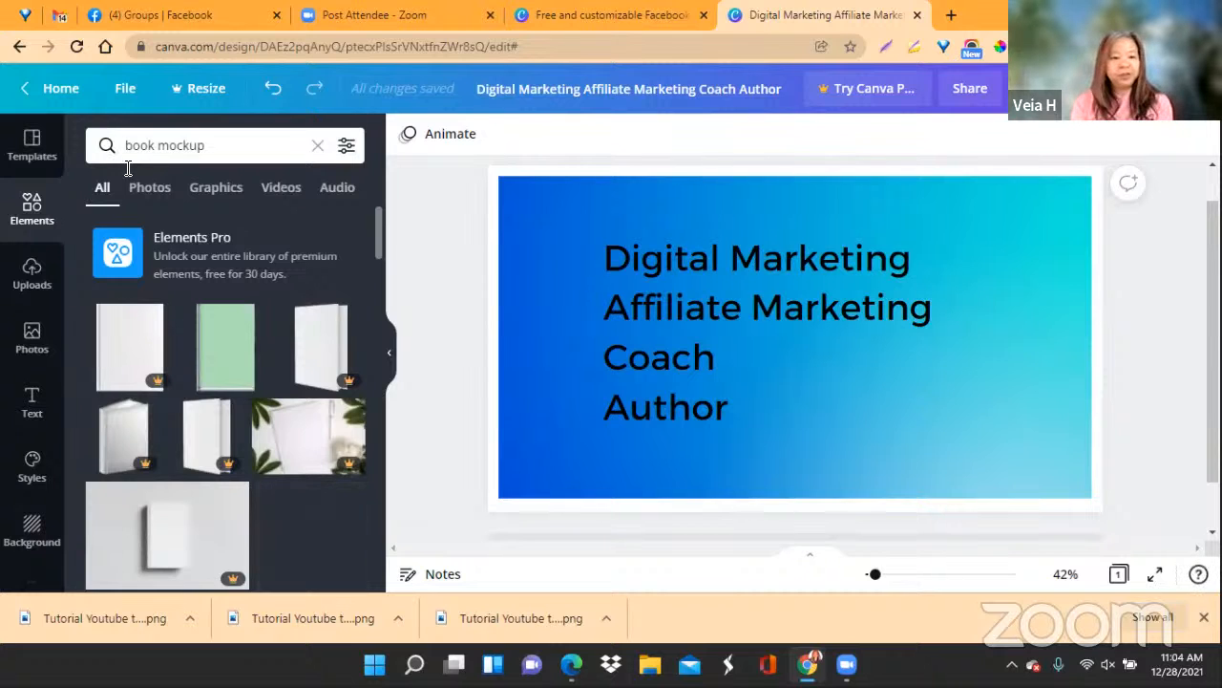
Look through the book mockup results for a book graphic that suits the cover
scroll(299, 421, down, 1)
scroll(299, 422, down, 3)
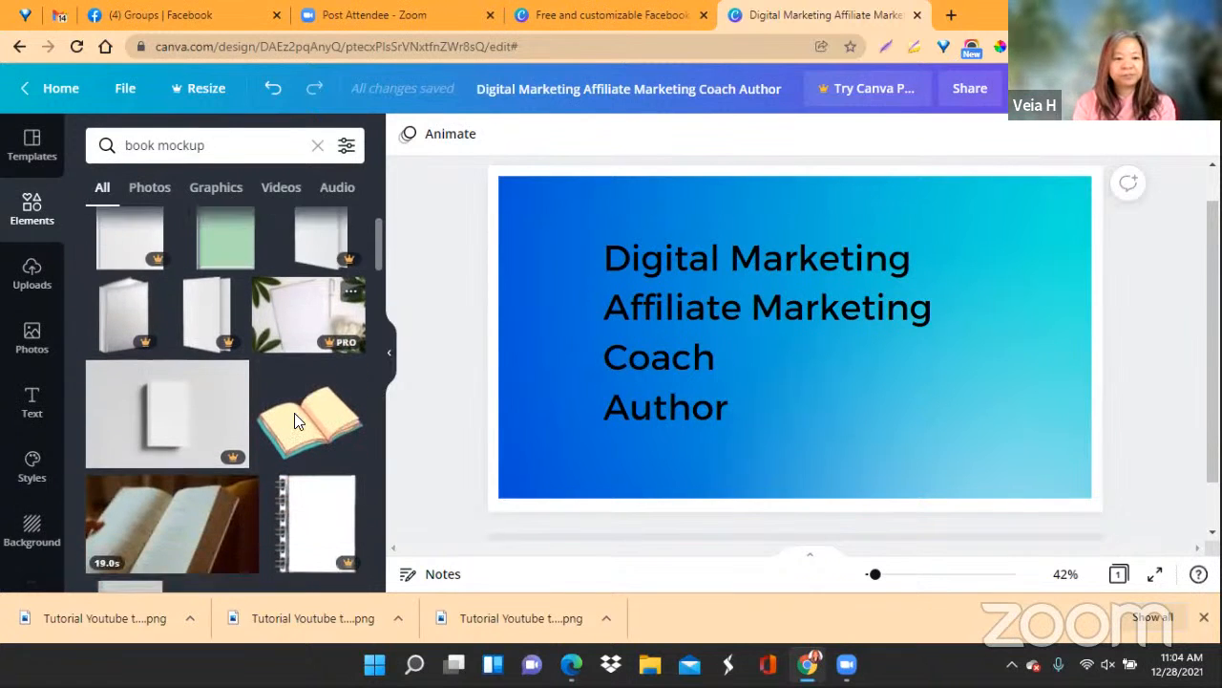
scroll(295, 421, down, 5)
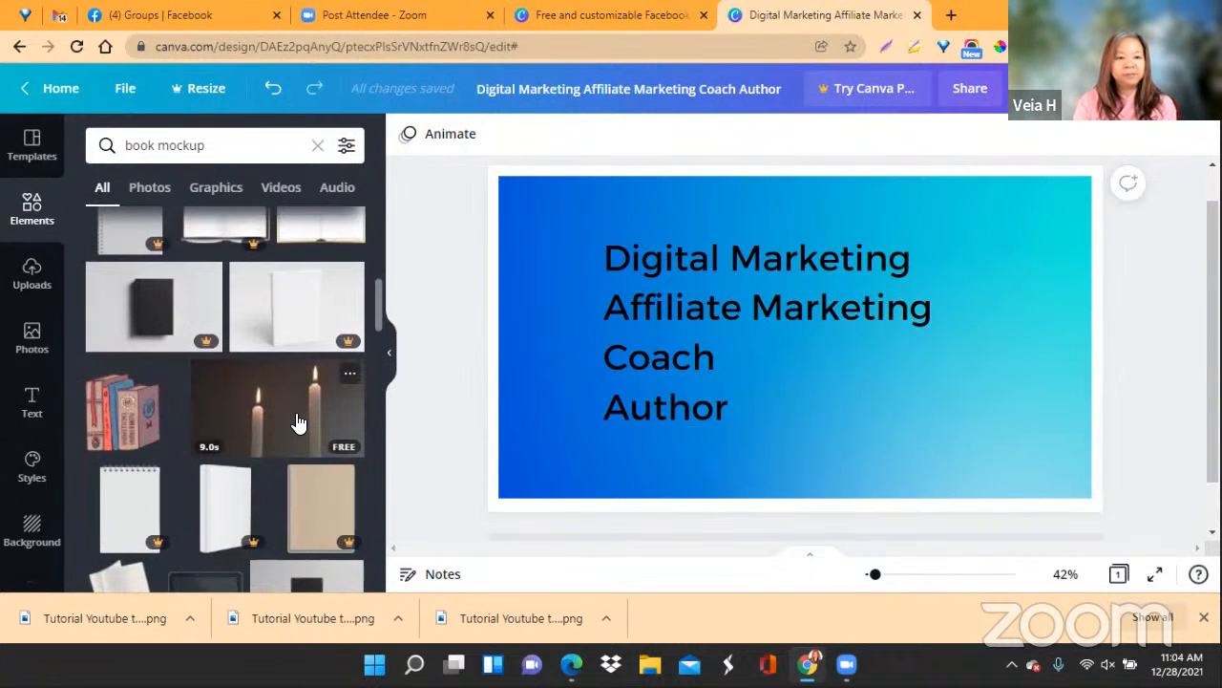
scroll(299, 421, down, 1)
scroll(299, 421, down, 3)
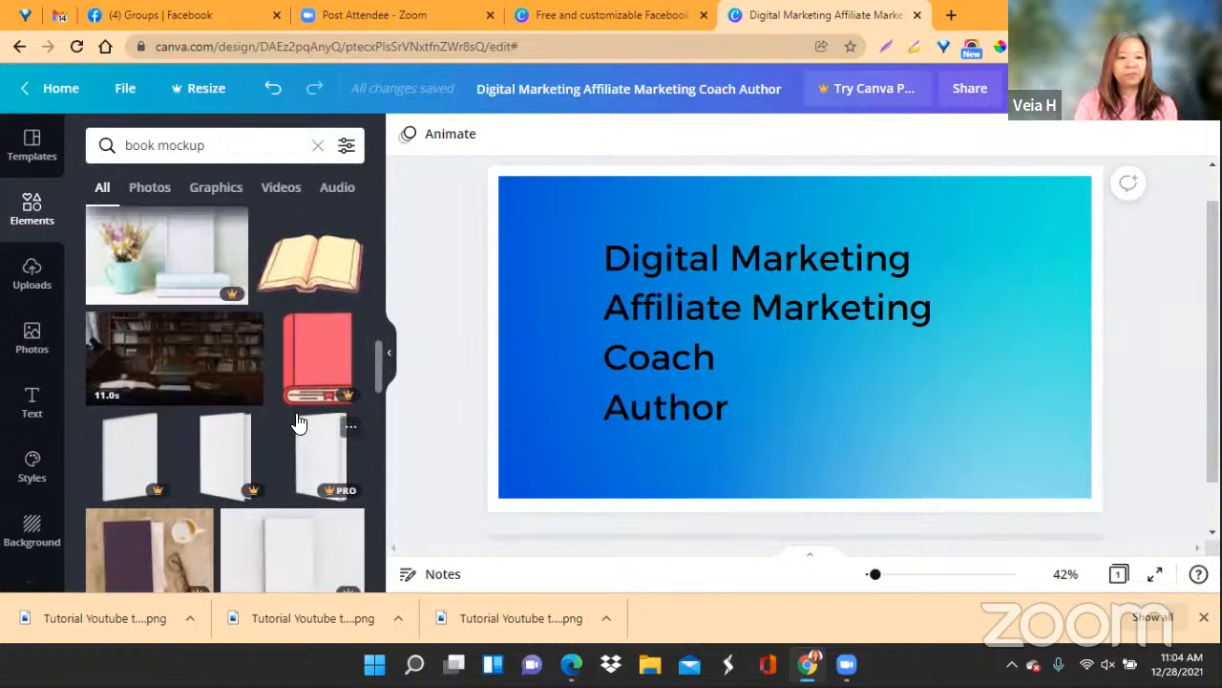
scroll(298, 422, down, 3)
scroll(299, 421, down, 5)
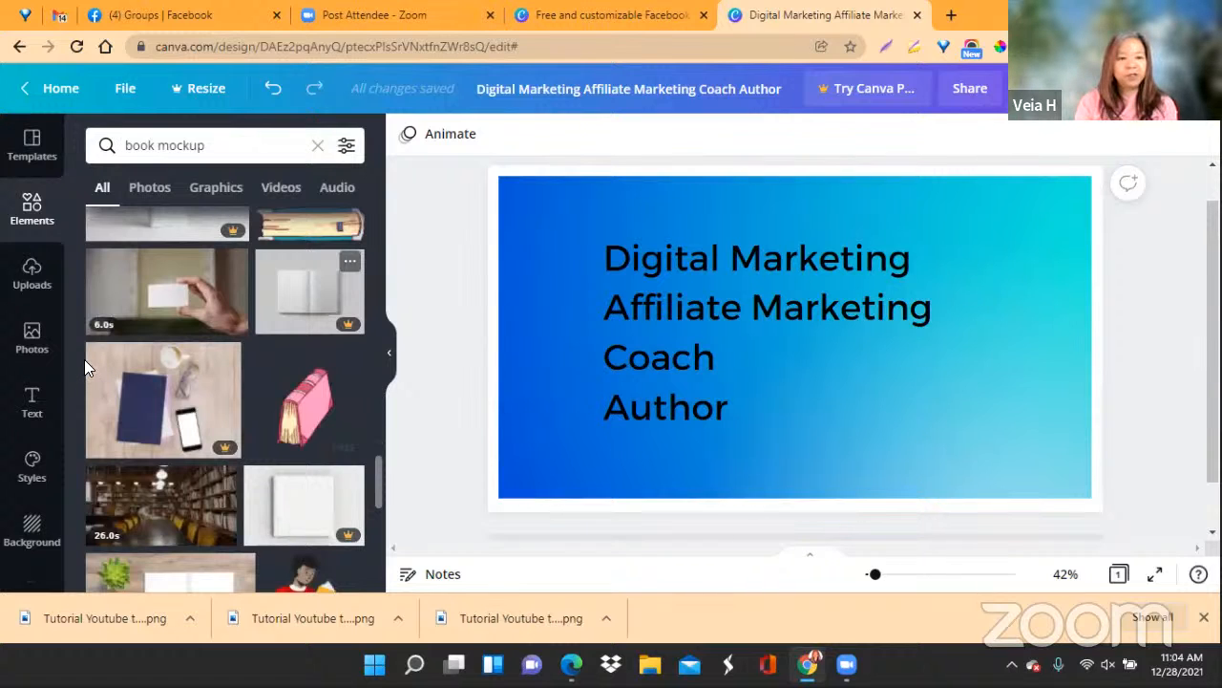
scroll(84, 359, down, 1)
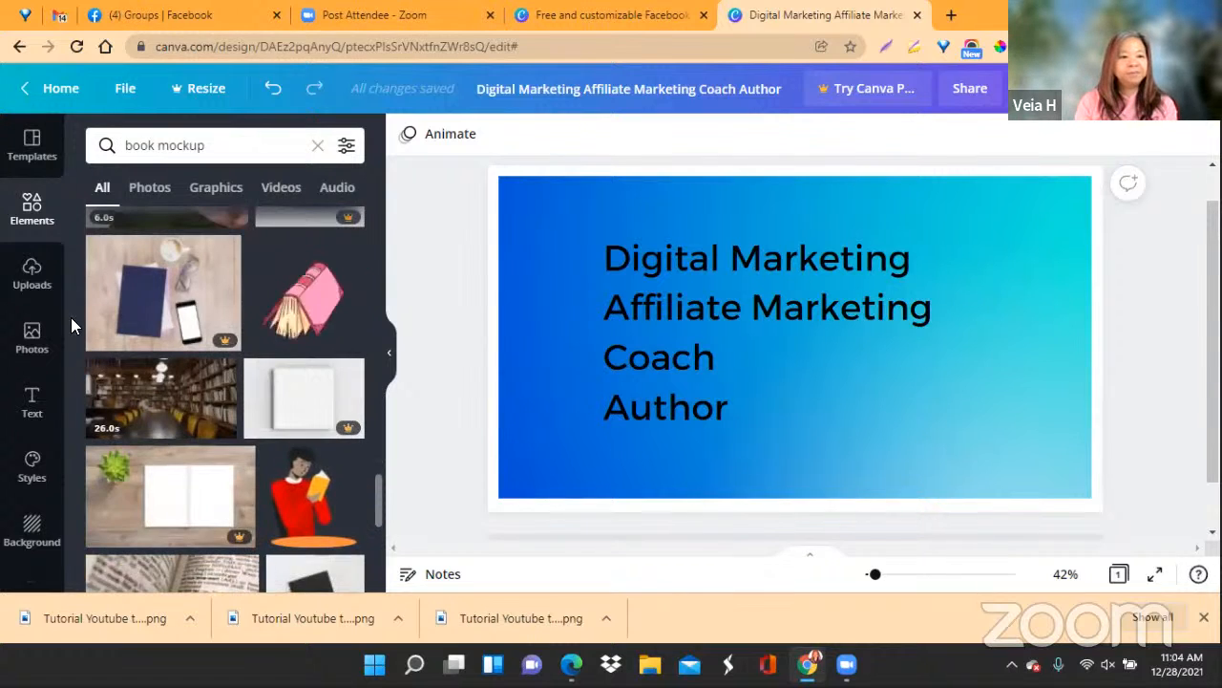
scroll(65, 390, down, 1)
drag(65, 390, 80, 447)
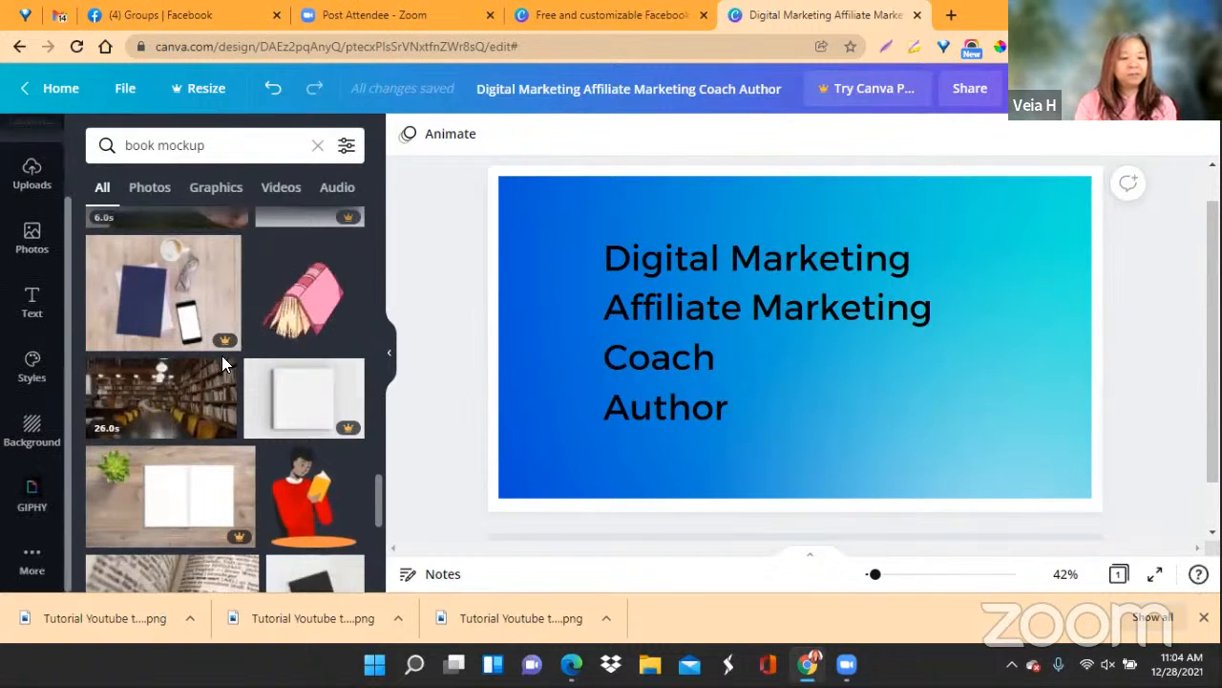
scroll(212, 363, down, 2)
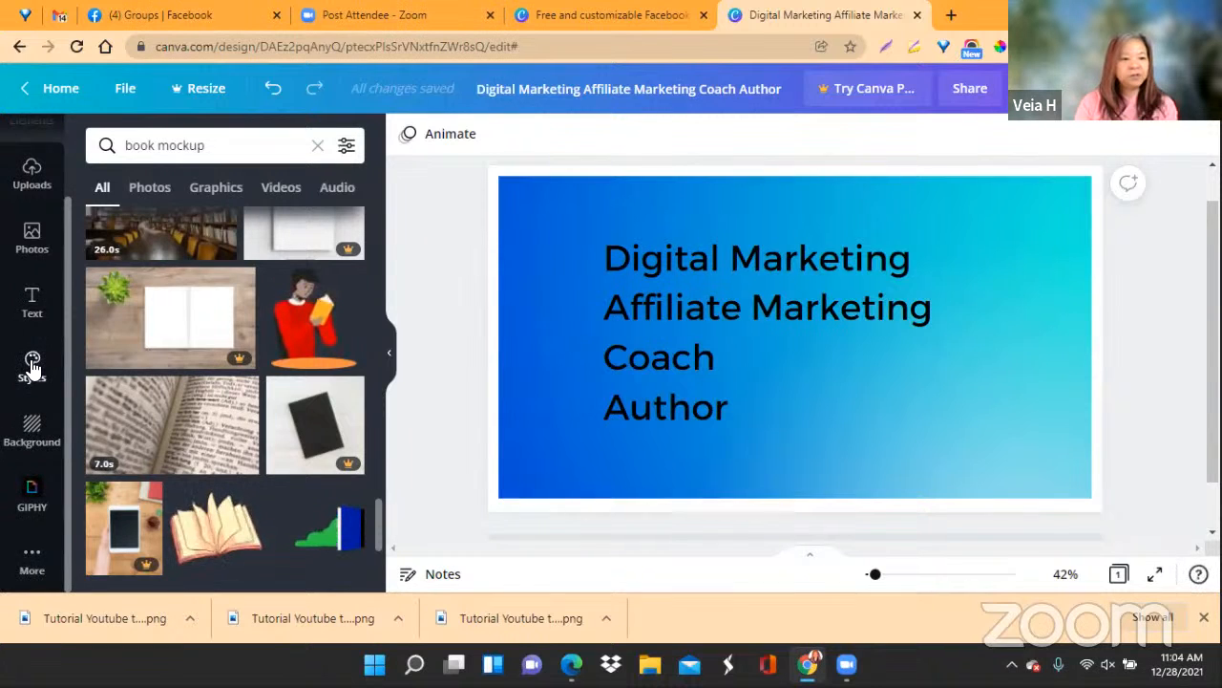
Browse the additional Canva apps, including the content discovery and media import integrations
click(32, 558)
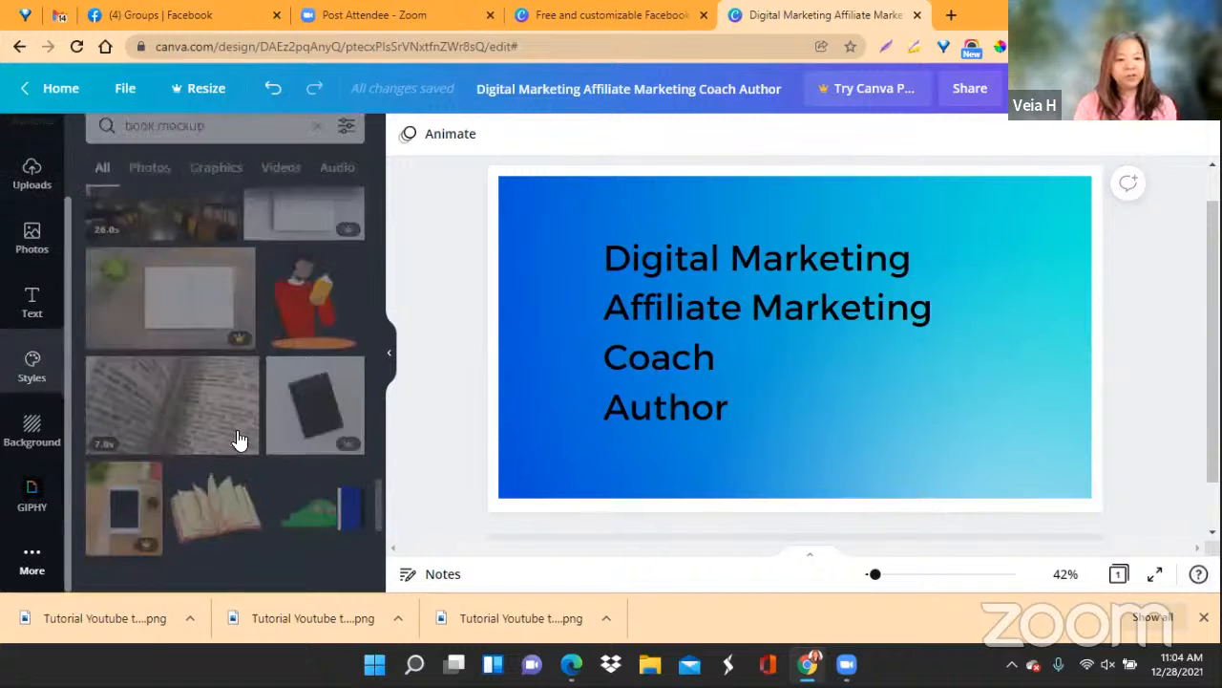
scroll(349, 340, down, 5)
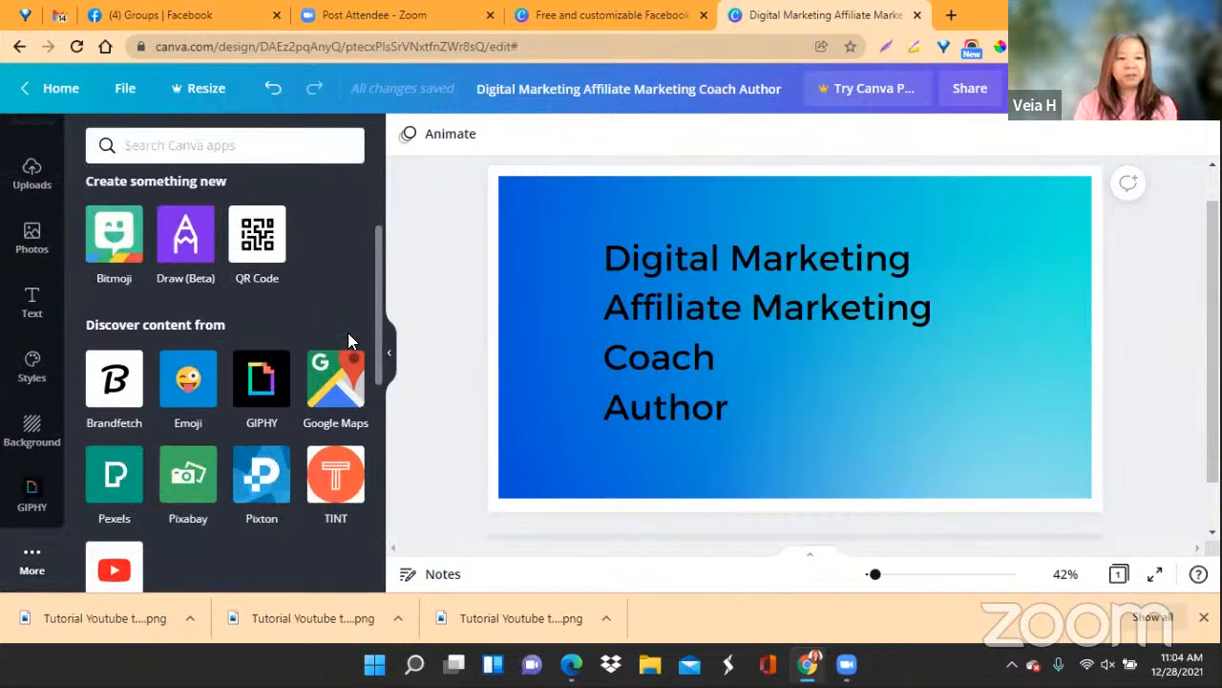
scroll(348, 340, down, 3)
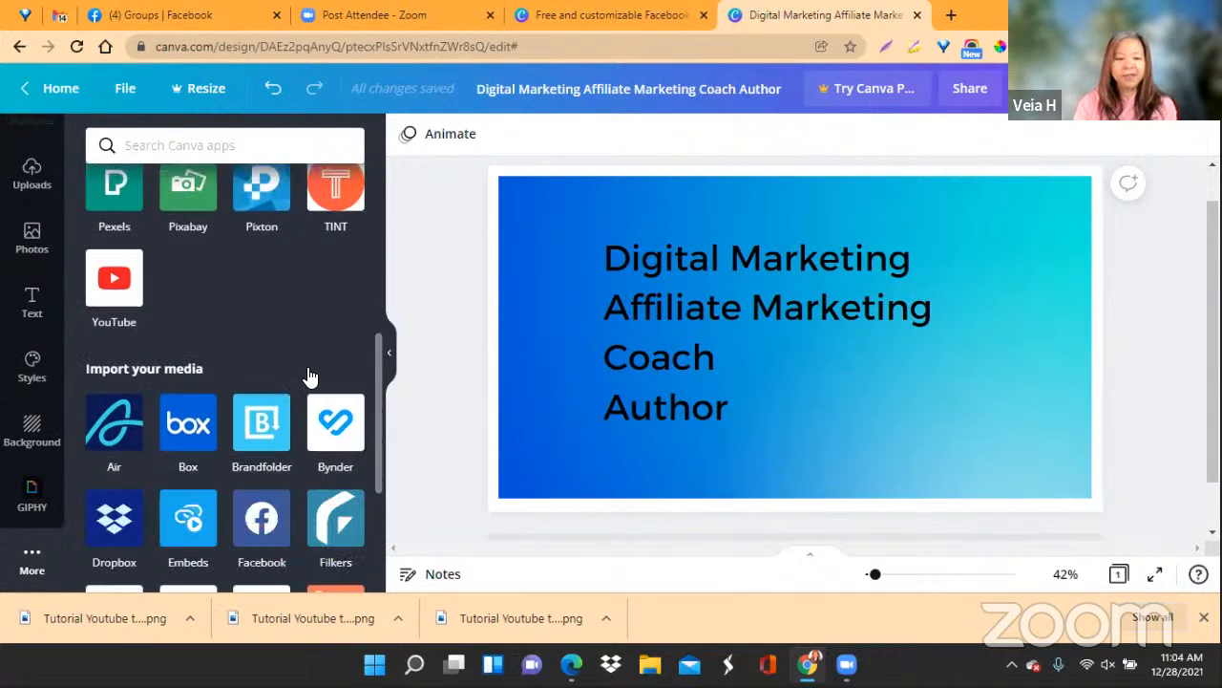
scroll(308, 375, down, 5)
scroll(308, 375, up, 5)
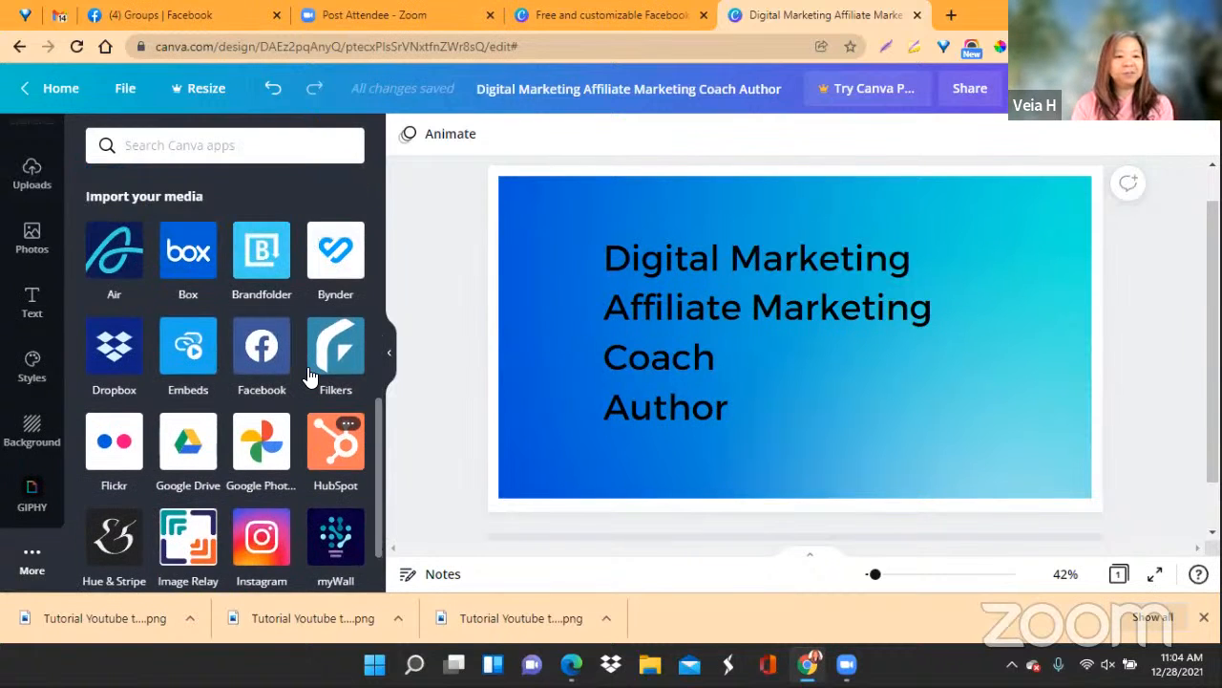
scroll(307, 374, up, 8)
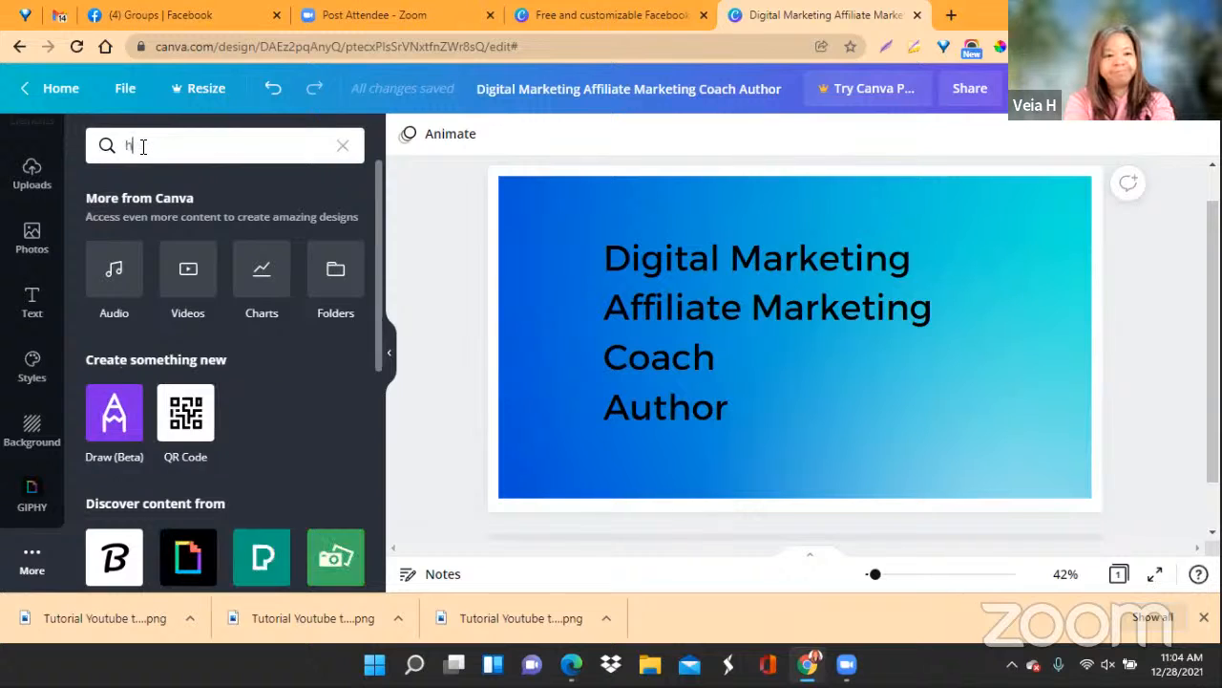
Search the Canva apps for "shadow" and clear the search term again
text(sh)
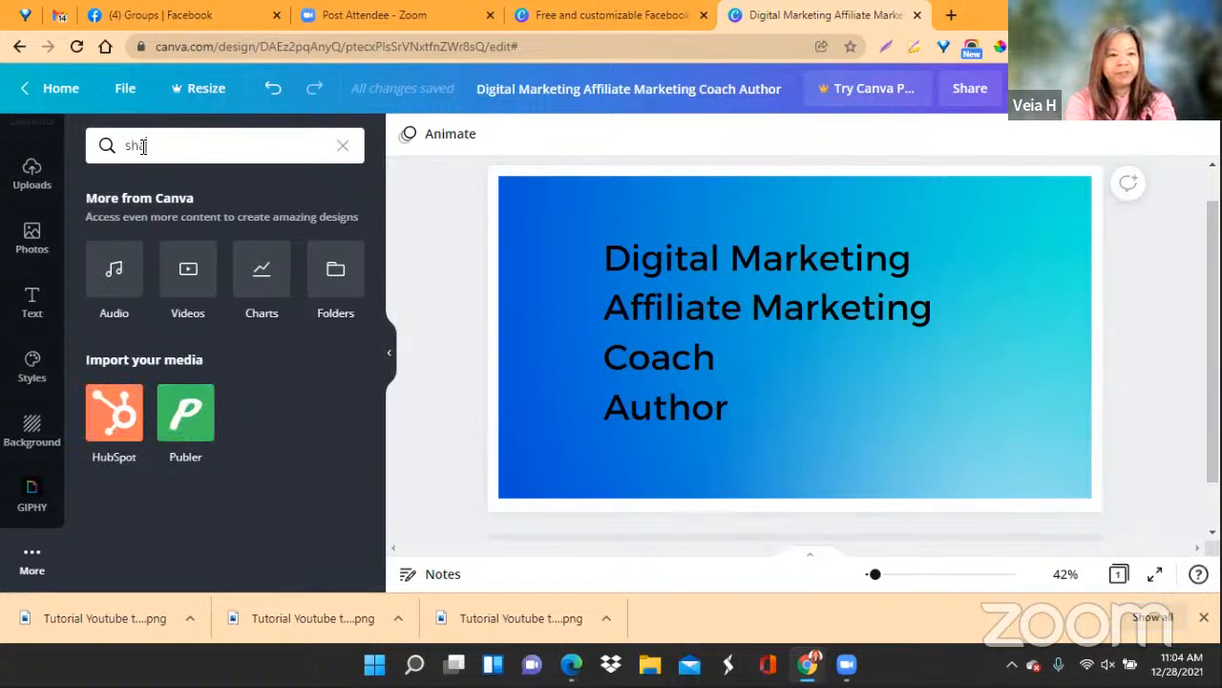
text(adow)
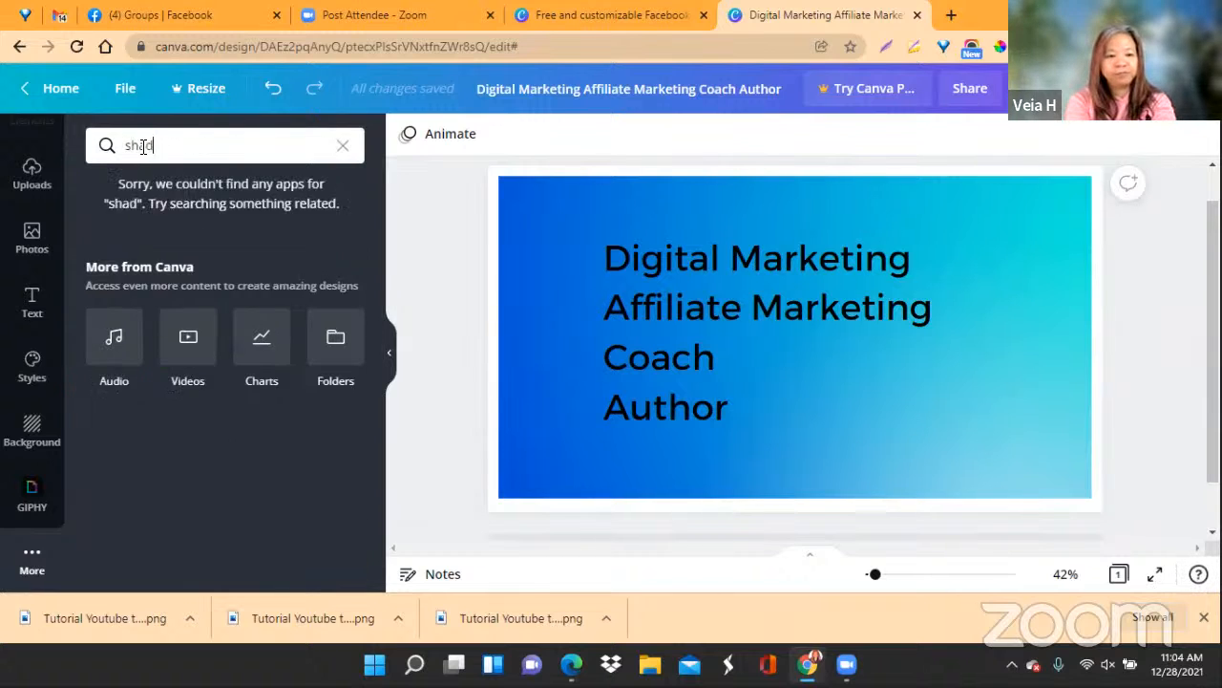
key(BackSpace)
key(BackSpace)
key(BackSpace)
key(BackSpace)
key(BackSpace)
key(BackSpace)
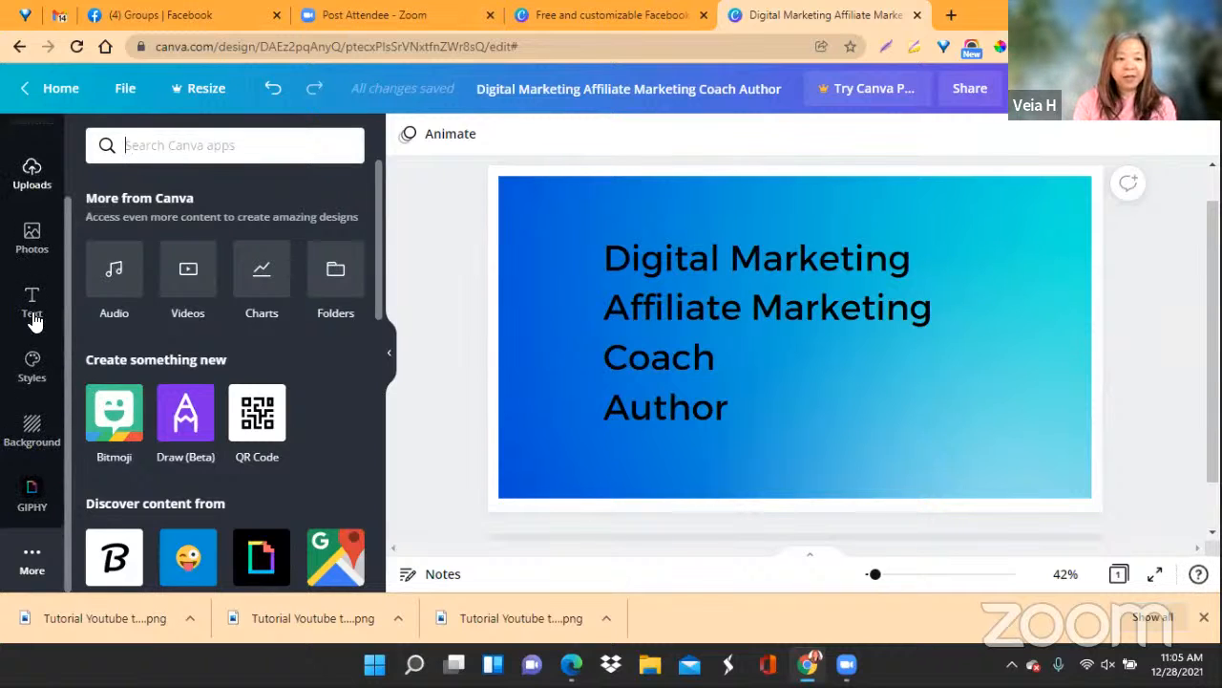
Return to the book mockup element results, look through them again and clear the search
scroll(29, 334, up, 2)
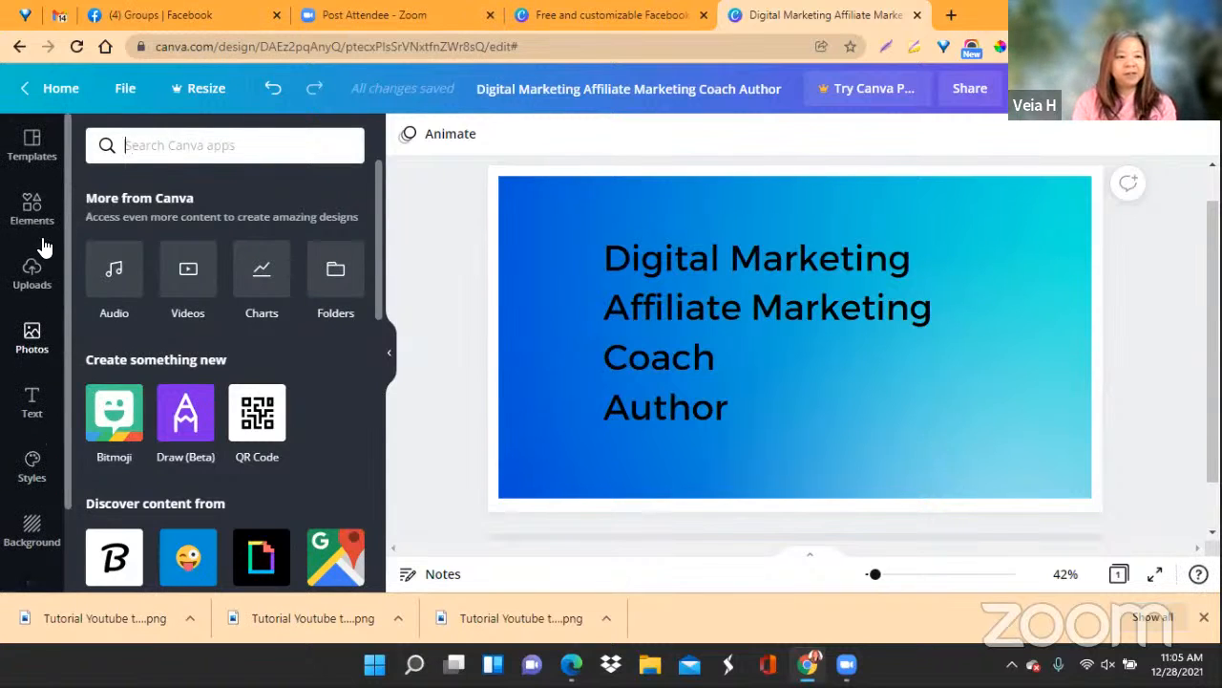
click(31, 208)
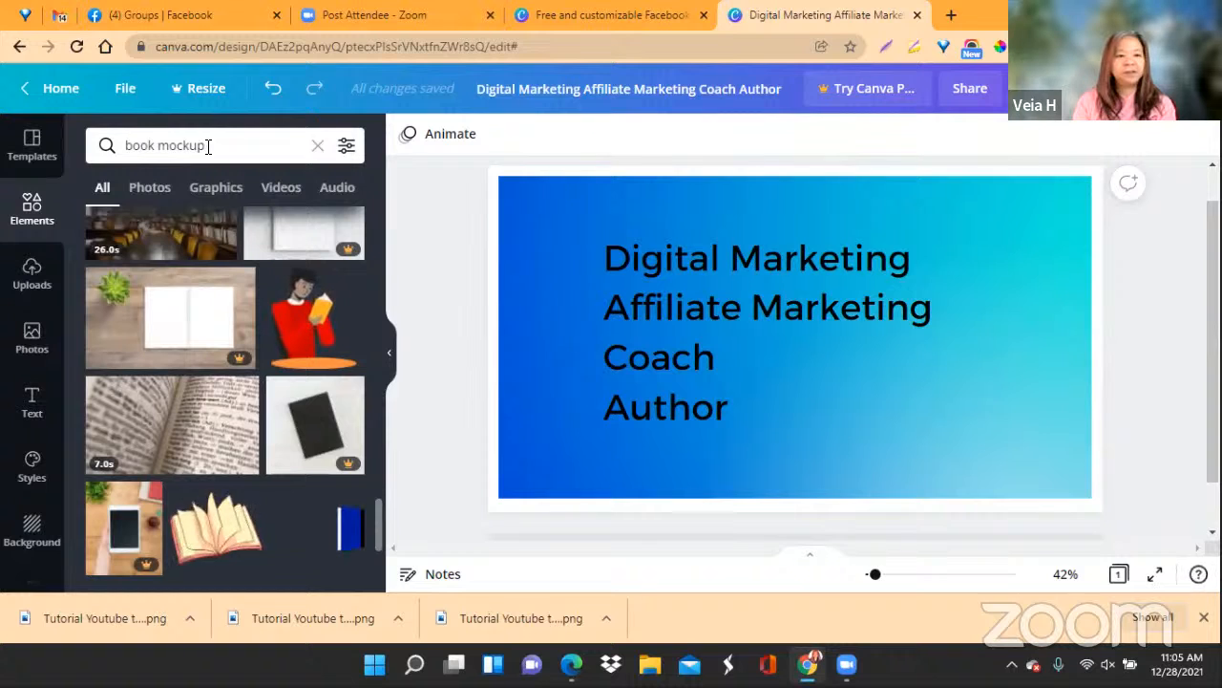
scroll(188, 365, down, 5)
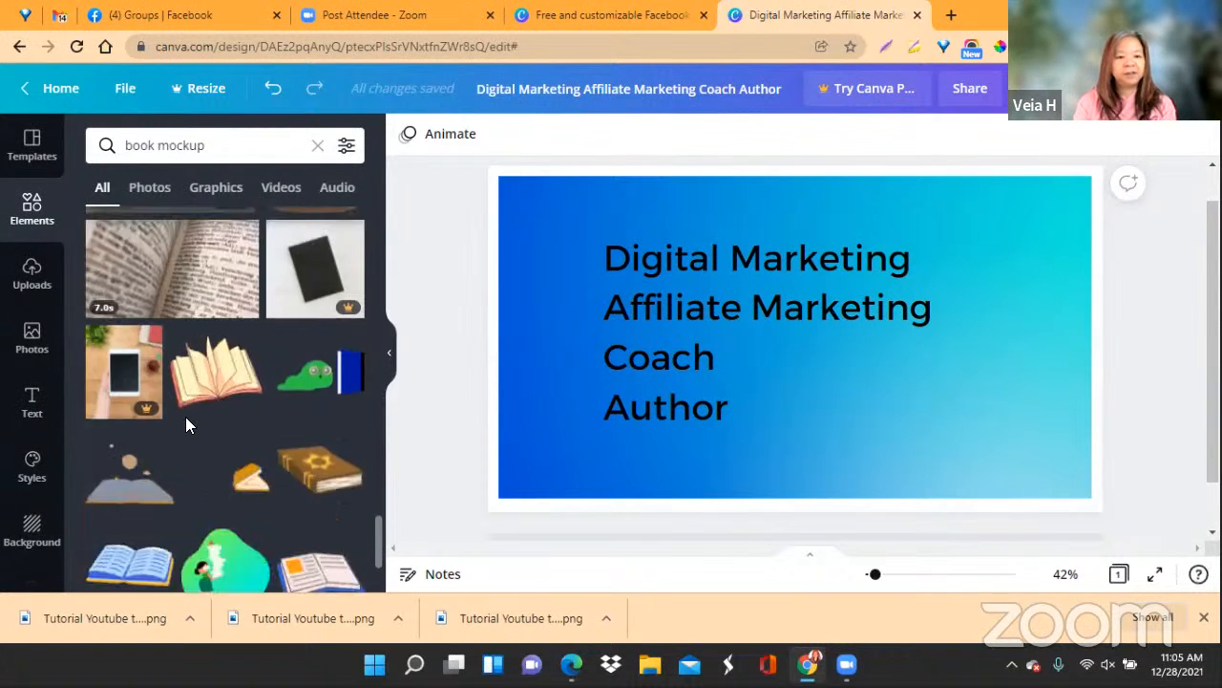
scroll(196, 305, up, 10)
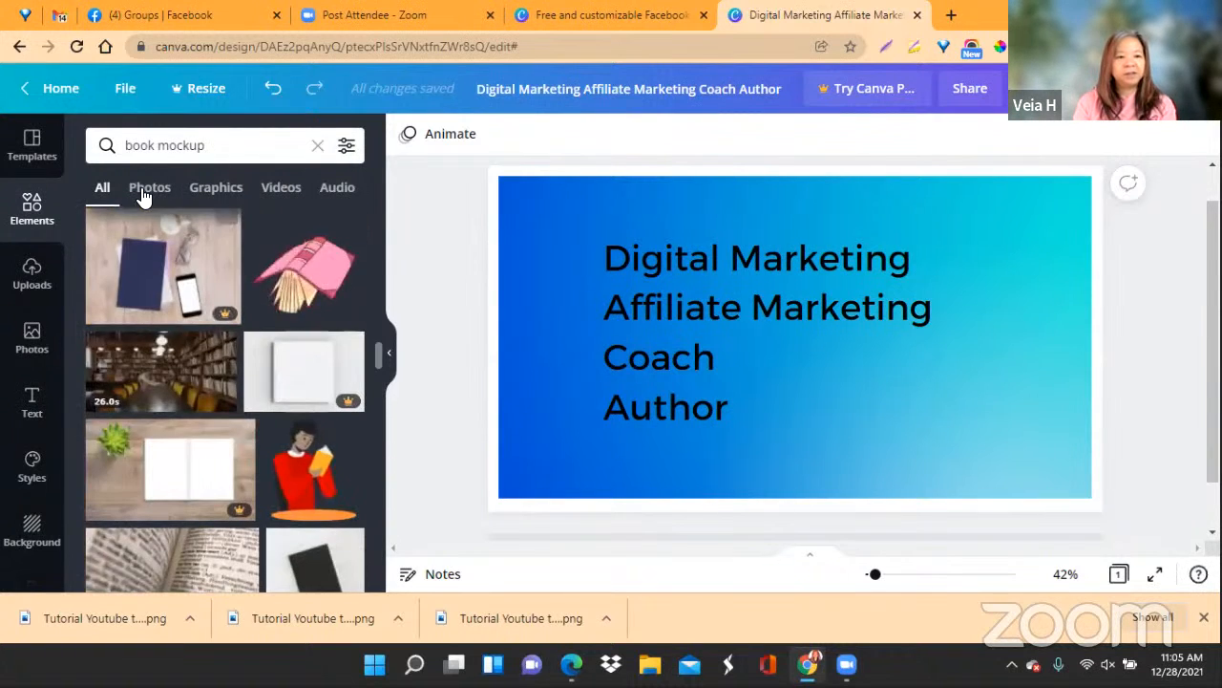
click(319, 148)
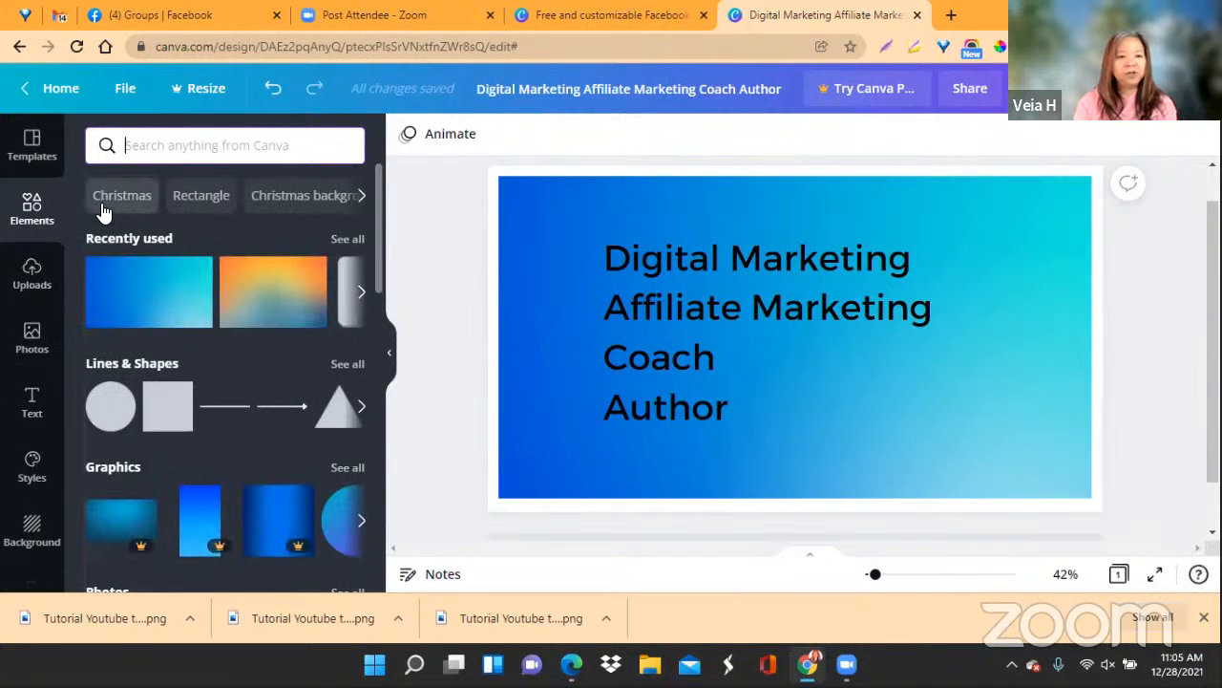
Open the suggested Christmas elements search and look through all of its results
click(115, 204)
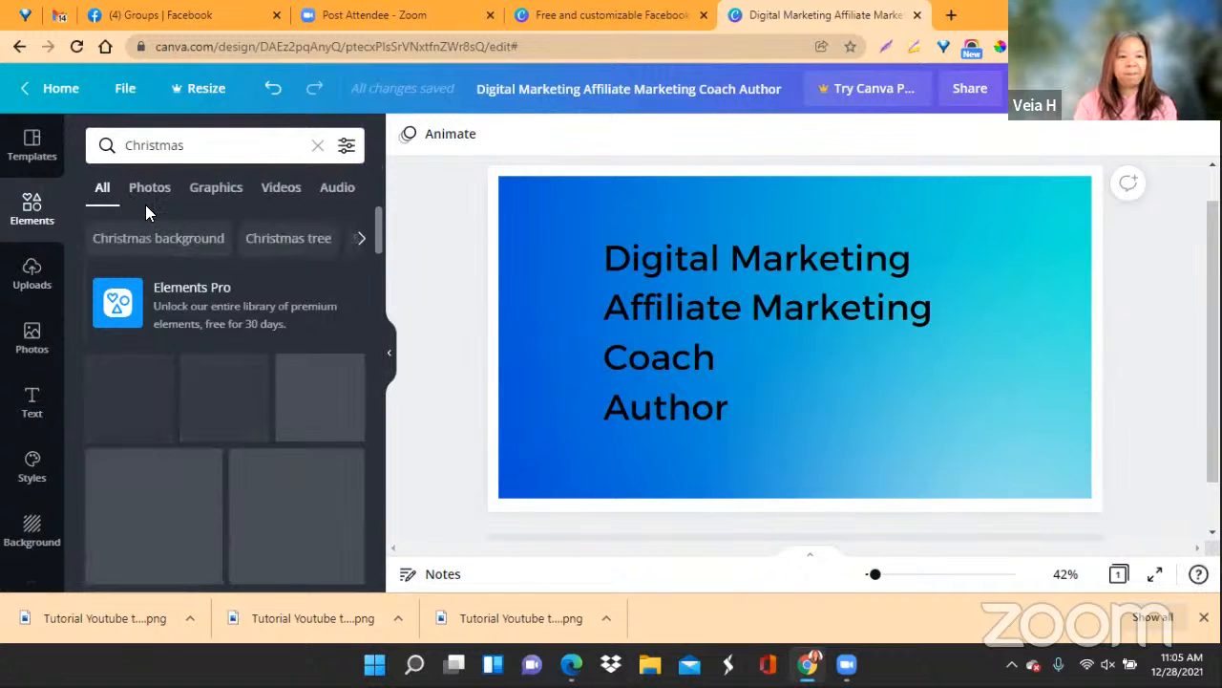
scroll(246, 514, down, 1)
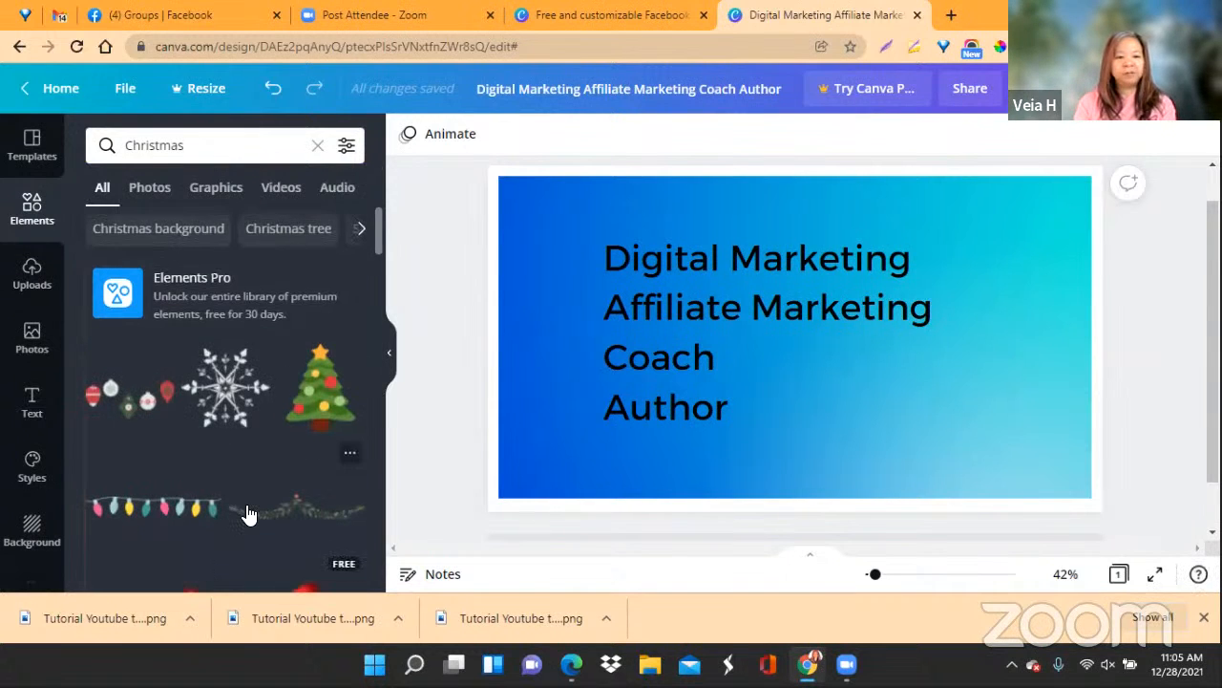
scroll(247, 514, down, 3)
scroll(230, 418, up, 4)
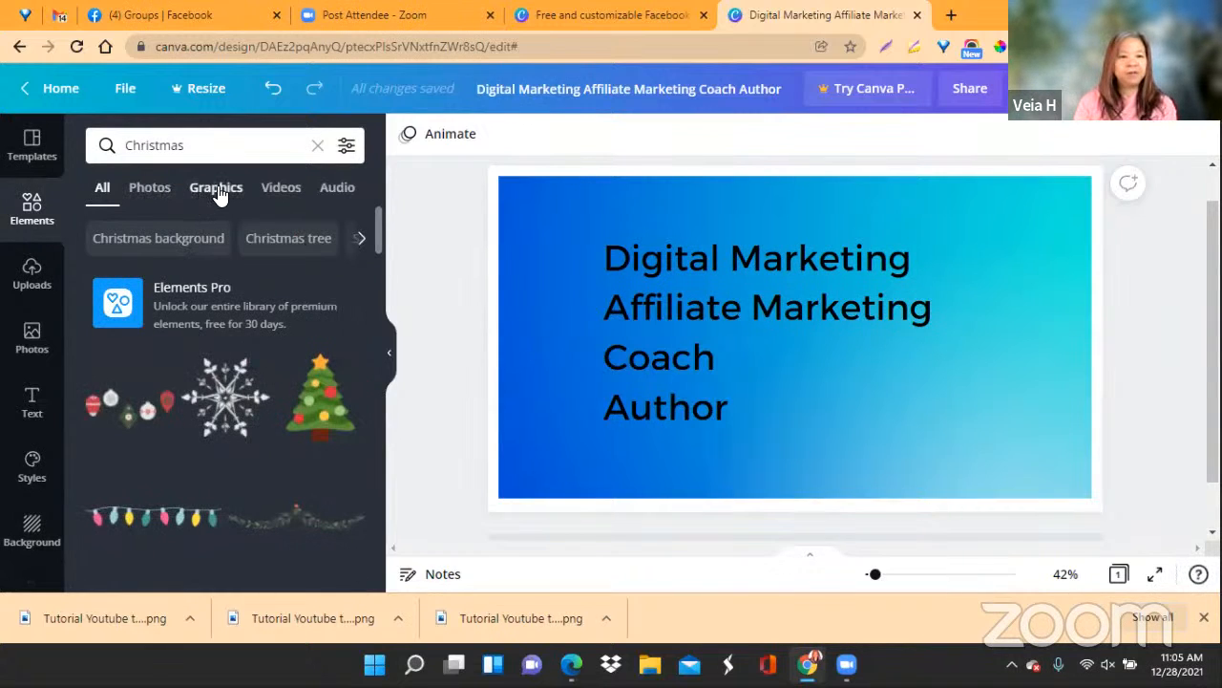
Look through the Christmas results by category: graphics, videos and the list of audio tracks
click(217, 191)
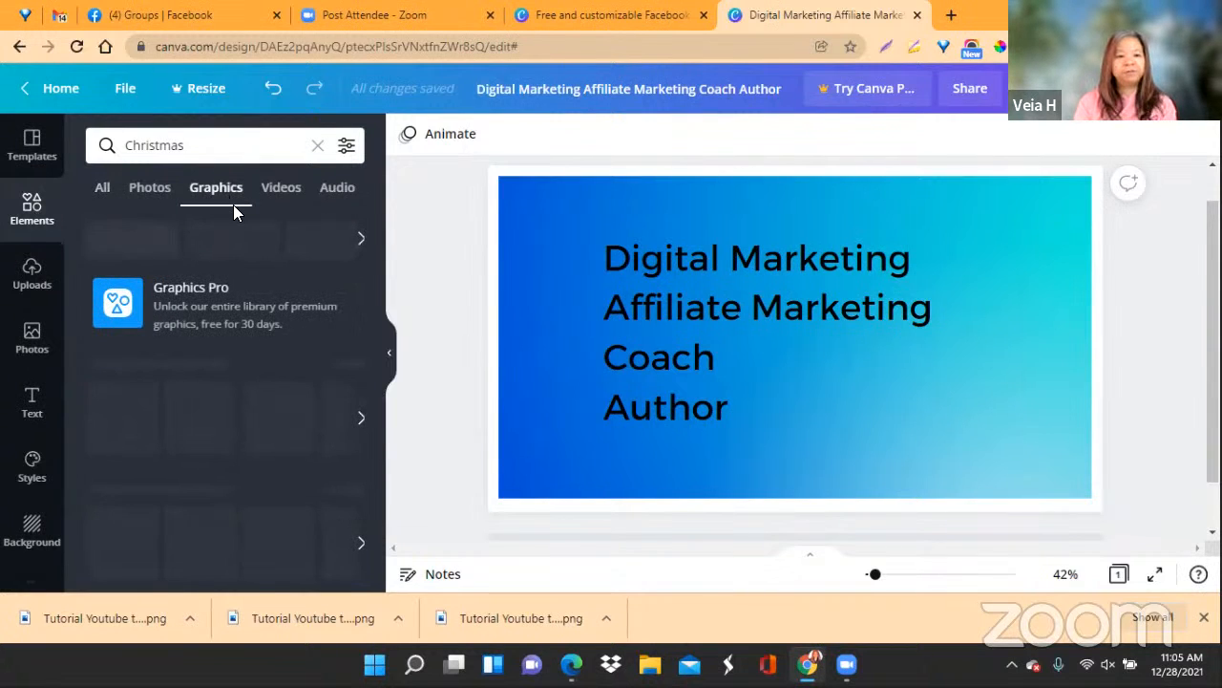
scroll(308, 437, down, 5)
click(281, 187)
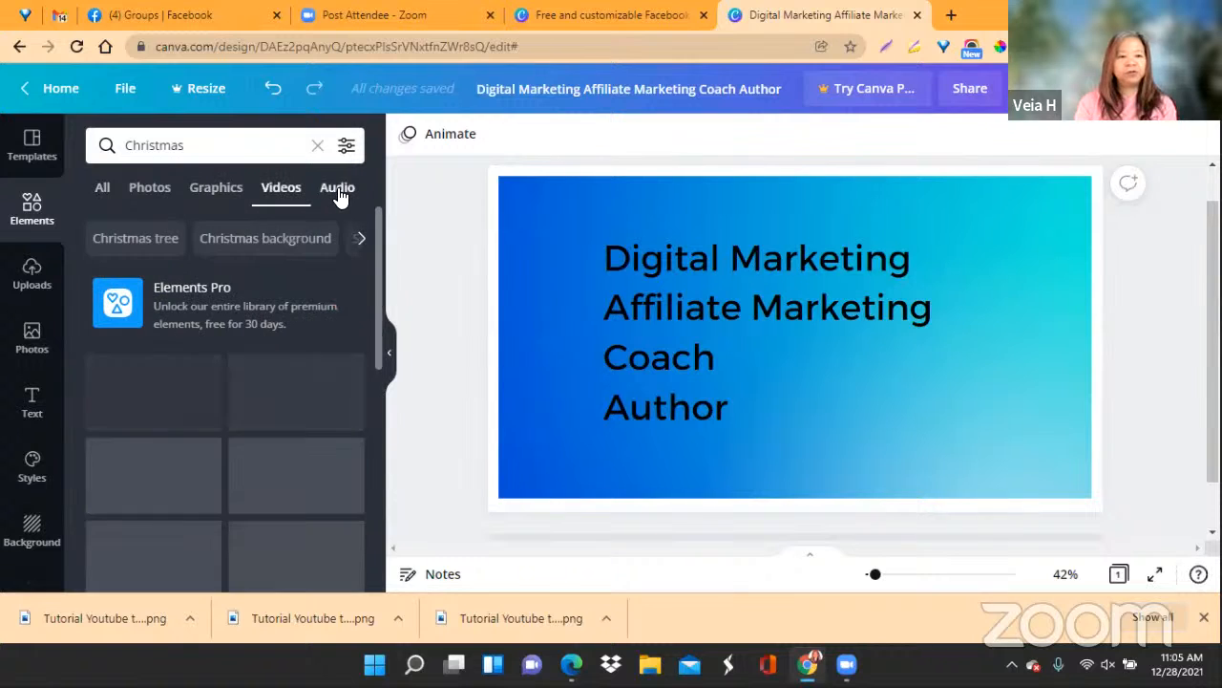
click(339, 191)
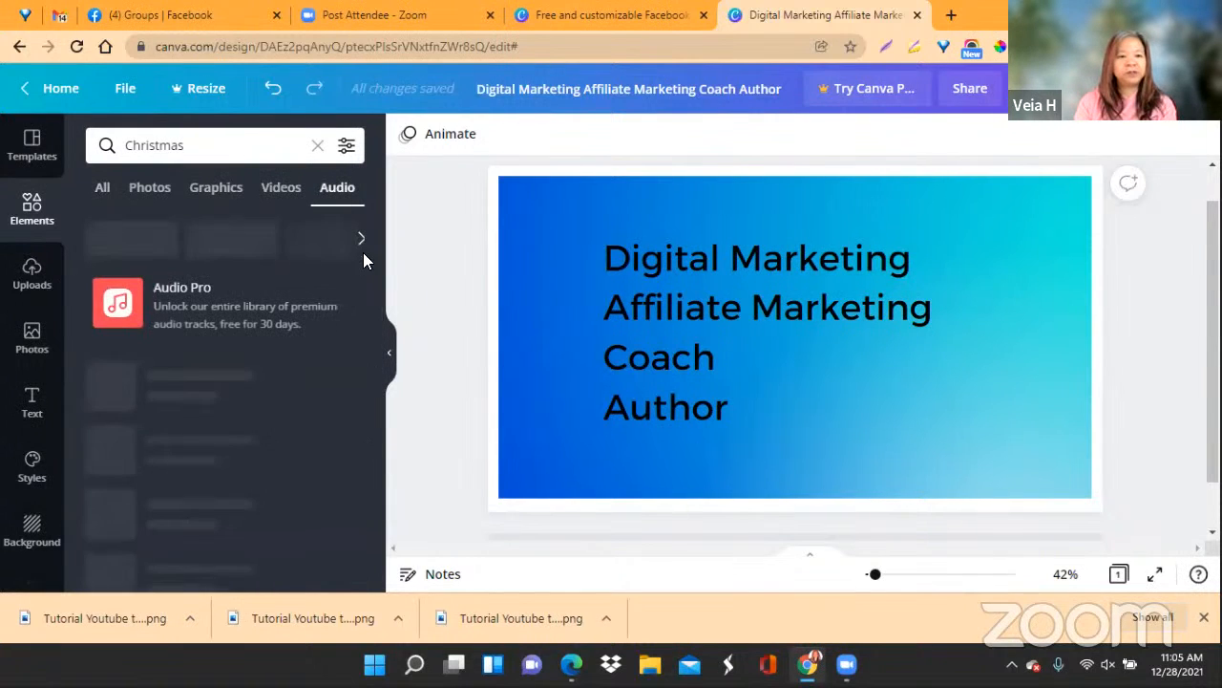
click(362, 239)
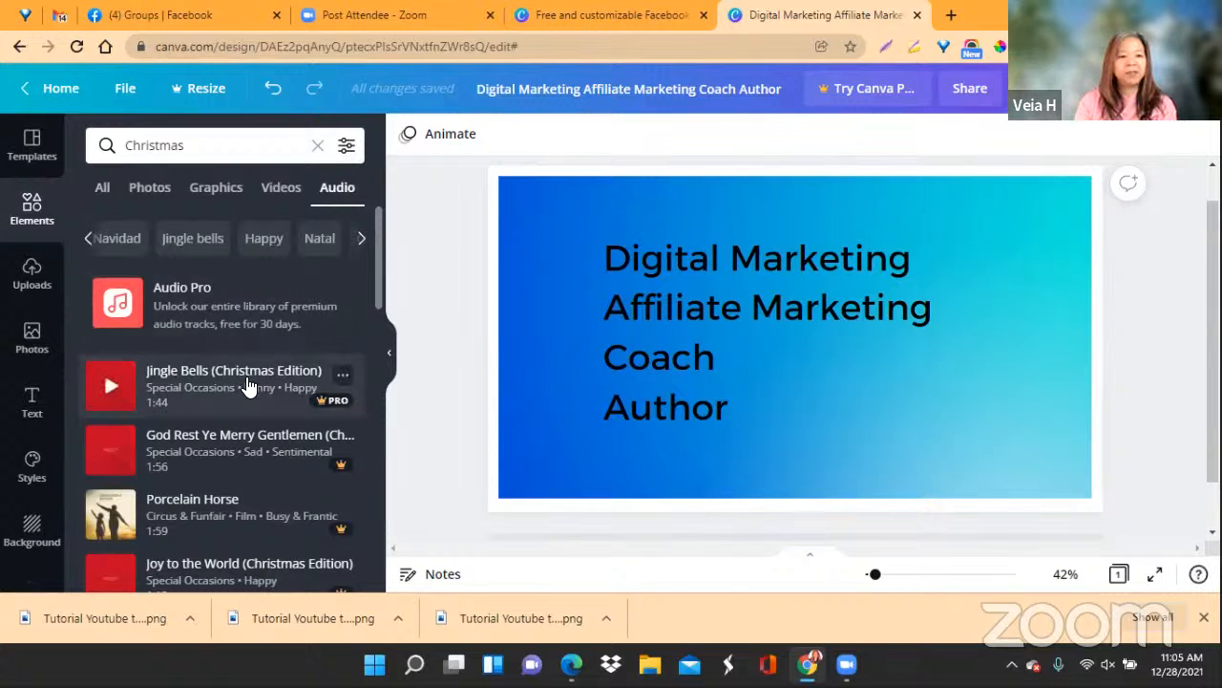
scroll(246, 385, down, 7)
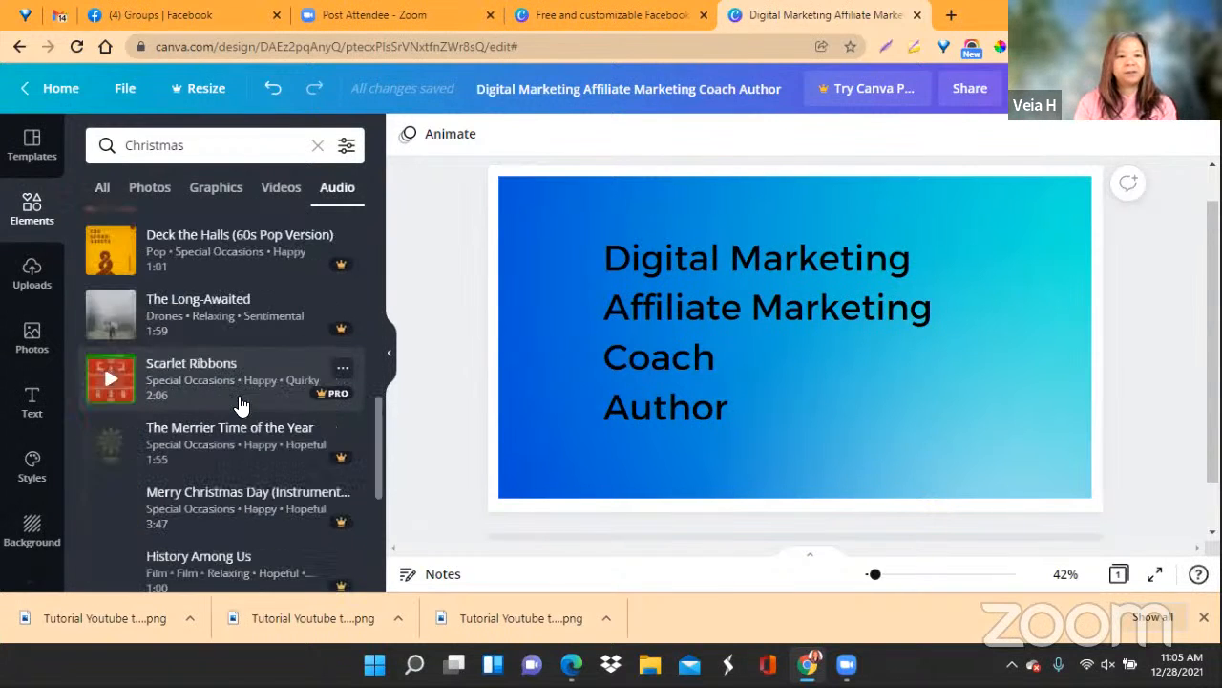
scroll(242, 406, down, 2)
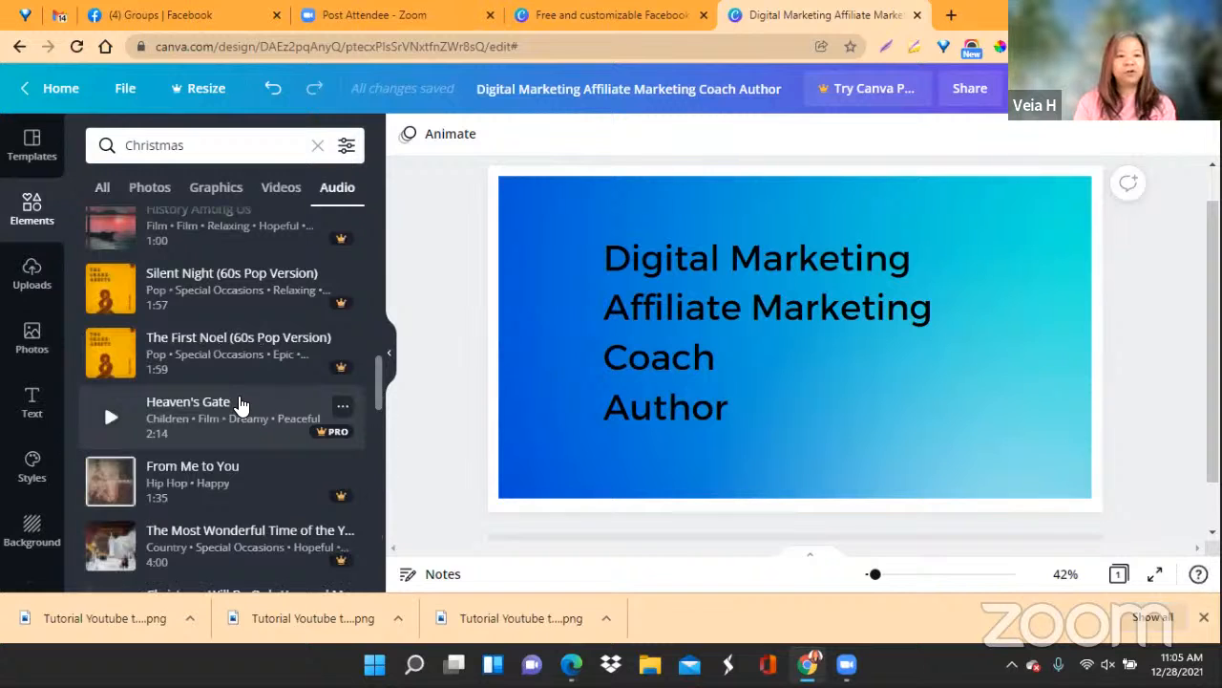
Clear the Christmas audio search and open the full collection of Frames elements
scroll(241, 401, down, 4)
scroll(243, 394, up, 10)
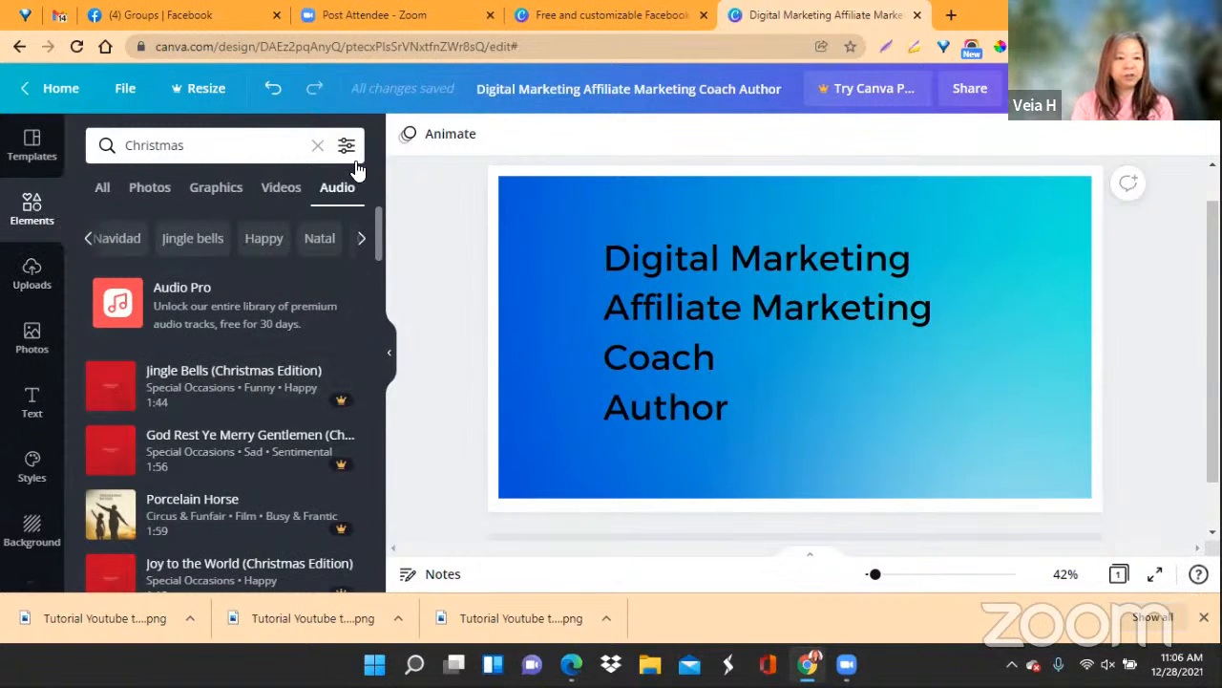
click(318, 145)
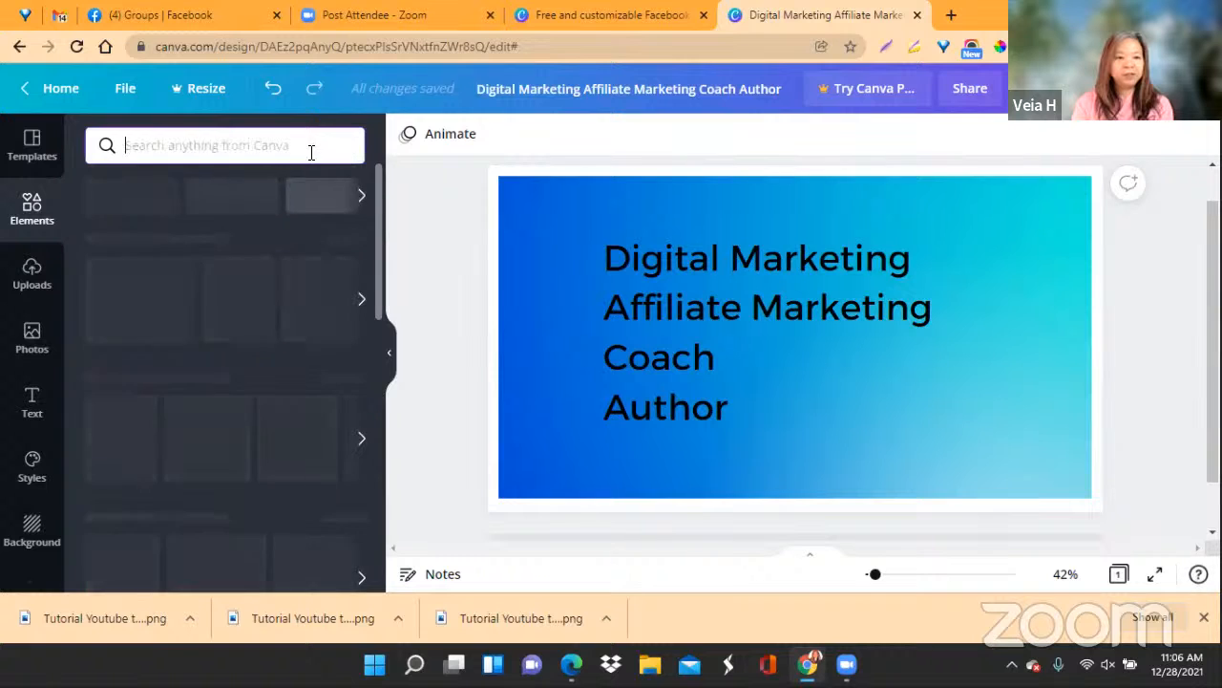
scroll(300, 315, down, 3)
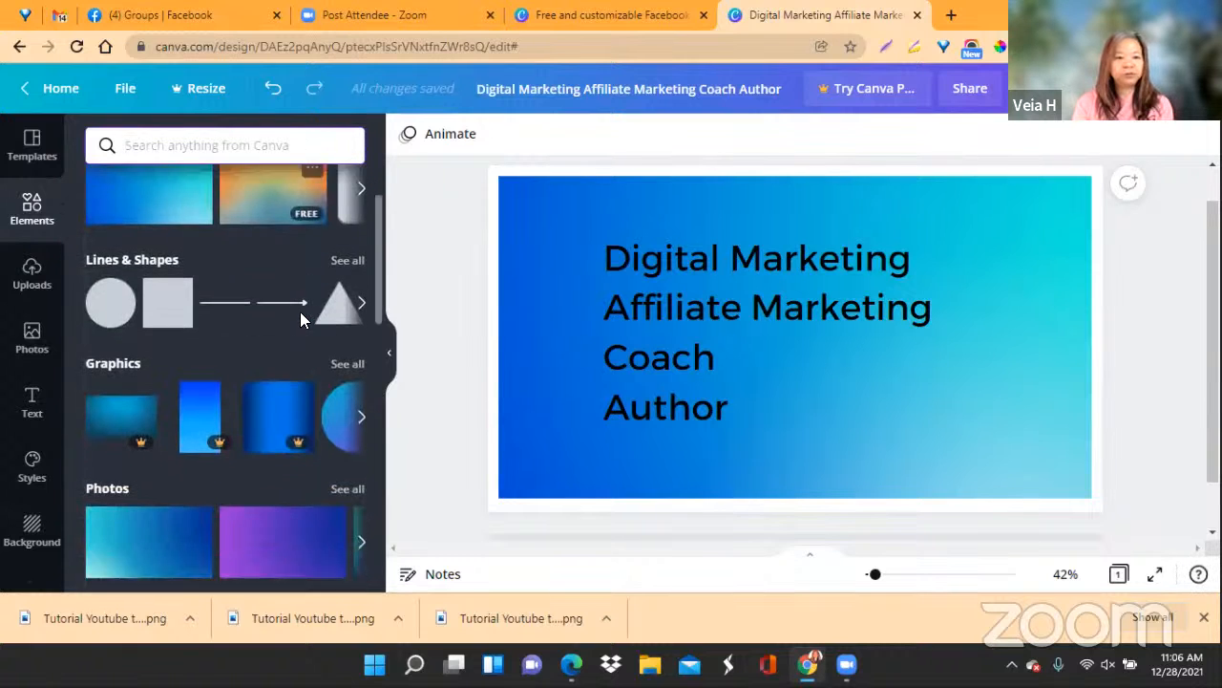
scroll(300, 315, down, 6)
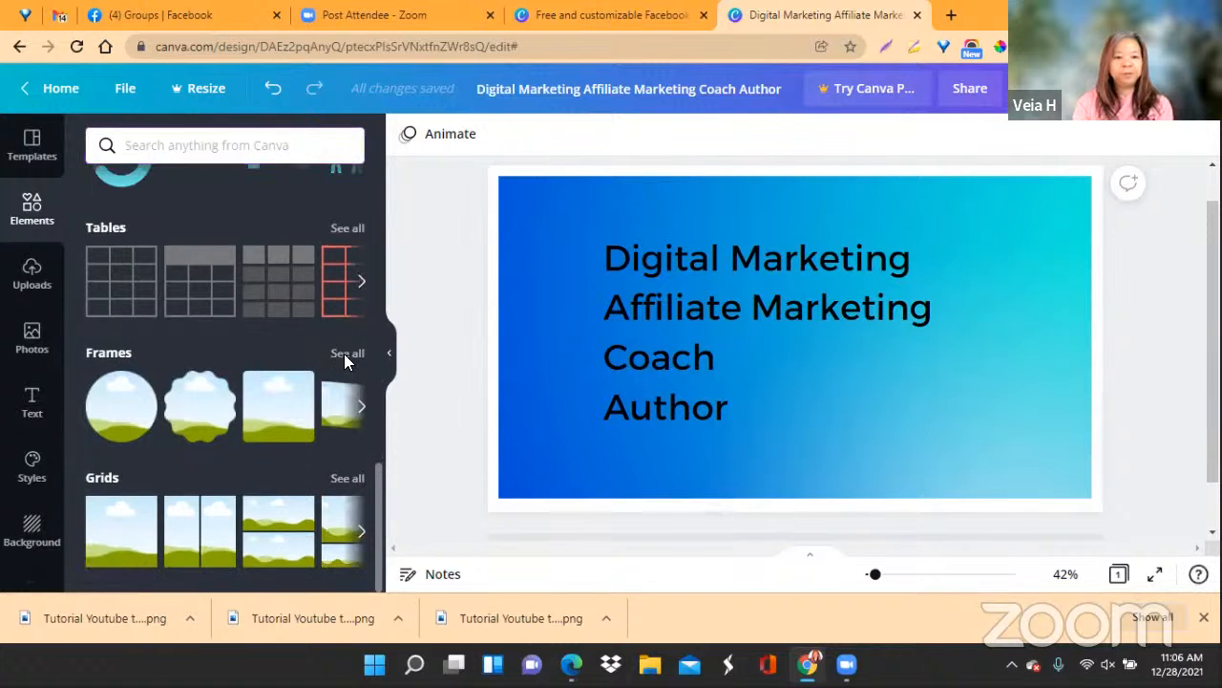
click(344, 354)
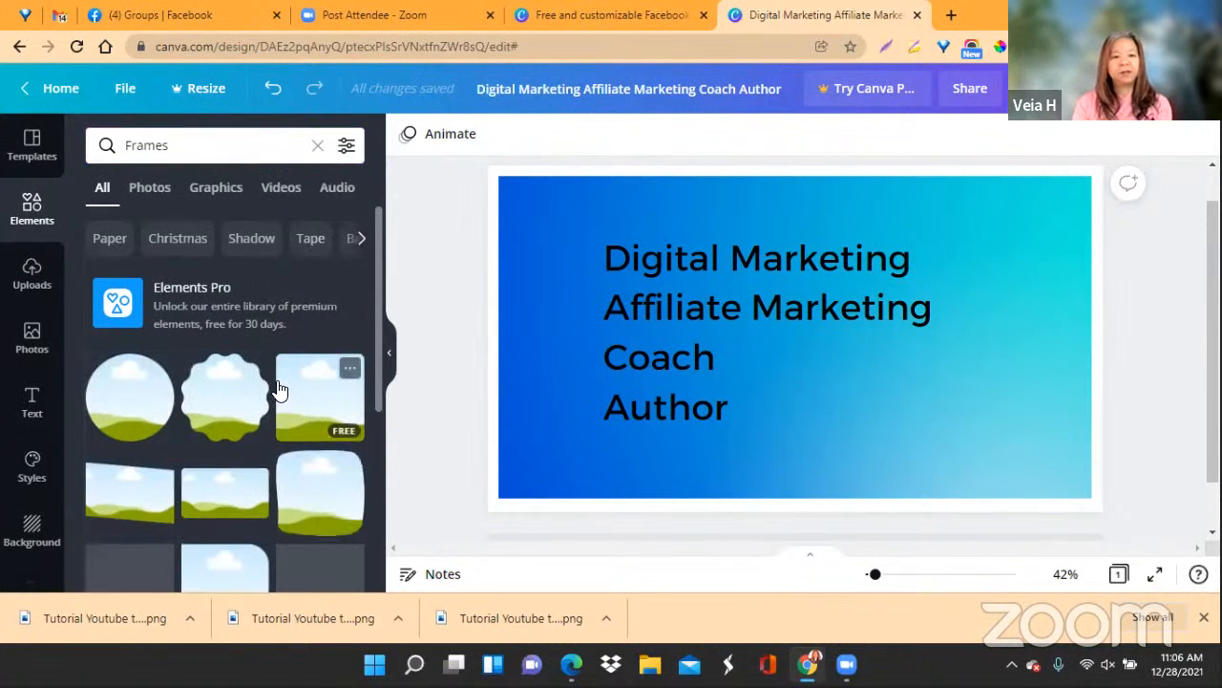
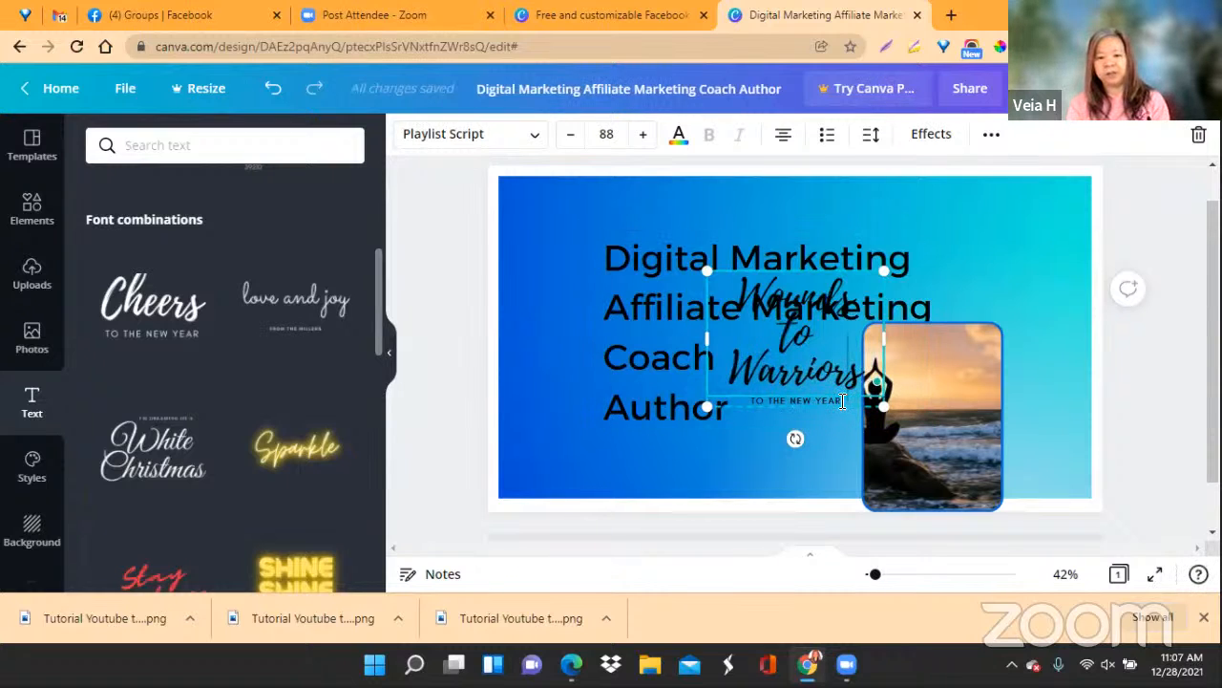
Try to select the "TO THE NEW YEAR" line beneath the "Wounds to Warriors" title
drag(842, 401, 789, 403)
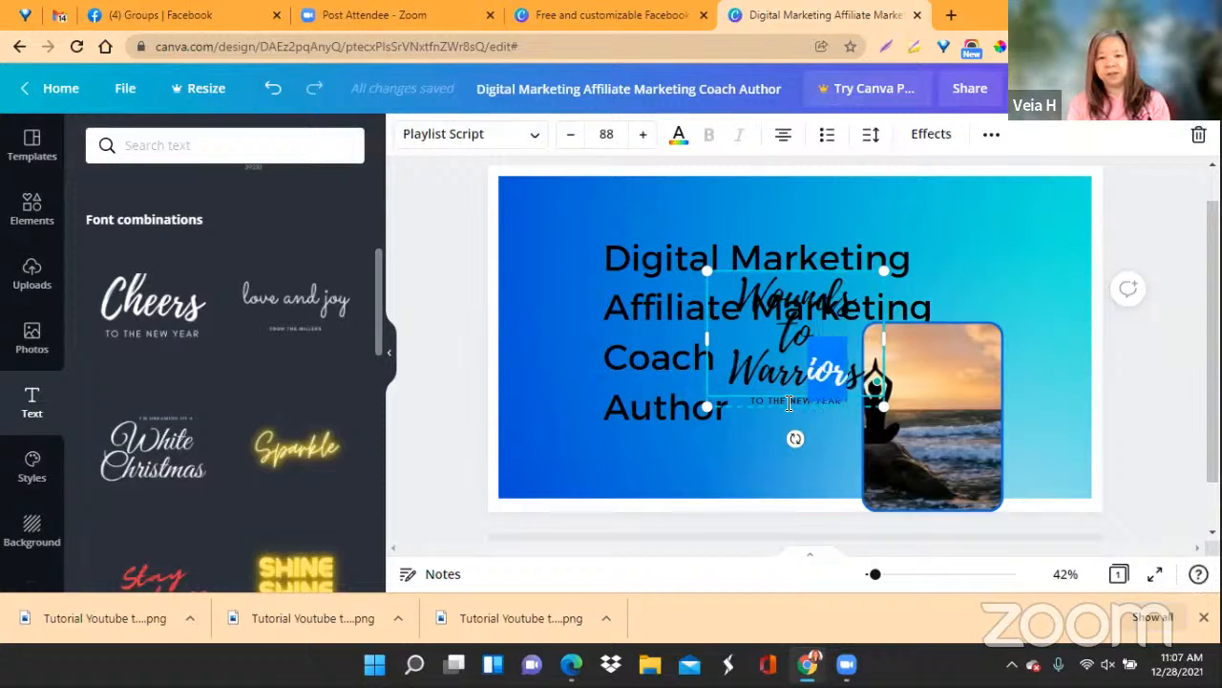
click(753, 401)
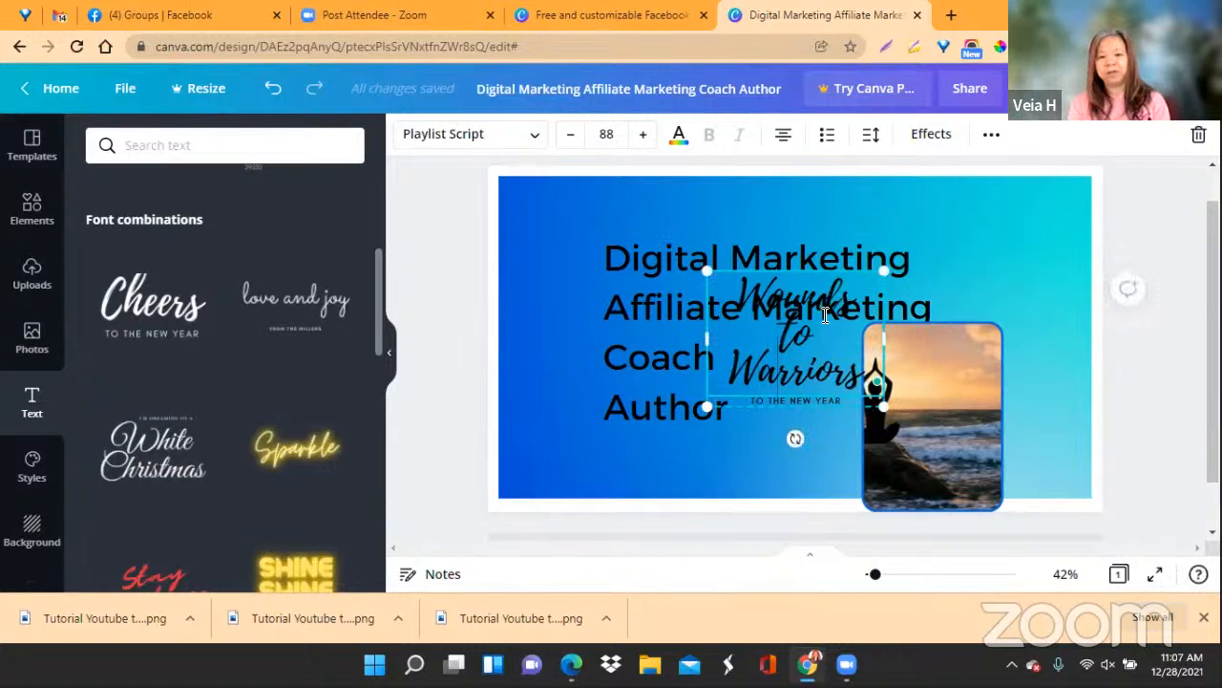
drag(730, 371, 839, 374)
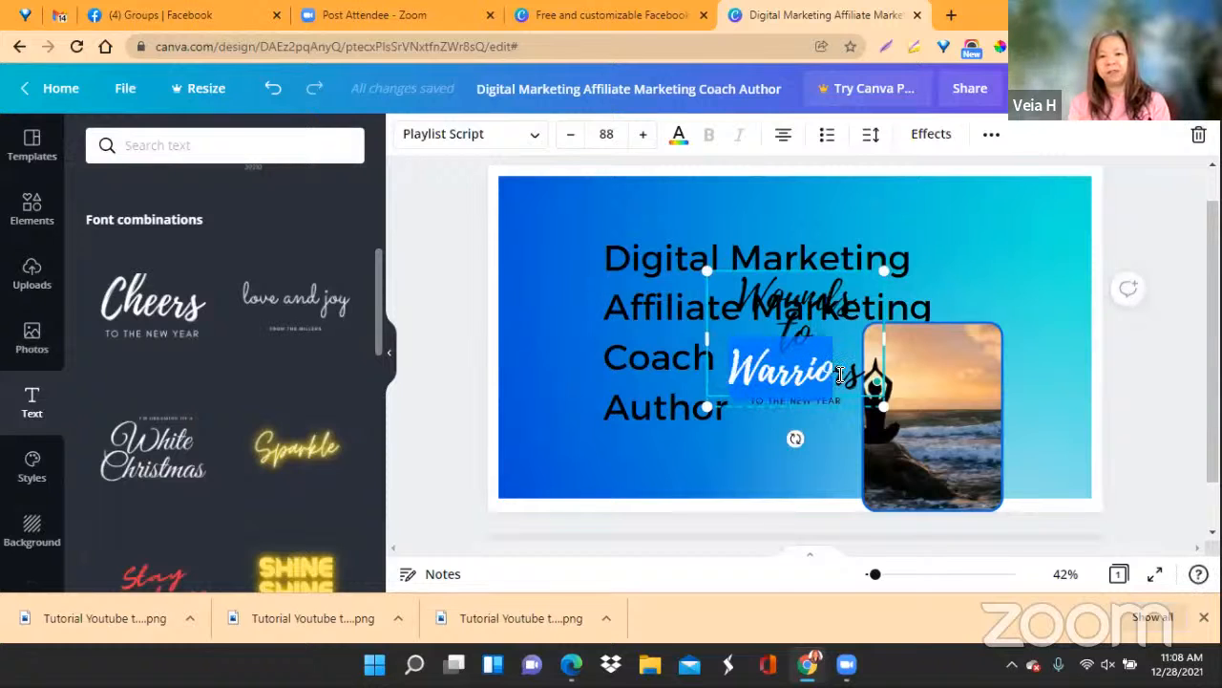
click(799, 319)
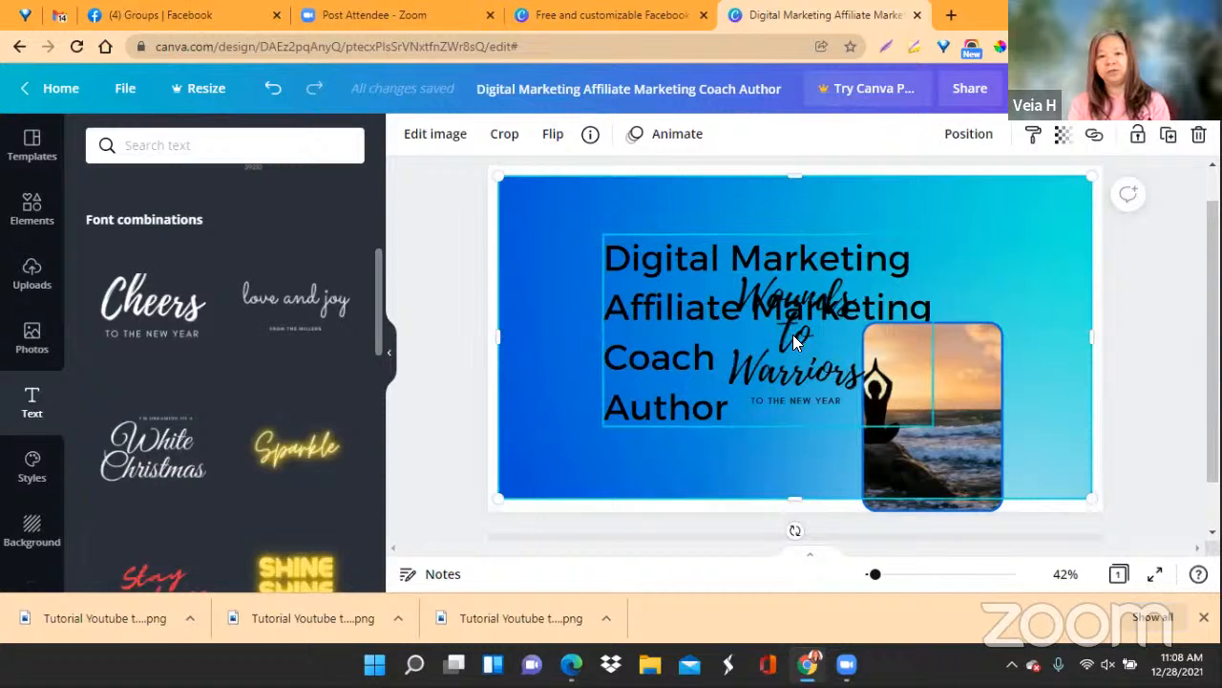
Separate the overlapping items by moving the framed photo to the cover's lower-left corner and the "Wounds to Warriors" text to its lower right
click(818, 411)
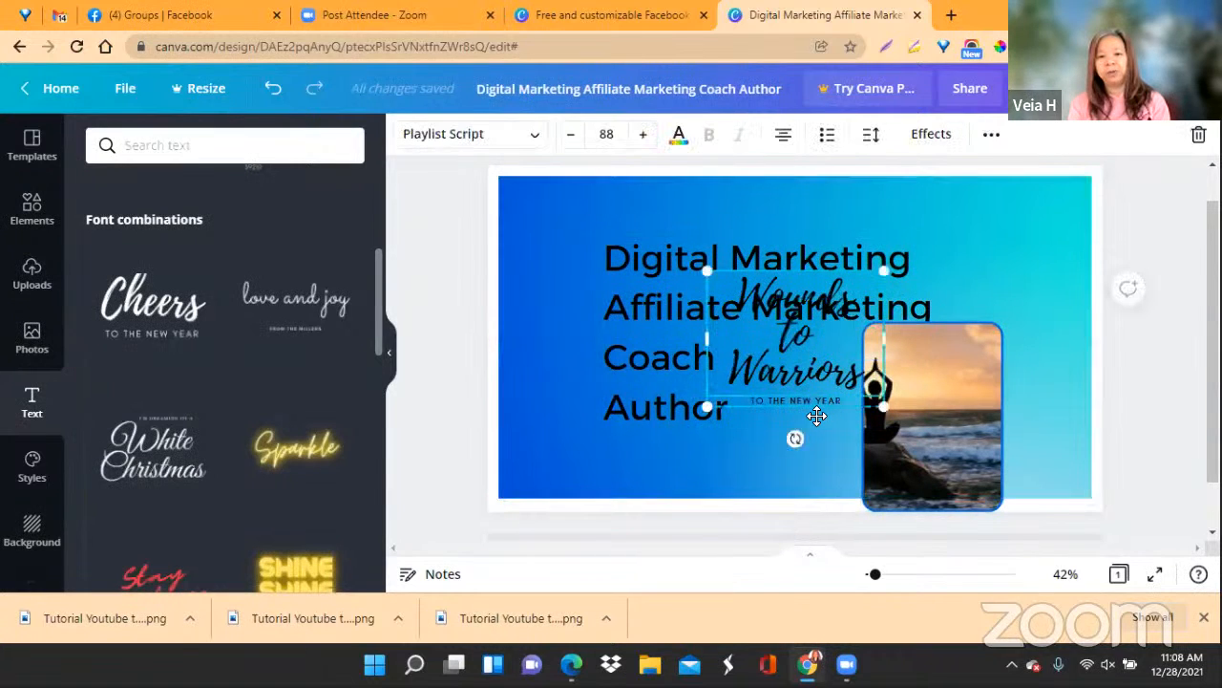
drag(816, 415, 824, 507)
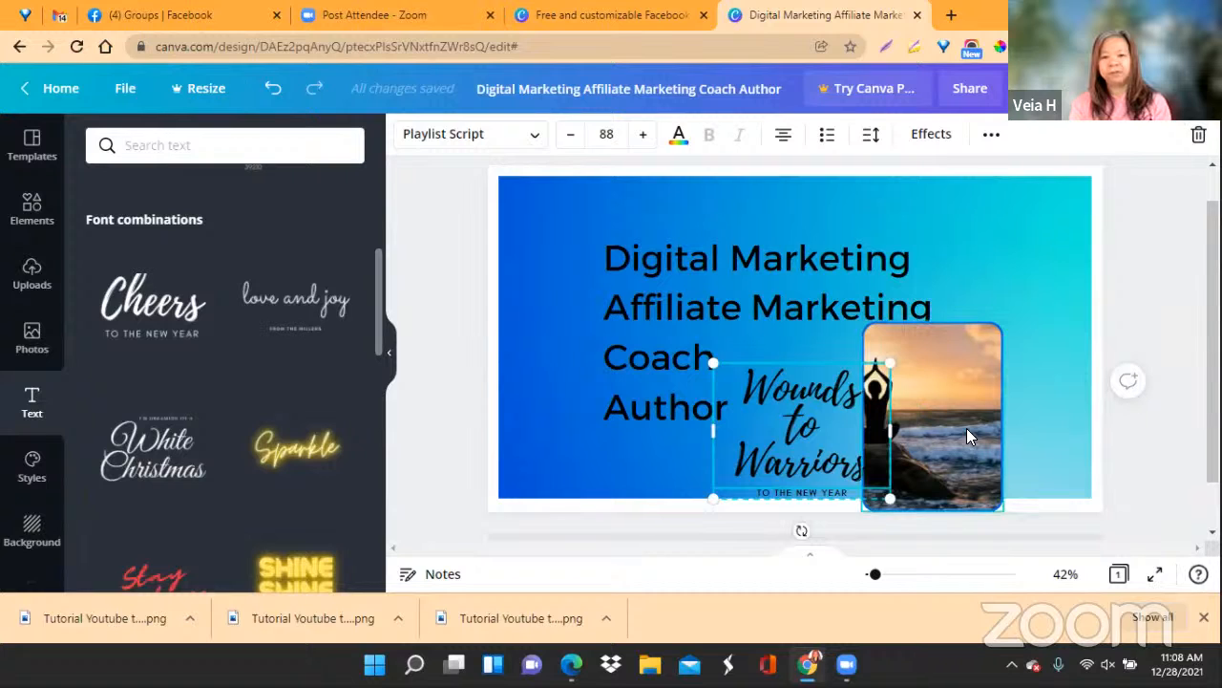
drag(967, 428, 606, 410)
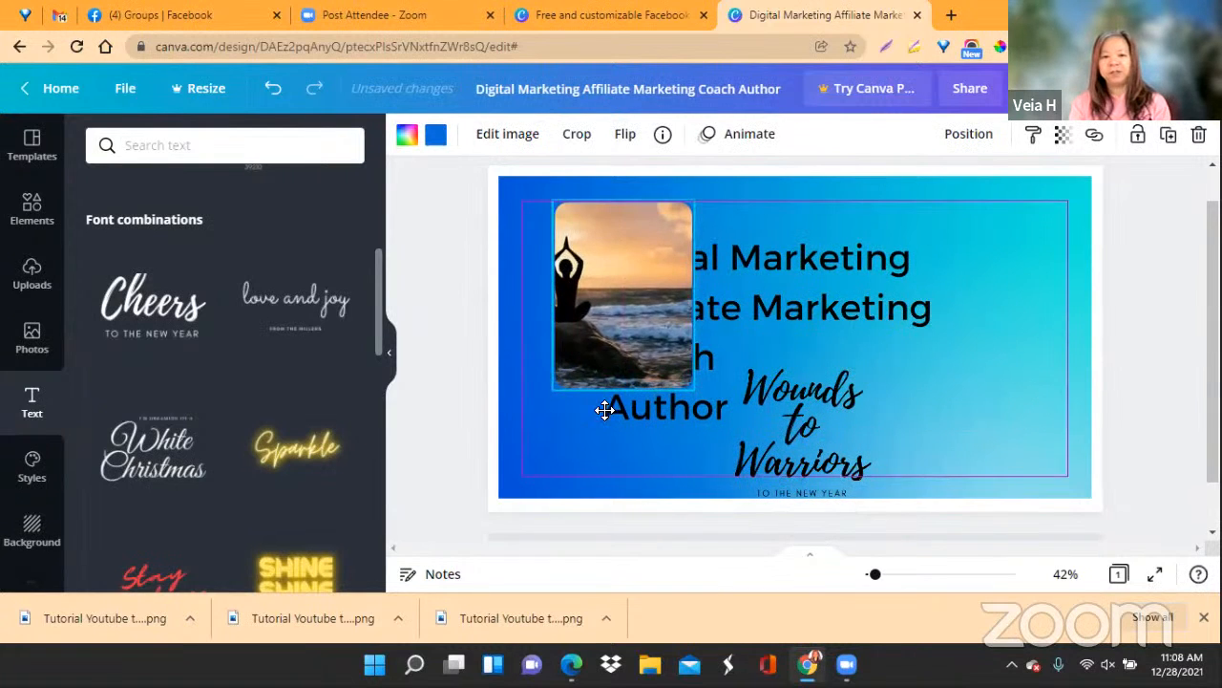
click(810, 439)
drag(985, 415, 1004, 464)
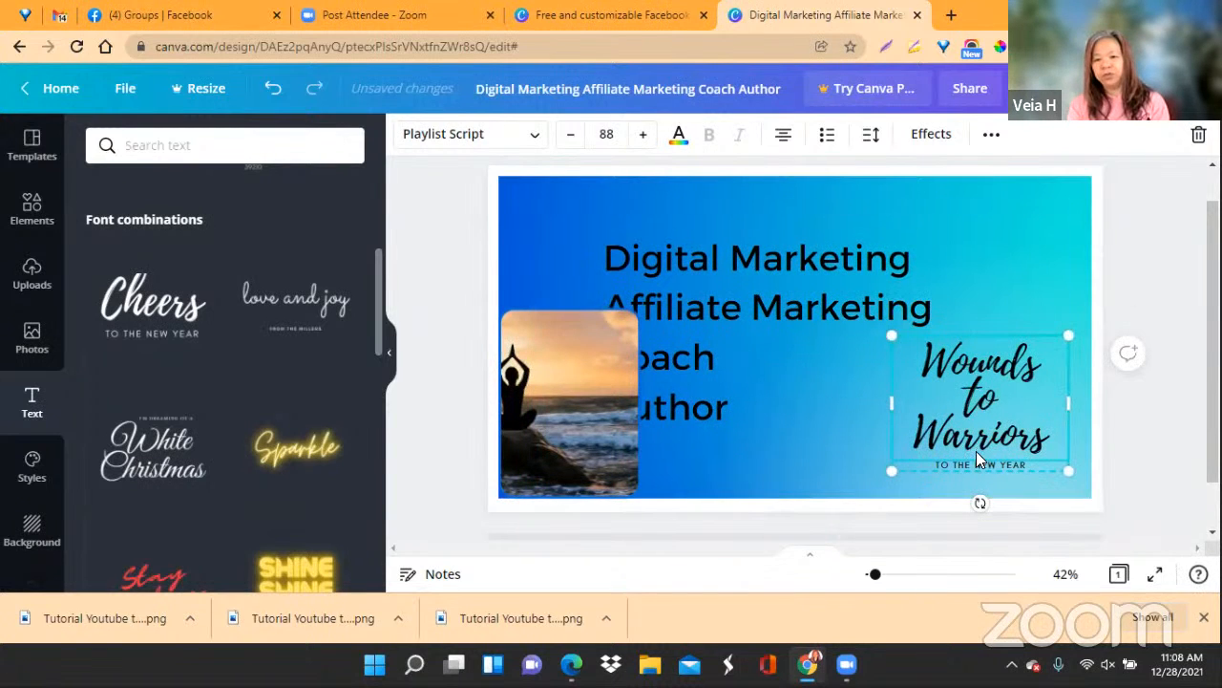
Replace the "TO THE NEW YEAR" line under the title with "USE YOUR STORY"
click(1031, 464)
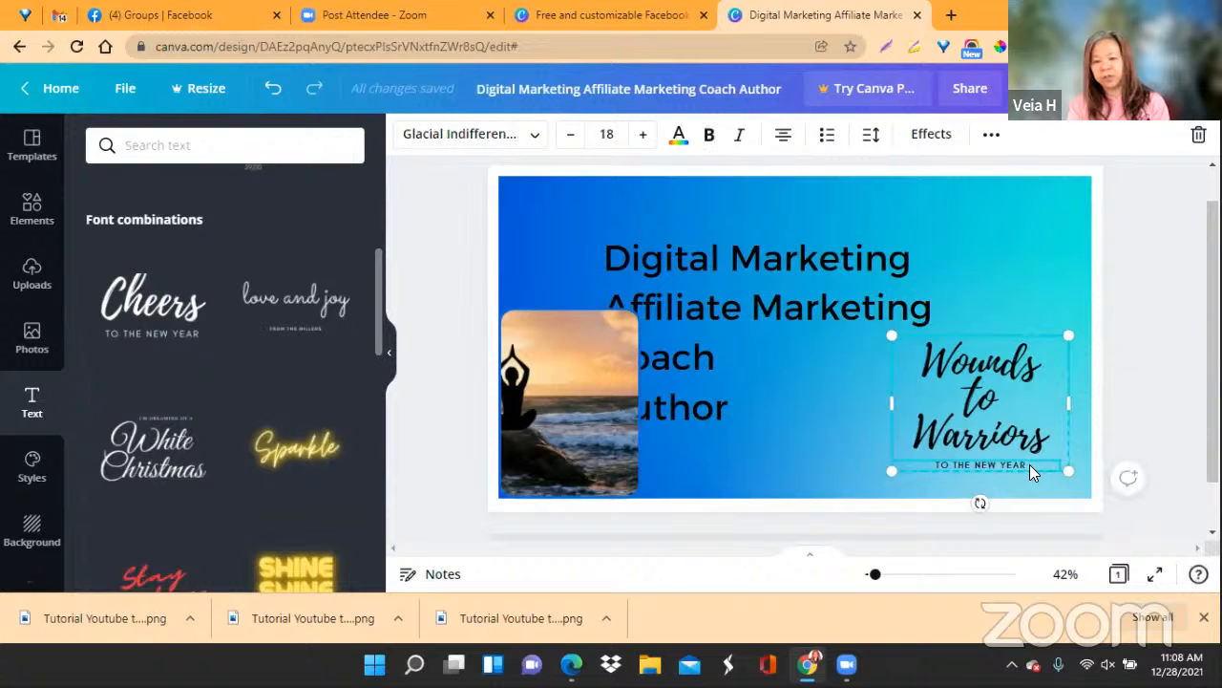
click(1030, 464)
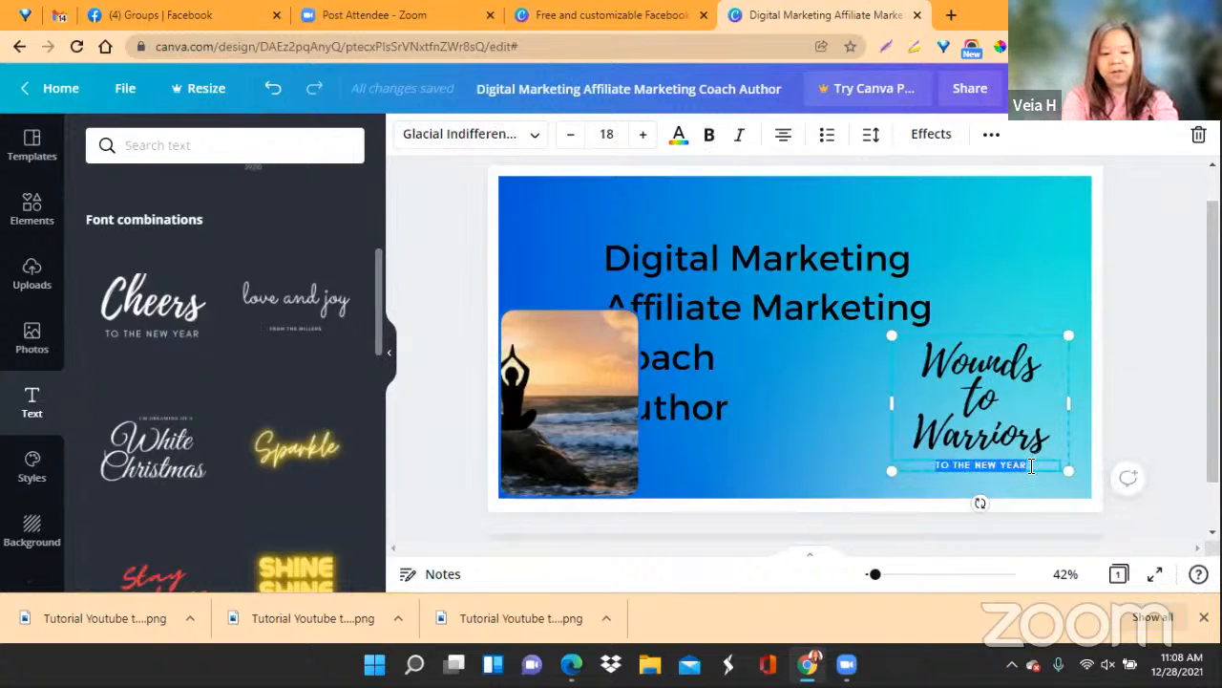
text(YOUR)
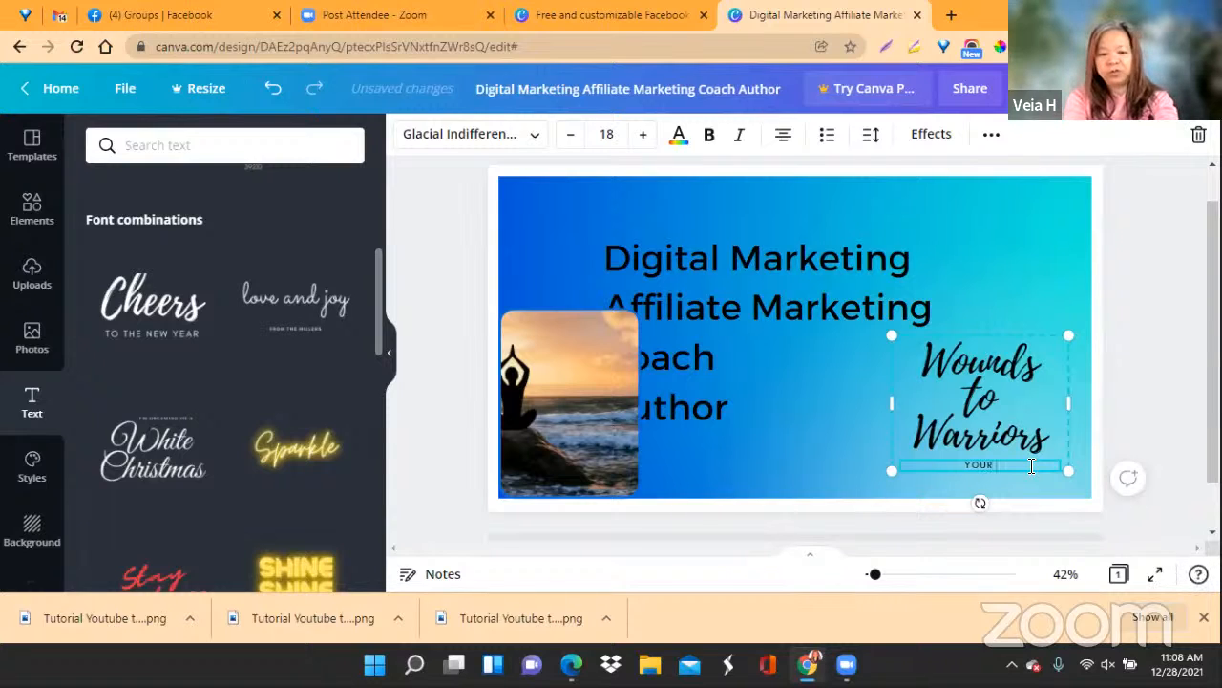
text( STORY)
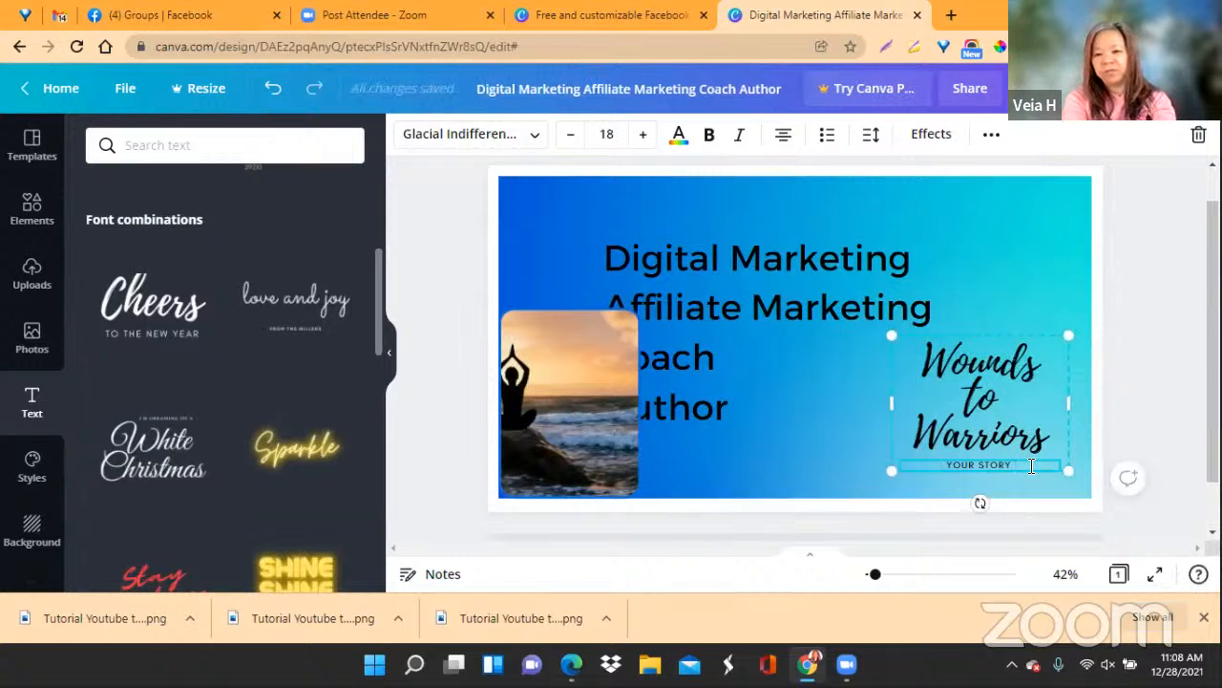
text(TO)
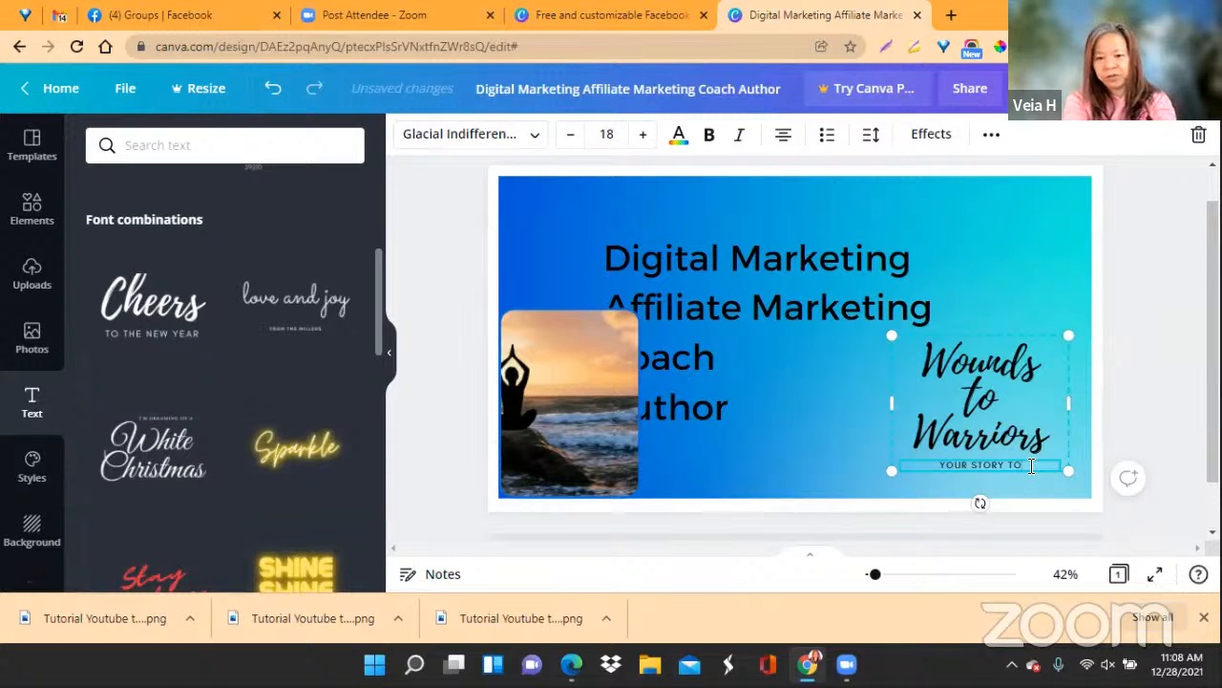
key(BackSpace)
key(BackSpace)
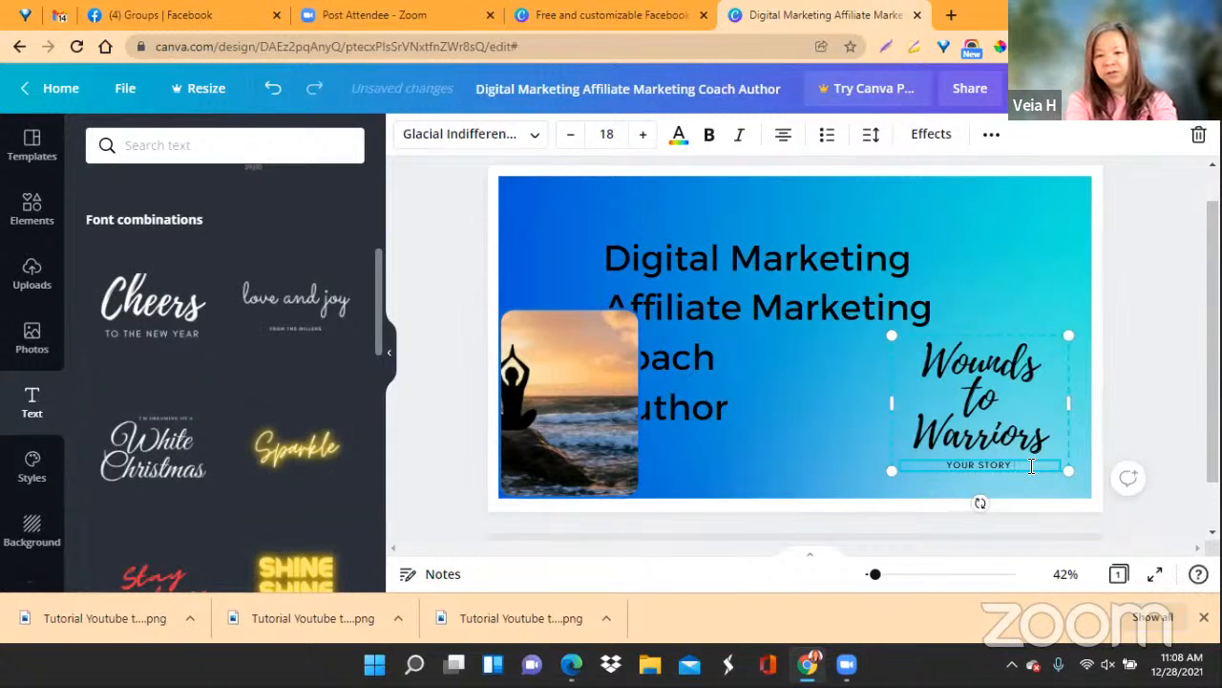
click(945, 464)
text(USE)
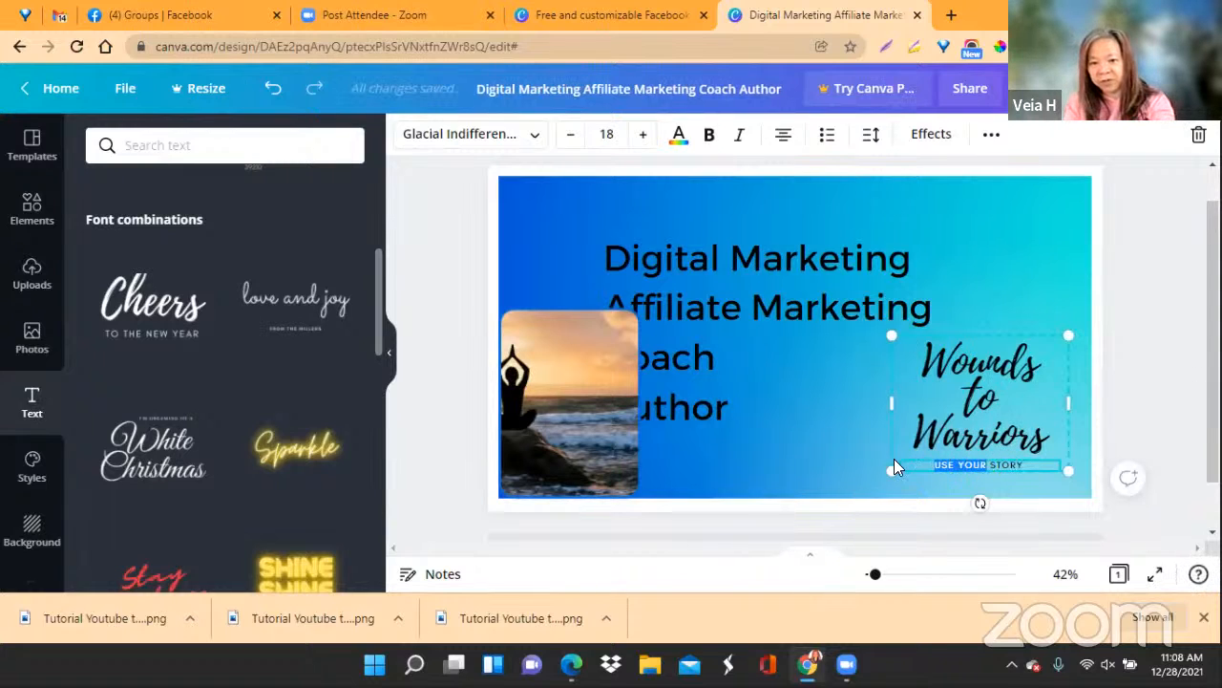
Reword the line under "Wounds to Warriors" as "STORIES THAT SELL"
key(BackSpace)
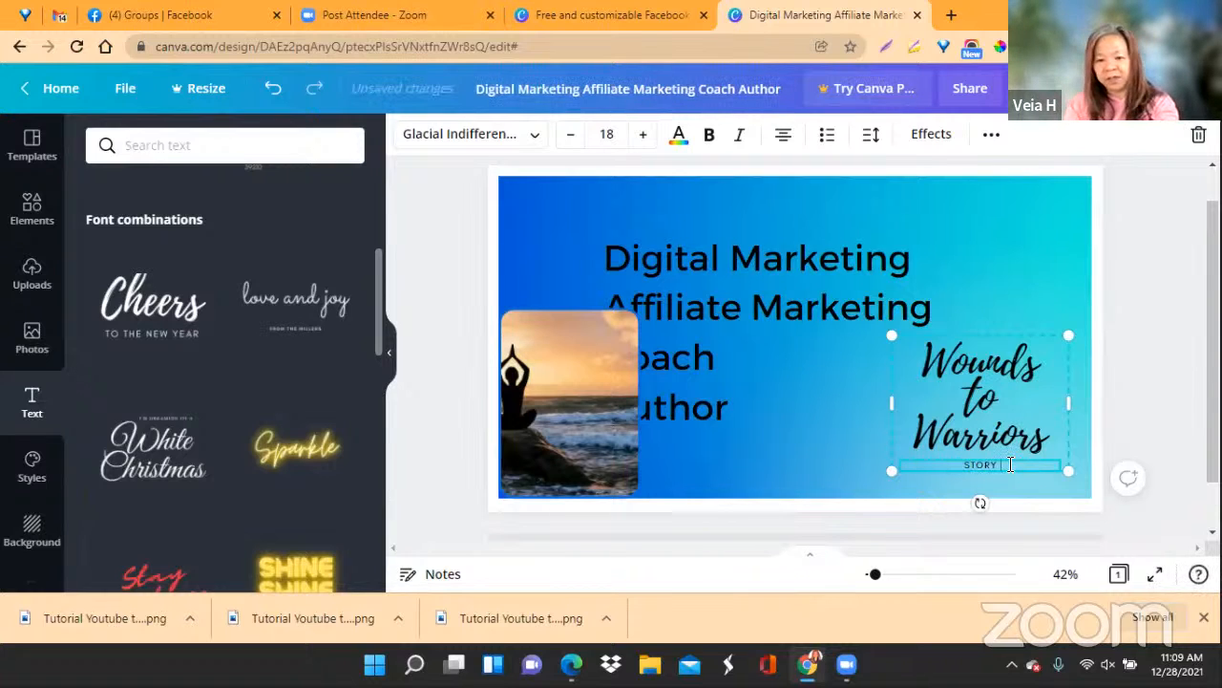
key(BackSpace)
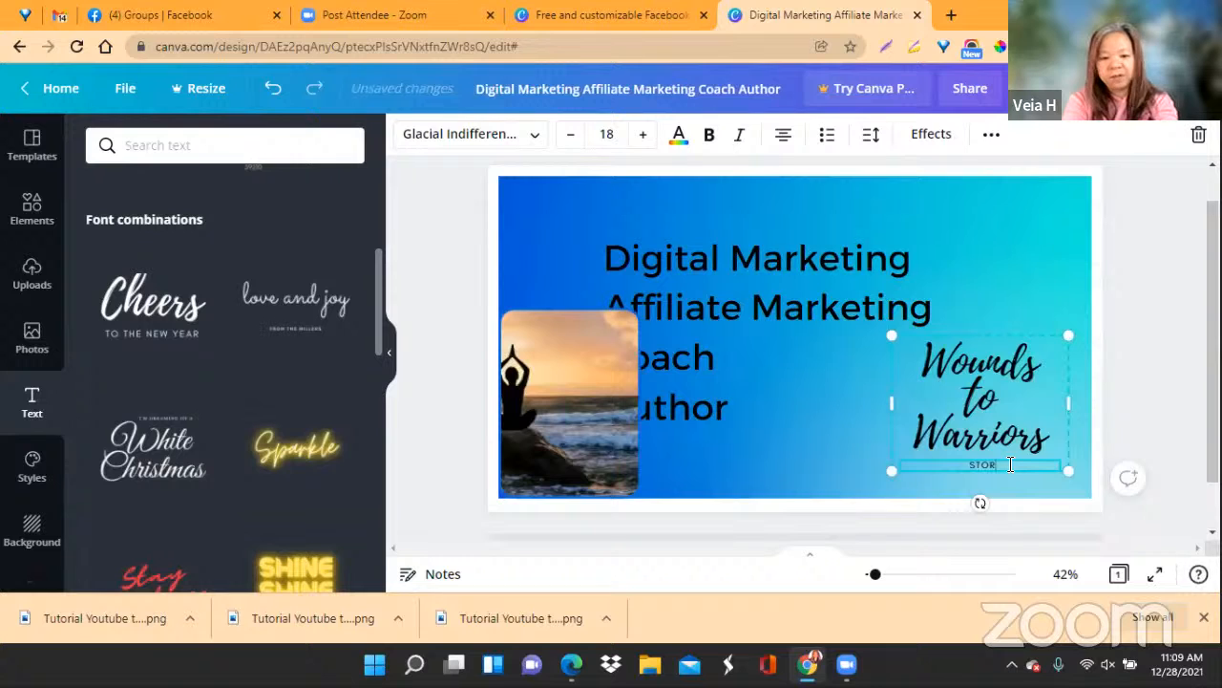
text(IES)
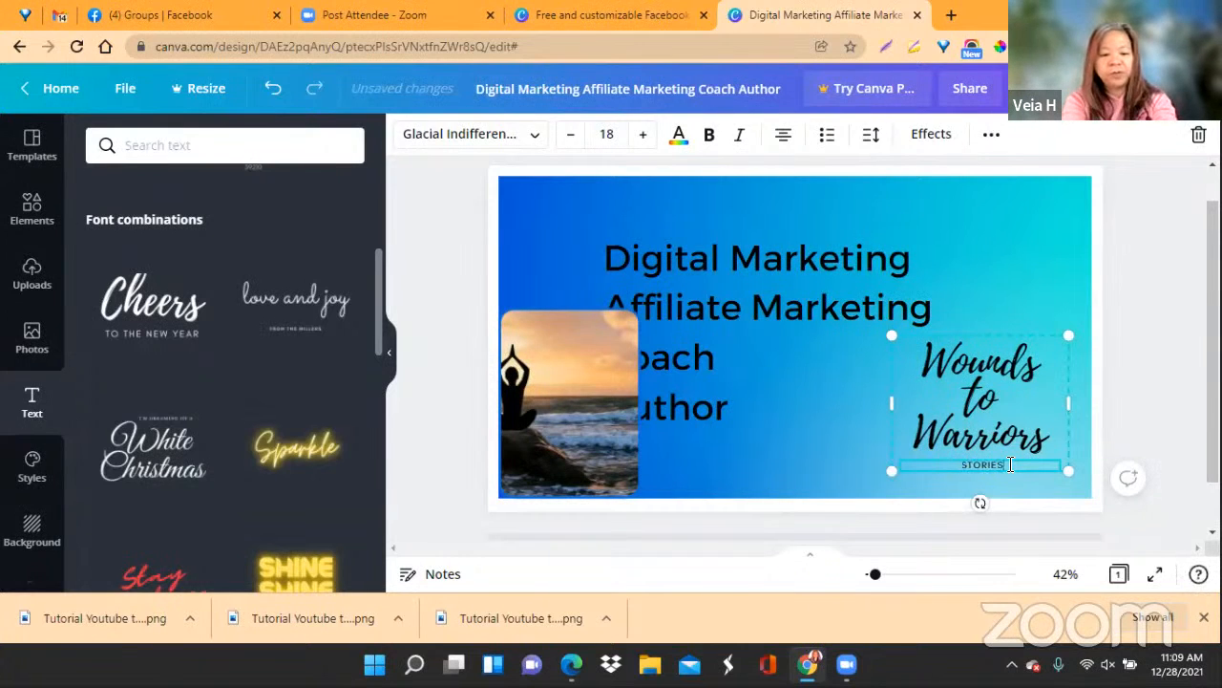
text( THAT TELL)
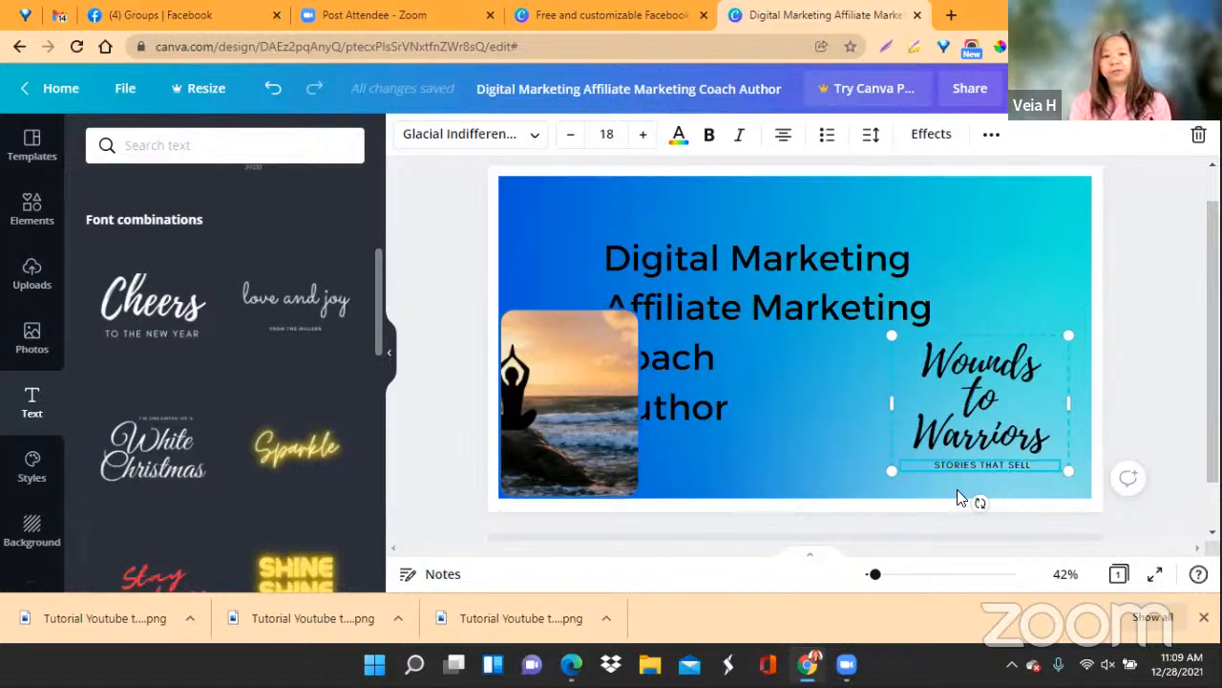
Move the framed photo rightward and shrink the "Wounds to Warriors" text group until its title is at font size 63.3
click(635, 487)
key(shift+Right)
key(shift+Right)
key(shift+Right)
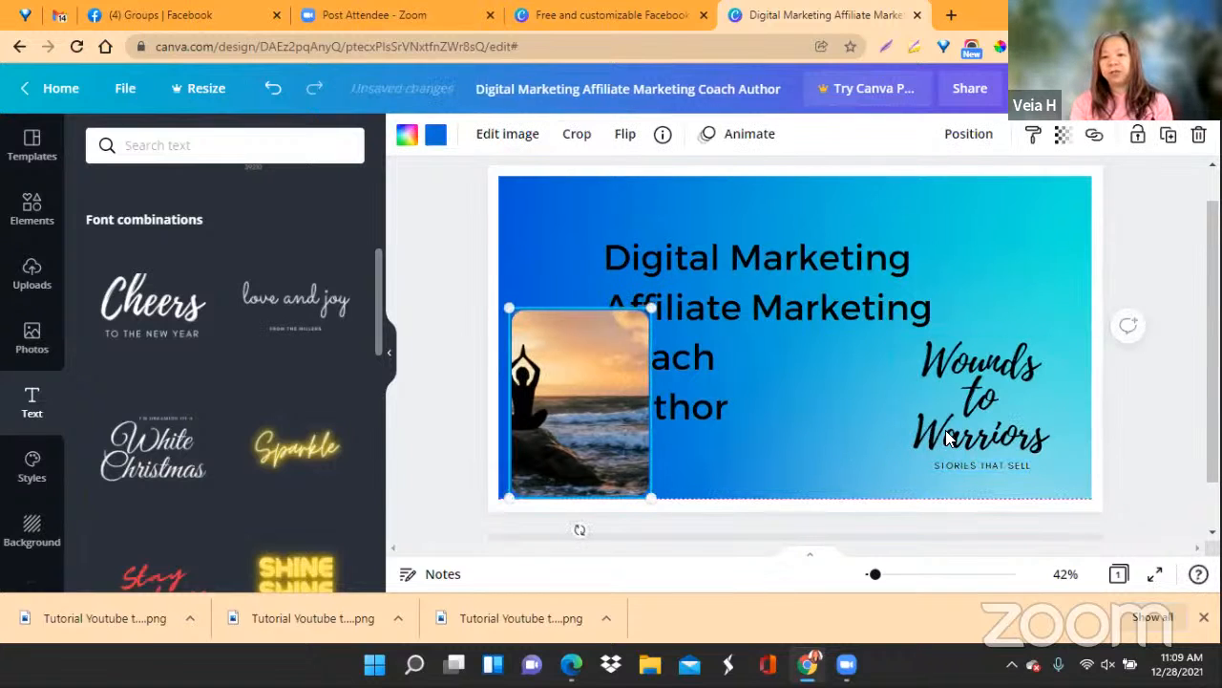
drag(945, 430, 1000, 391)
click(955, 365)
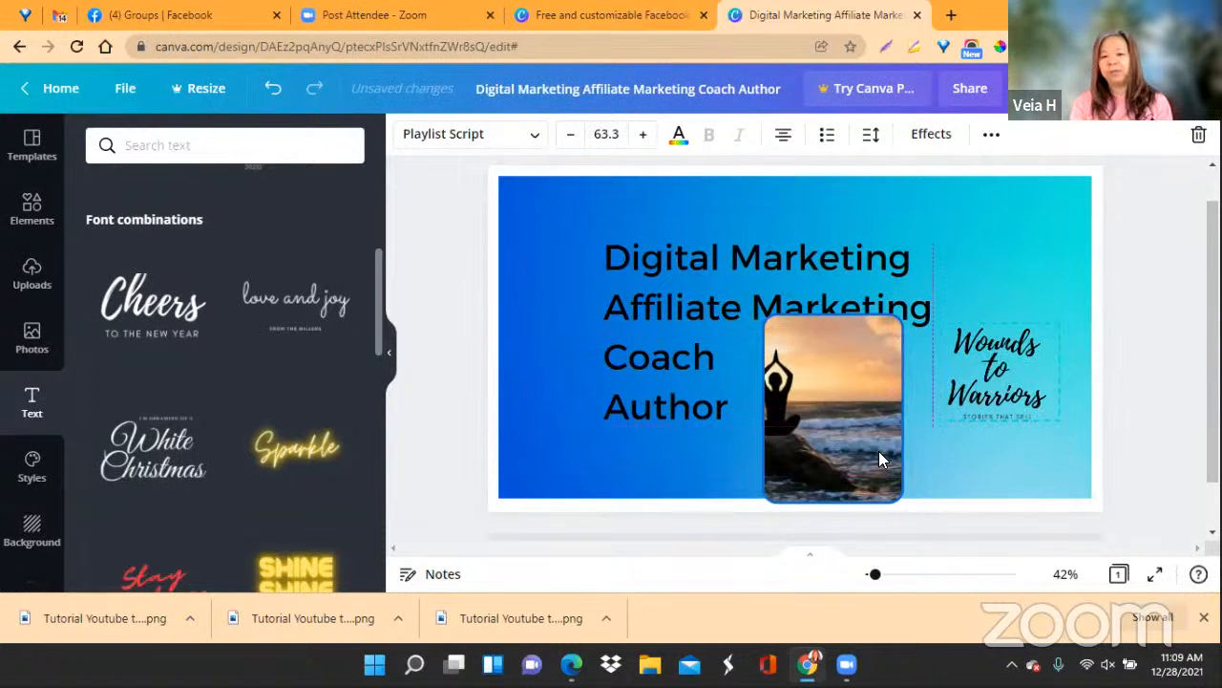
Shift the framed photo to the middle of the cover and scale the "Wounds to Warriors" text group down to about 266 × 204
drag(852, 447, 762, 435)
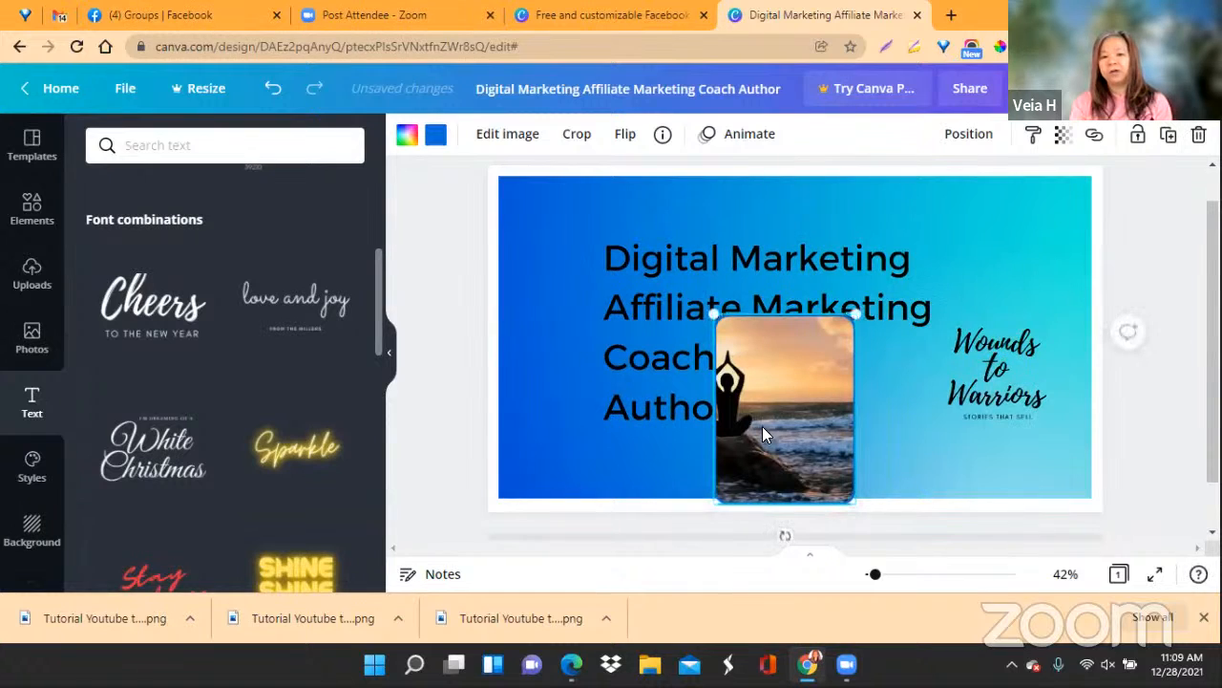
click(996, 382)
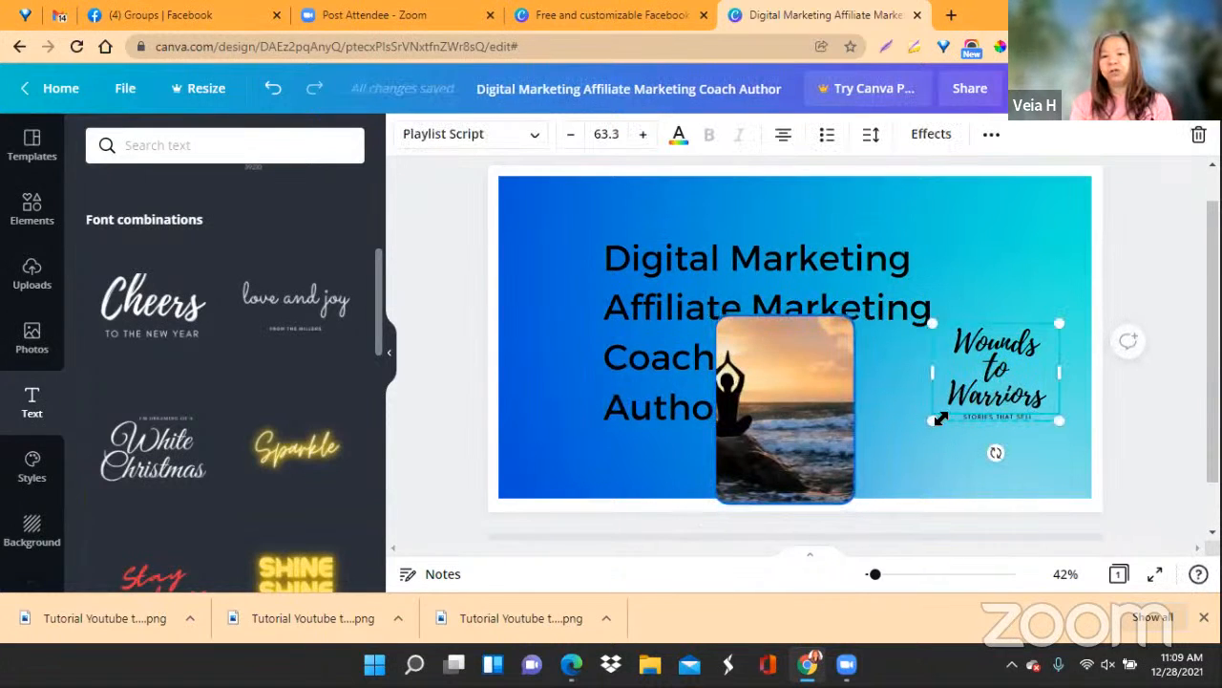
drag(941, 418, 964, 399)
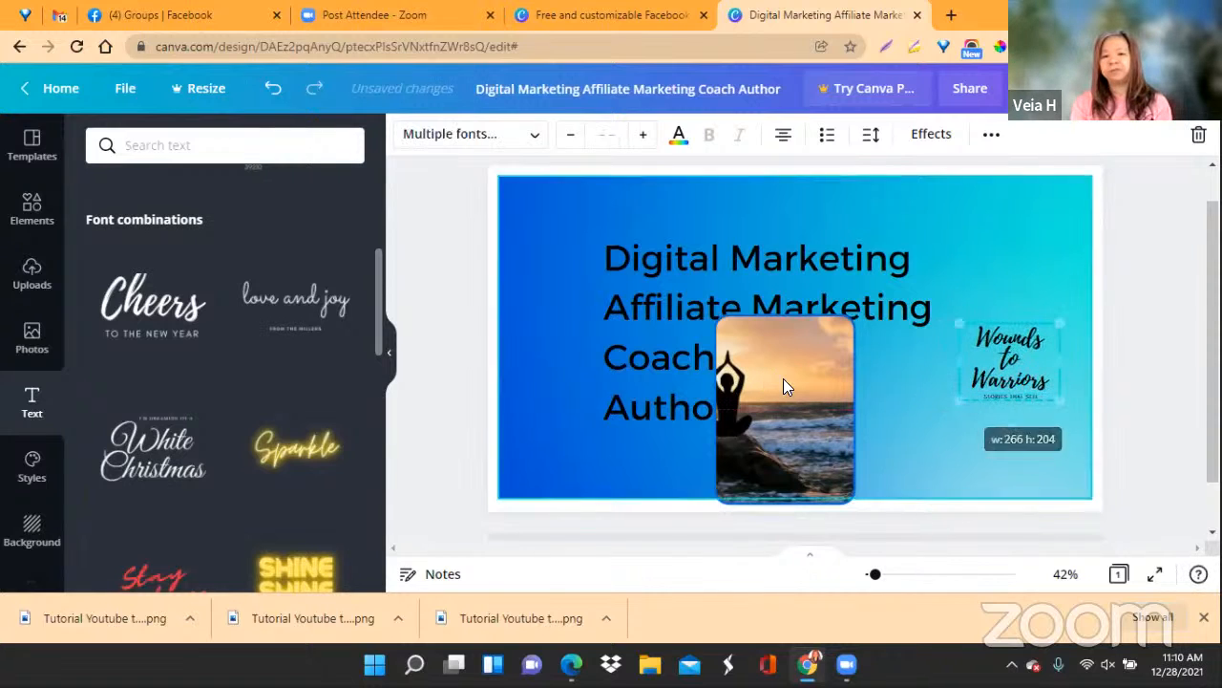
Place the rounded framed photo behind the "Wounds to Warriors" text in the cover's lower right and shrink it slightly
drag(783, 385, 970, 378)
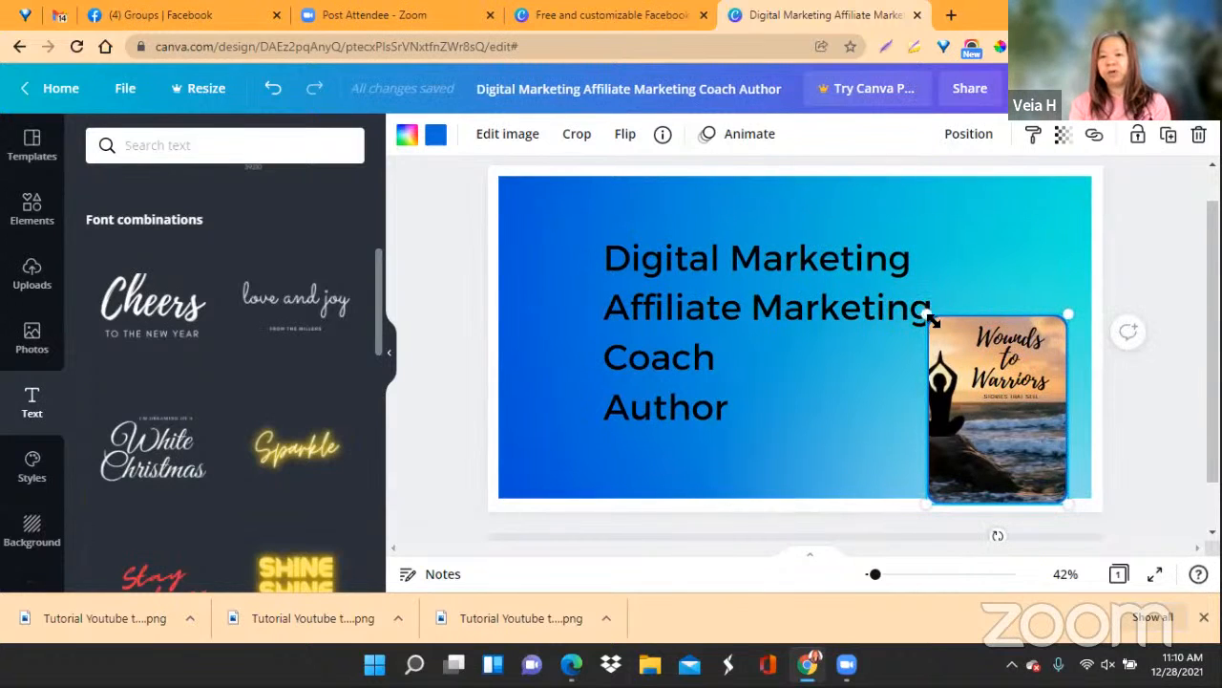
drag(928, 317, 945, 336)
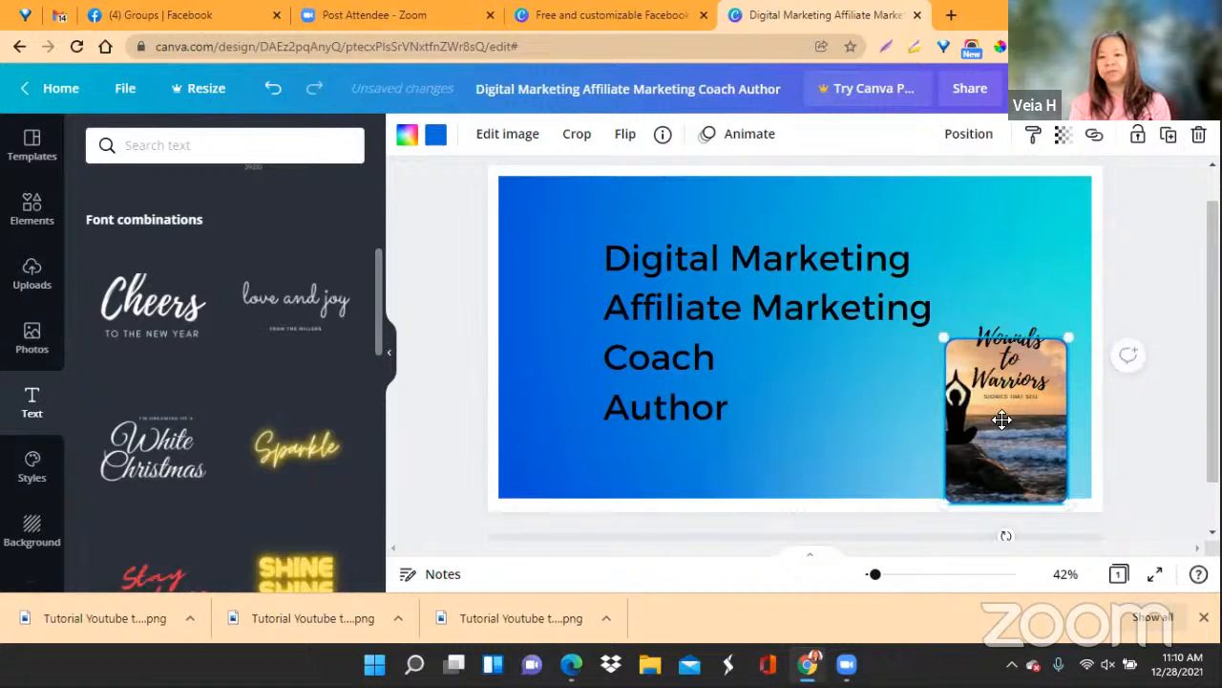
drag(999, 436, 1000, 419)
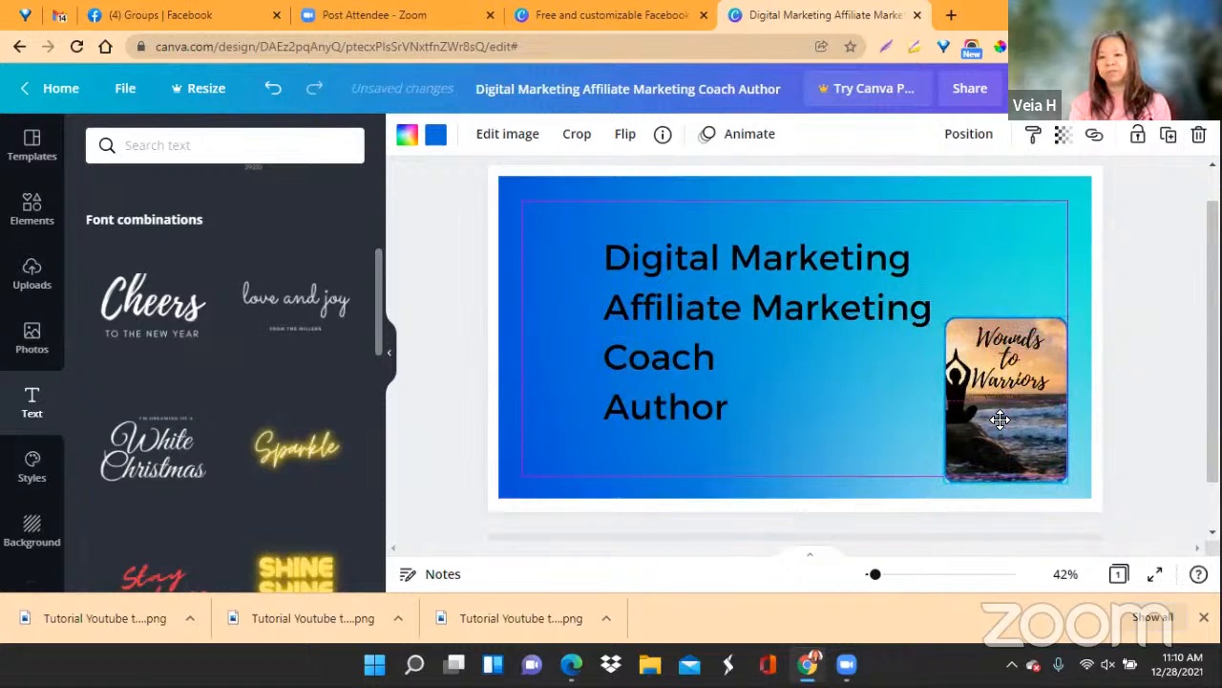
drag(1000, 418, 993, 419)
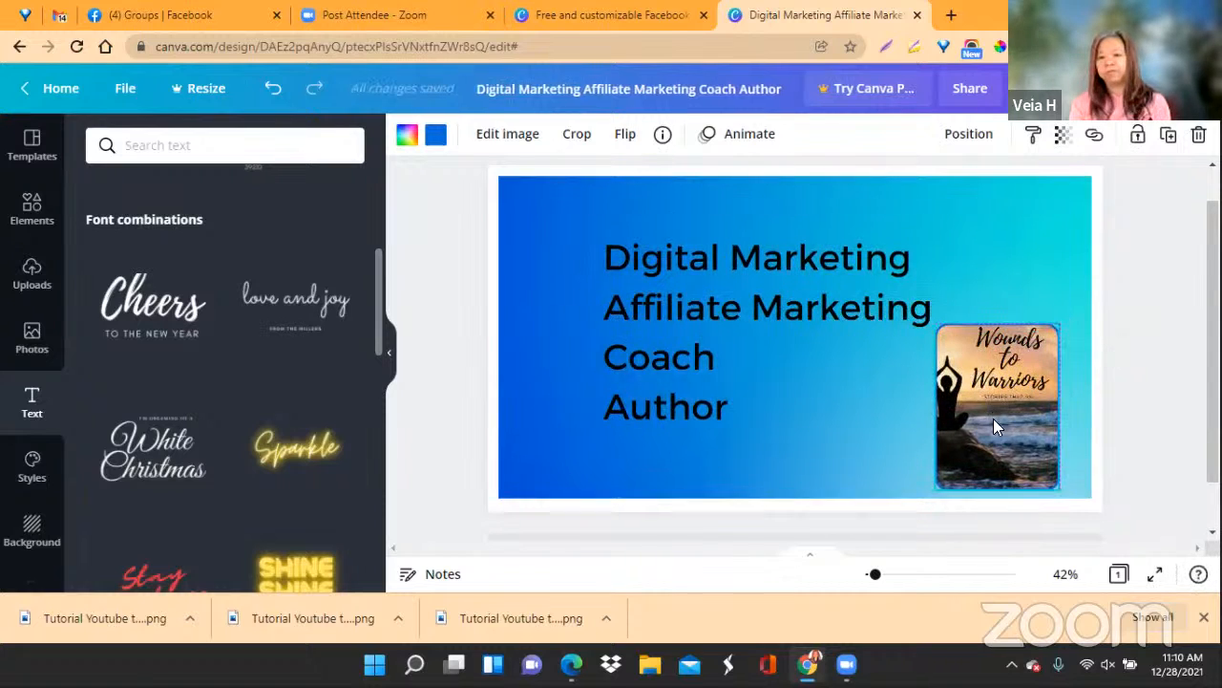
Scale the "Wounds to Warriors" text group down slightly so it fits within the framed photo's upper part
click(1022, 359)
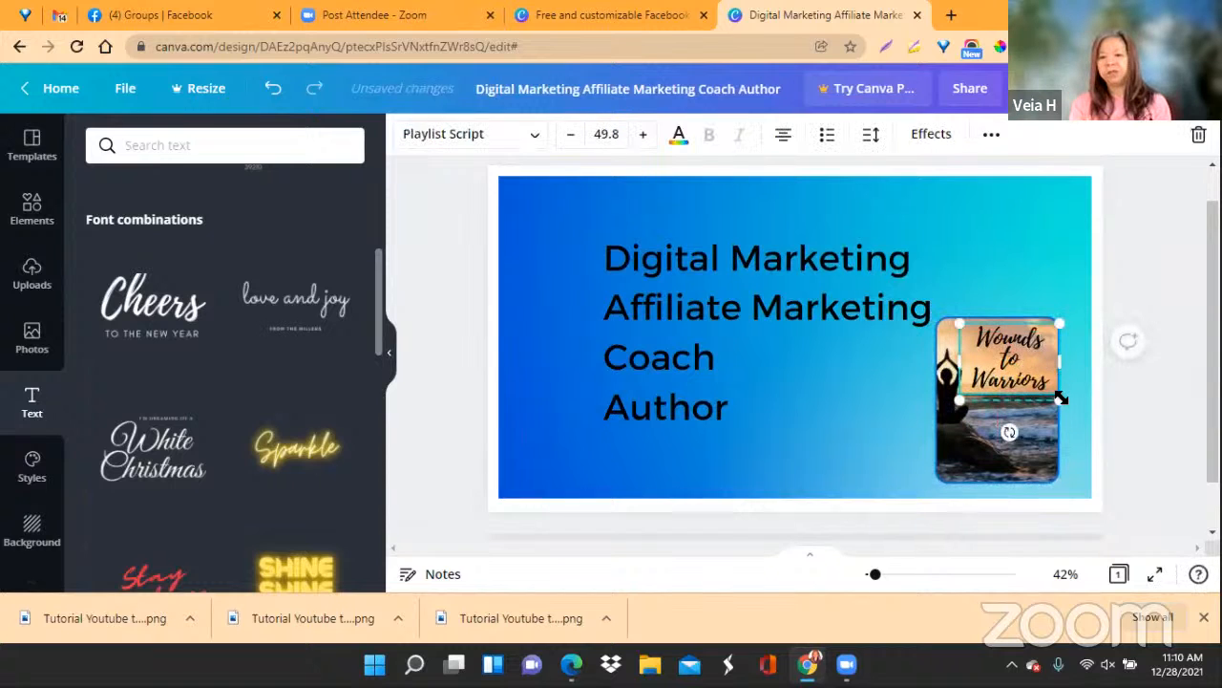
drag(1044, 390, 1042, 389)
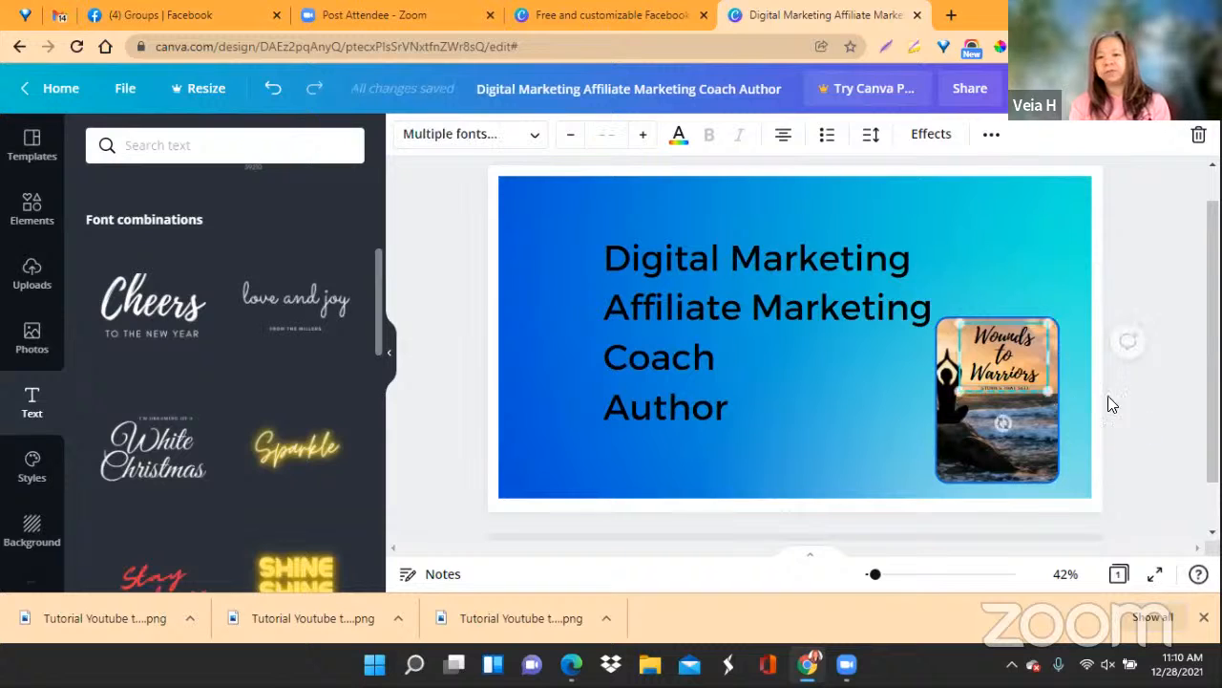
click(1144, 403)
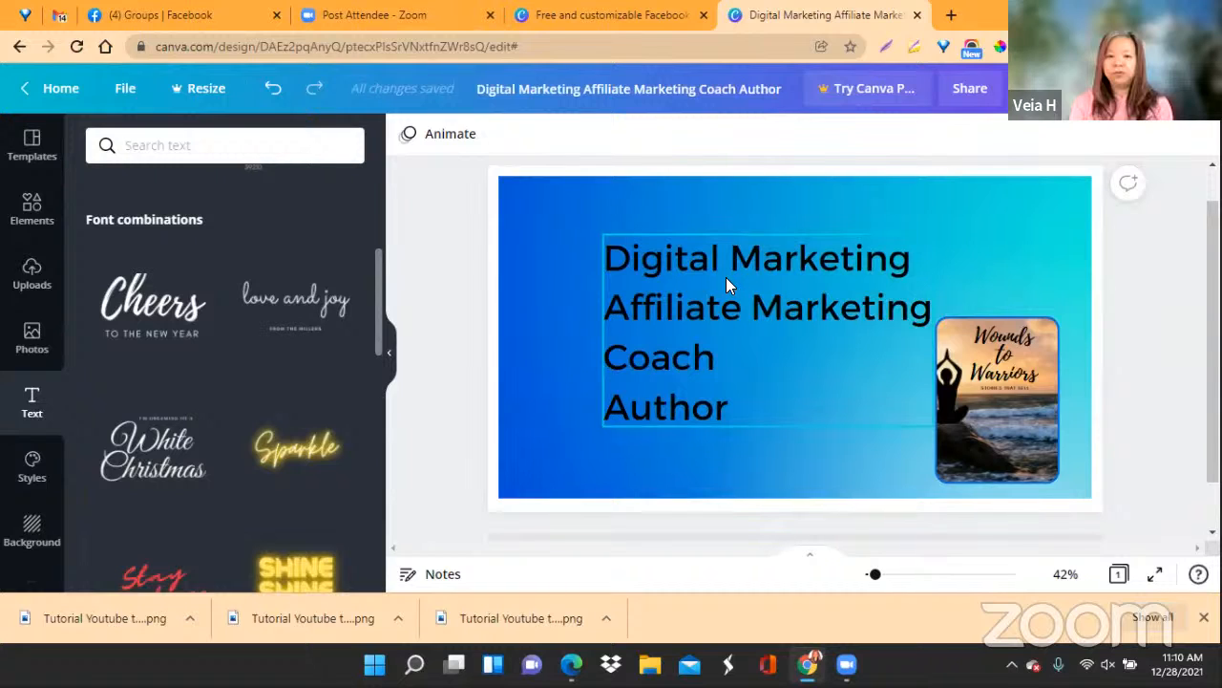
Add the free angled 3D book frame from the Frames results and place it at the cover's lower middle
click(693, 424)
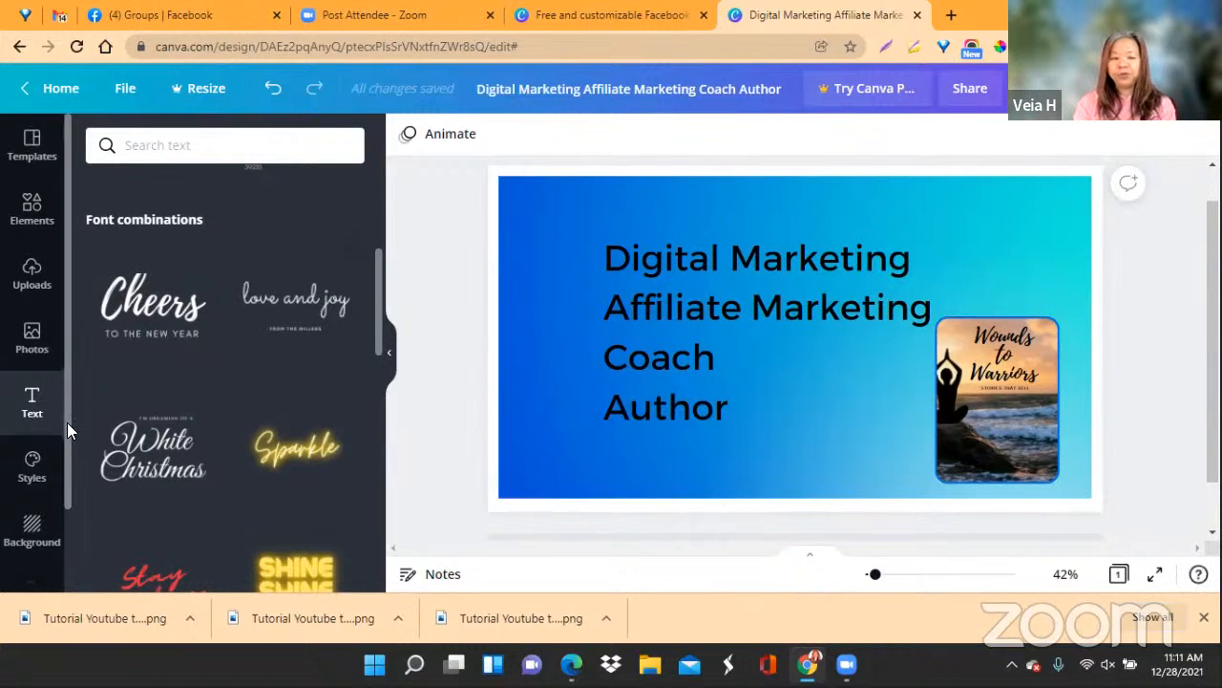
click(31, 205)
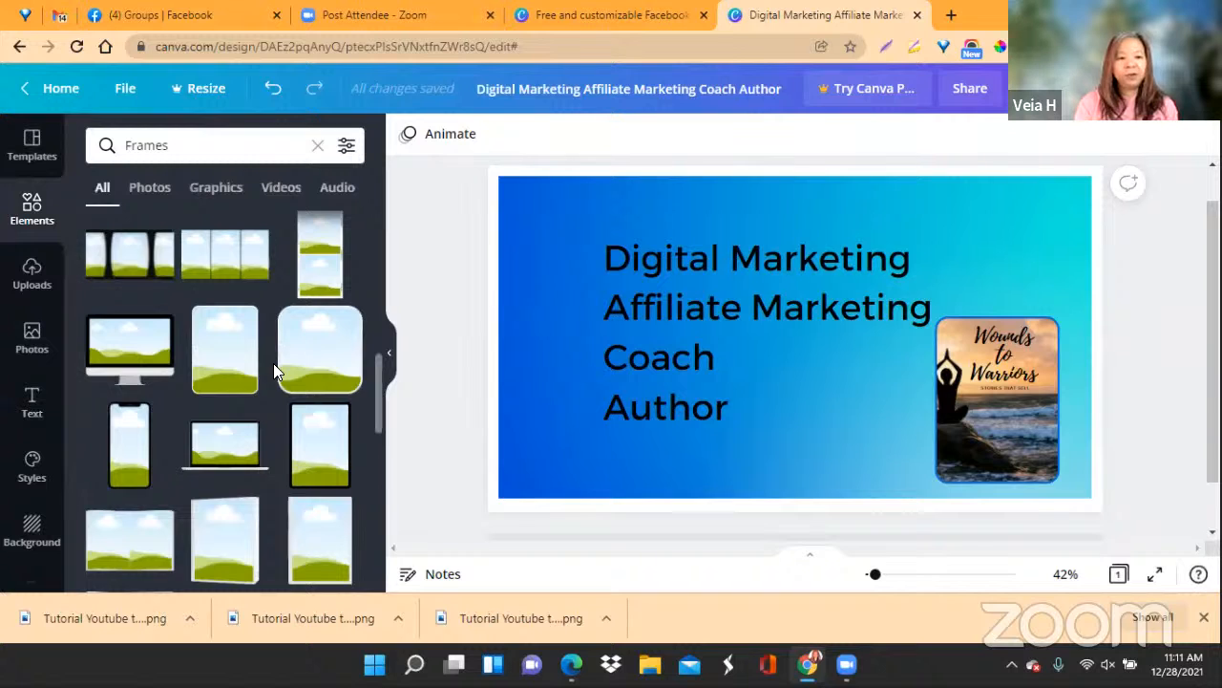
scroll(273, 363, down, 3)
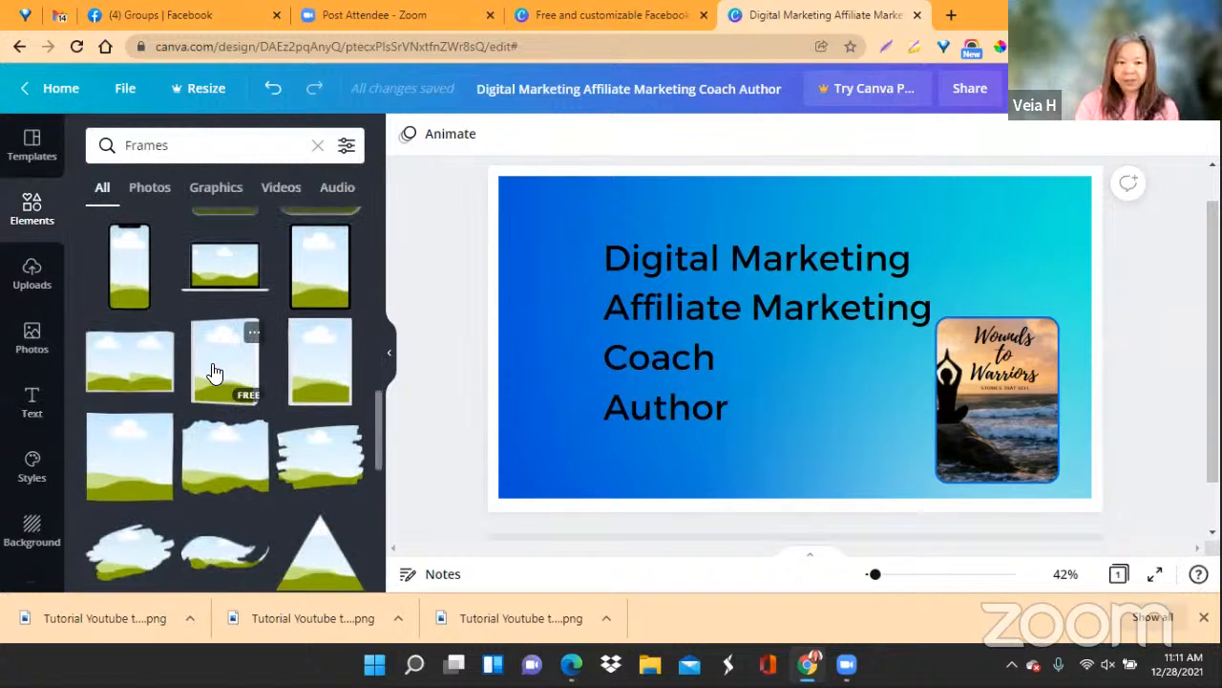
click(214, 373)
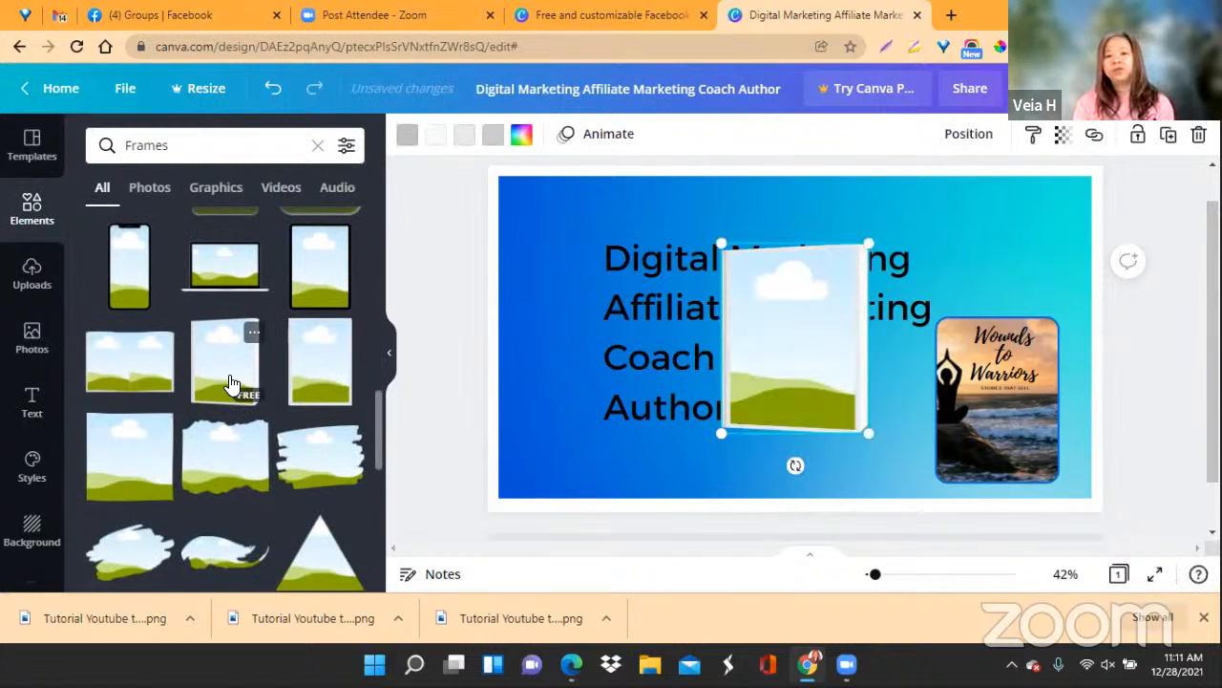
drag(792, 379, 792, 419)
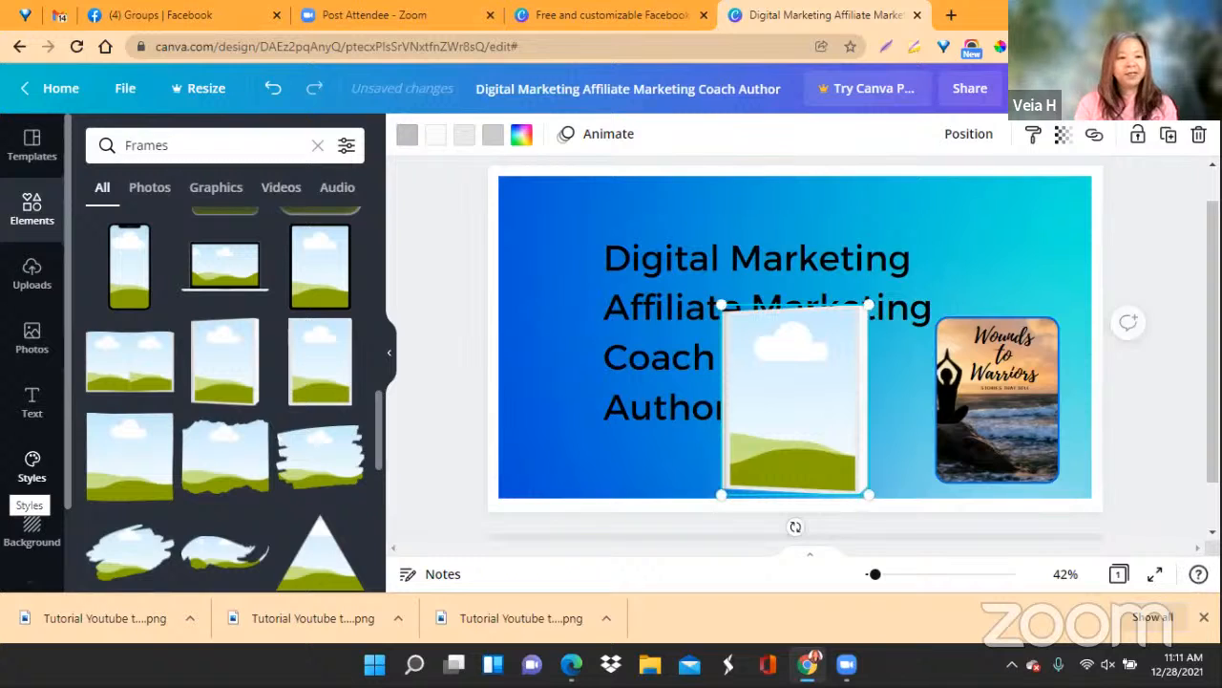
Add the sunset meditation photo from the "wisdom" results, try it in the book frame and undo that placement
click(31, 342)
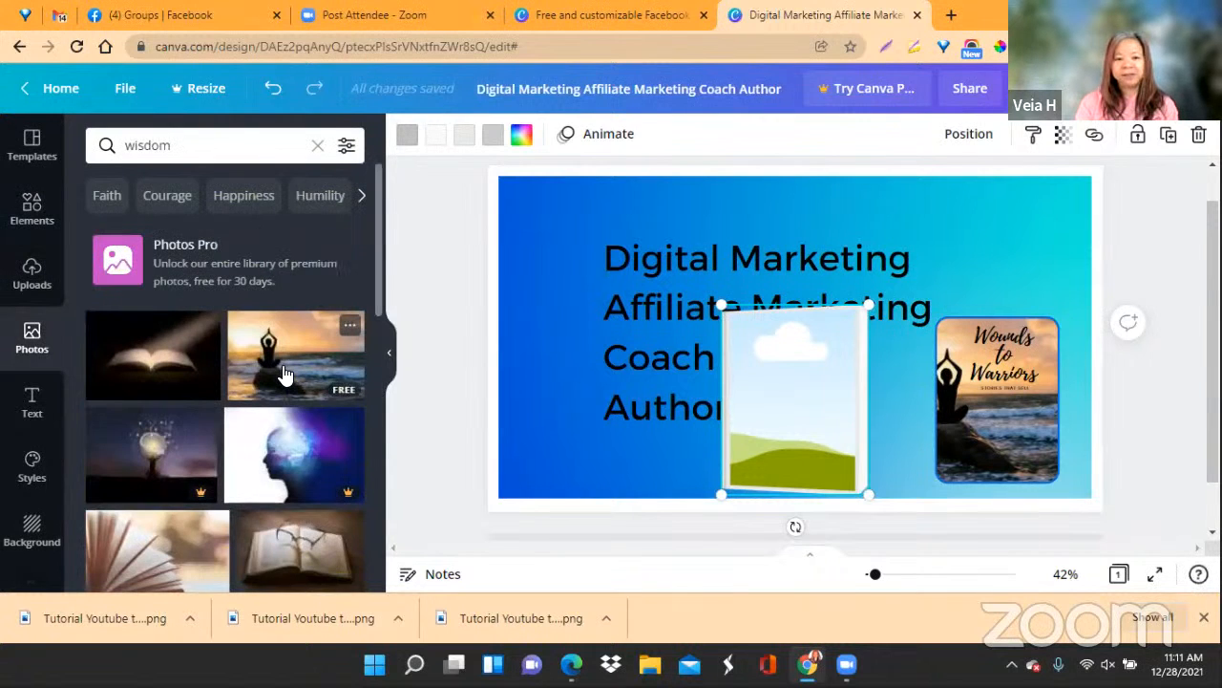
click(285, 374)
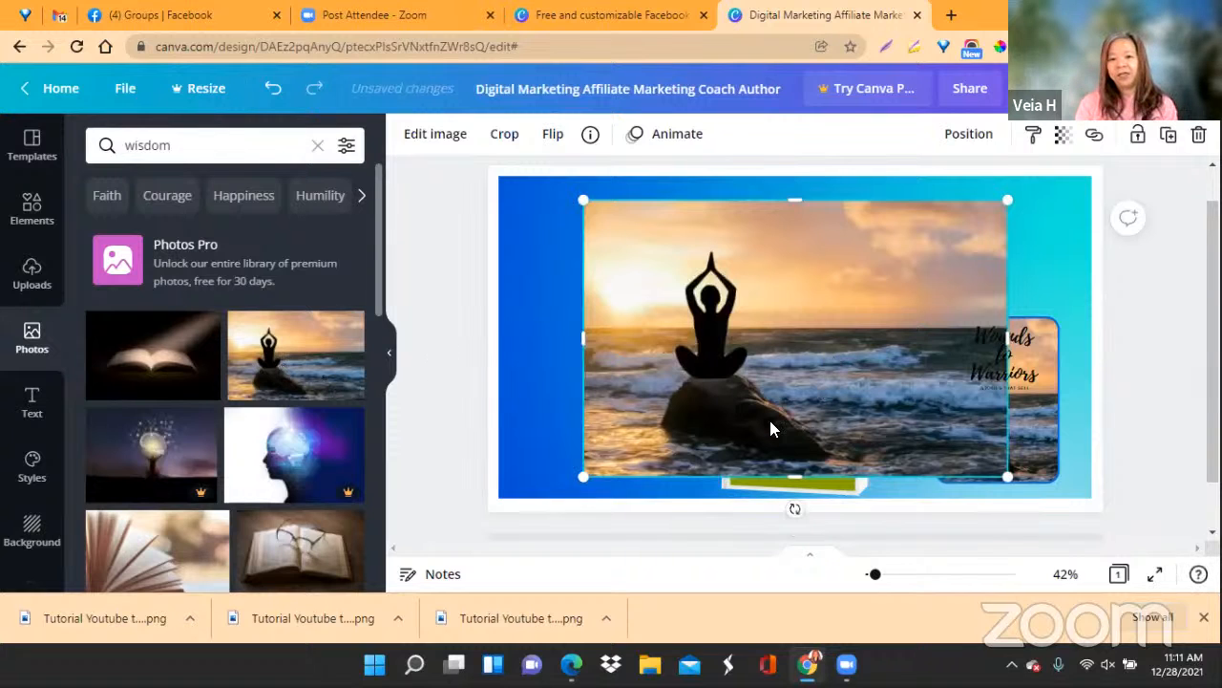
drag(770, 422, 797, 422)
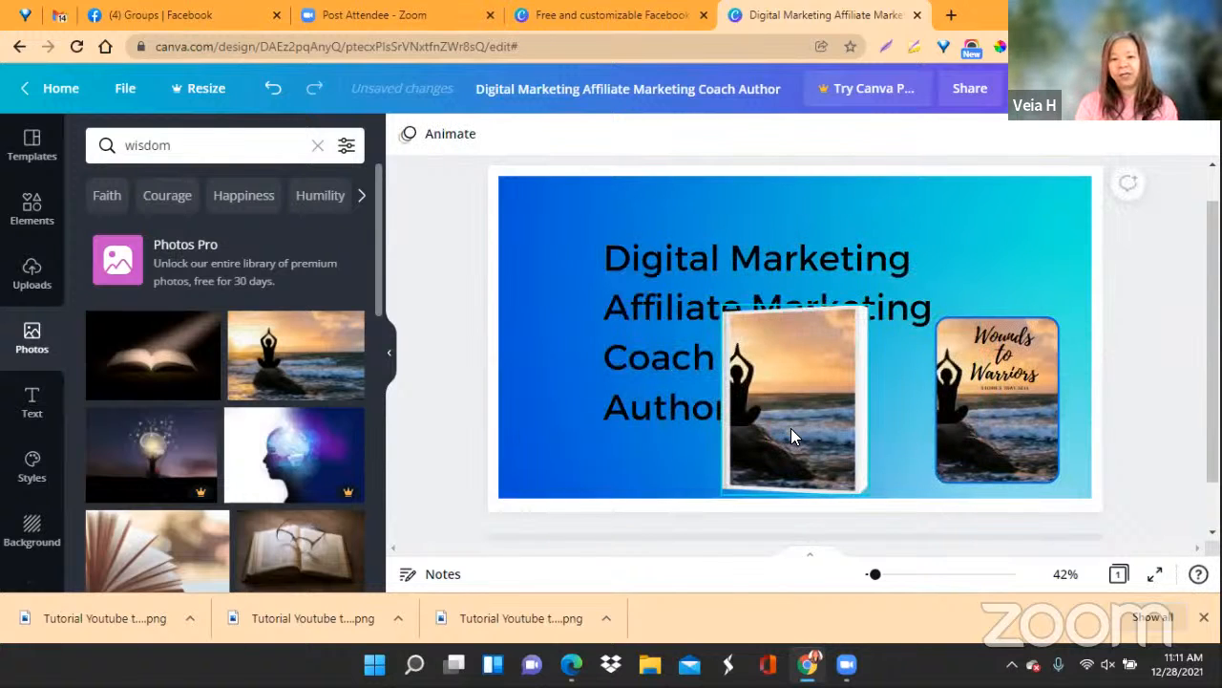
click(272, 92)
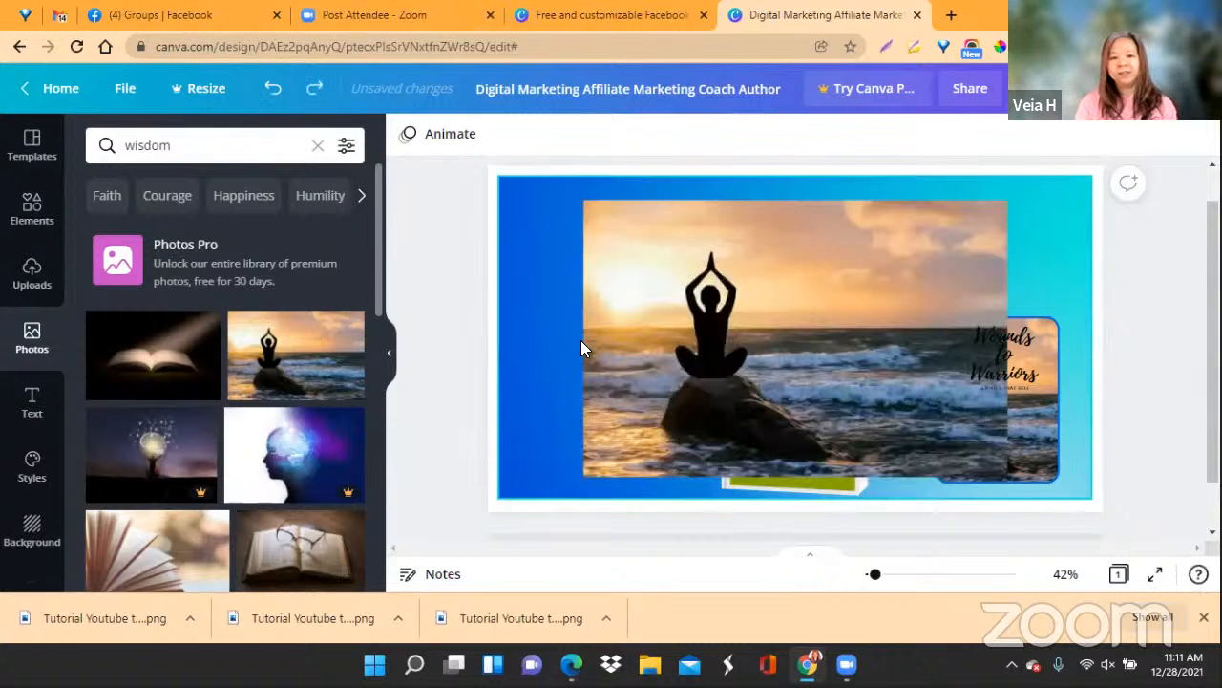
Crop the sunset meditation photo on both sides and fill the 3D book frame with it
click(970, 317)
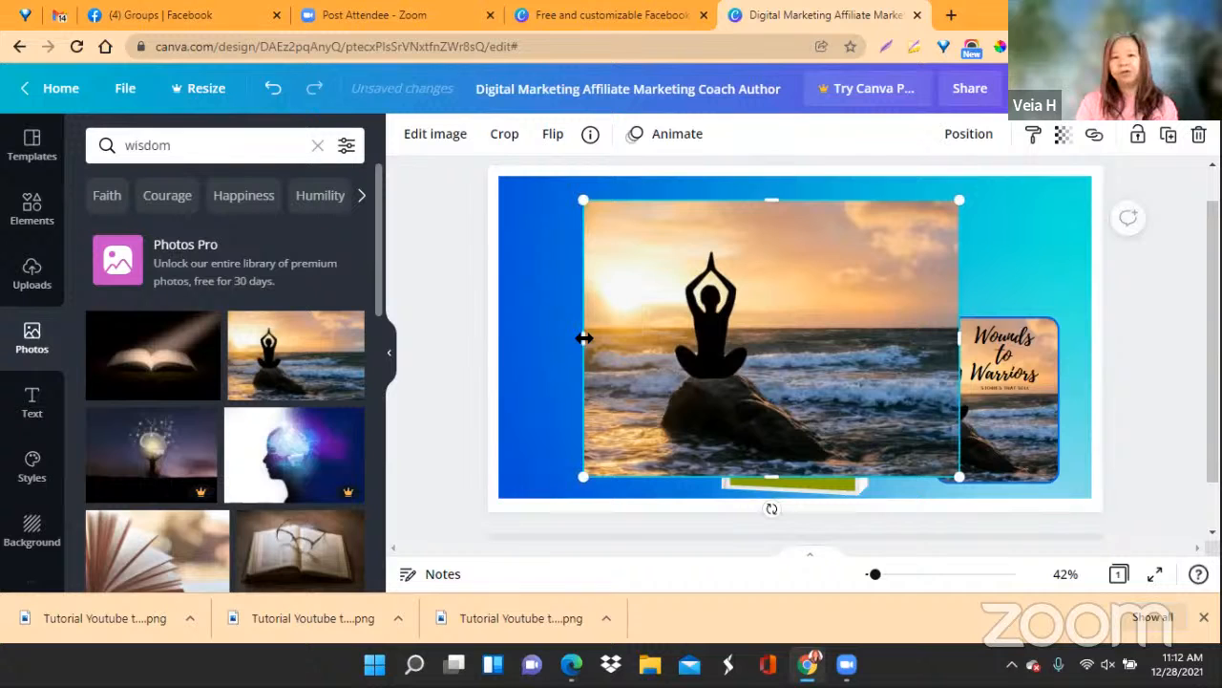
drag(583, 337, 603, 338)
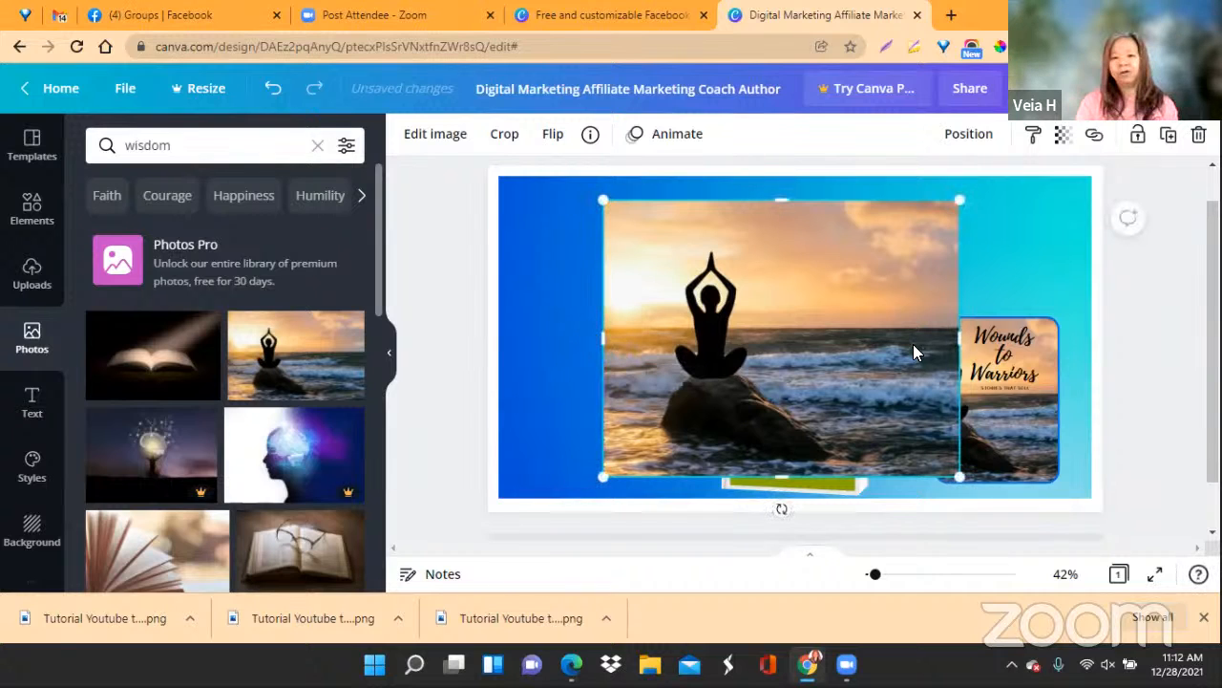
drag(760, 359, 797, 403)
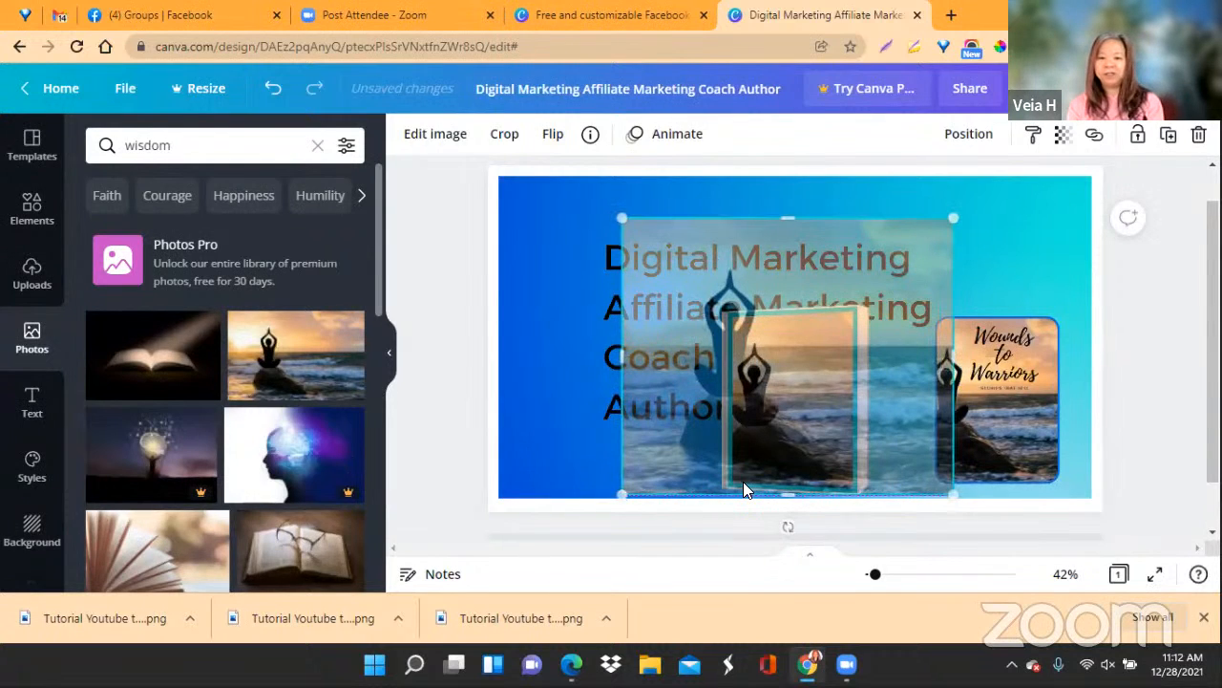
drag(743, 485, 743, 486)
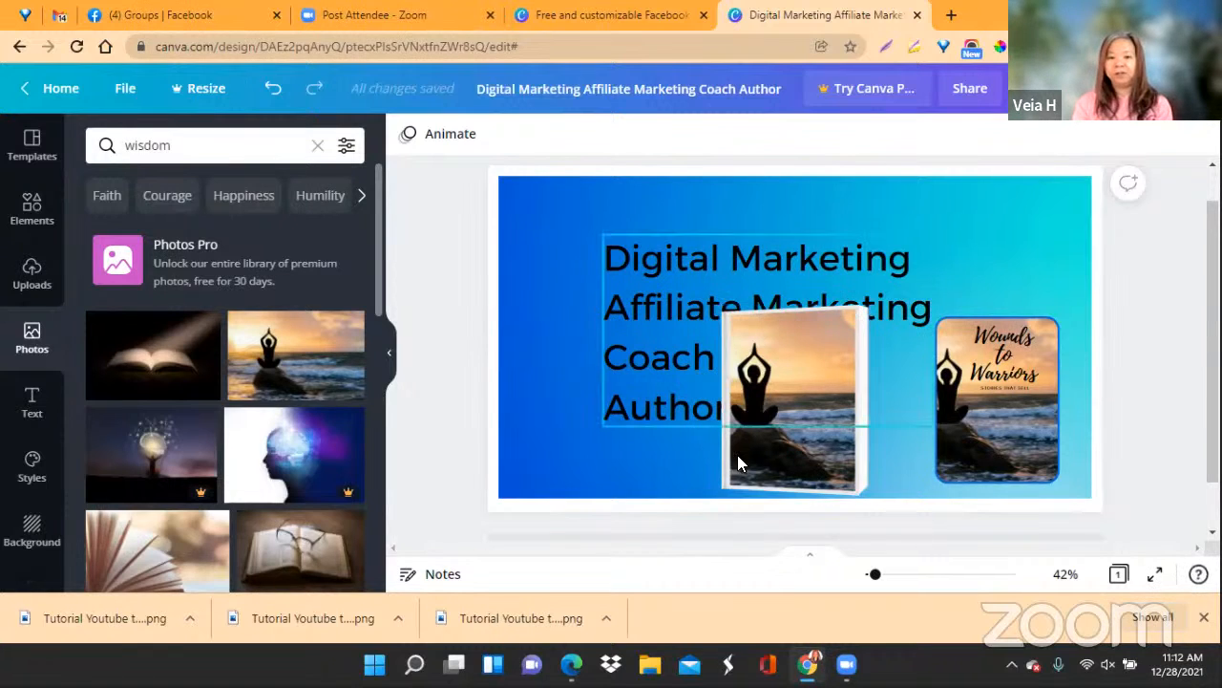
Try light blue, blue and brown on the book frame's side edge and settle on the light orange photo colour
click(856, 464)
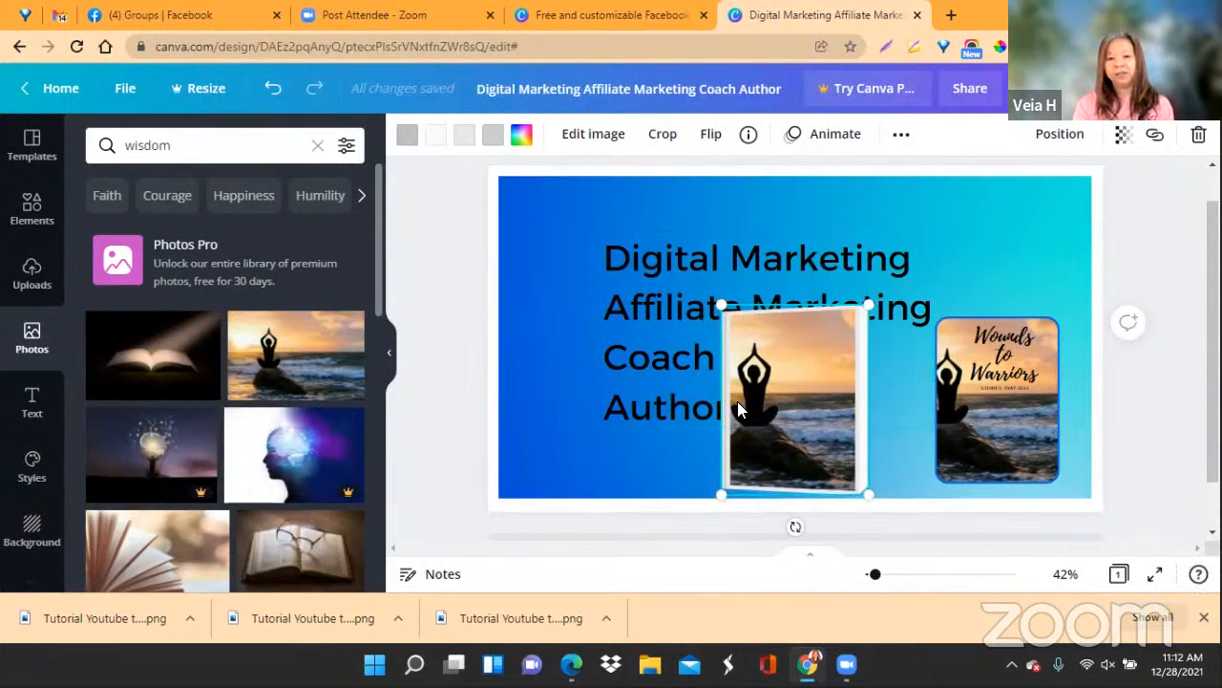
click(435, 141)
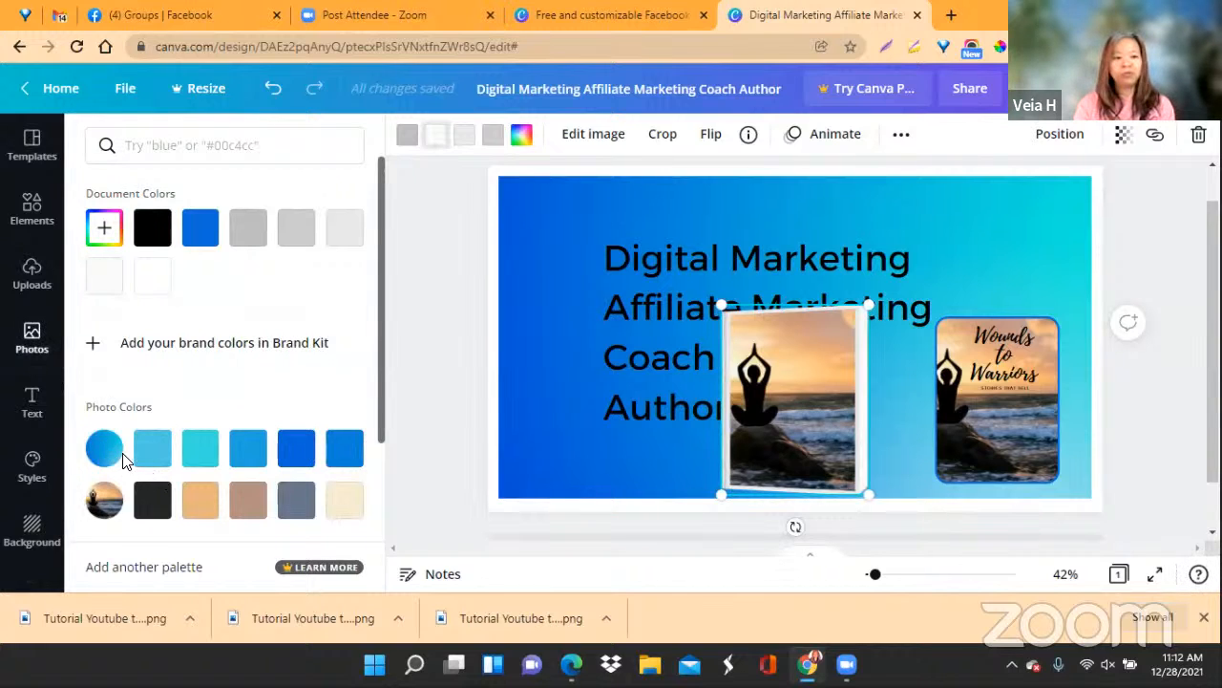
click(156, 457)
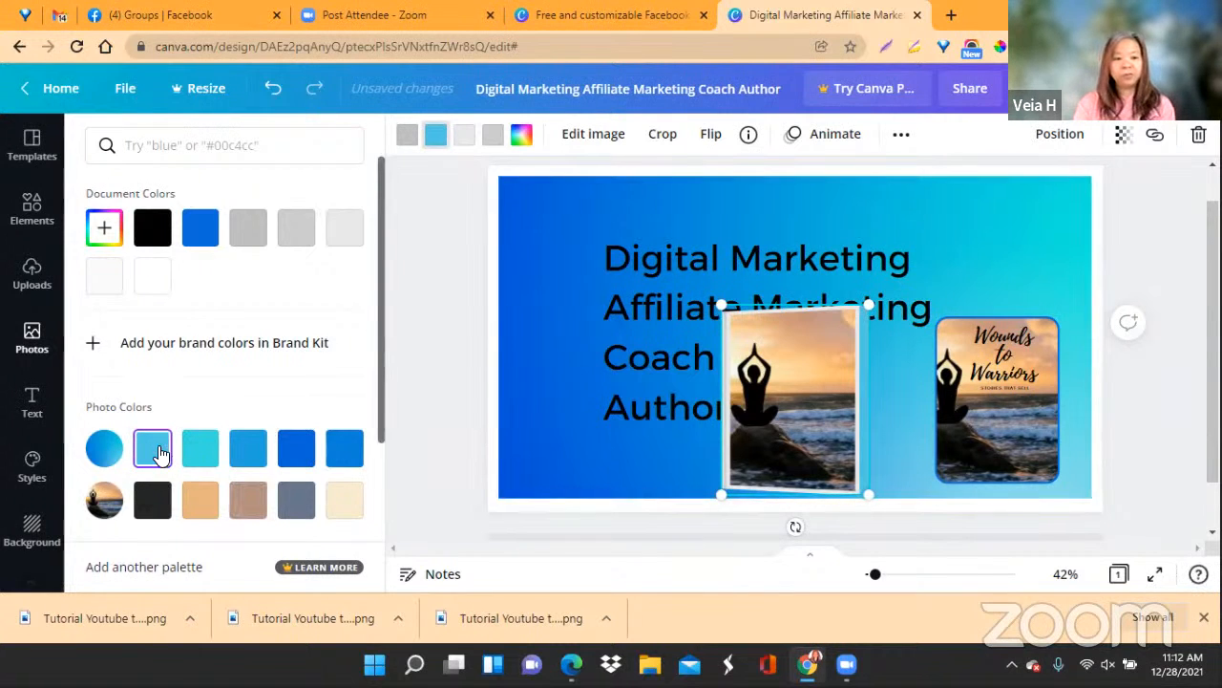
click(296, 451)
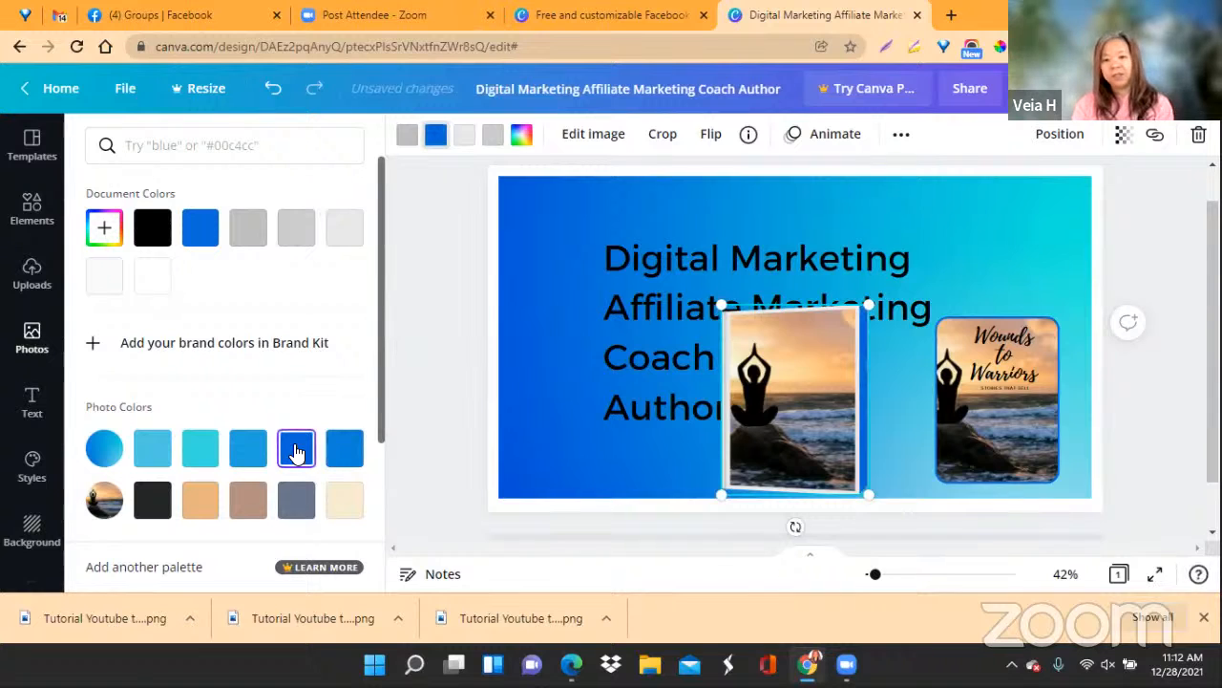
click(243, 499)
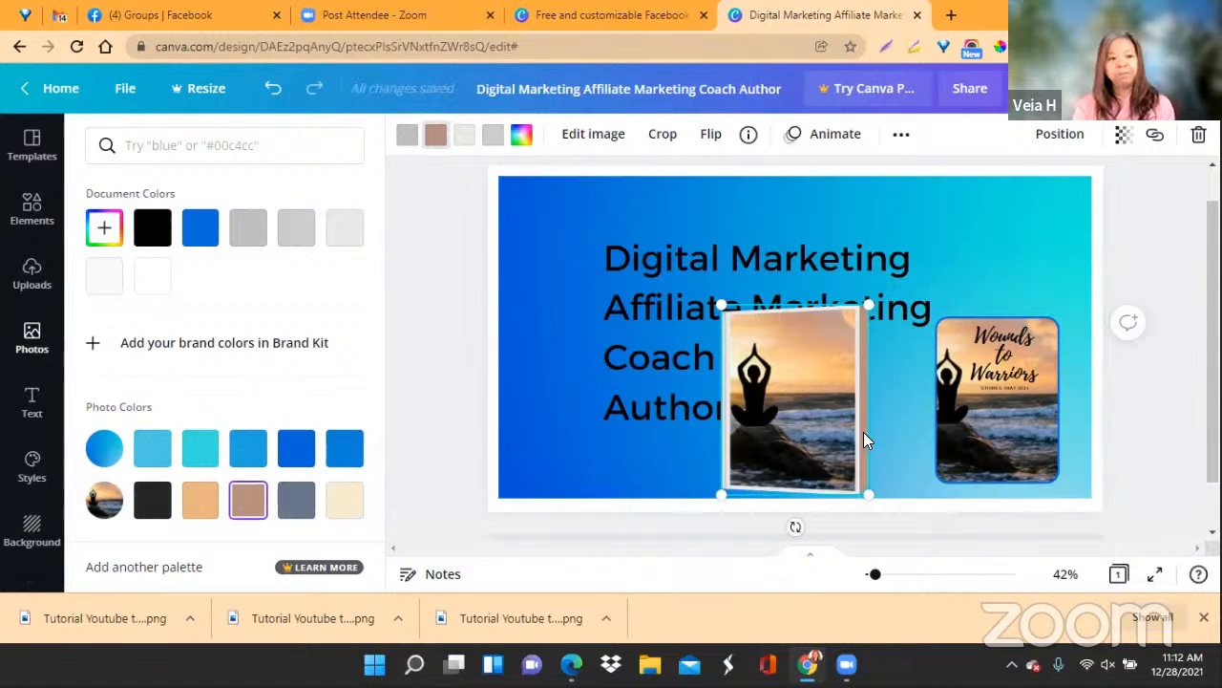
click(199, 509)
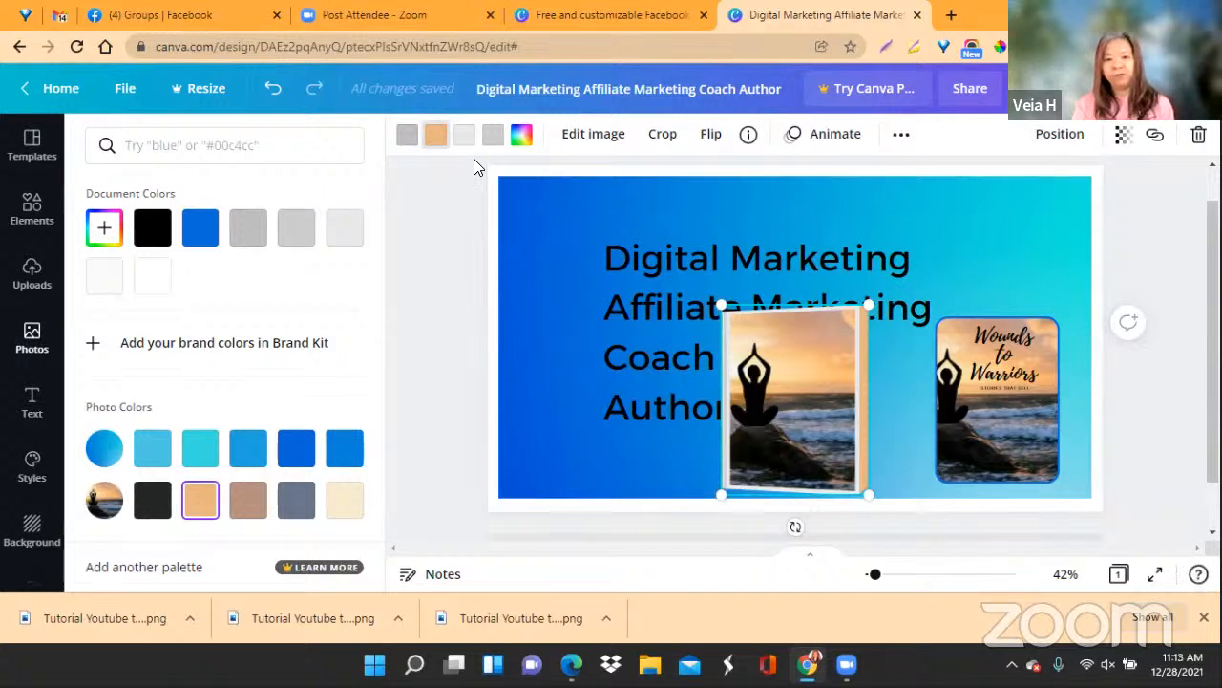
Try black on the border around the book's front cover and settle on the slate grey-blue photo colour
click(464, 136)
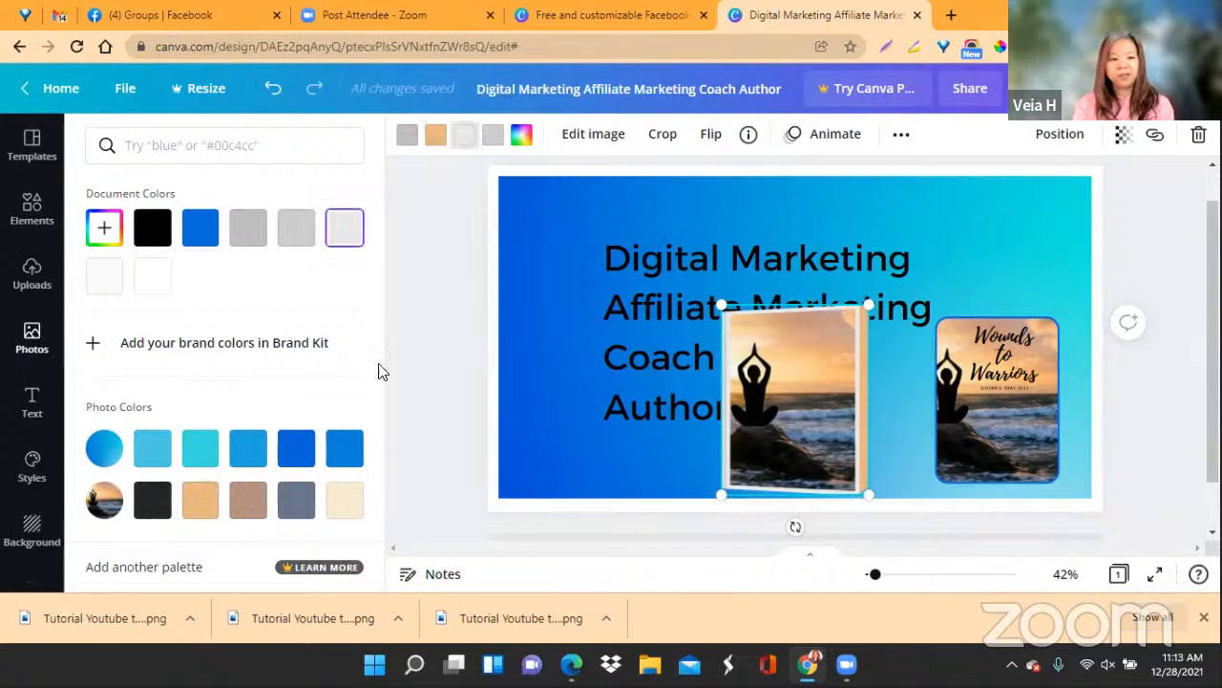
click(145, 503)
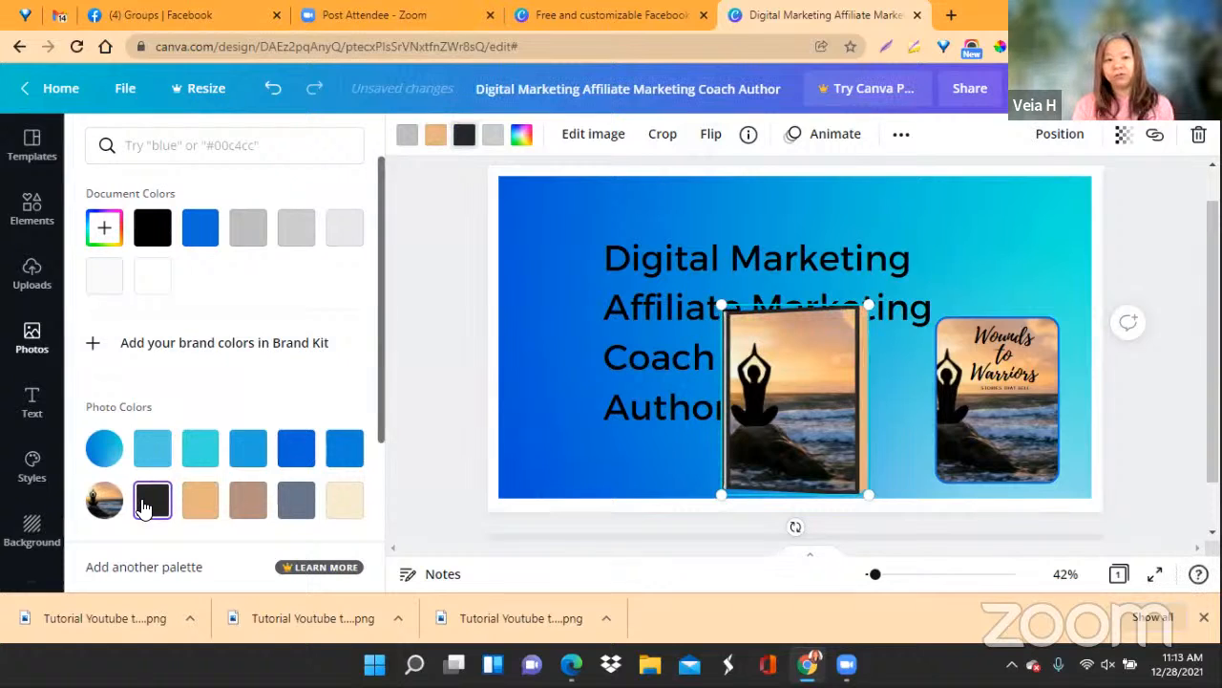
click(296, 505)
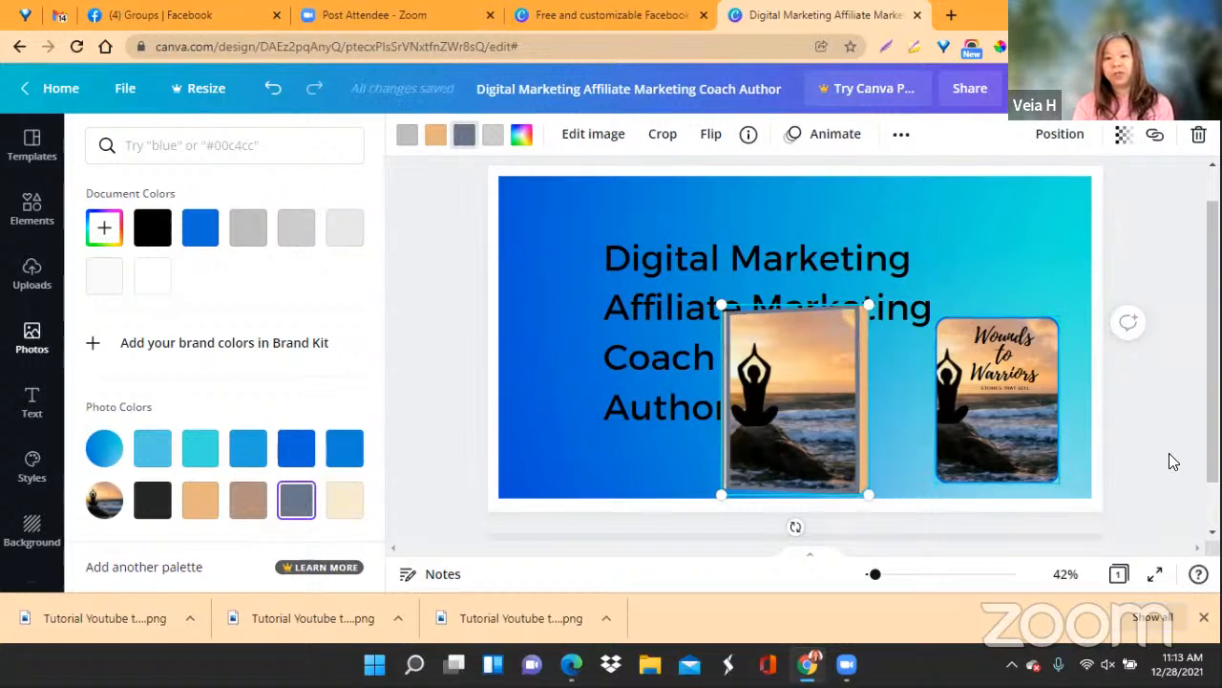
Move the rounded framed photo to the cover's lower left and put the 3D book behind the "Wounds to Warriors" text
drag(1033, 433, 612, 451)
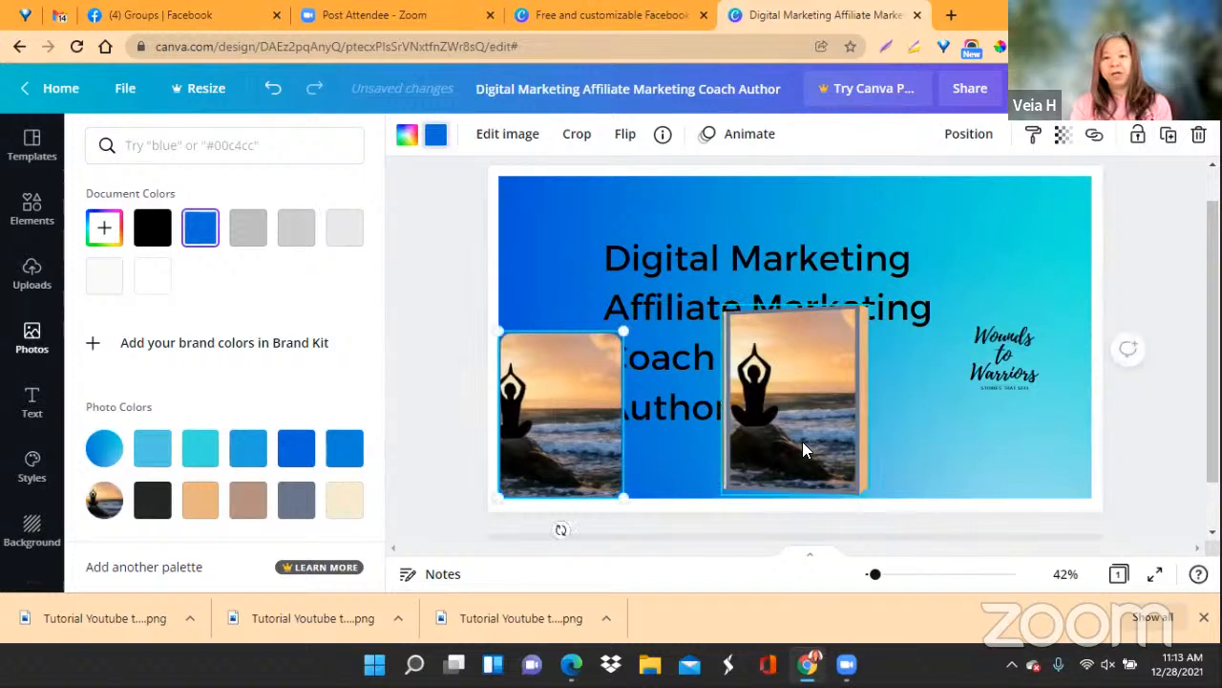
drag(799, 429, 986, 428)
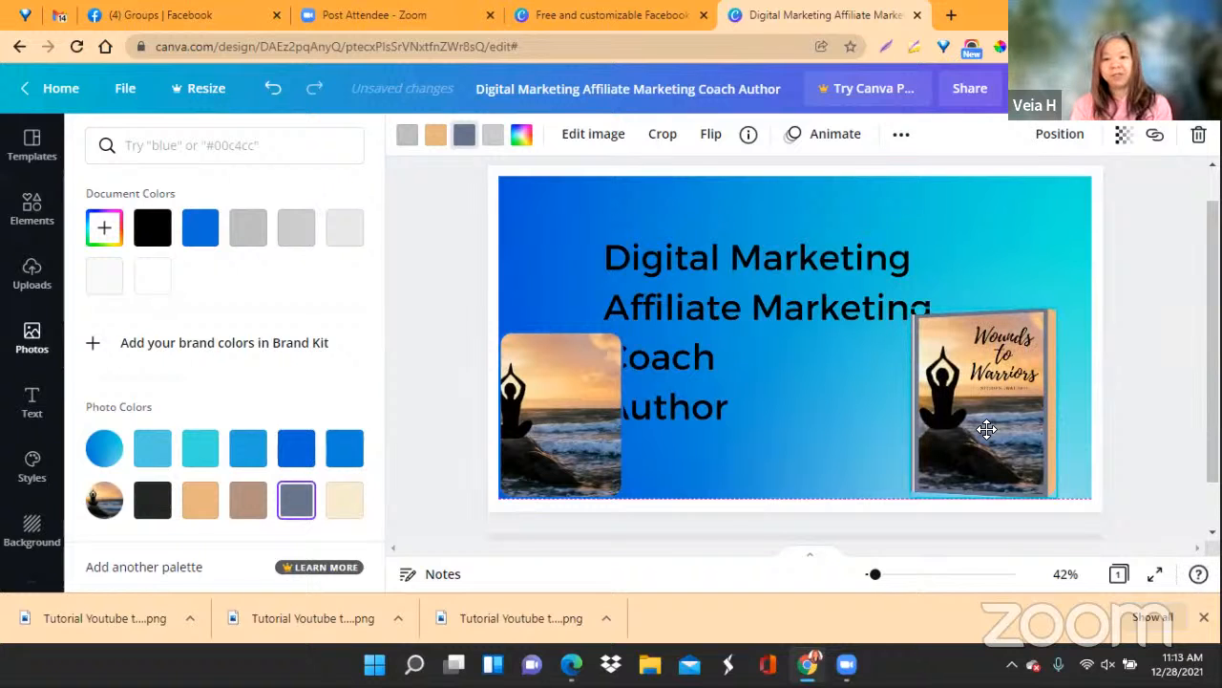
drag(987, 429, 984, 429)
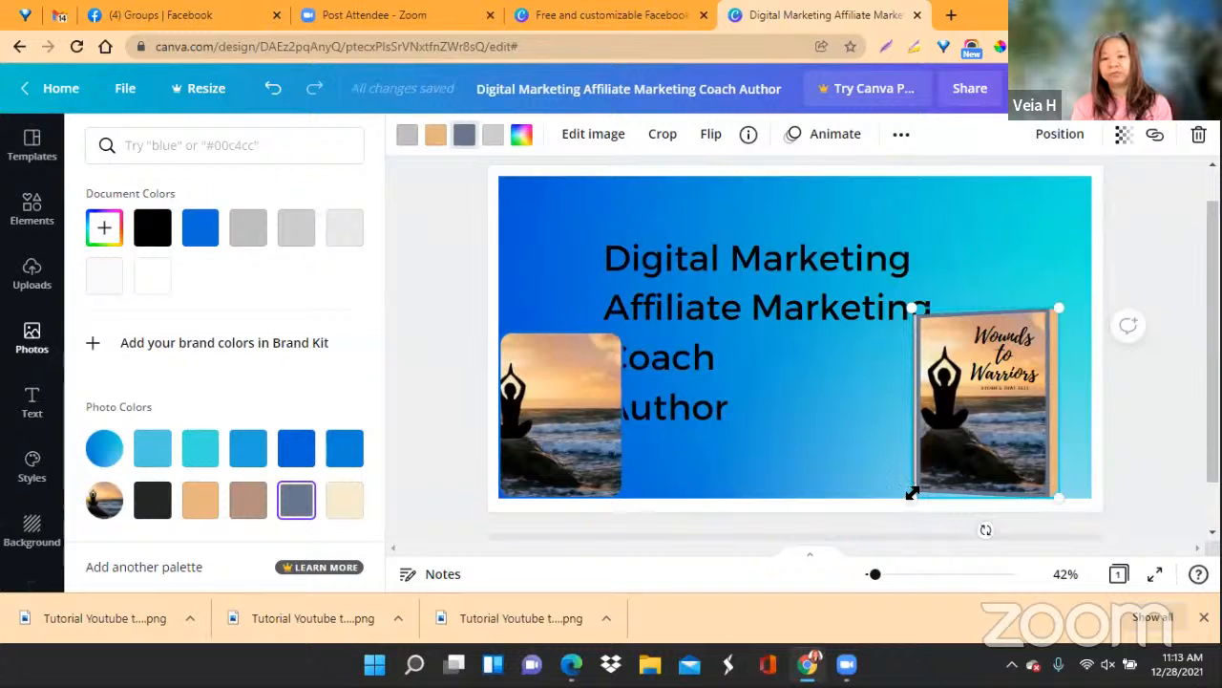
Shrink the 3D book to about 350 × 452 and nudge it slightly leftward behind its title text
drag(912, 493, 930, 477)
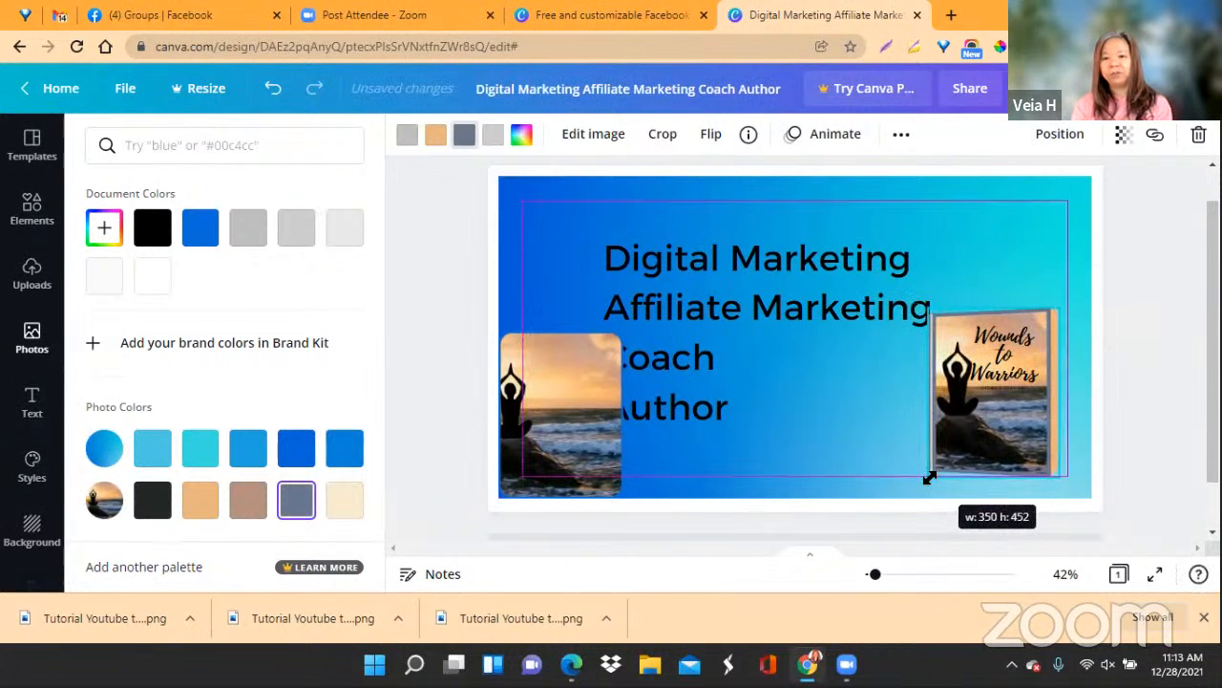
drag(930, 477, 929, 476)
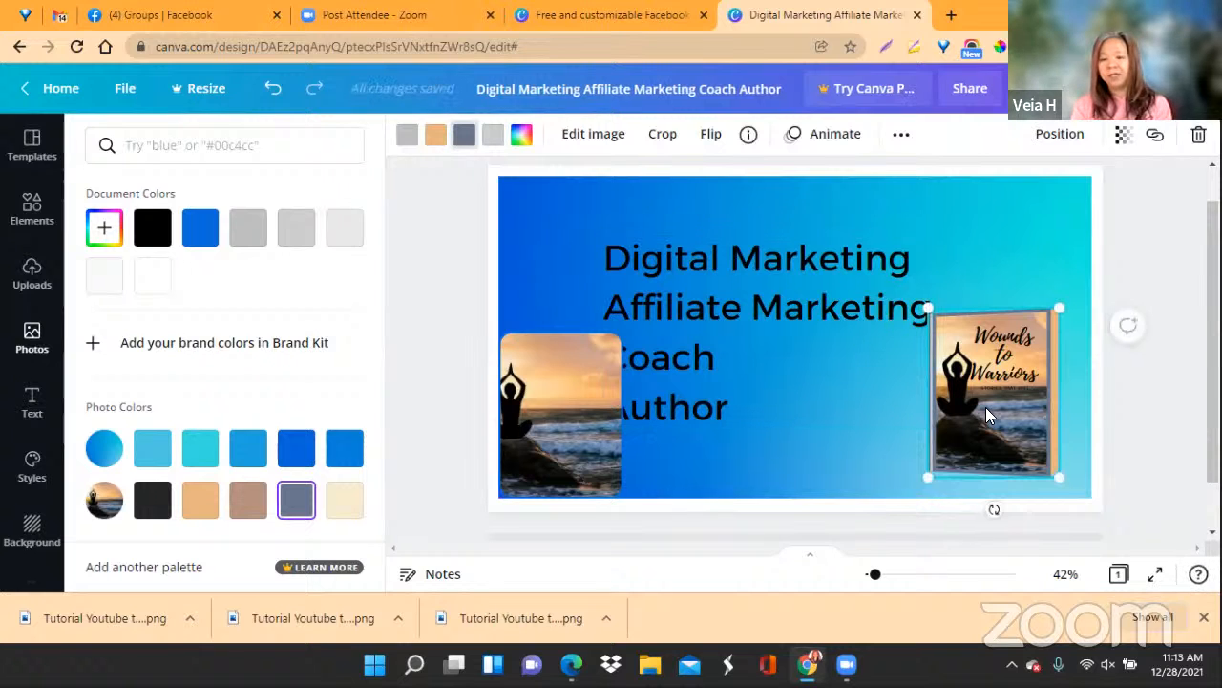
drag(988, 407, 981, 413)
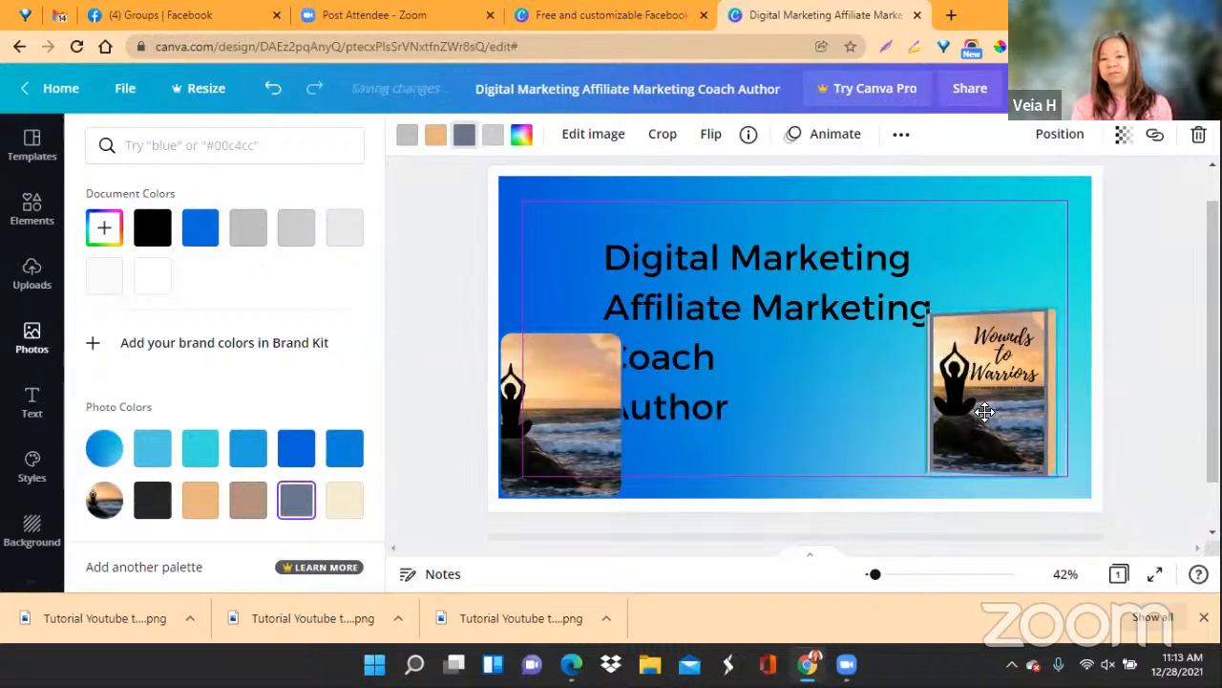
Shrink the rounded framed photo and move it beside the 3D book's lower left edge
click(1165, 418)
click(541, 439)
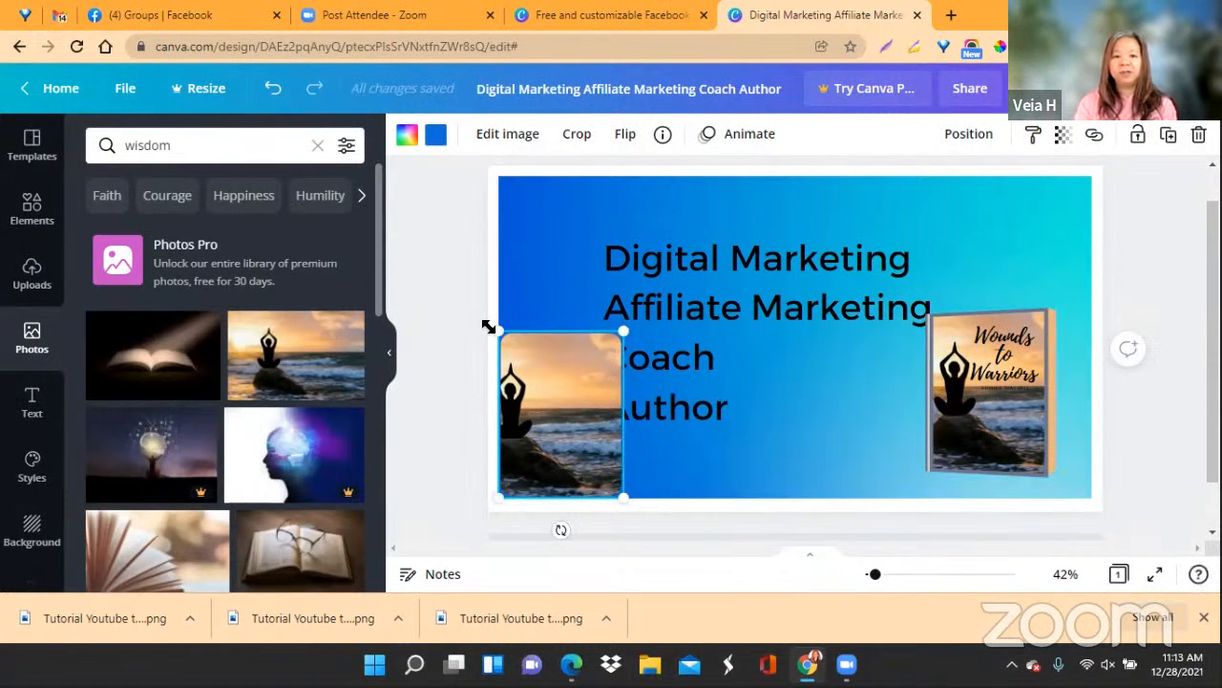
drag(498, 332, 562, 403)
drag(575, 462, 885, 459)
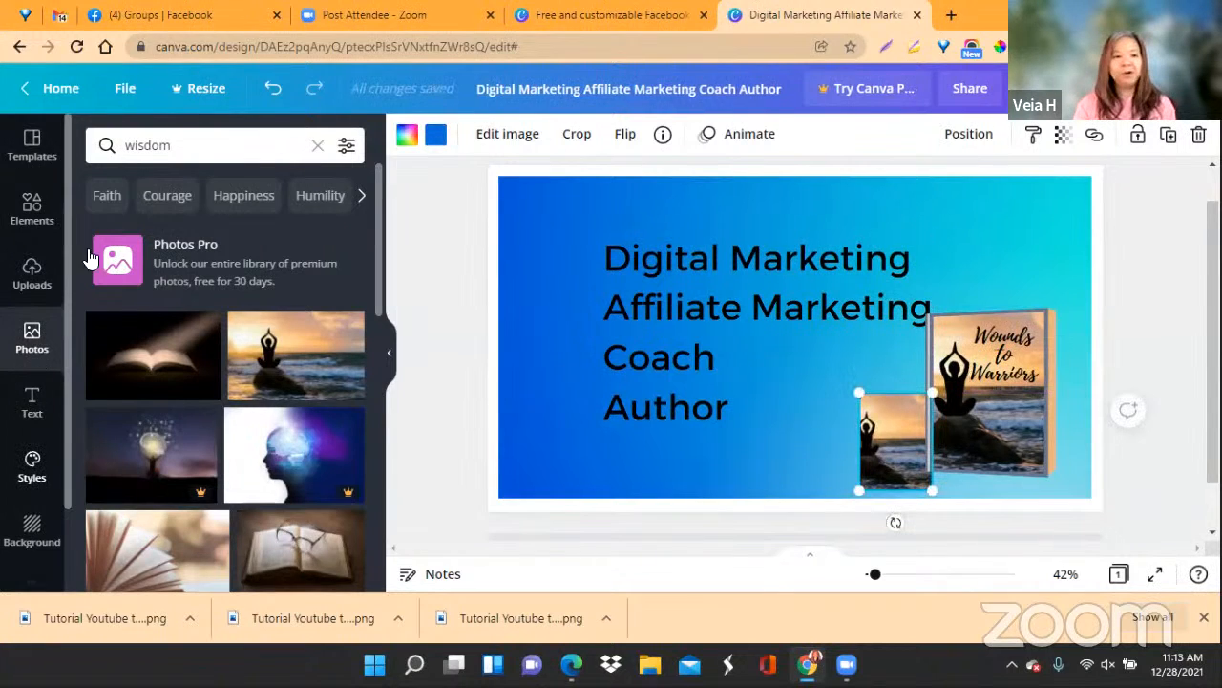
Add a smartphone frame and shrink it to stand just left of the small rounded framed photo
click(31, 208)
click(129, 268)
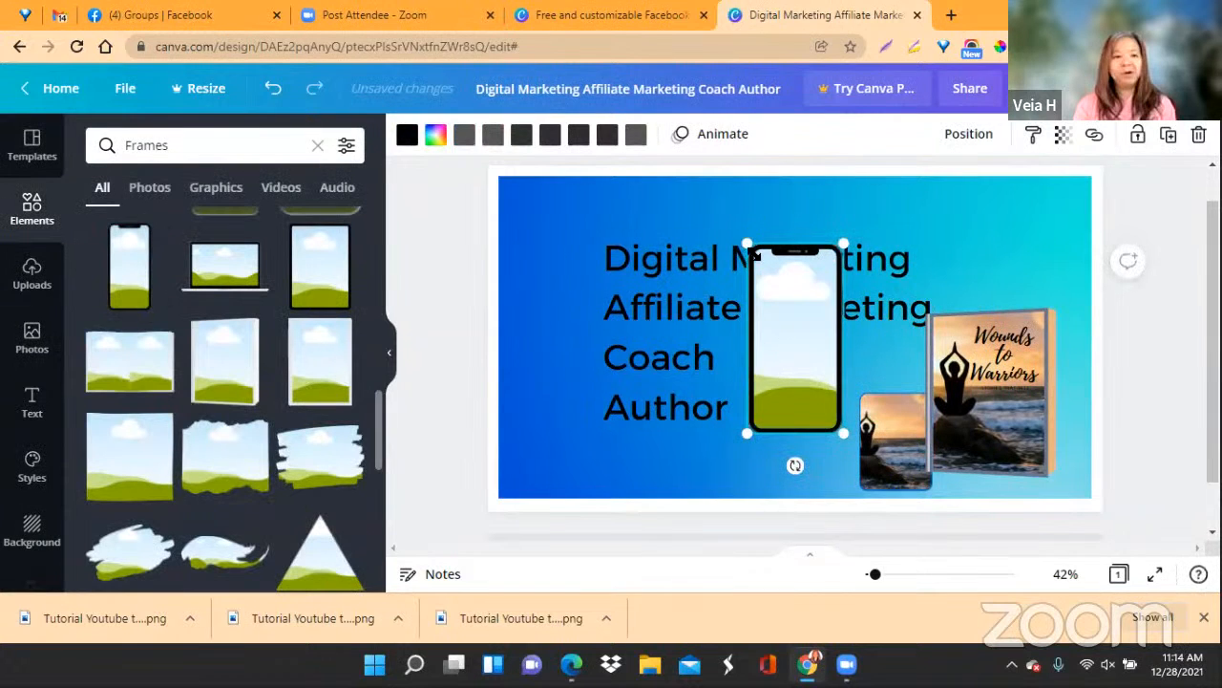
drag(748, 241, 832, 443)
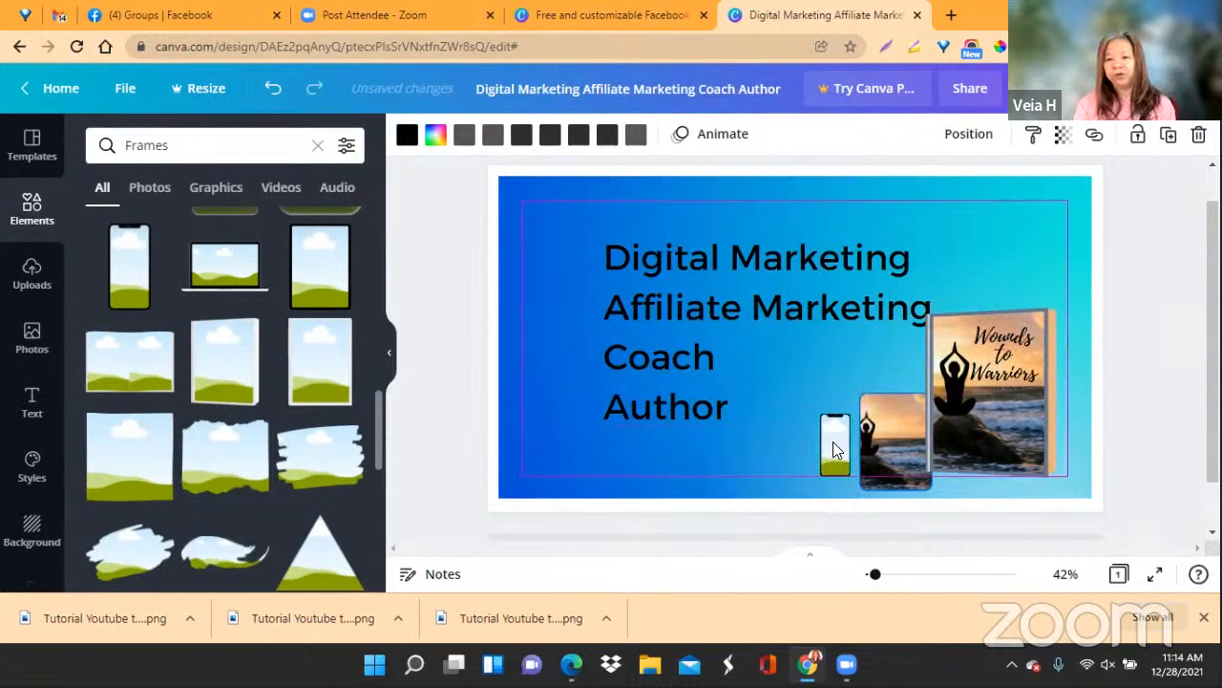
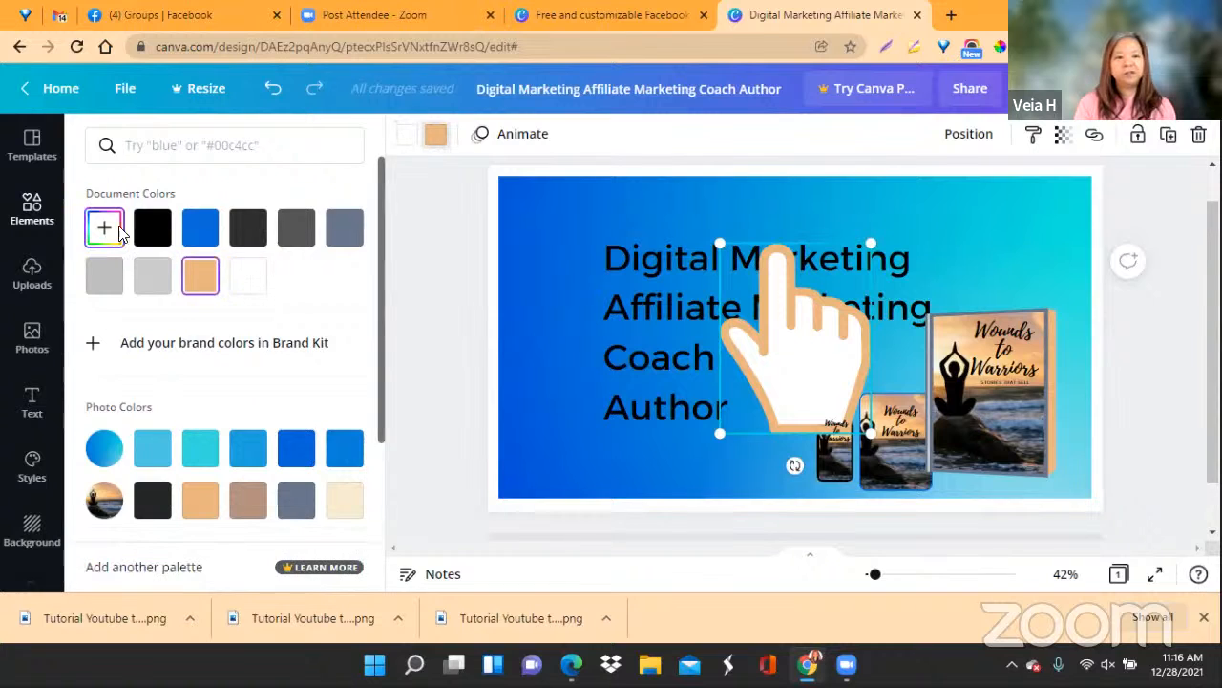
Make the pointing hand's outline black, rotate it 90° towards the book, and shrink it into the space right of "Coach"
click(155, 231)
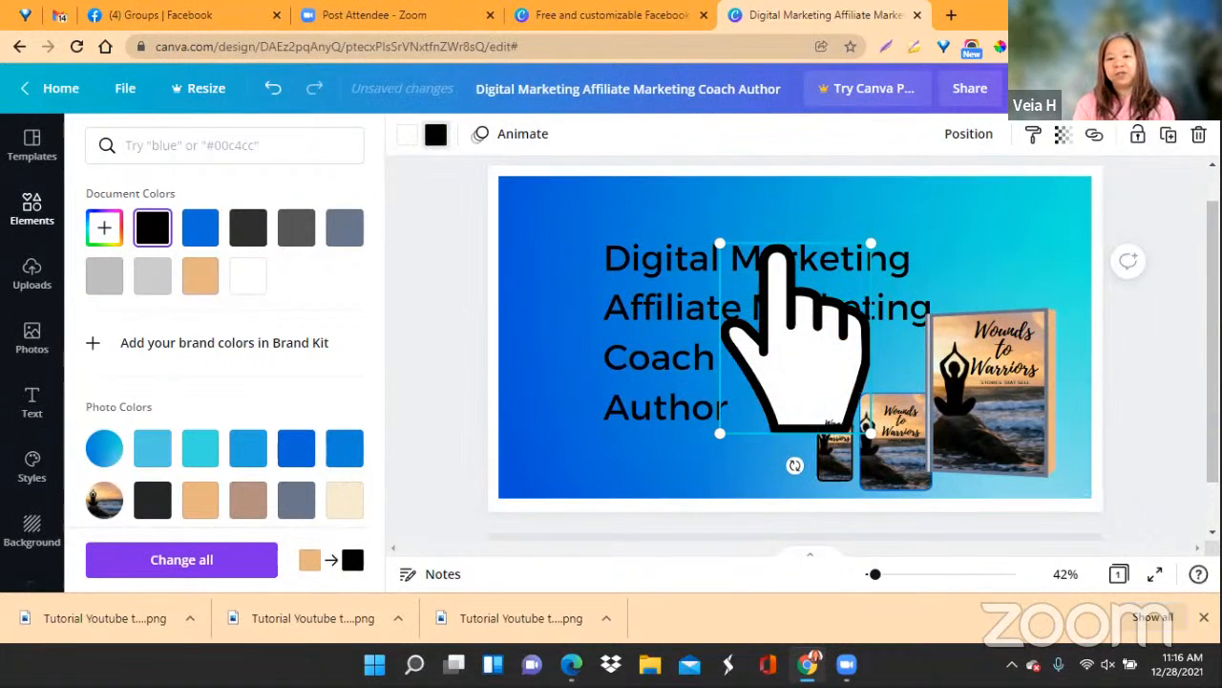
drag(795, 465, 645, 383)
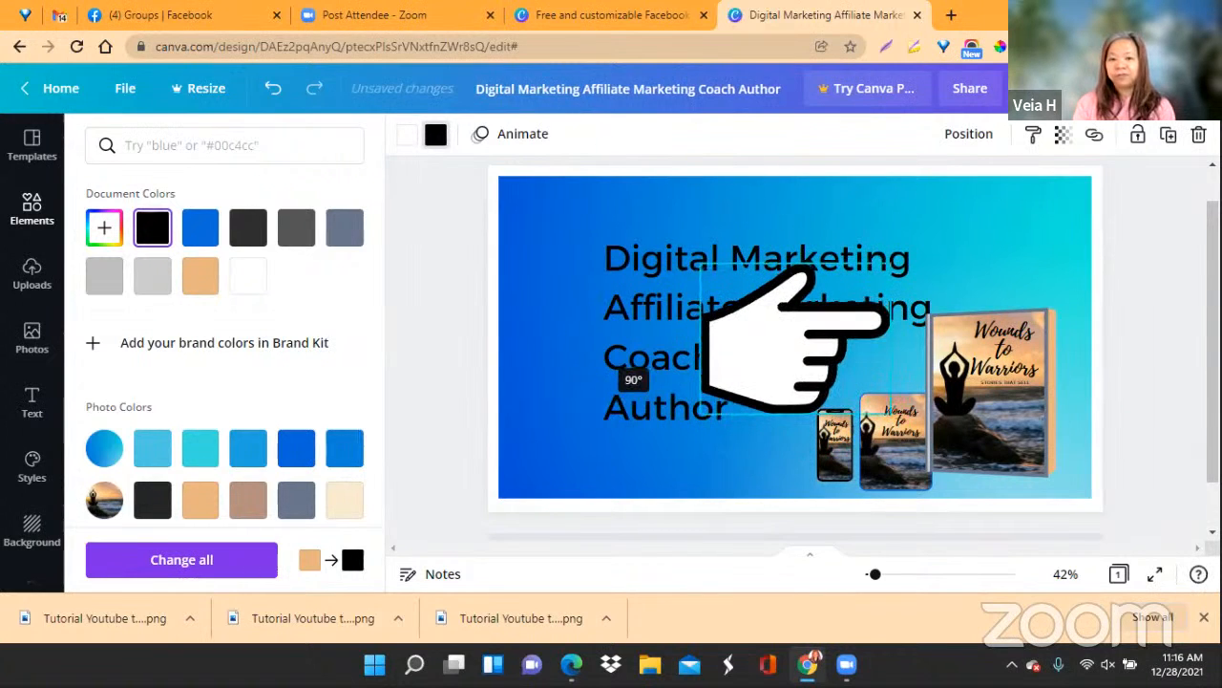
drag(715, 273, 819, 361)
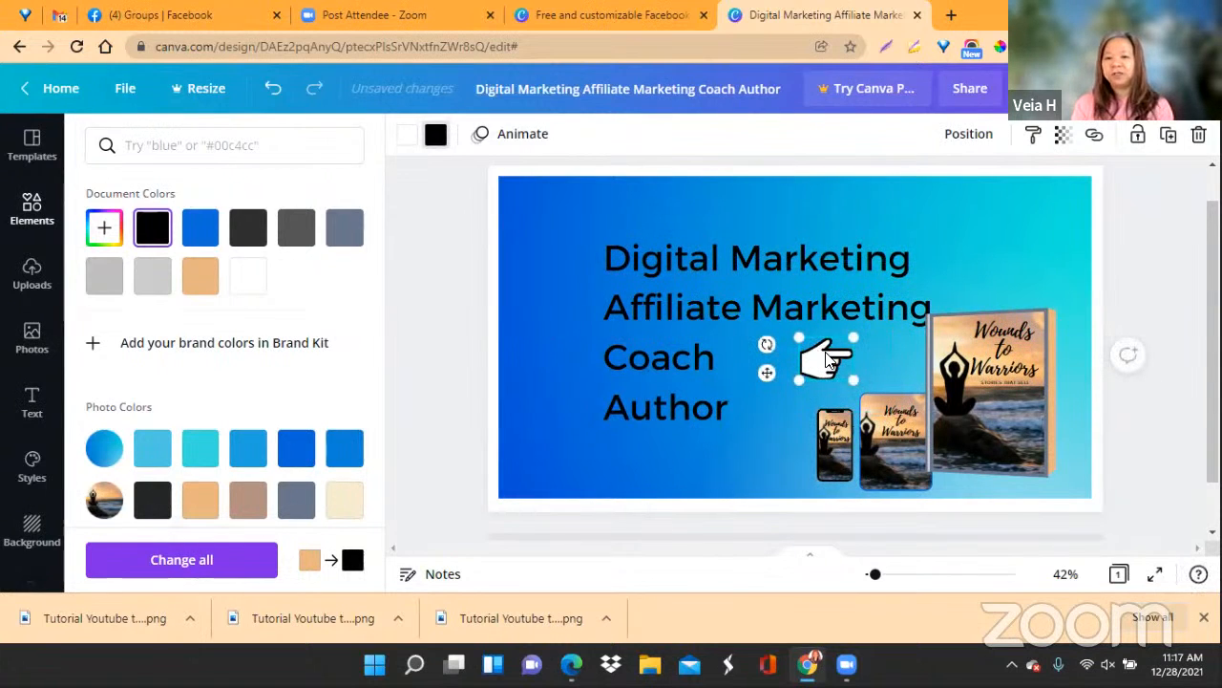
drag(868, 350, 800, 351)
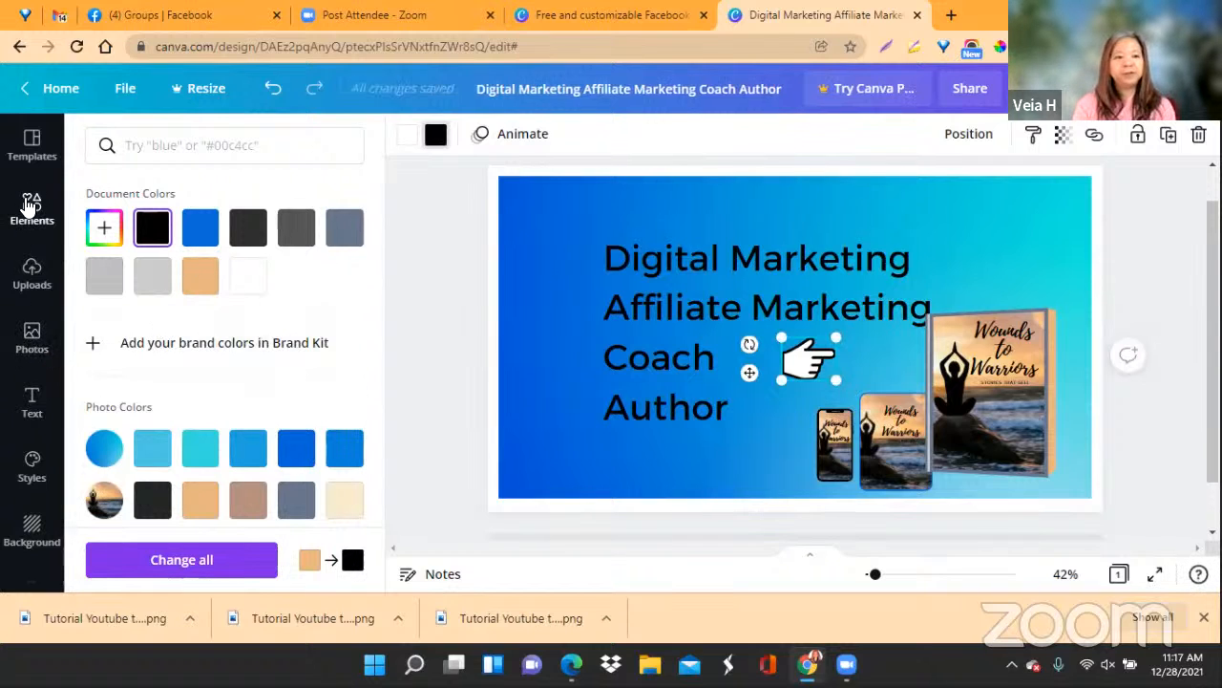
Browse the full Lines & Shapes collection for a shape to place next to the pointing hand
click(29, 203)
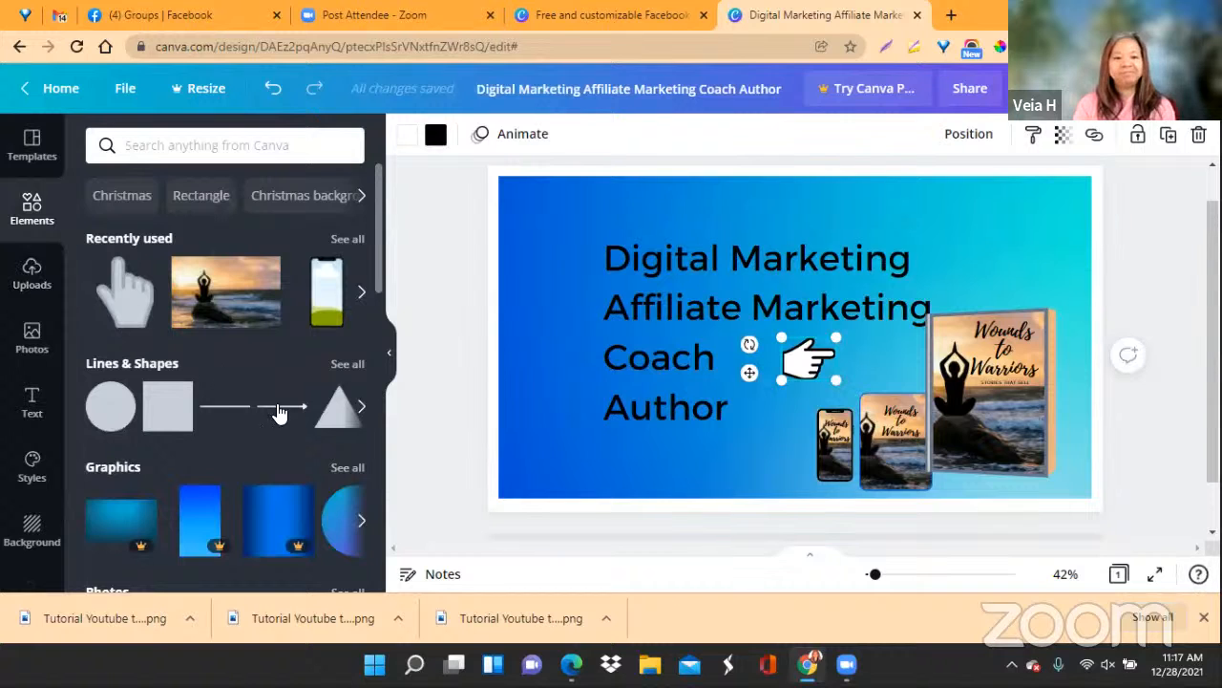
click(348, 363)
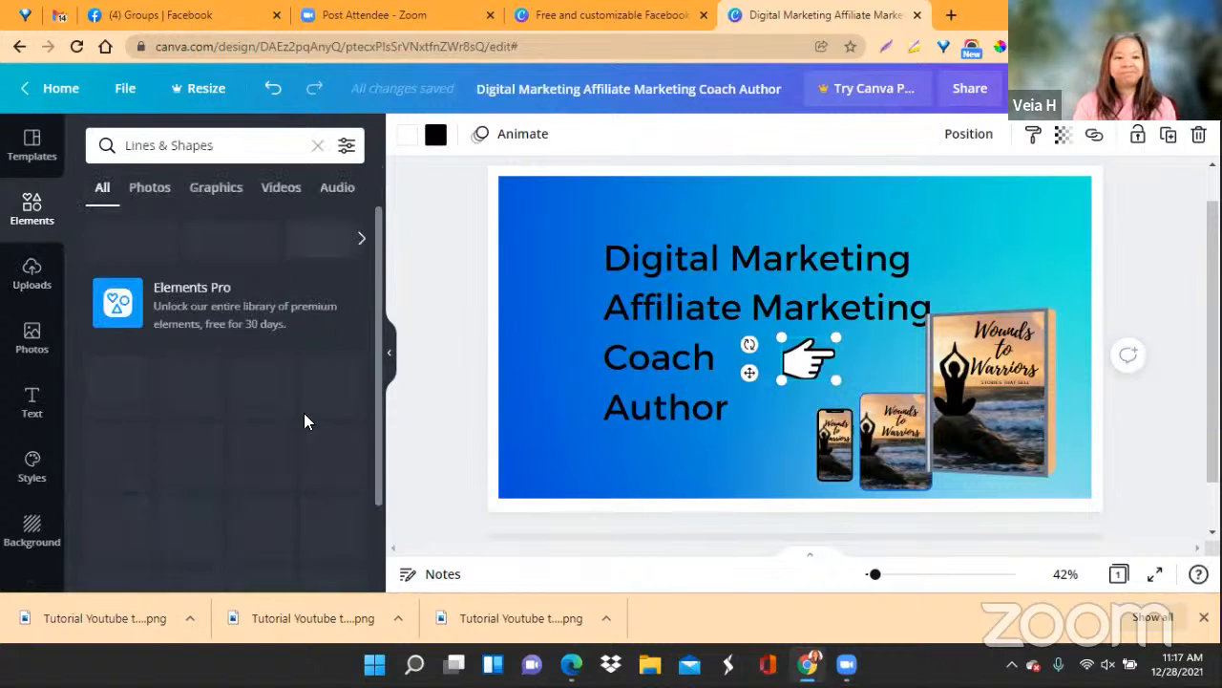
scroll(296, 424, down, 3)
scroll(296, 424, down, 5)
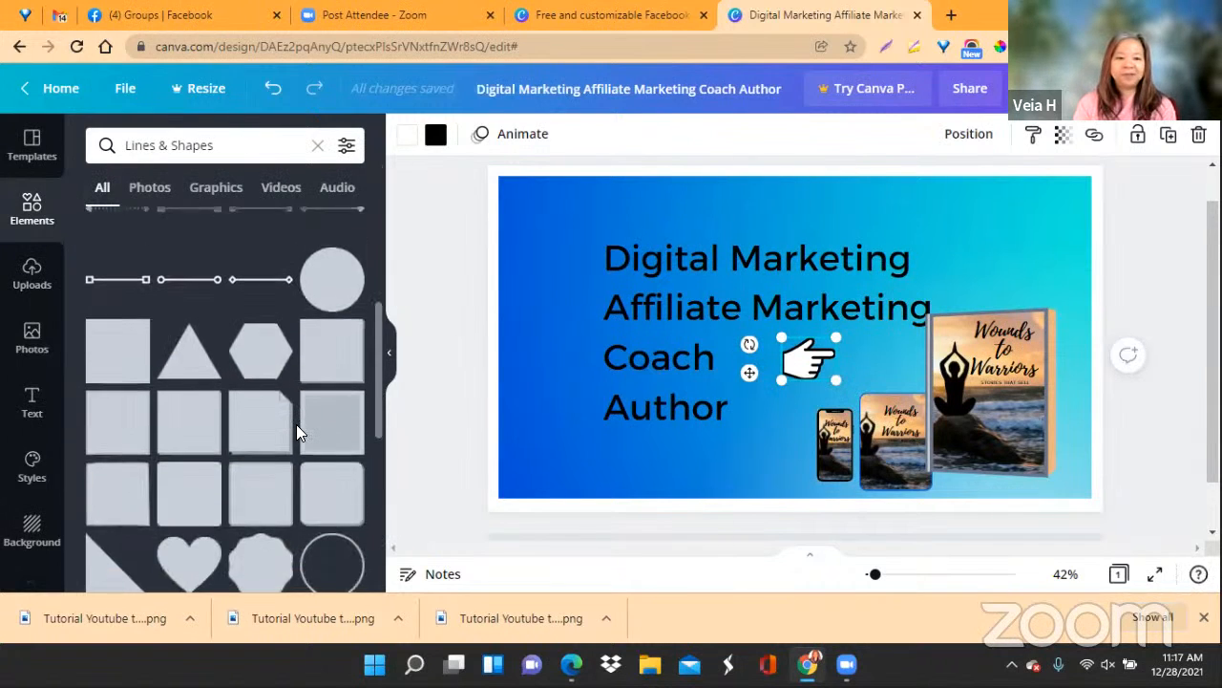
scroll(296, 424, down, 6)
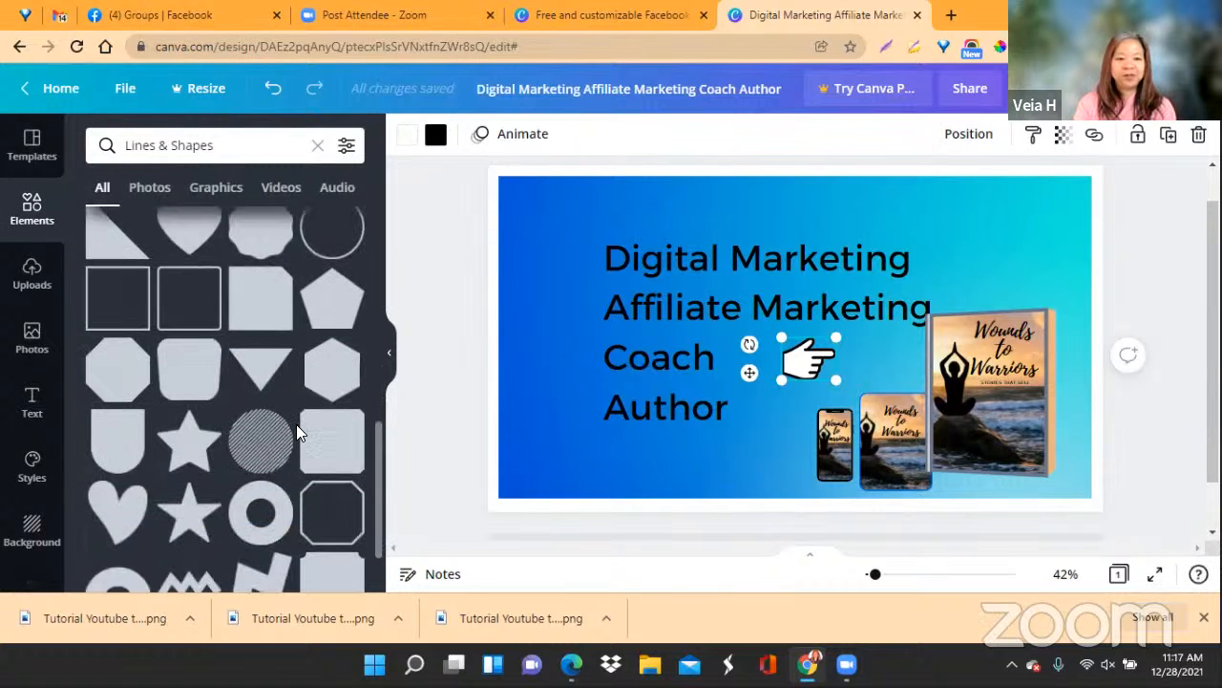
scroll(296, 424, down, 8)
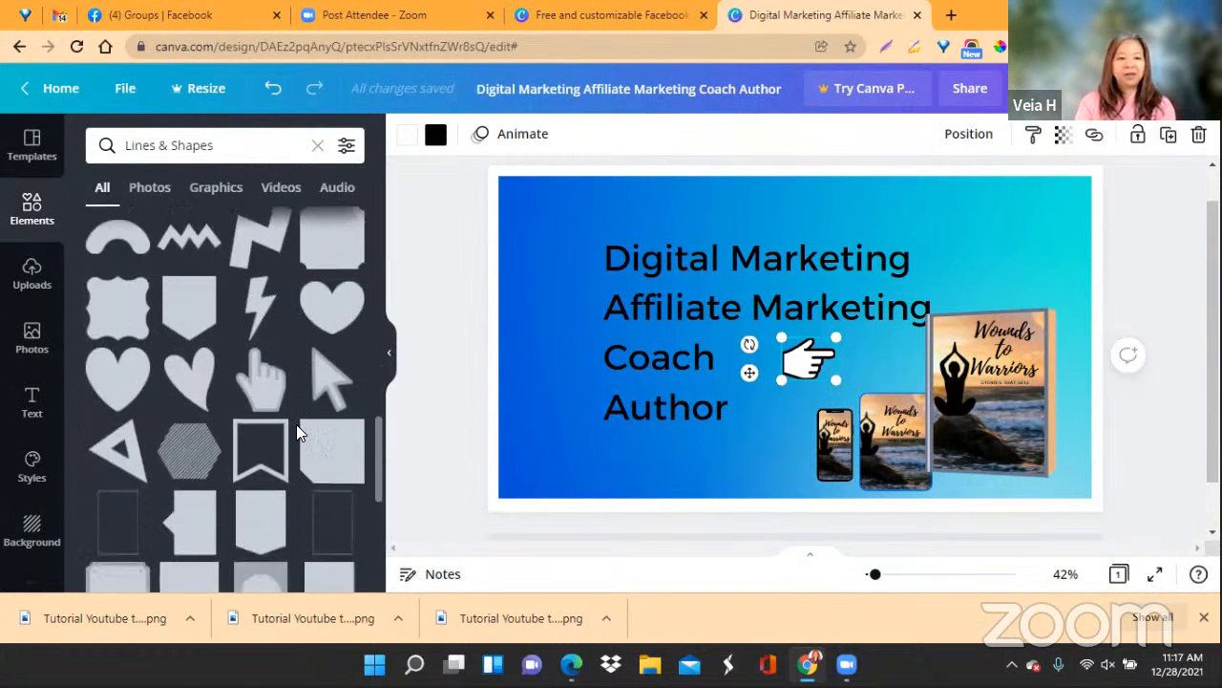
scroll(294, 422, down, 6)
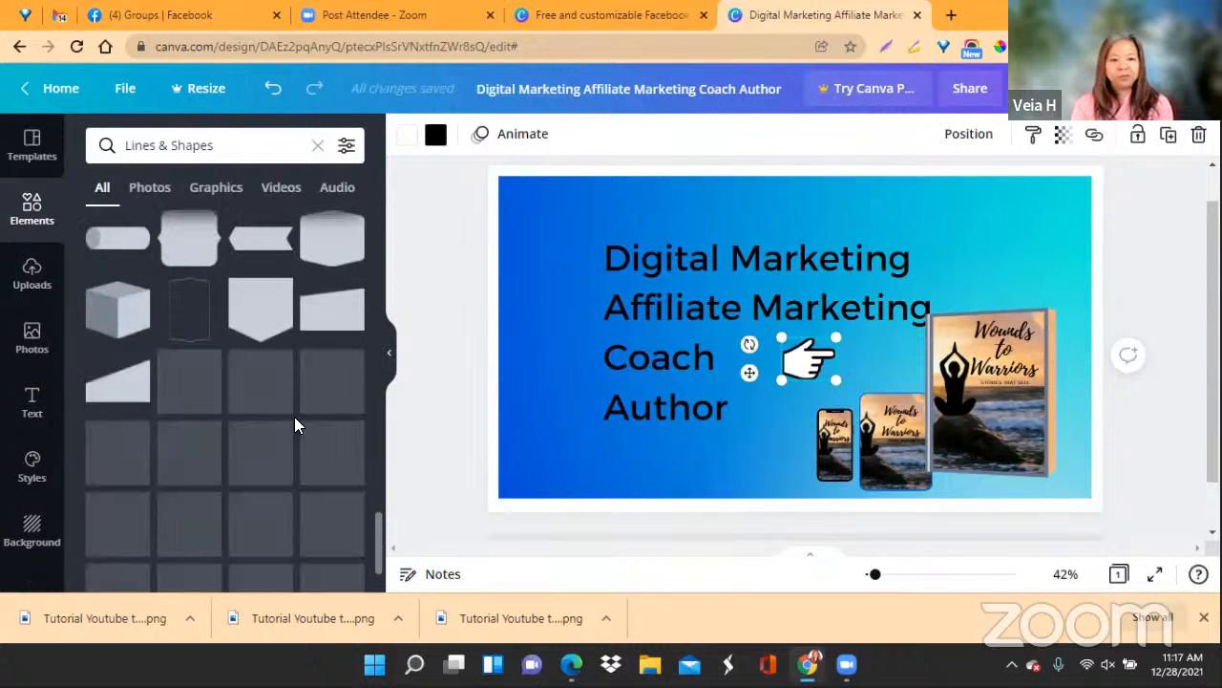
scroll(294, 417, up, 3)
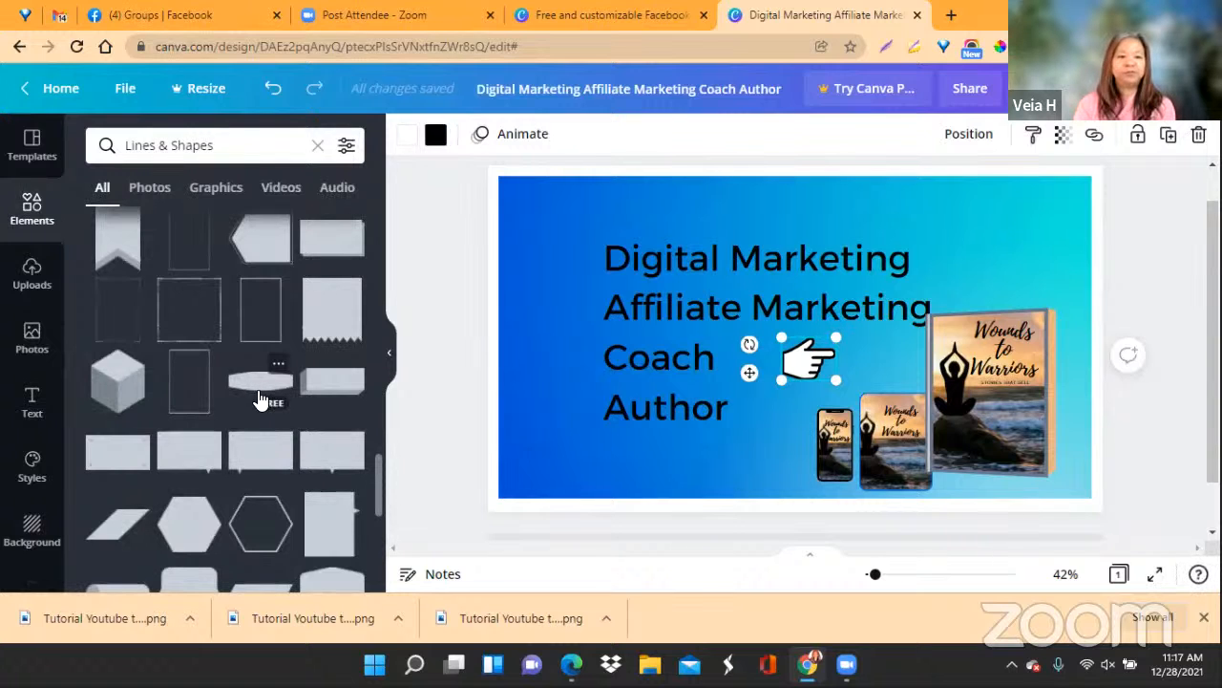
scroll(259, 399, down, 5)
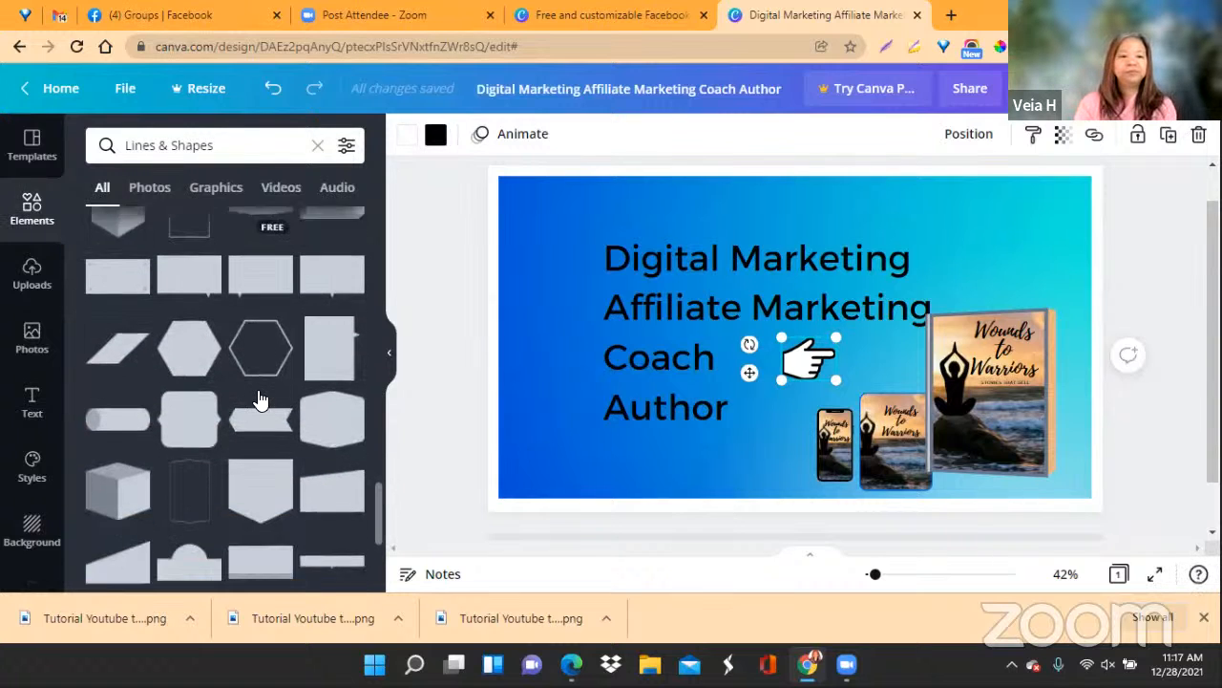
scroll(259, 399, down, 10)
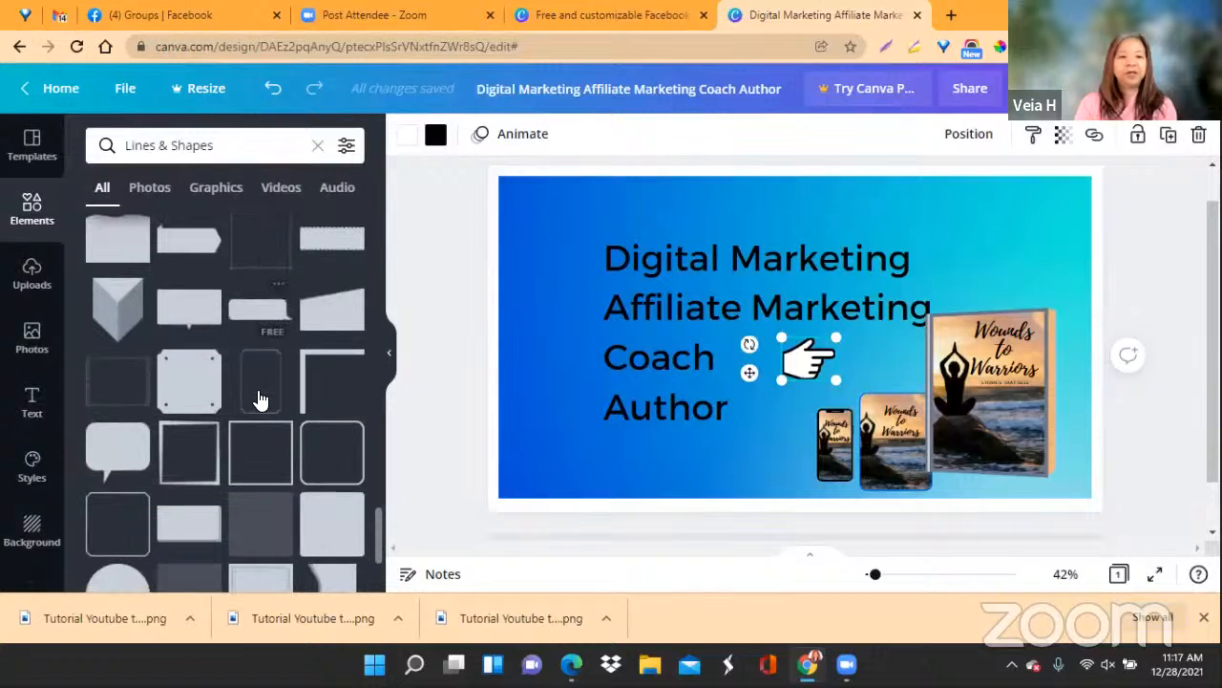
scroll(295, 420, up, 6)
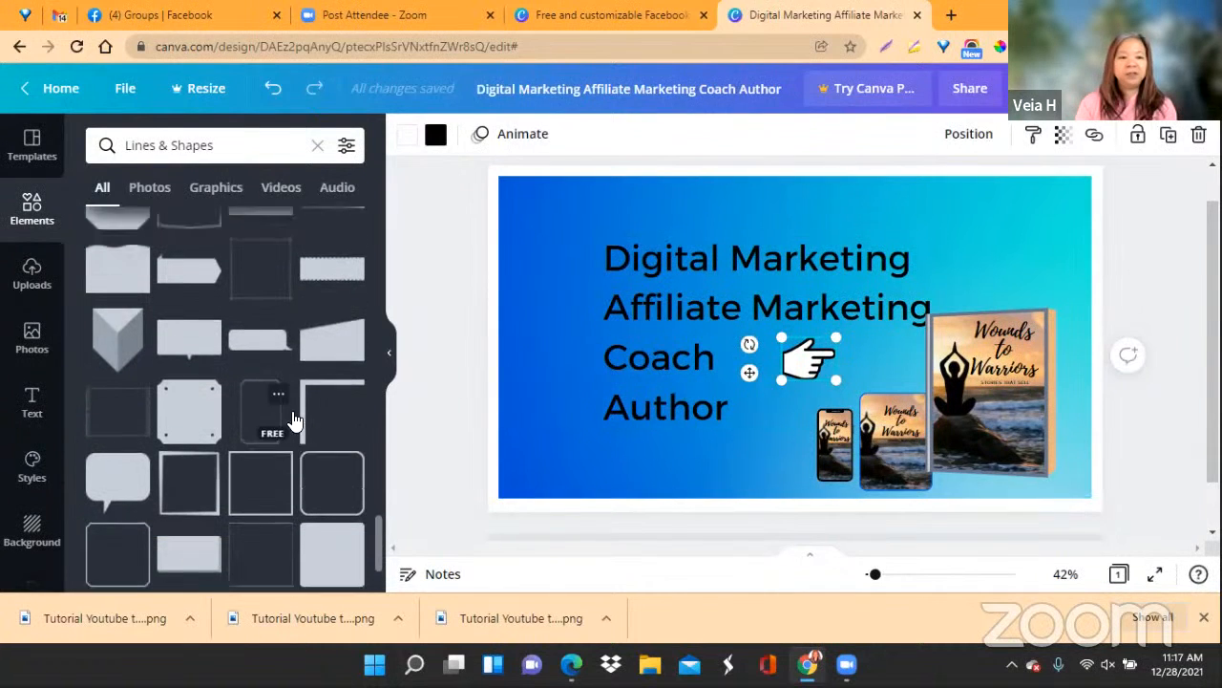
scroll(294, 420, up, 5)
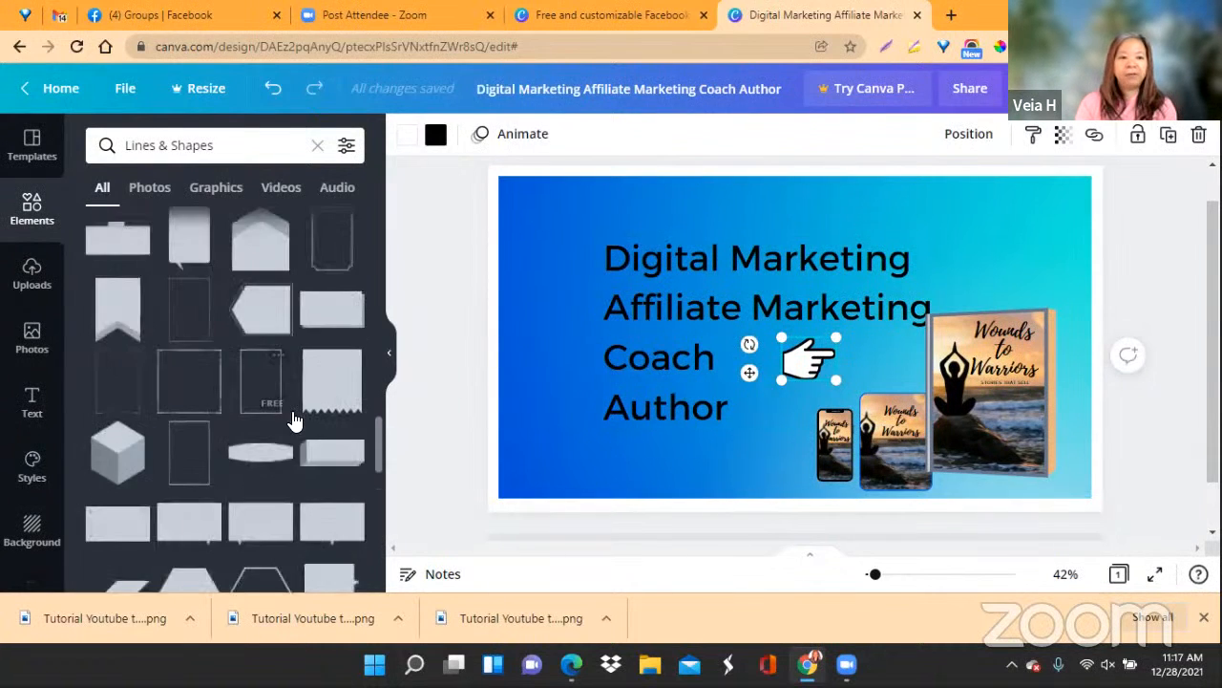
scroll(287, 382, up, 6)
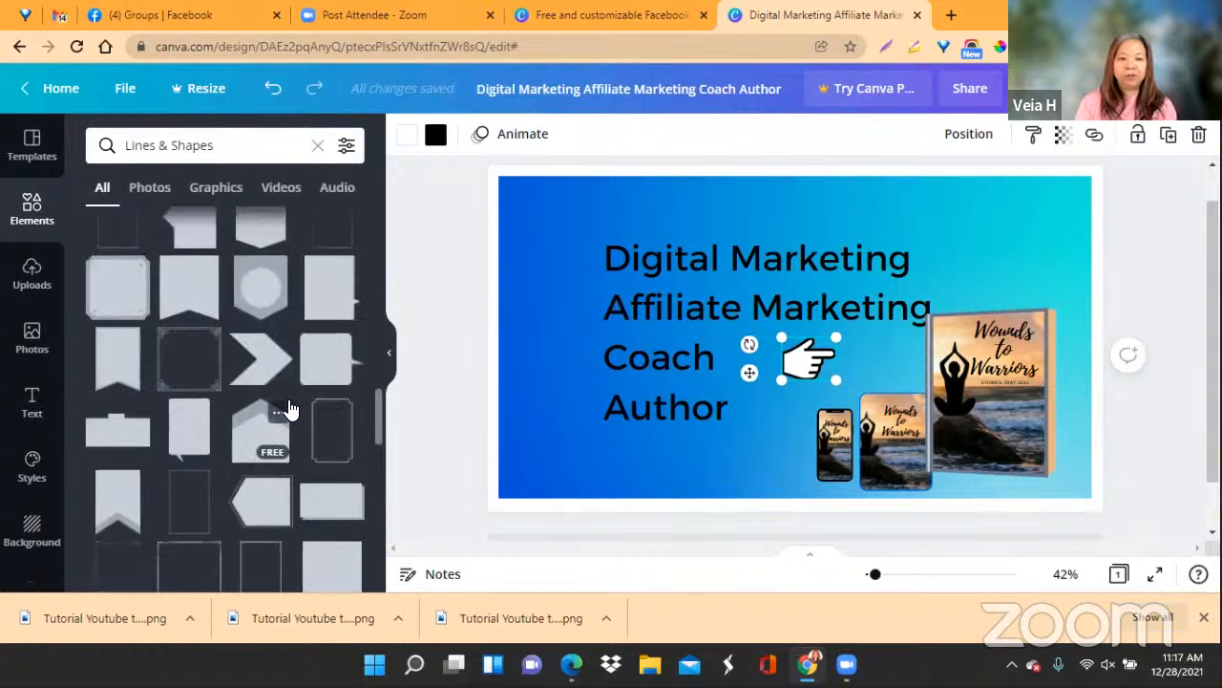
scroll(291, 409, up, 1)
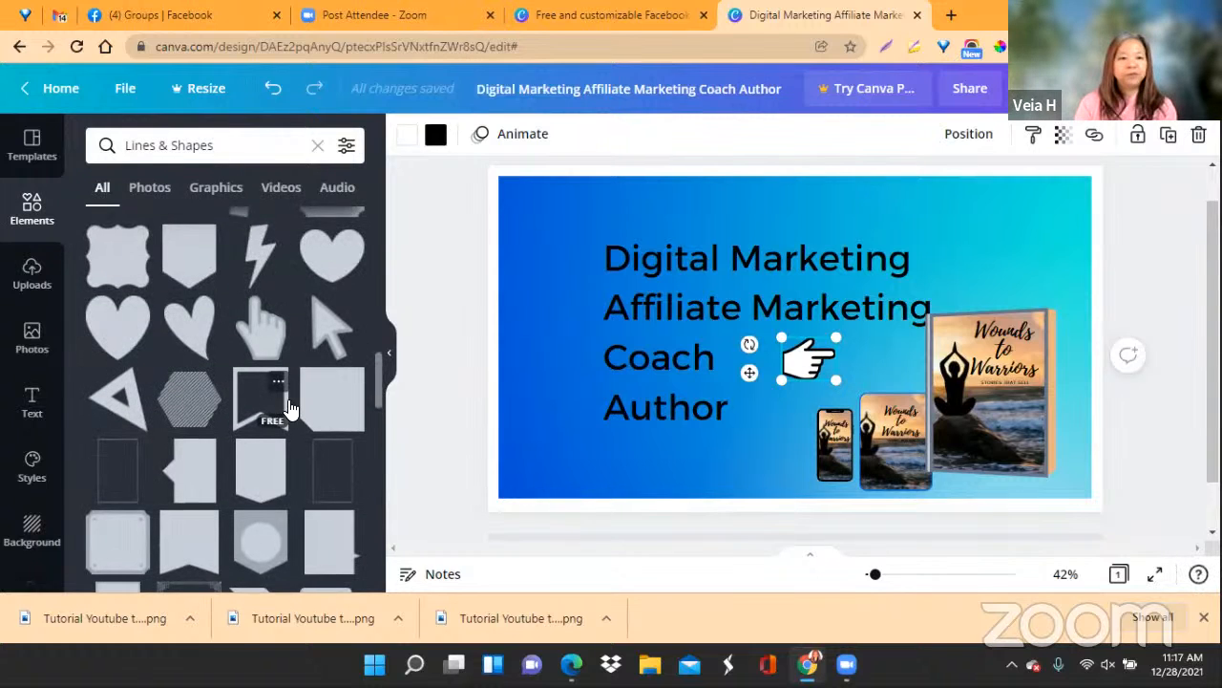
scroll(292, 409, down, 8)
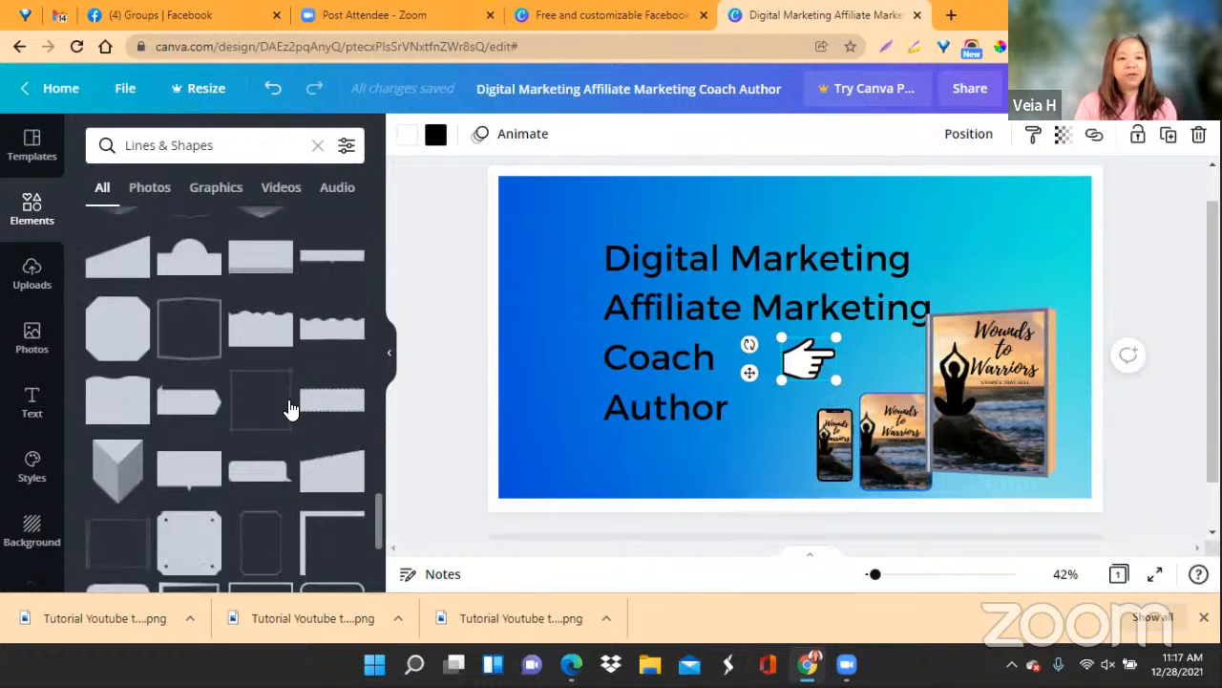
scroll(291, 409, down, 5)
scroll(292, 409, up, 6)
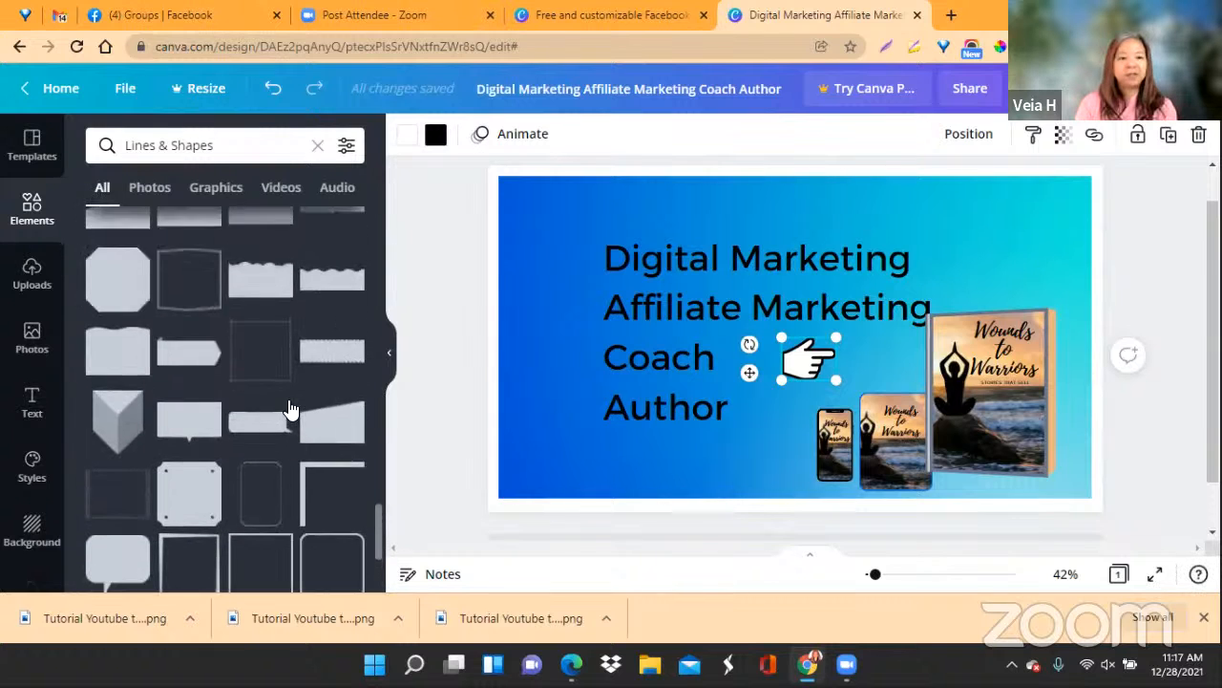
scroll(292, 408, up, 10)
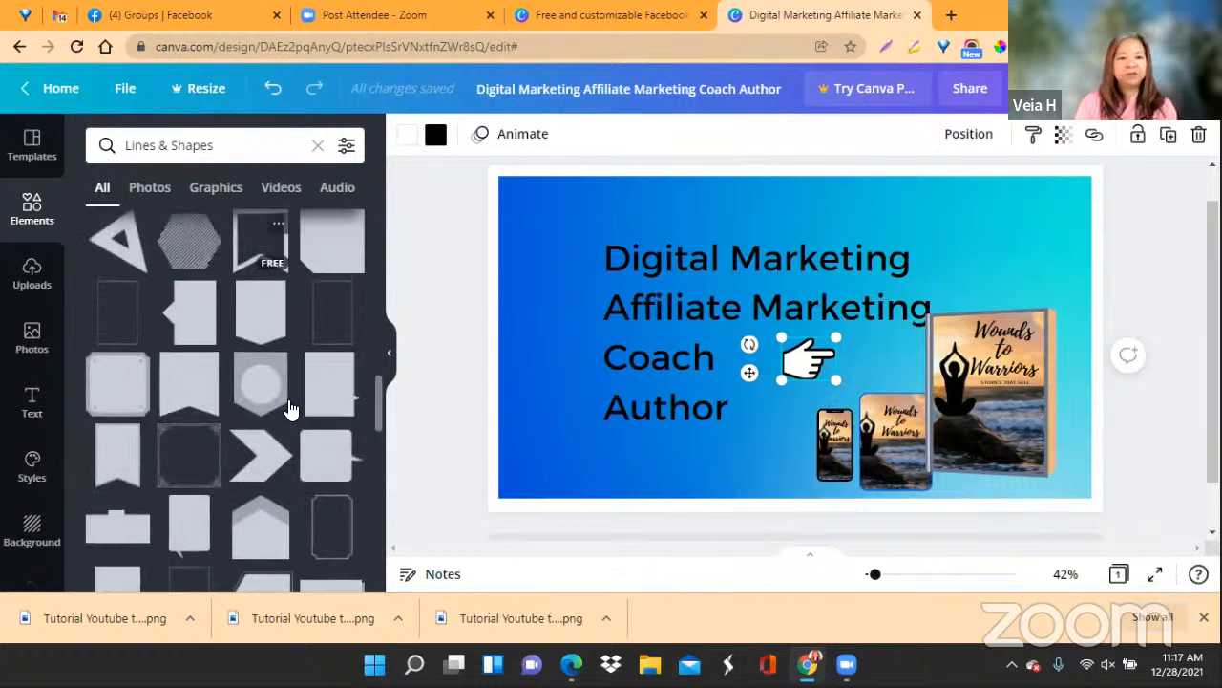
scroll(291, 409, up, 3)
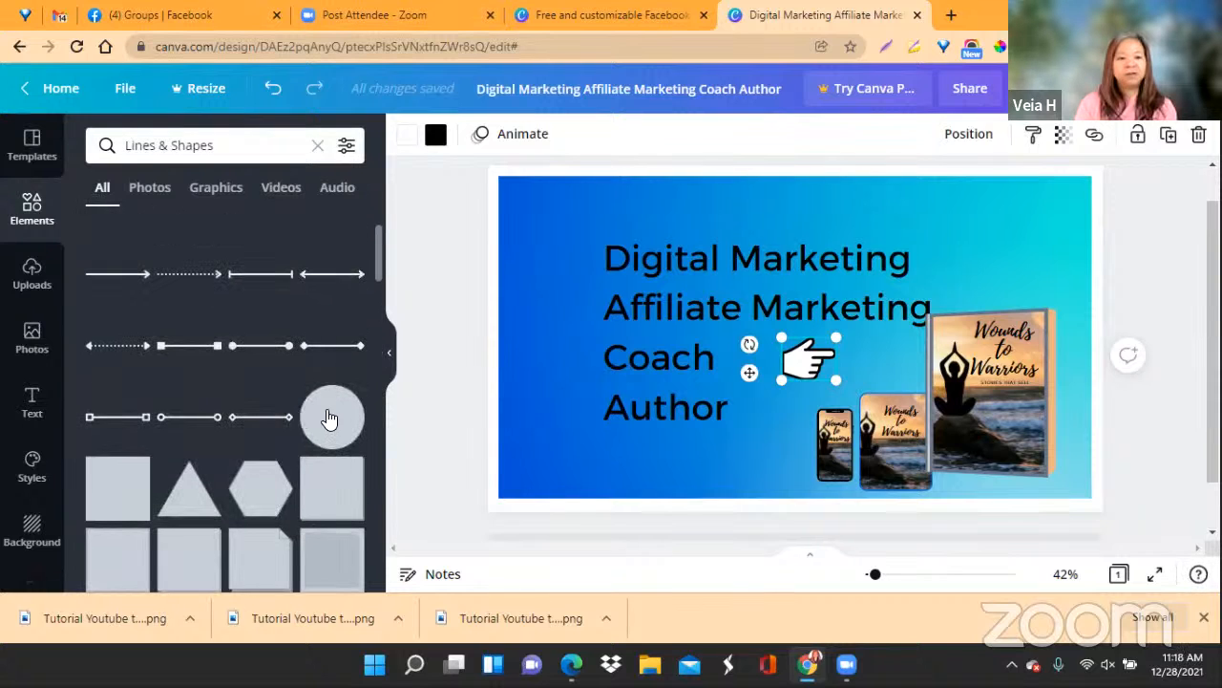
Add a circle, stretch and shrink it into a small ellipse at the pointing hand's fingertip, and fill it white (#ffffff)
click(328, 418)
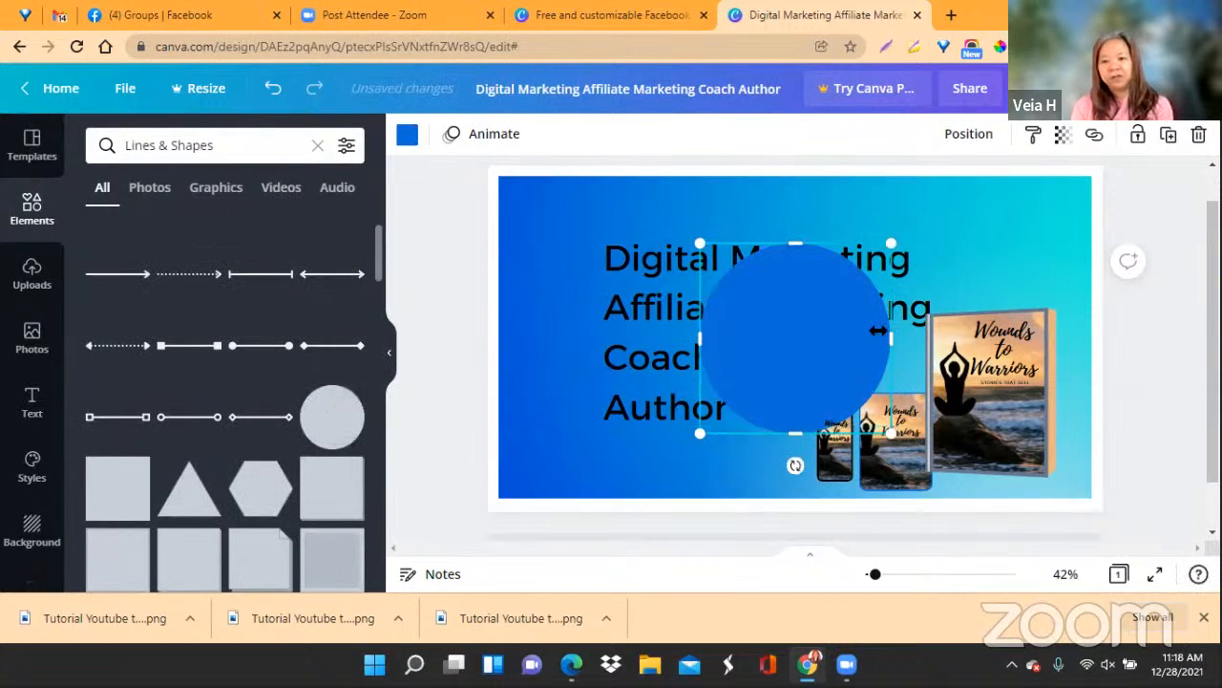
drag(889, 338, 1052, 339)
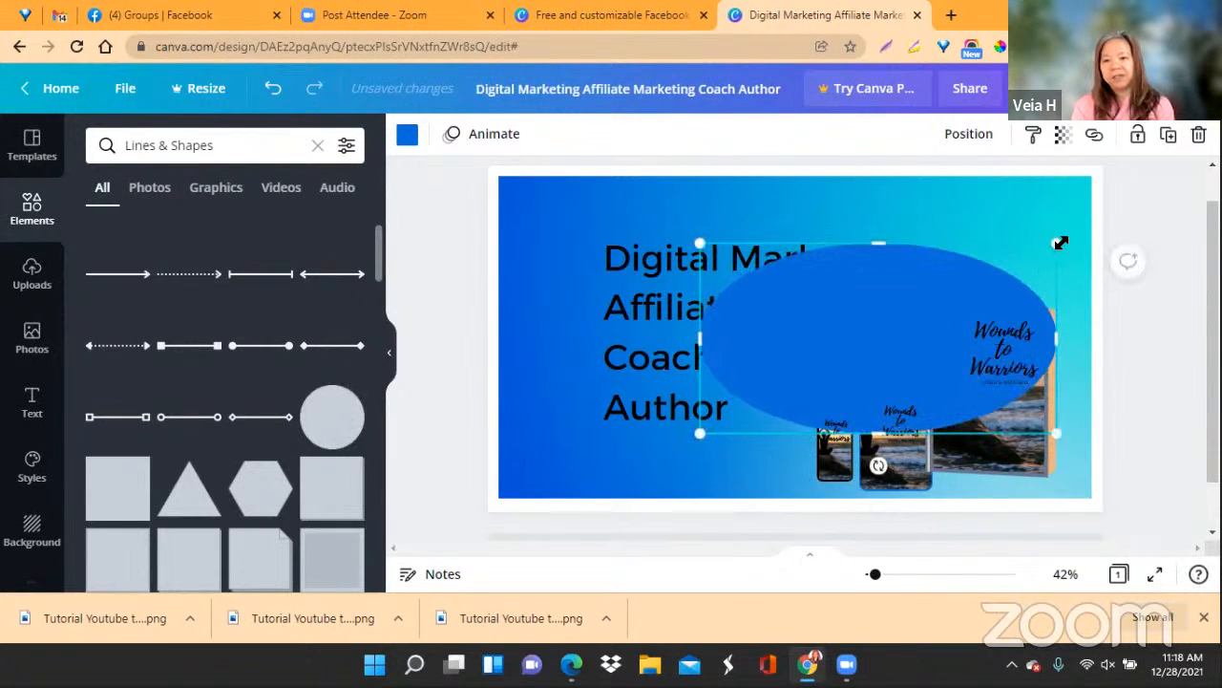
drag(1058, 243, 784, 396)
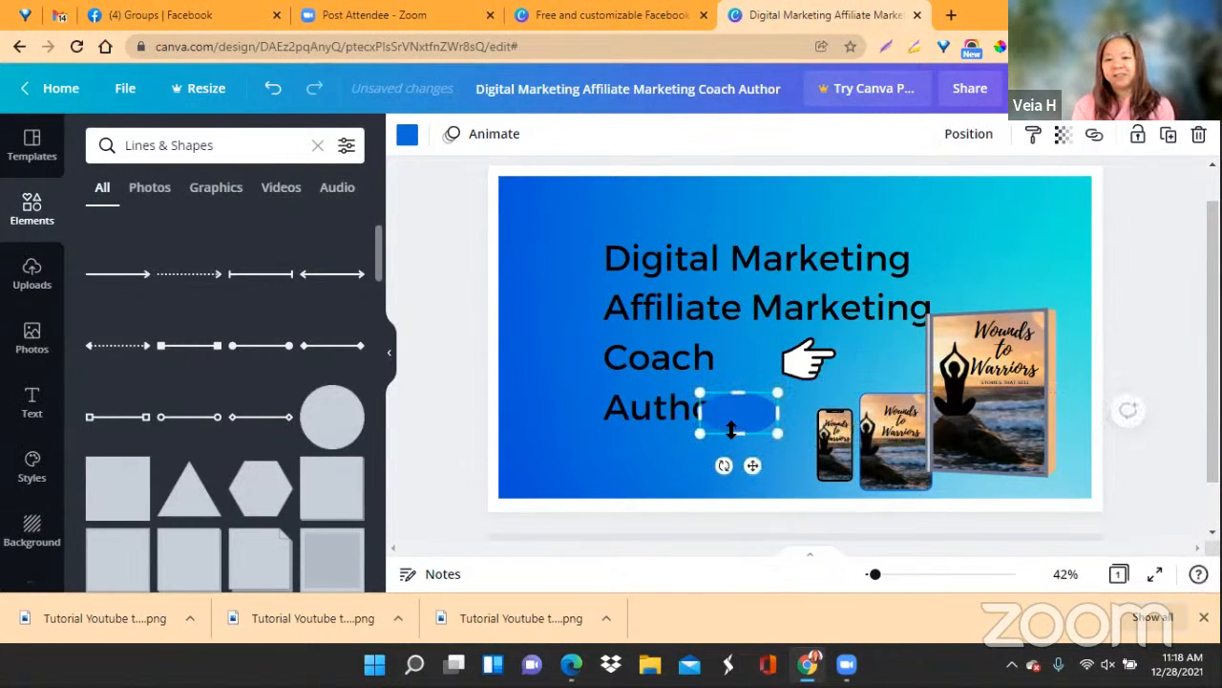
drag(751, 467, 891, 408)
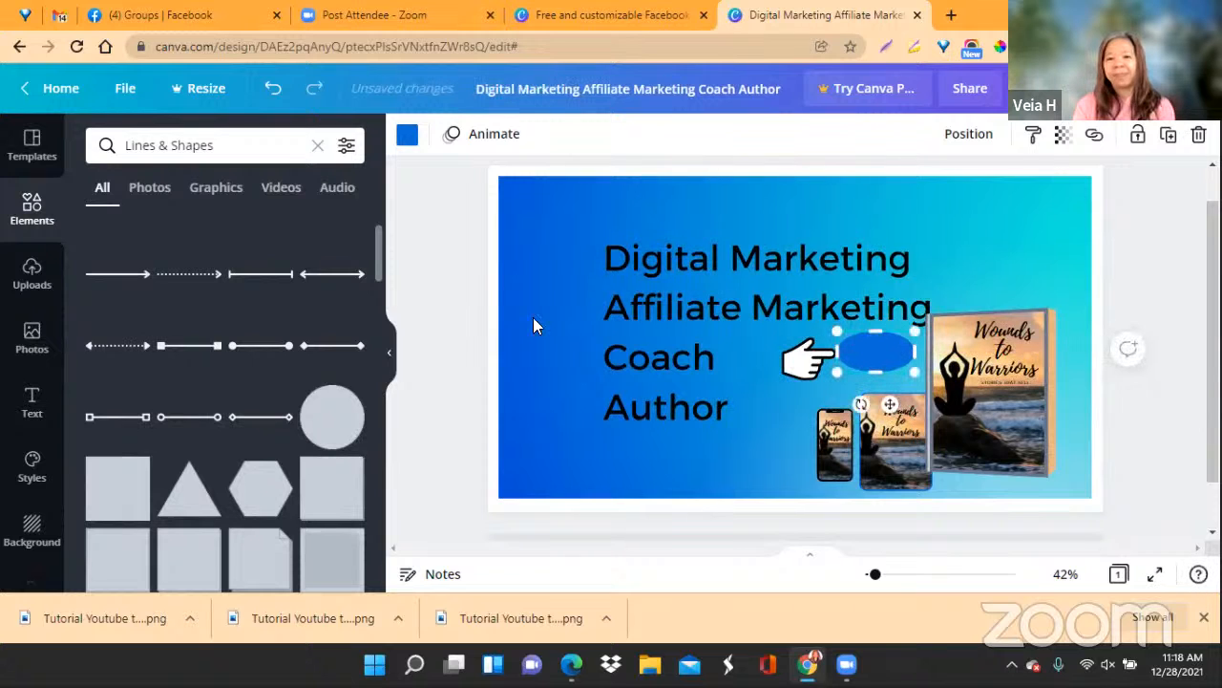
click(407, 136)
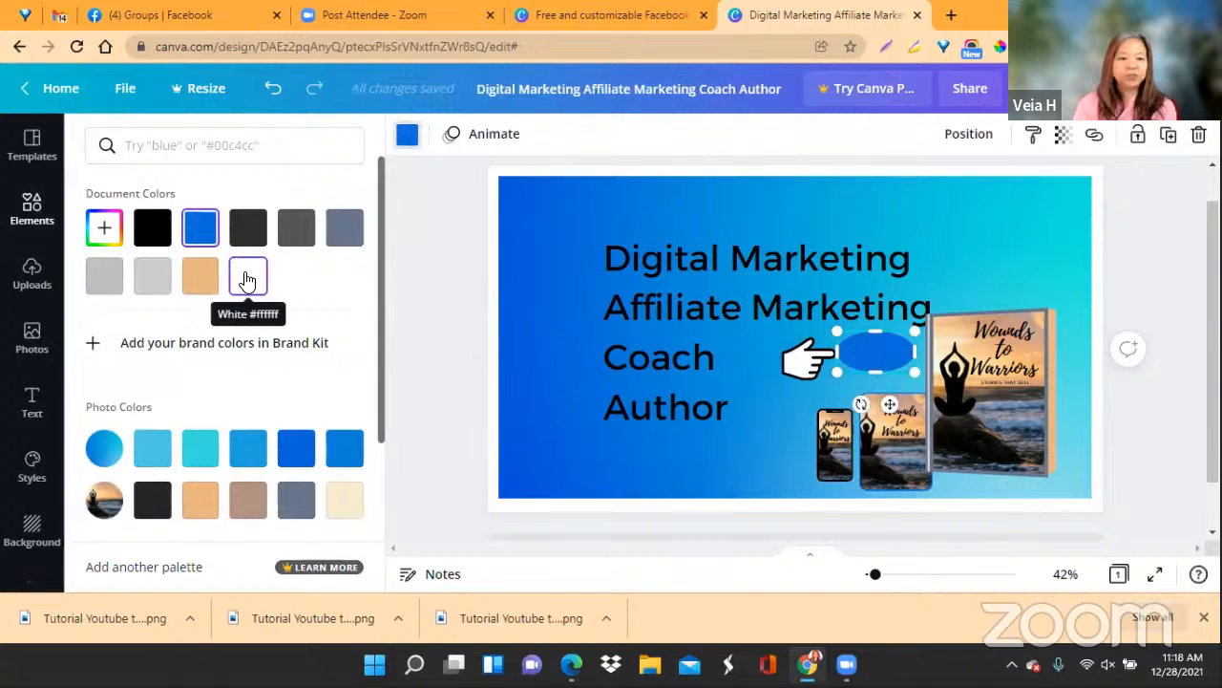
click(246, 279)
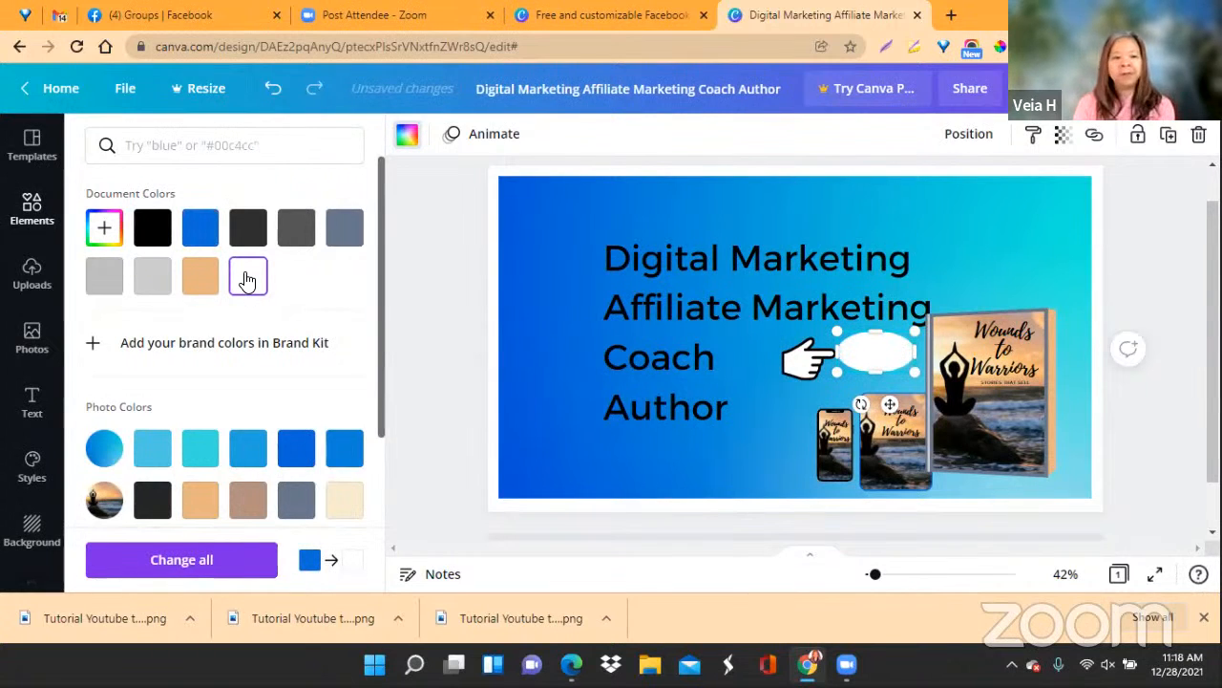
Add a subheading reading "CLICK HERE", shrink it to about font size 24.6, and place it on the white ellipse
click(28, 413)
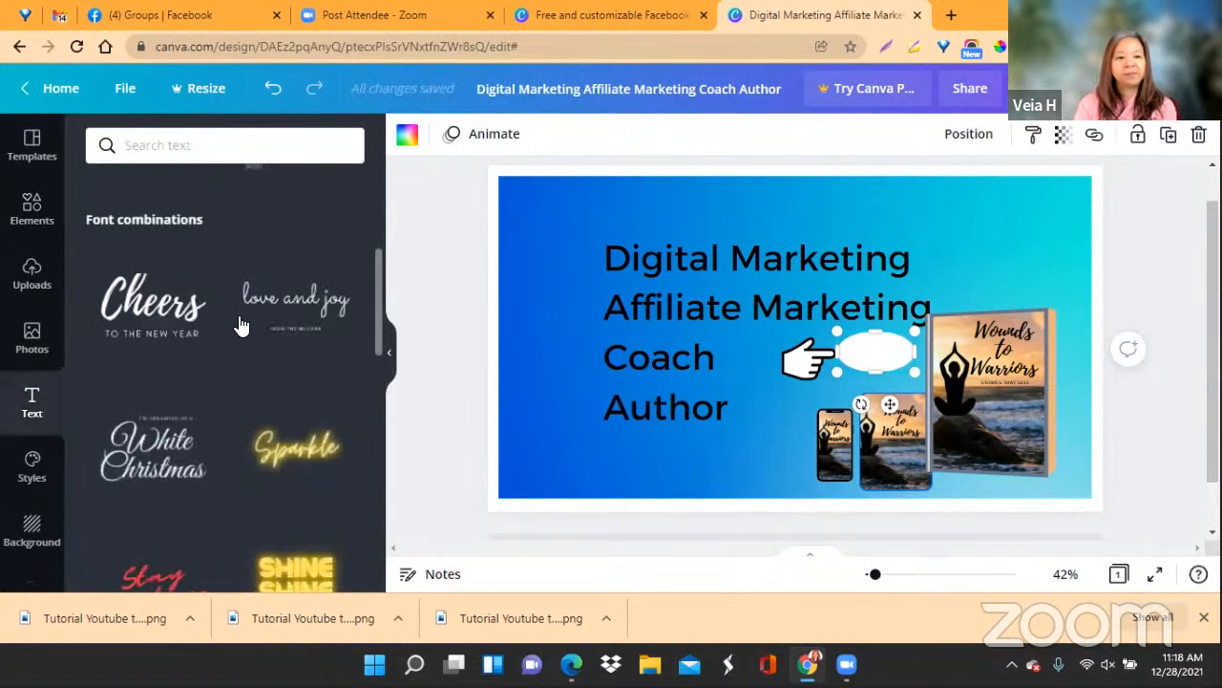
scroll(260, 277, up, 4)
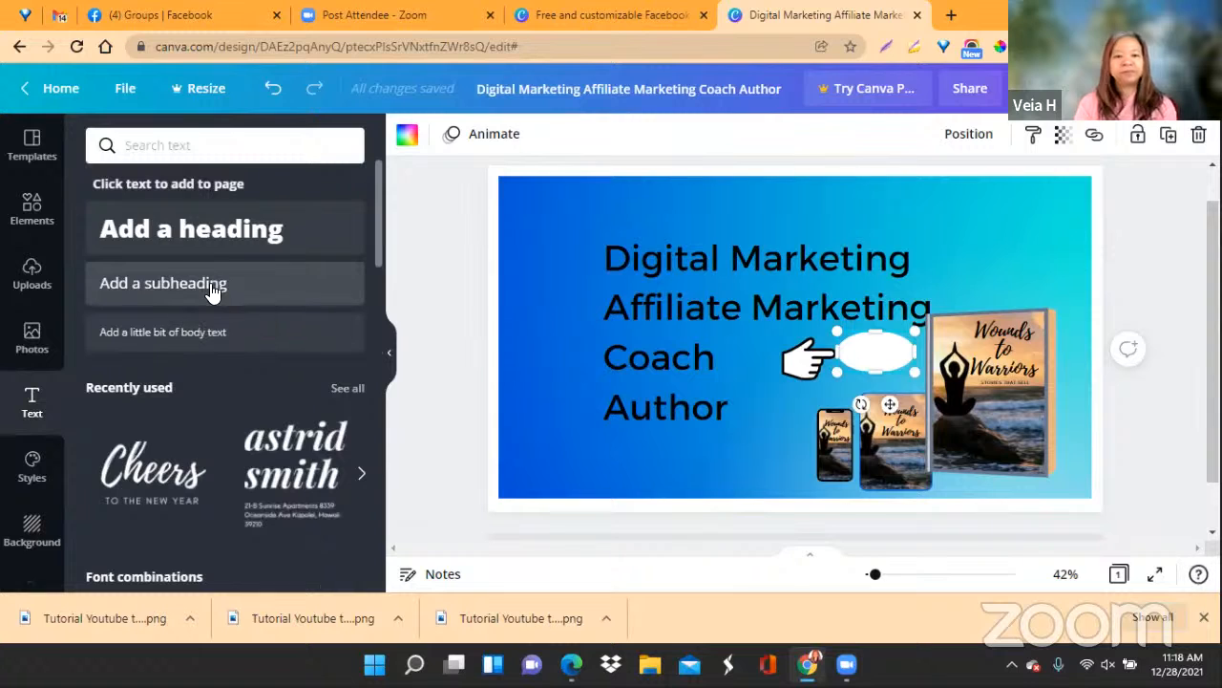
click(212, 290)
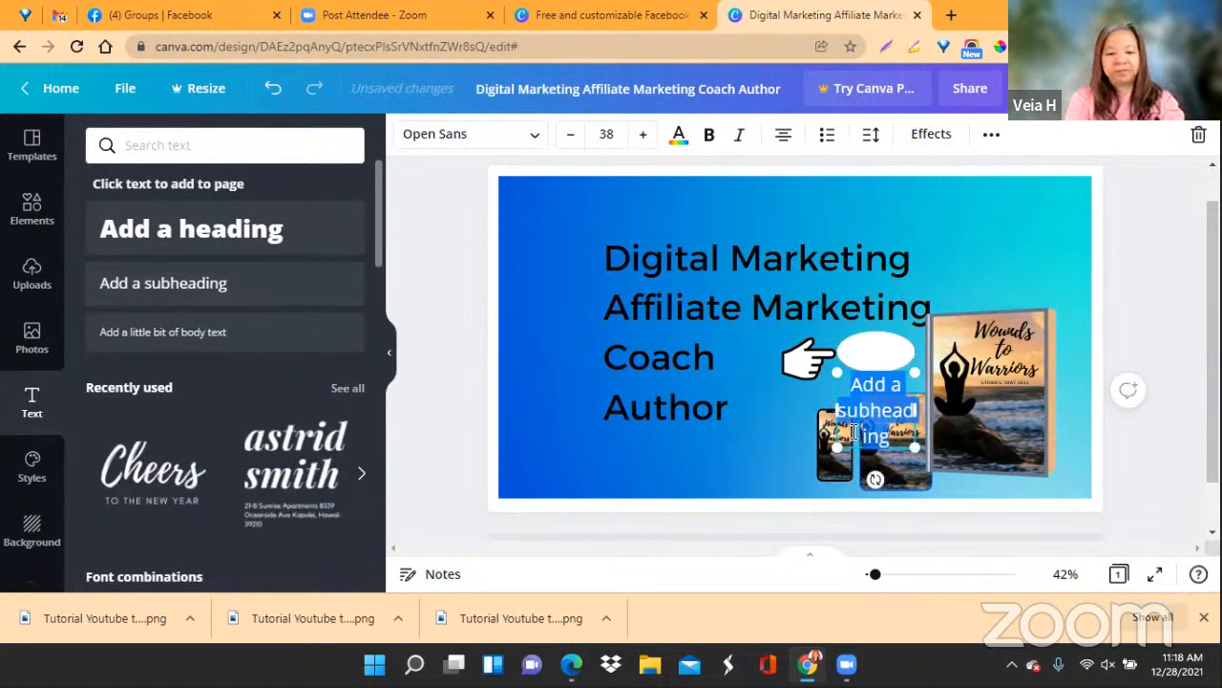
text(CL)
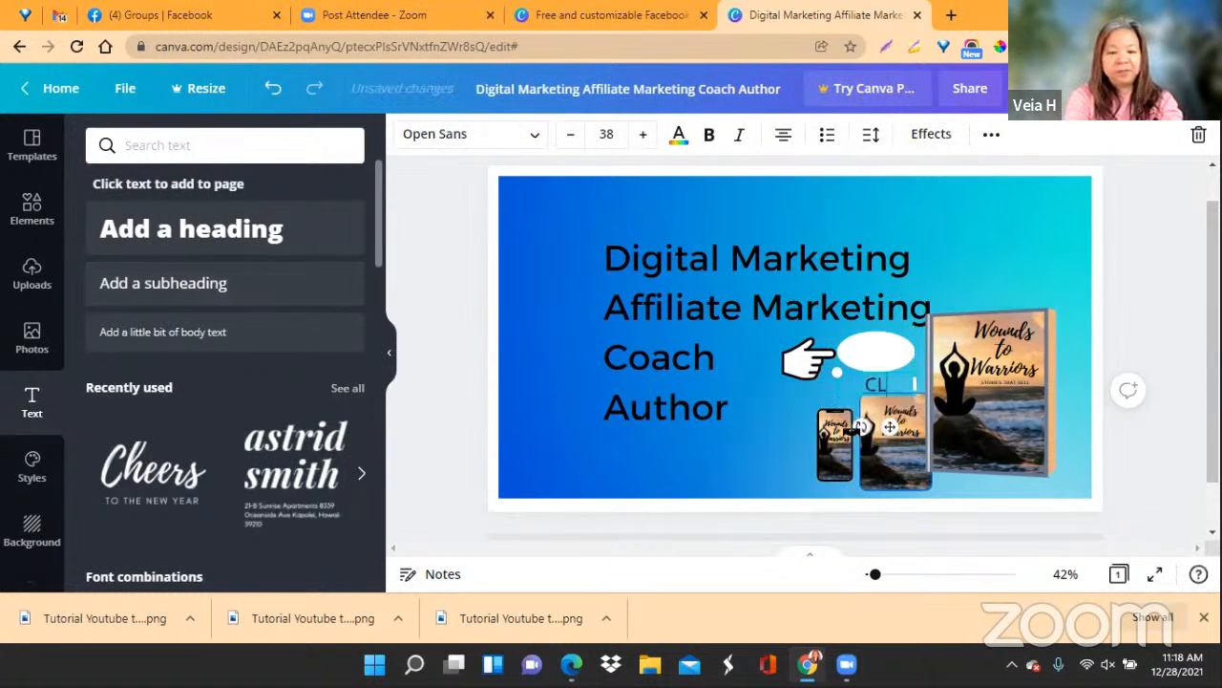
text(IKC)
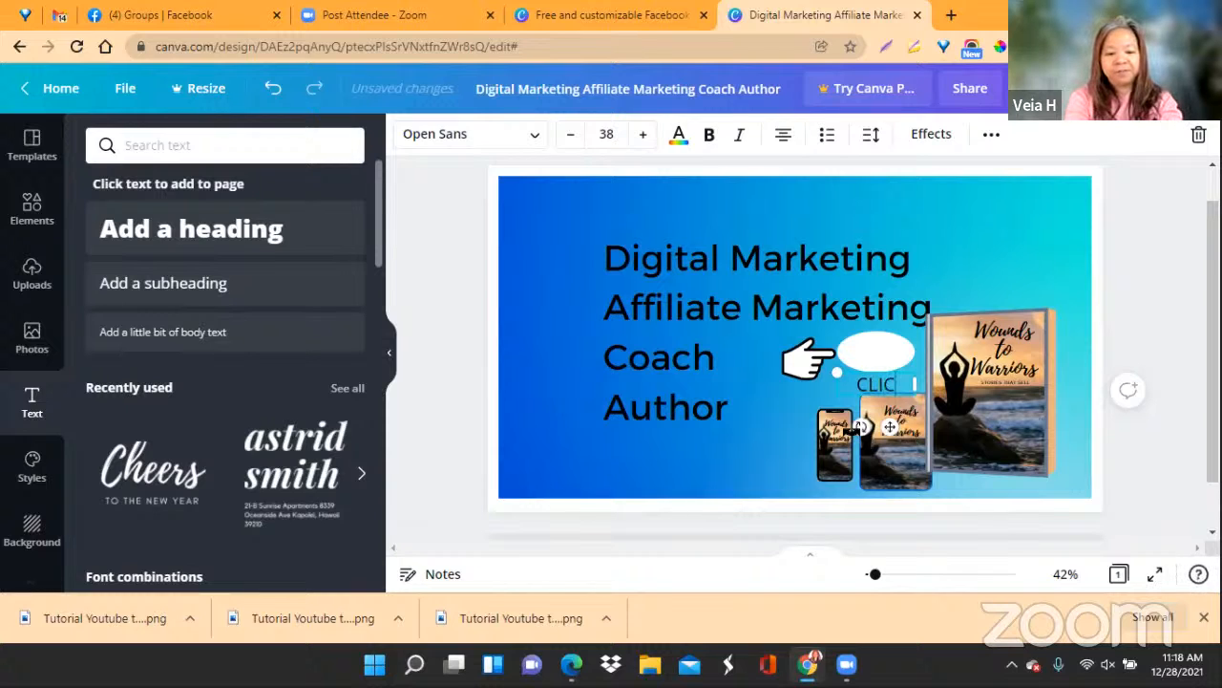
text(K HERE)
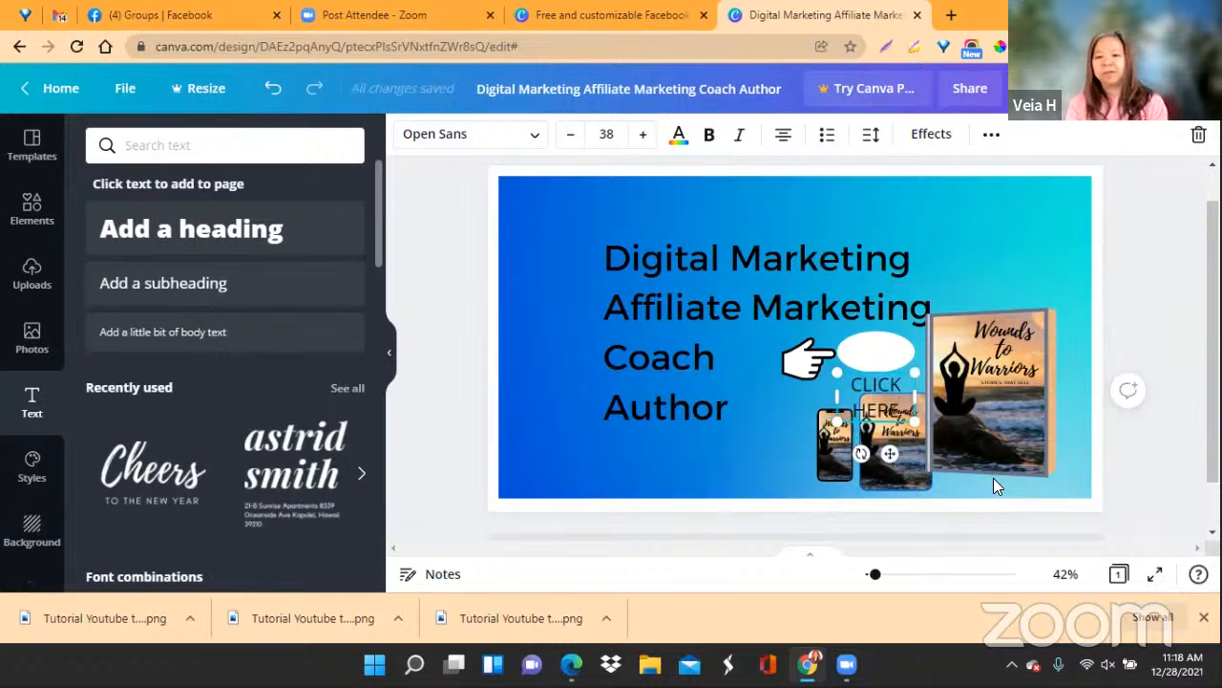
drag(915, 396, 889, 387)
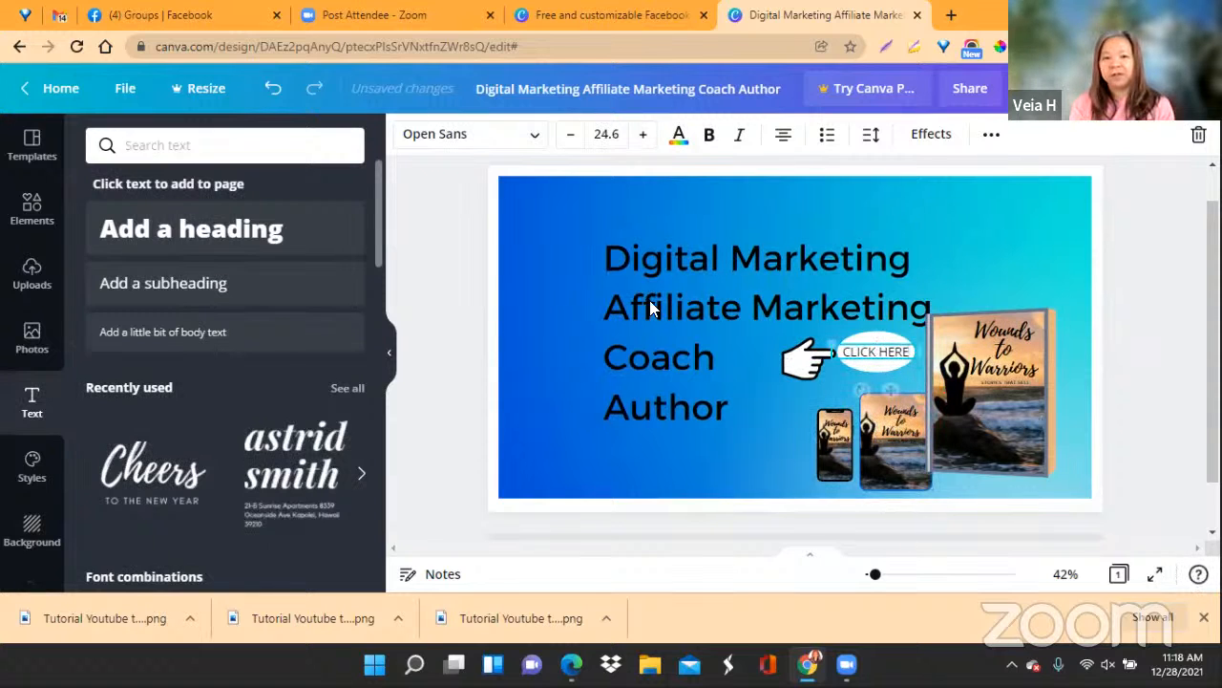
Make the whole "CLICK HERE" text on the white ellipse bold
click(710, 137)
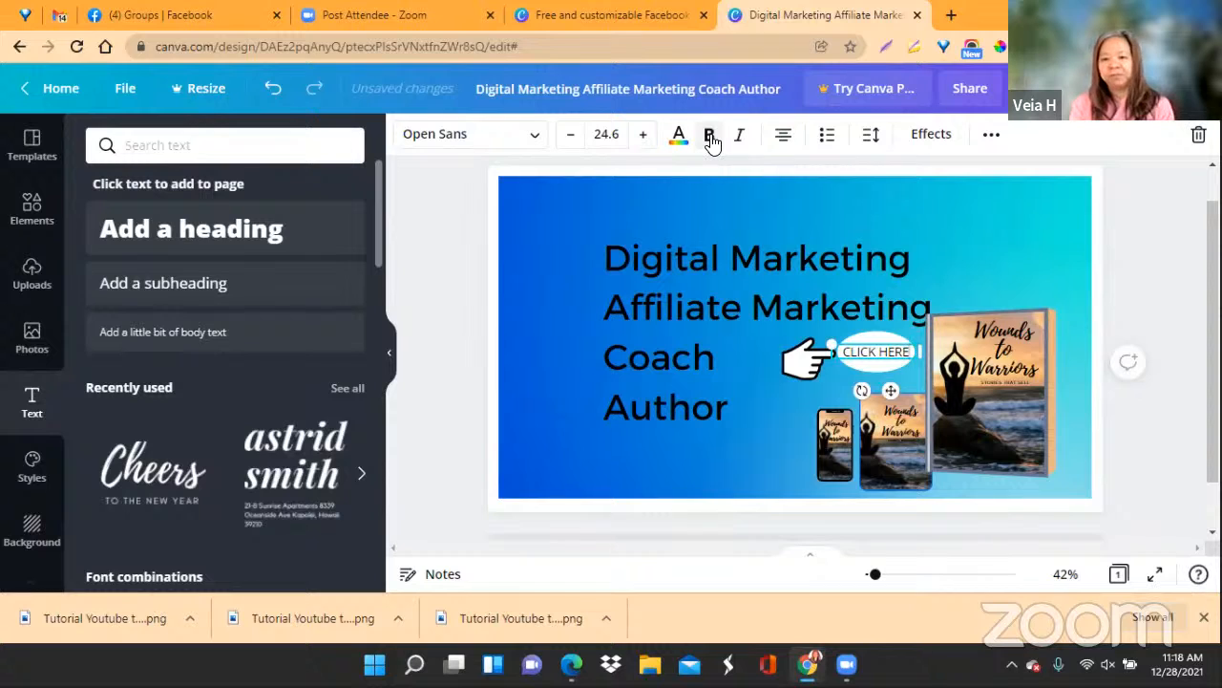
click(859, 353)
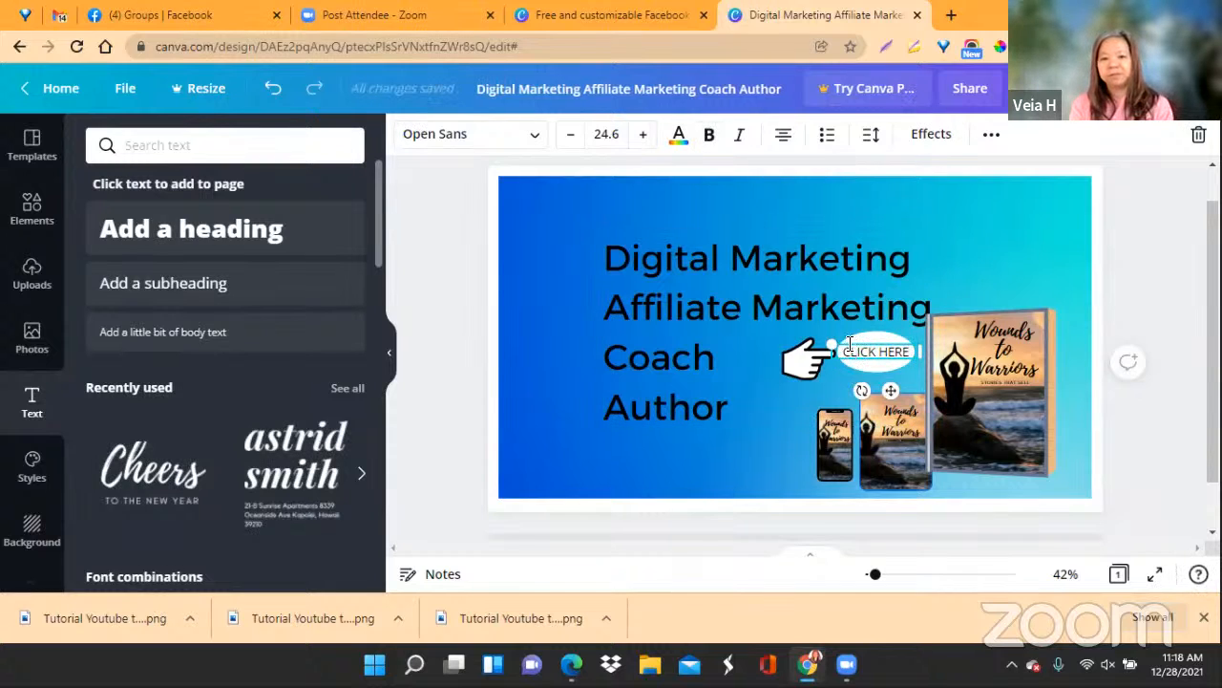
click(710, 137)
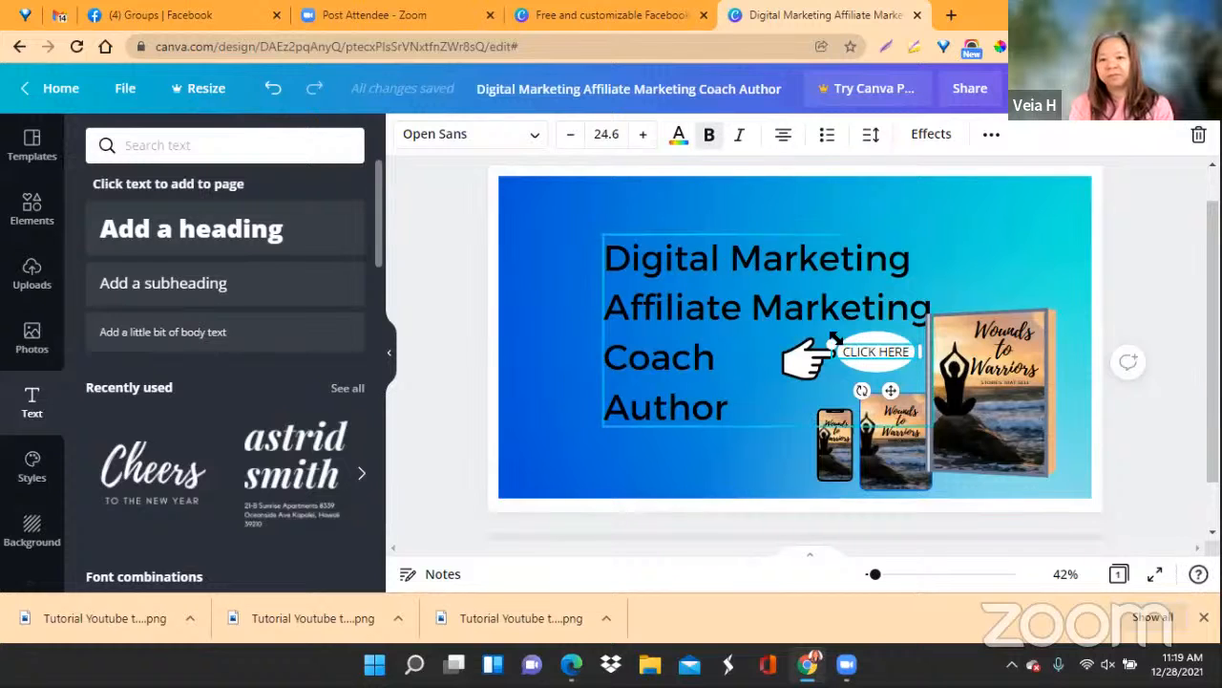
drag(844, 351, 899, 352)
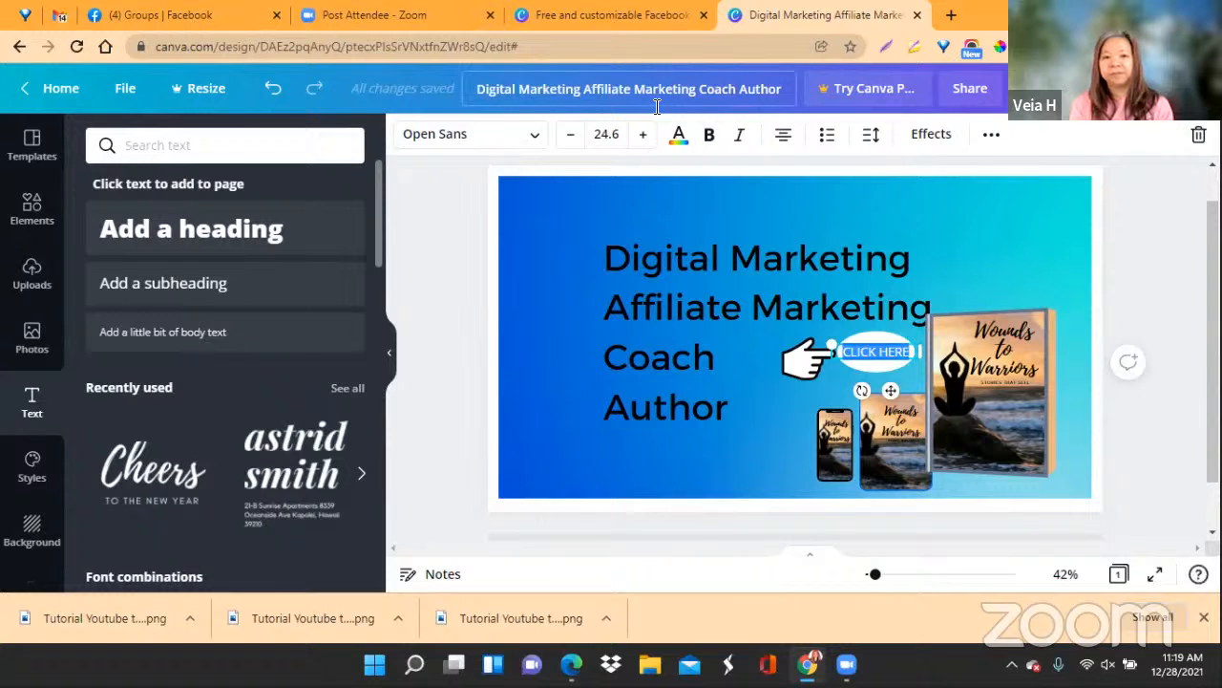
click(710, 136)
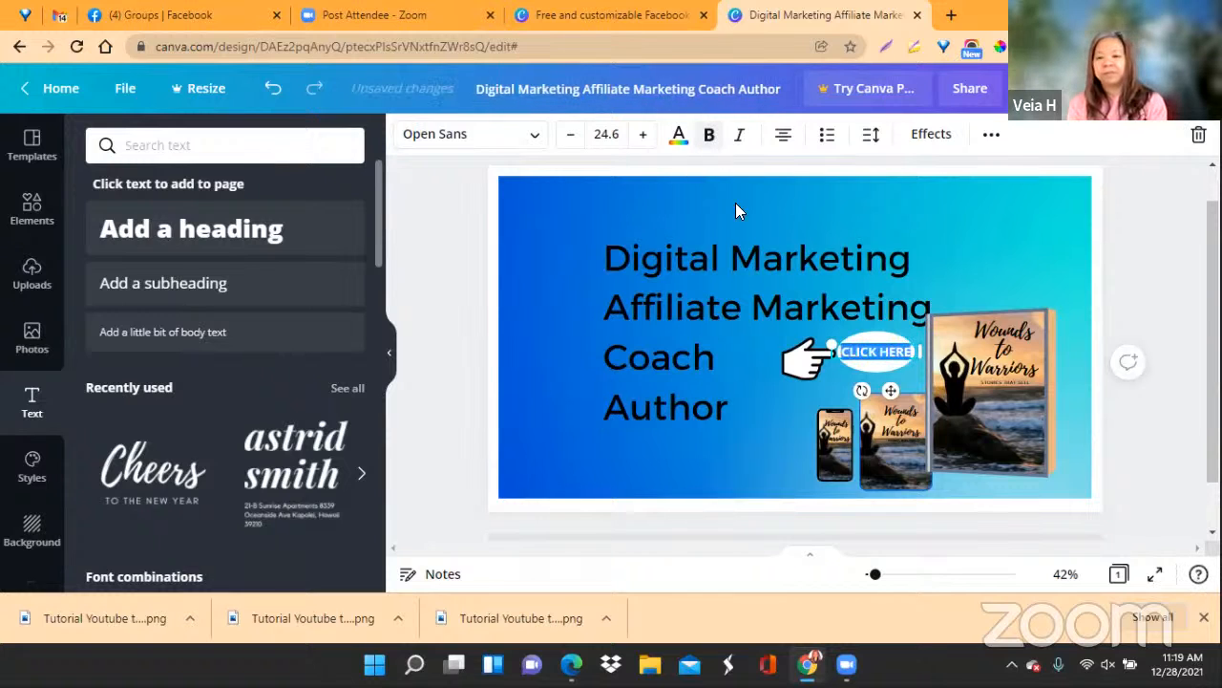
click(1158, 300)
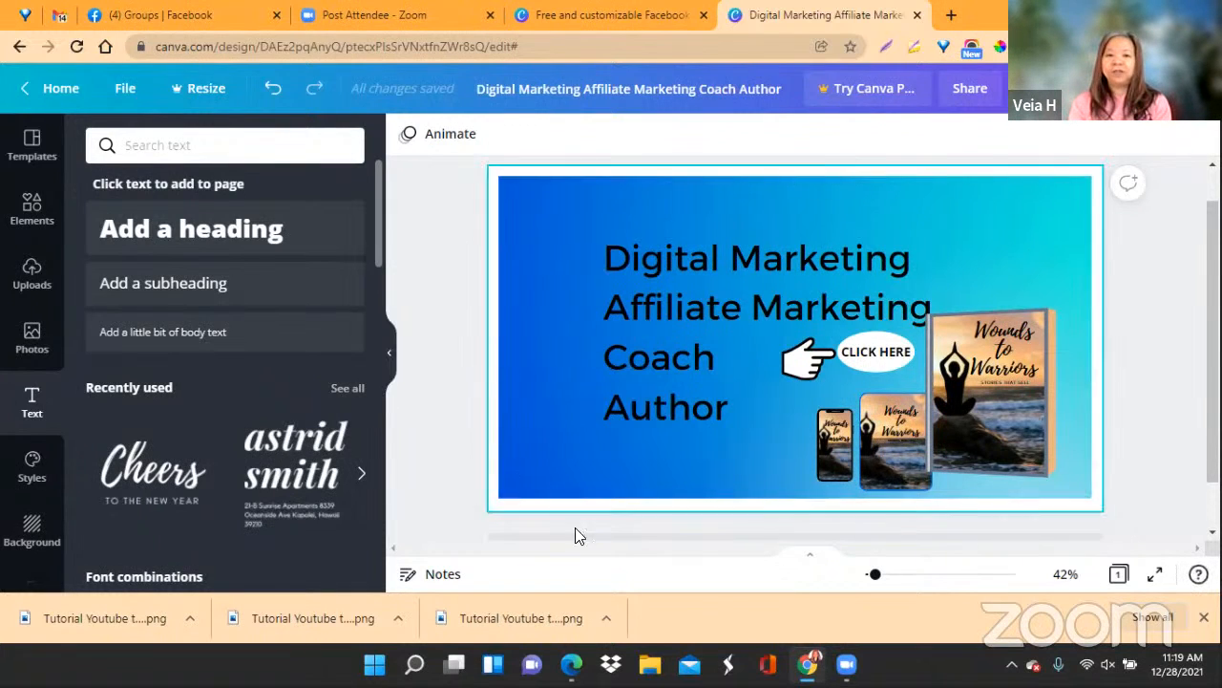
click(876, 366)
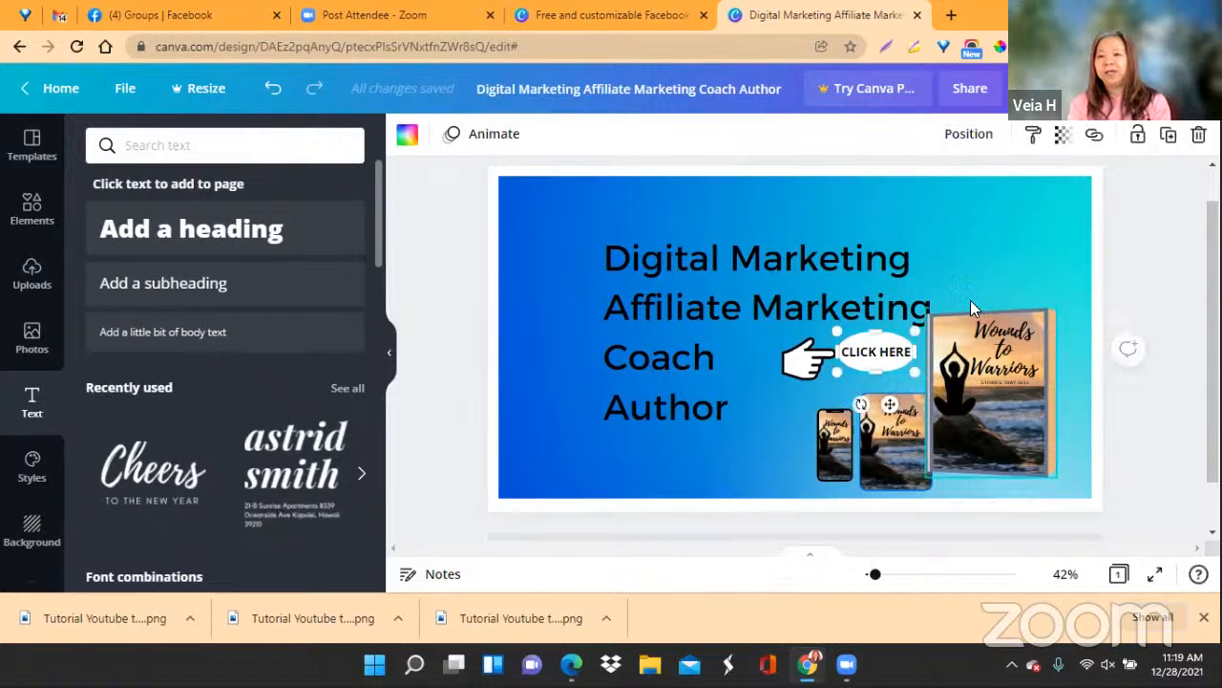
click(1095, 142)
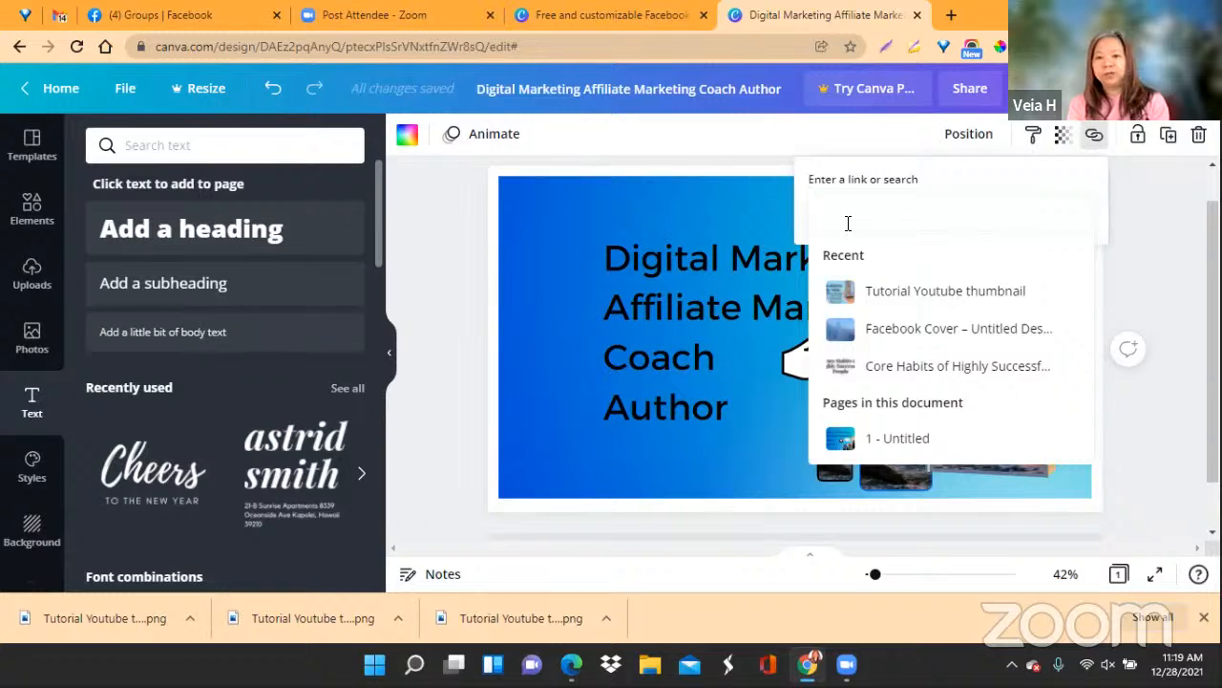
text(H)
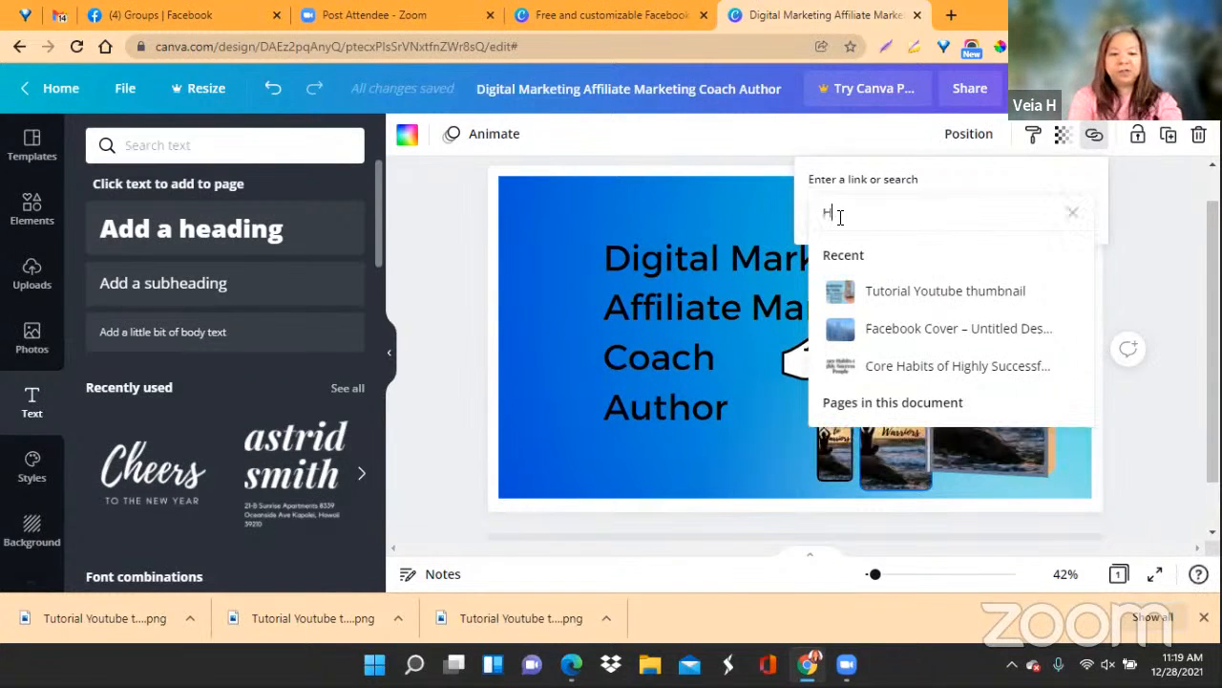
text(TT)
key(BackSpace)
key(BackSpace)
key(BackSpace)
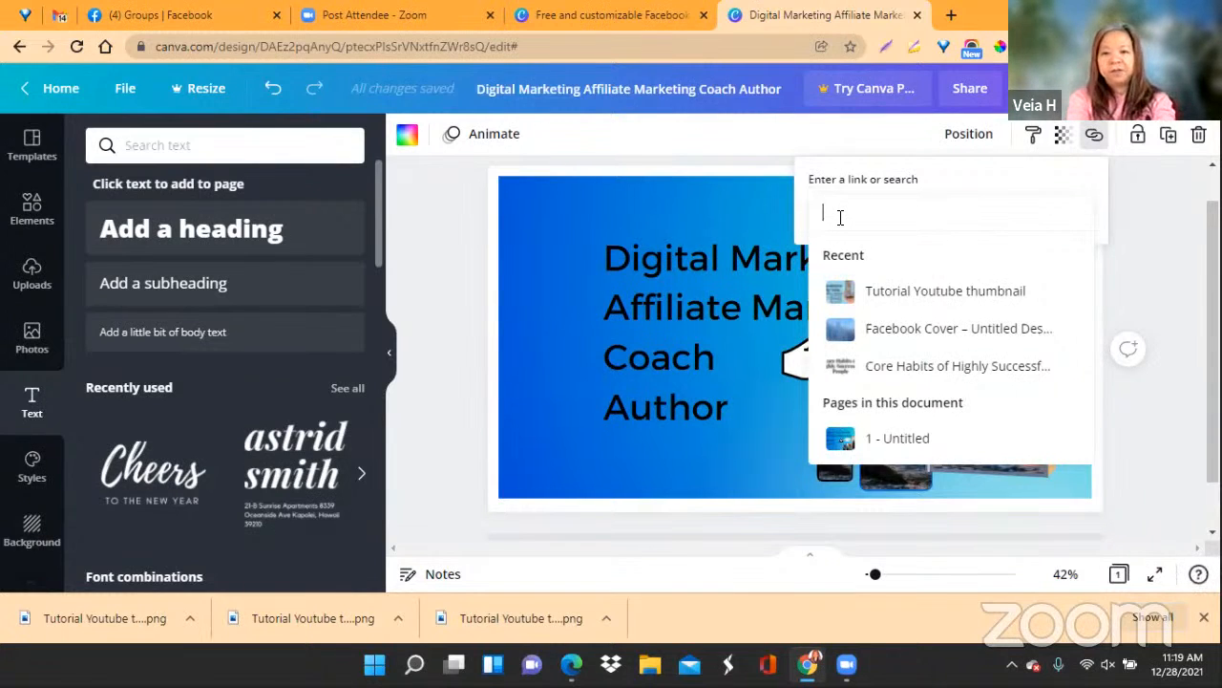
text(H)
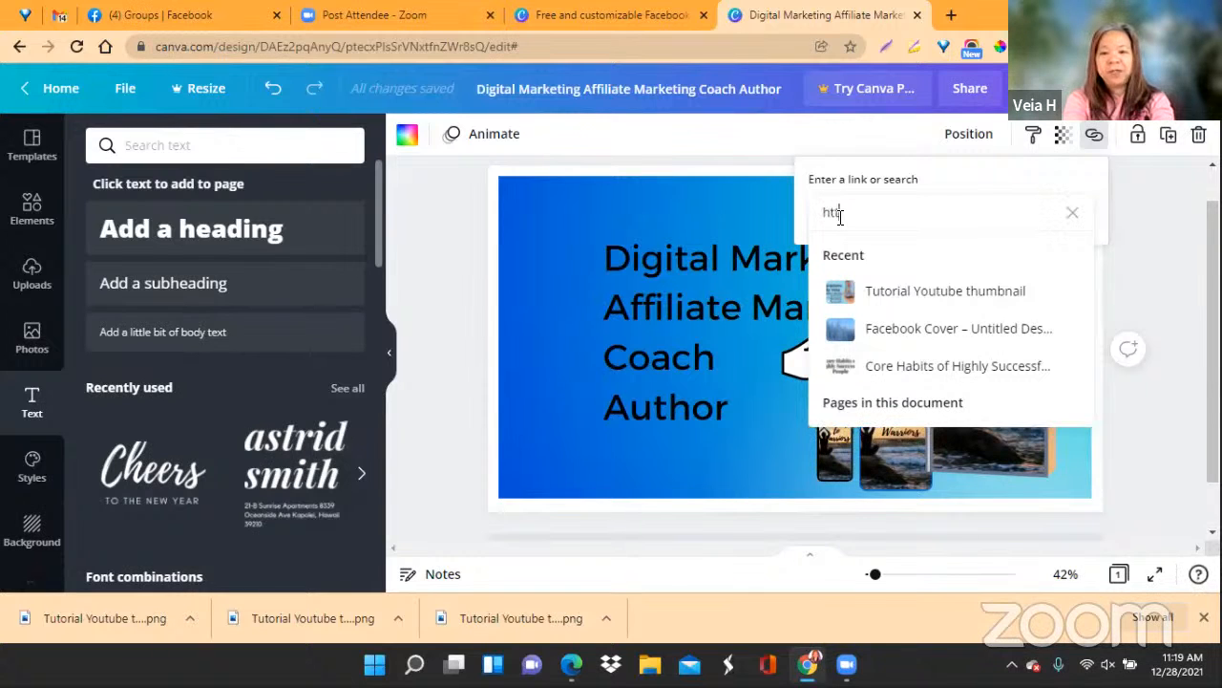
text(ttps://veianet.com)
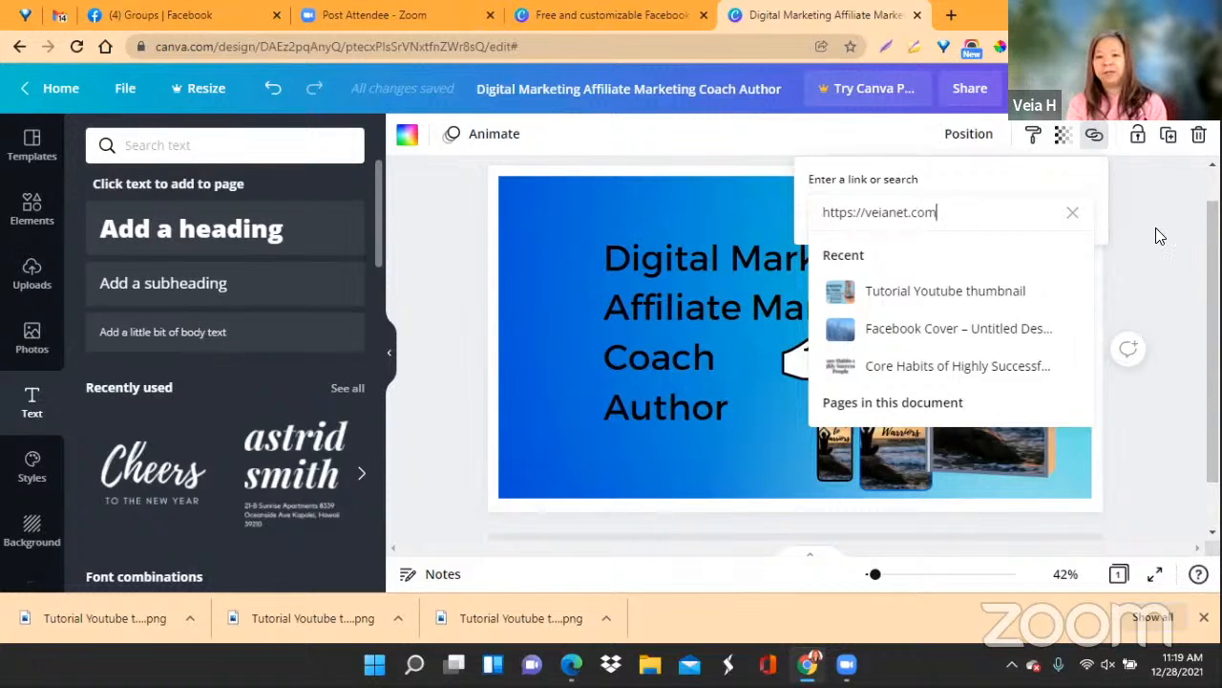
key(Return)
double_click(875, 351)
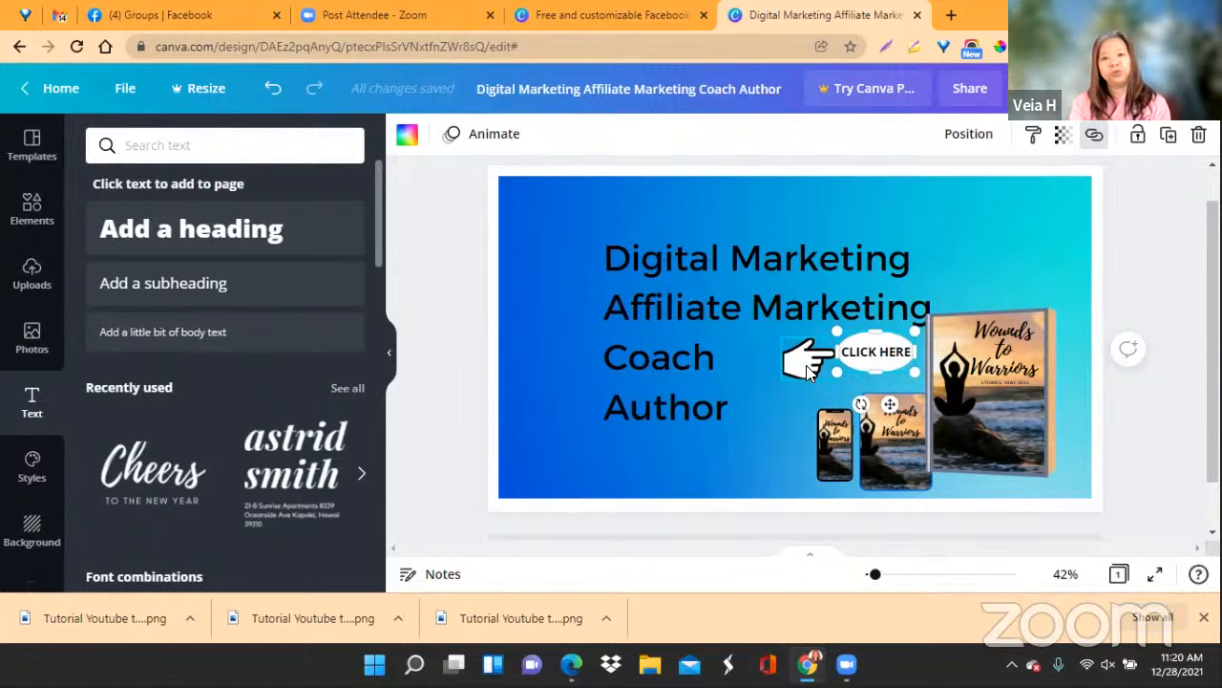
click(1154, 395)
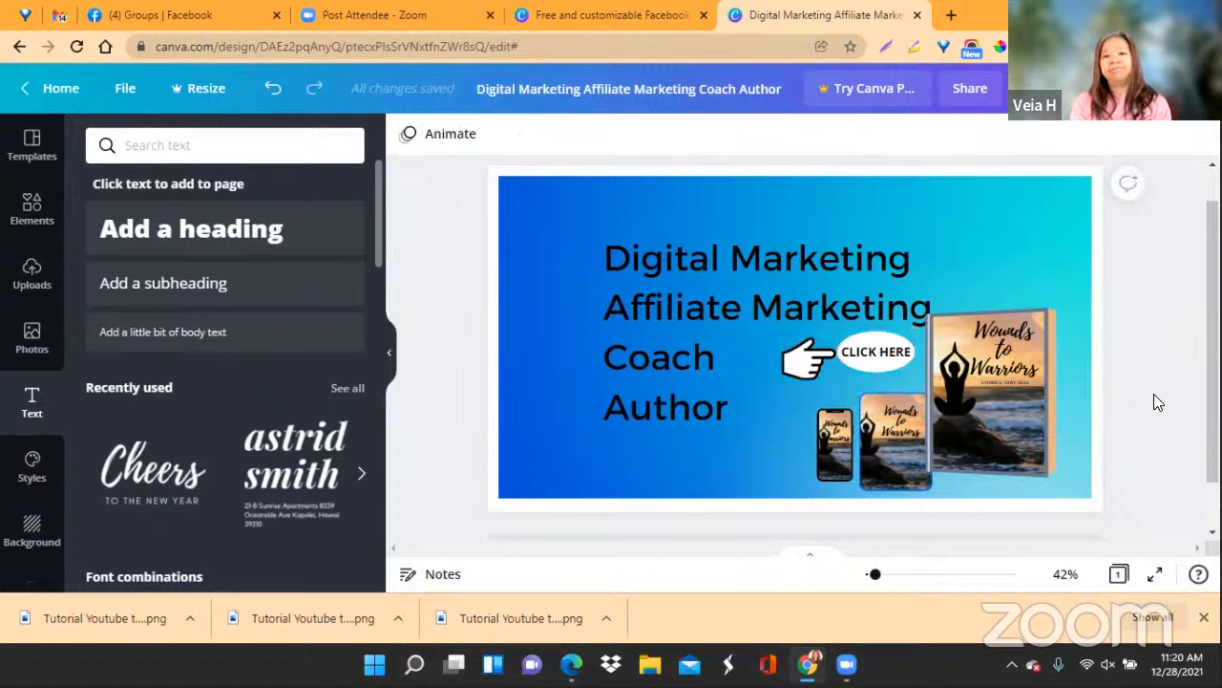
Nudge the pointing hand slightly upward so its fingertip lines up with the "CLICK HERE" ellipse
click(805, 370)
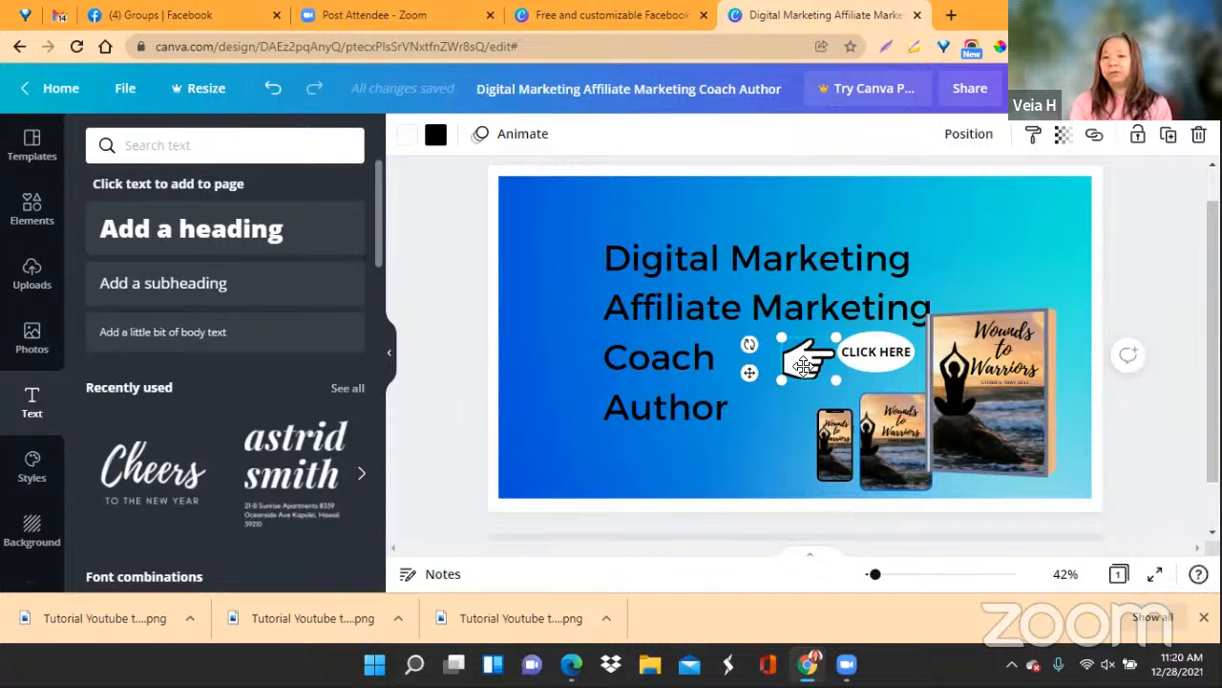
drag(804, 369, 802, 364)
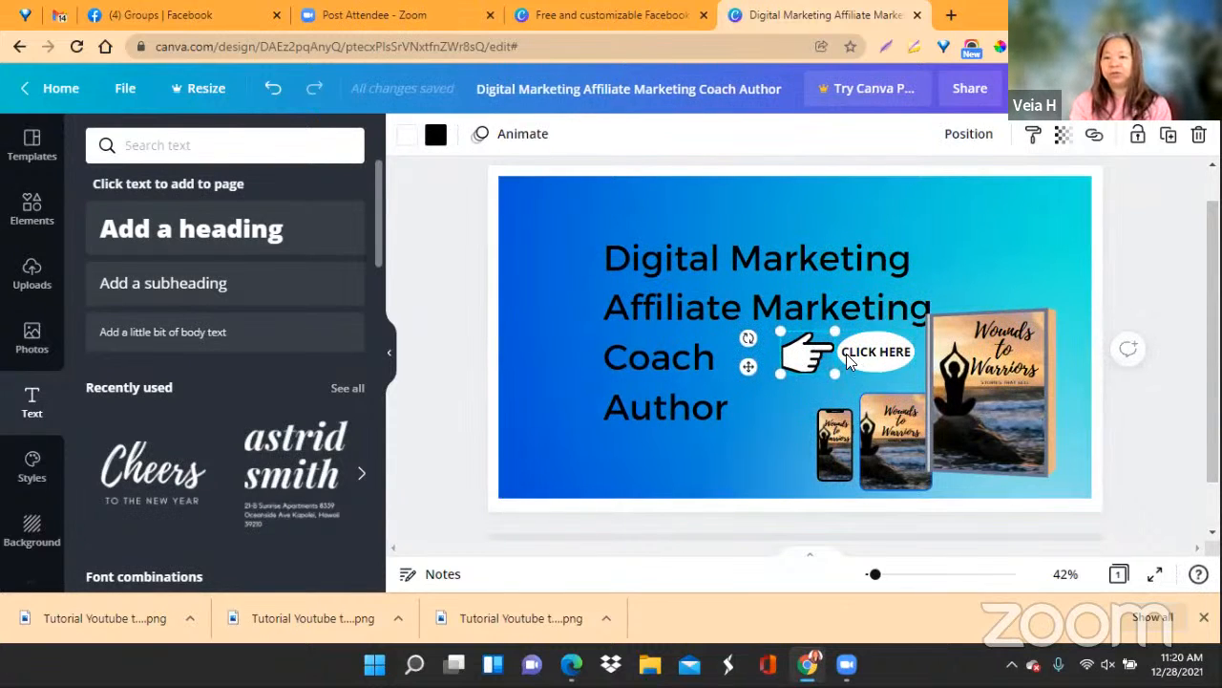
click(1160, 394)
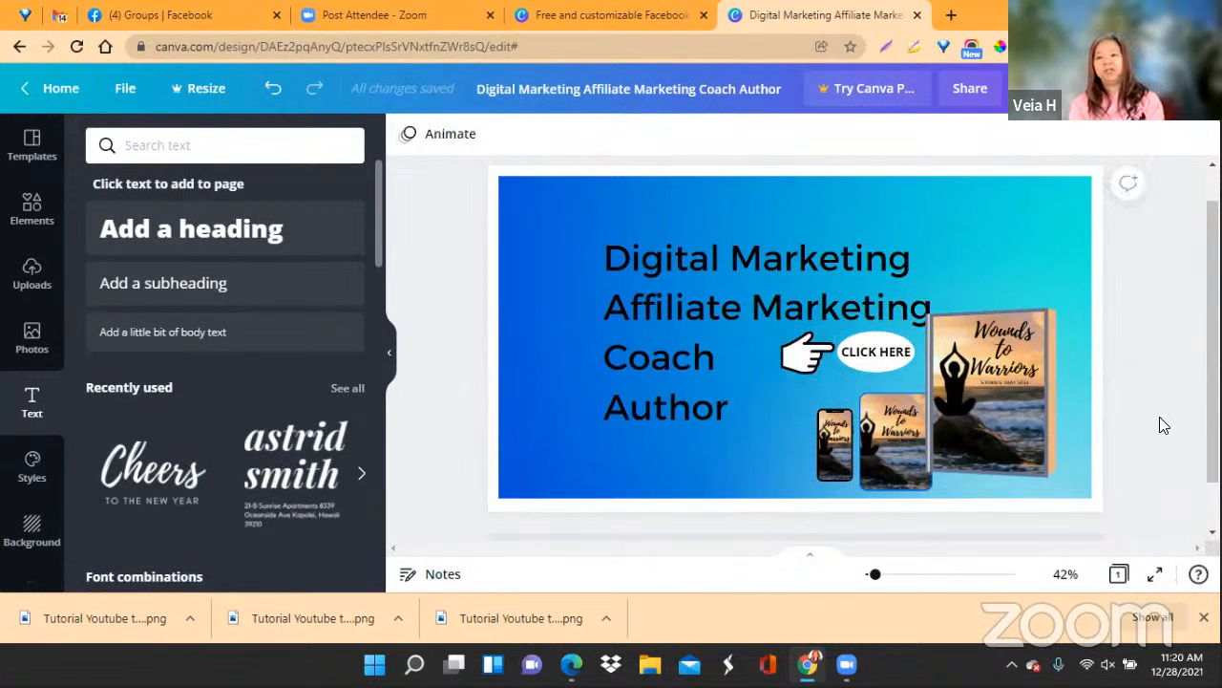